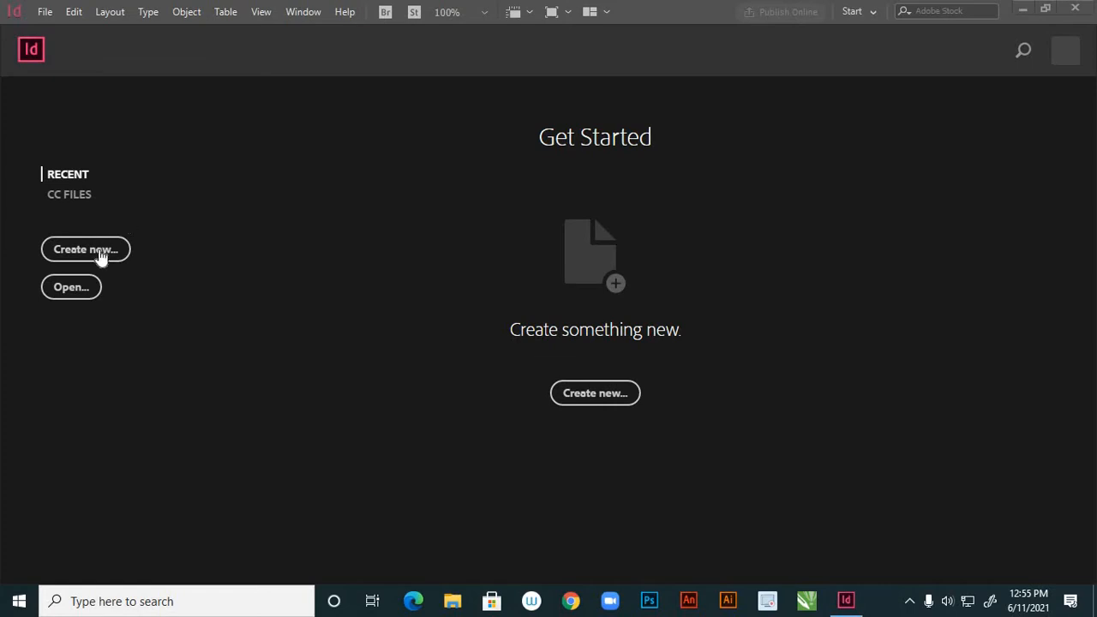
- Create a new 210 × 297 mm portrait document with one page and facing pages from the default preset
left_click(104, 251)
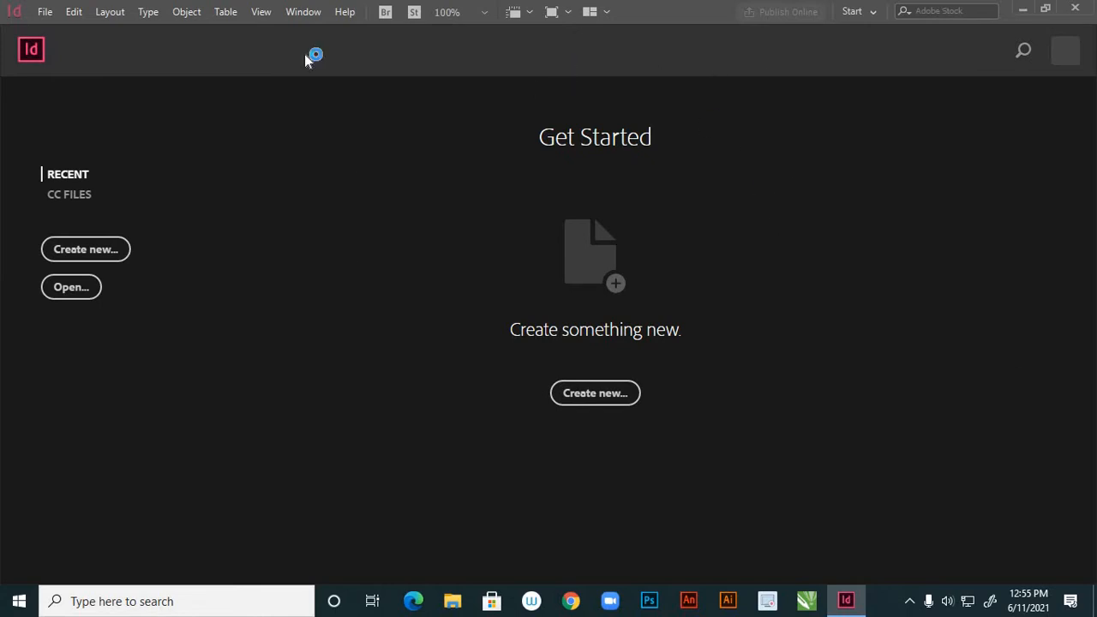
left_click(118, 249)
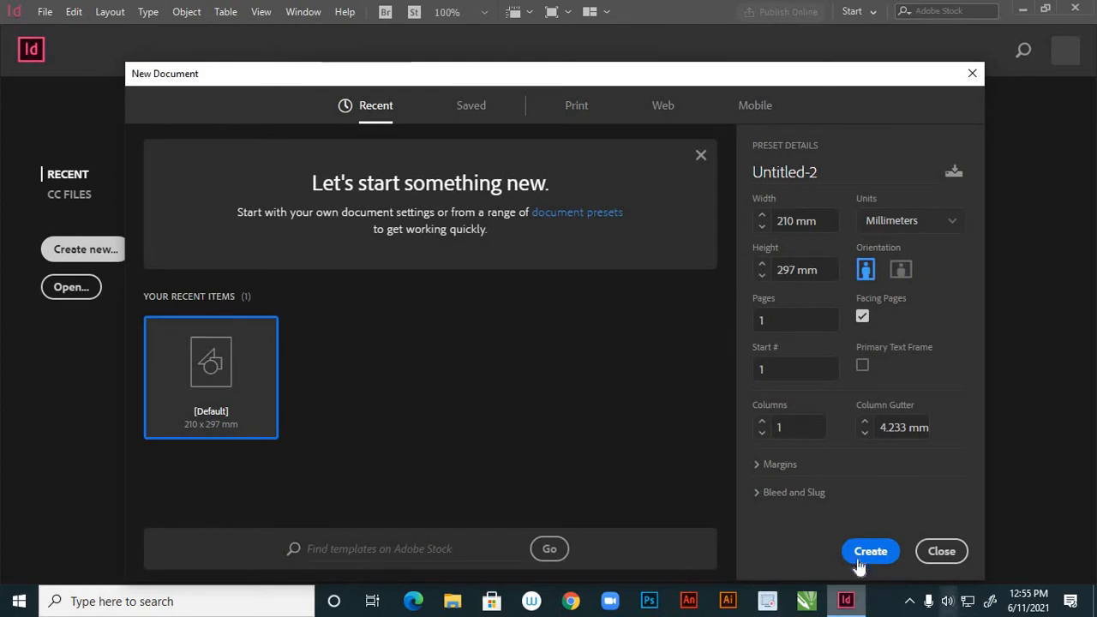
left_click(868, 552)
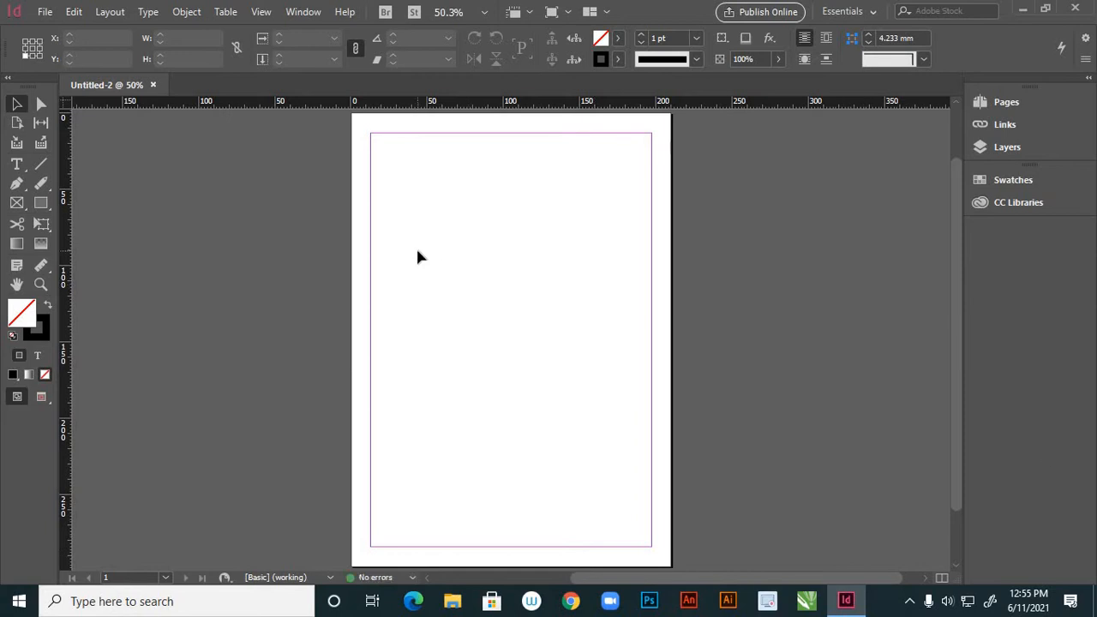
- Draw a rectangle about 91 mm wide and 79.5 mm high in the upper part of the page
key("ctrl+minus")
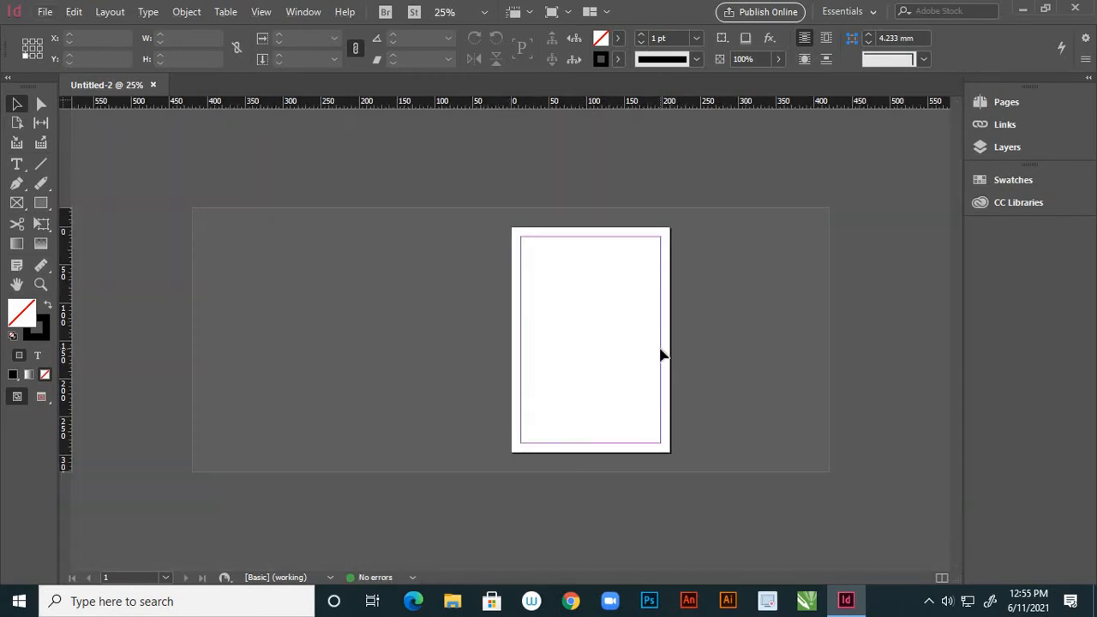
key("ctrl+equal")
key("ctrl+equal")
key("h")
left_click_drag(634, 308, 482, 299)
key("ctrl+minus")
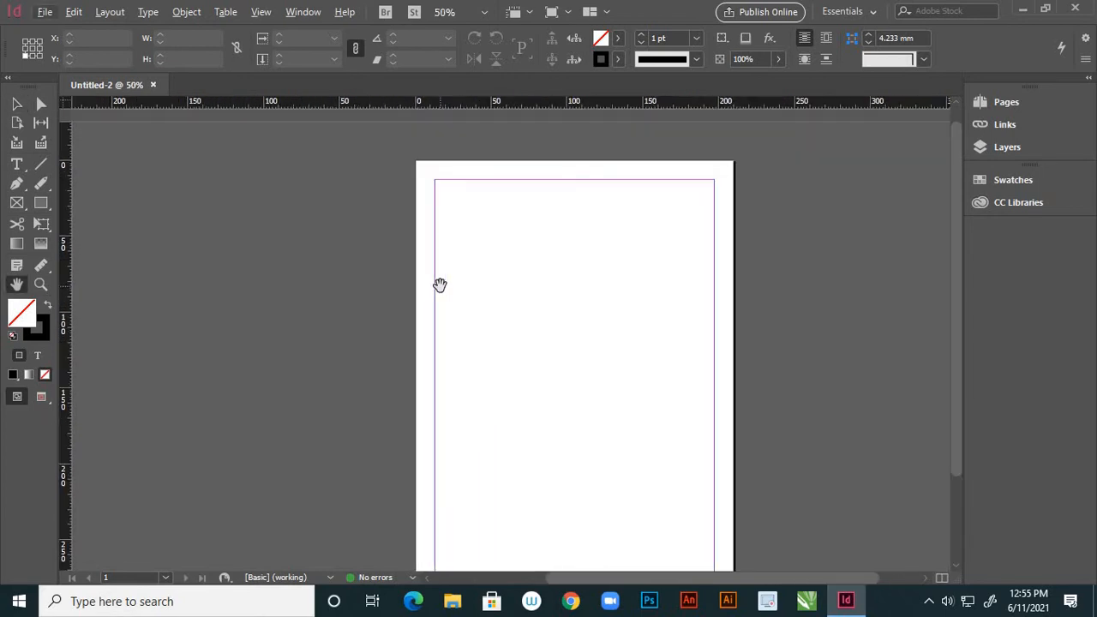
left_click(21, 246)
left_click(20, 247)
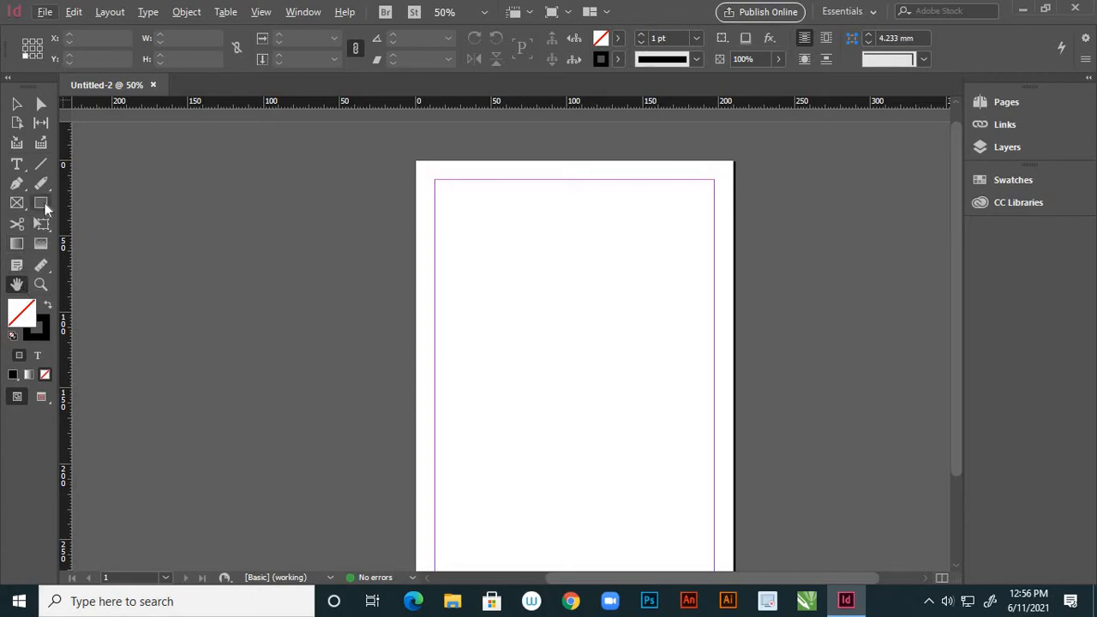
left_click(41, 205)
left_click_drag(474, 240, 611, 360)
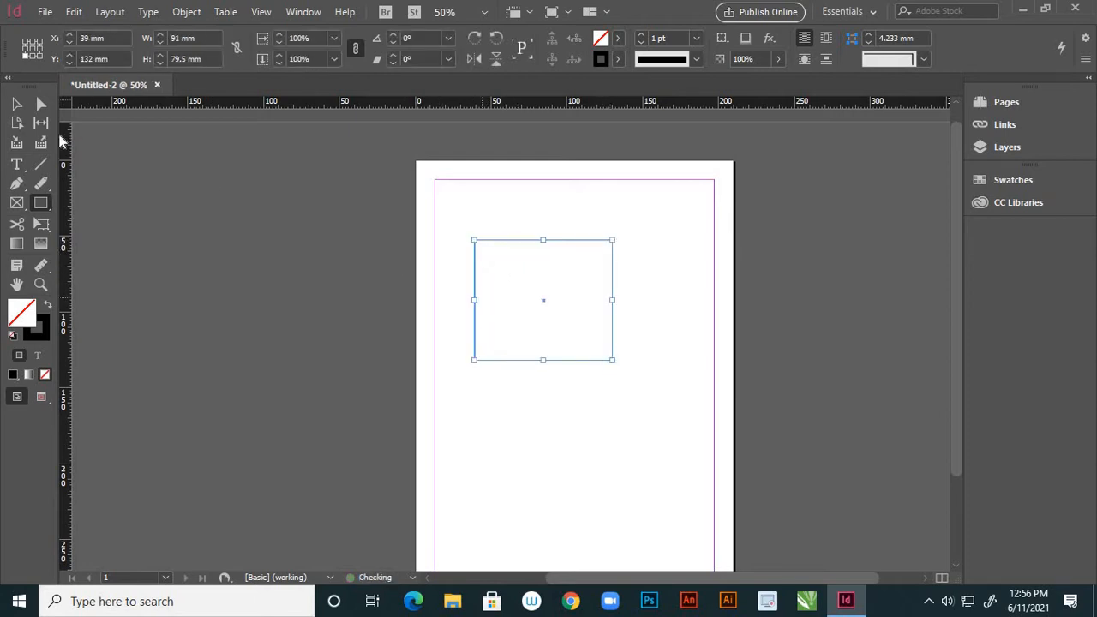
- Fill the selected rectangle with solid black
left_click(16, 104)
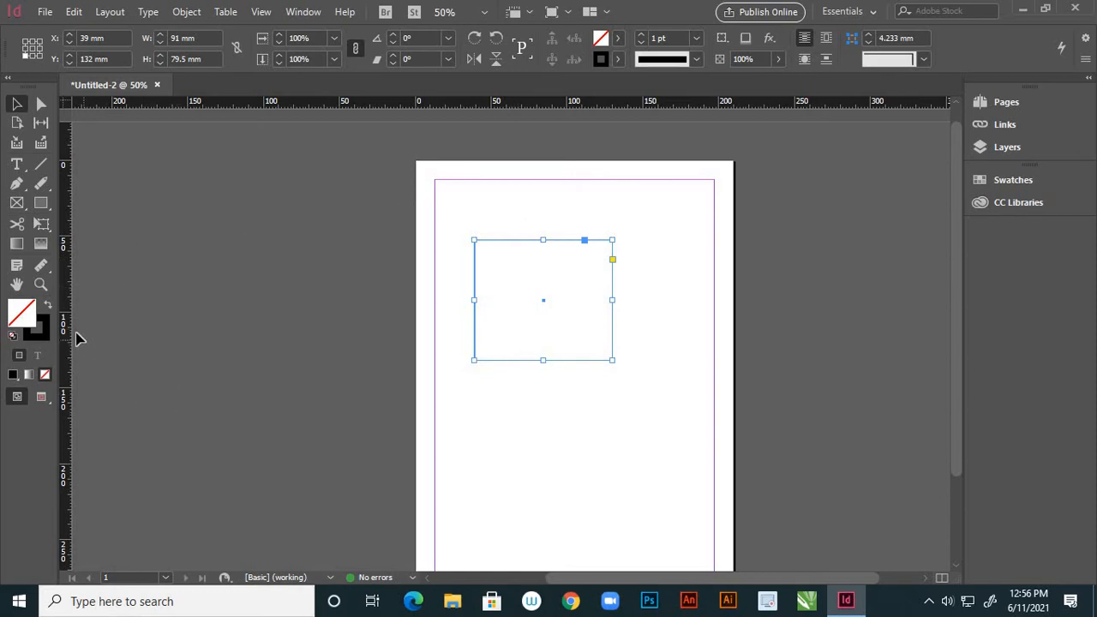
left_click(24, 313)
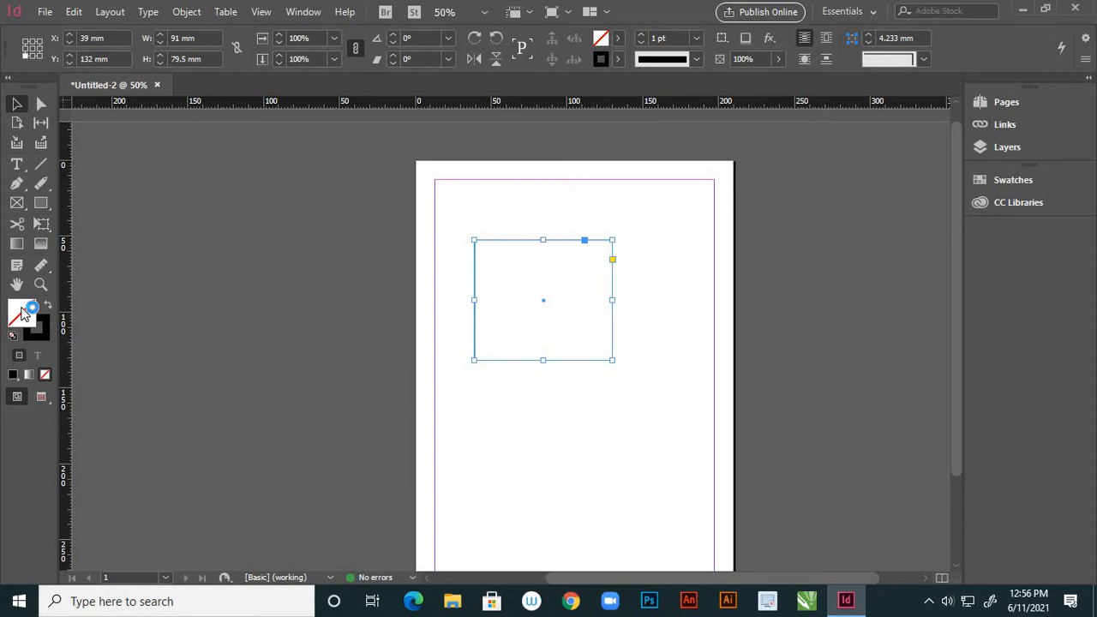
left_click(13, 377)
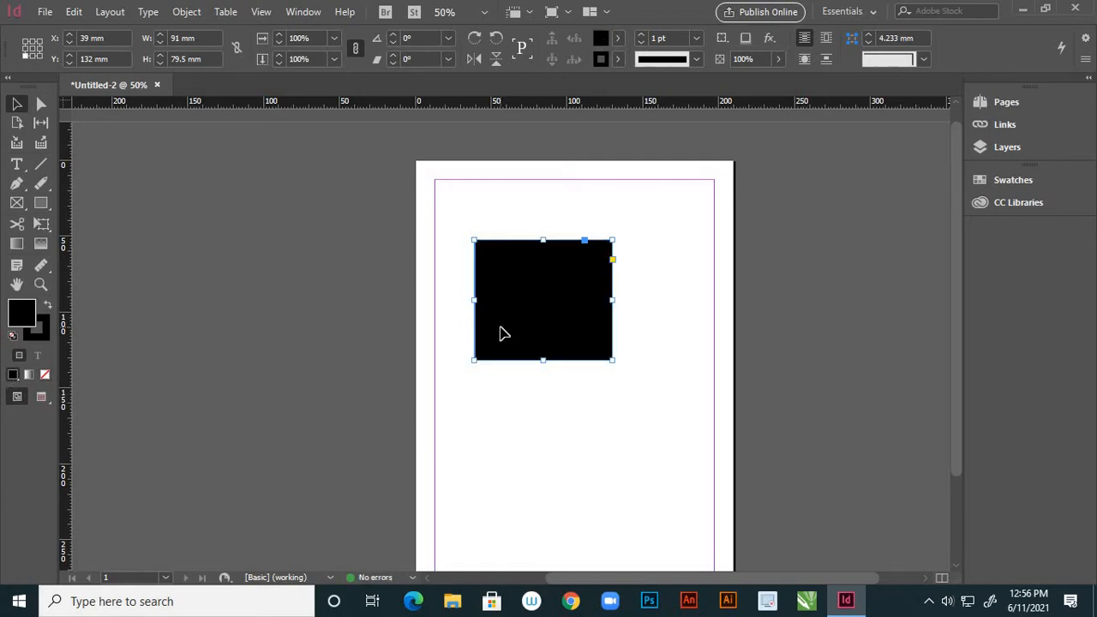
- Open the rectangle's fill colour for editing, raise red to 218 and try to set green to 50
double_click(28, 313)
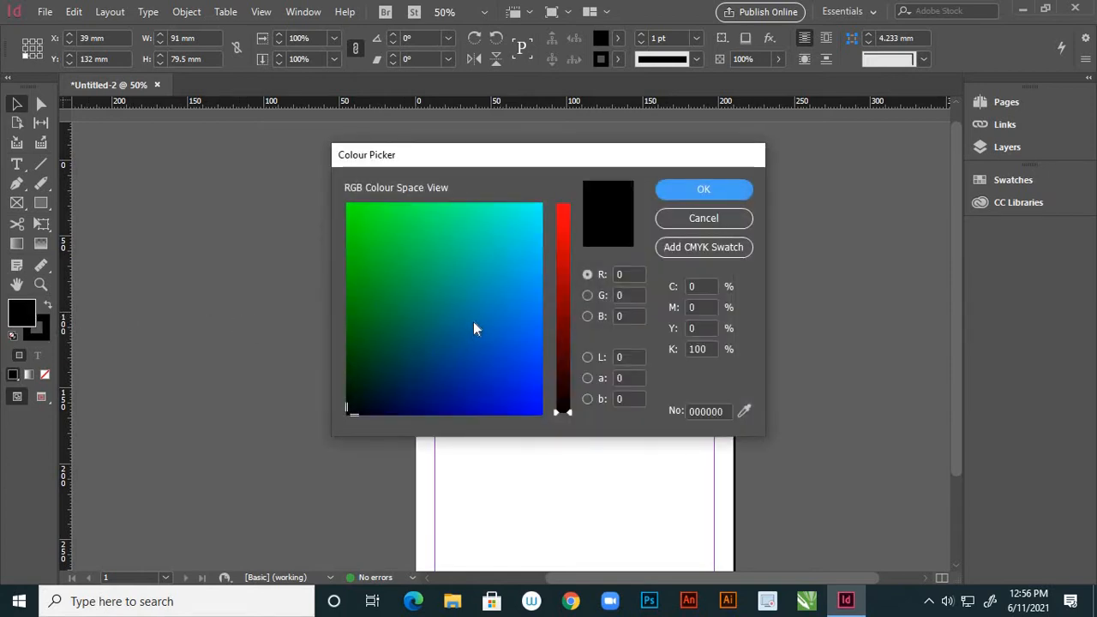
left_click_drag(556, 412, 555, 235)
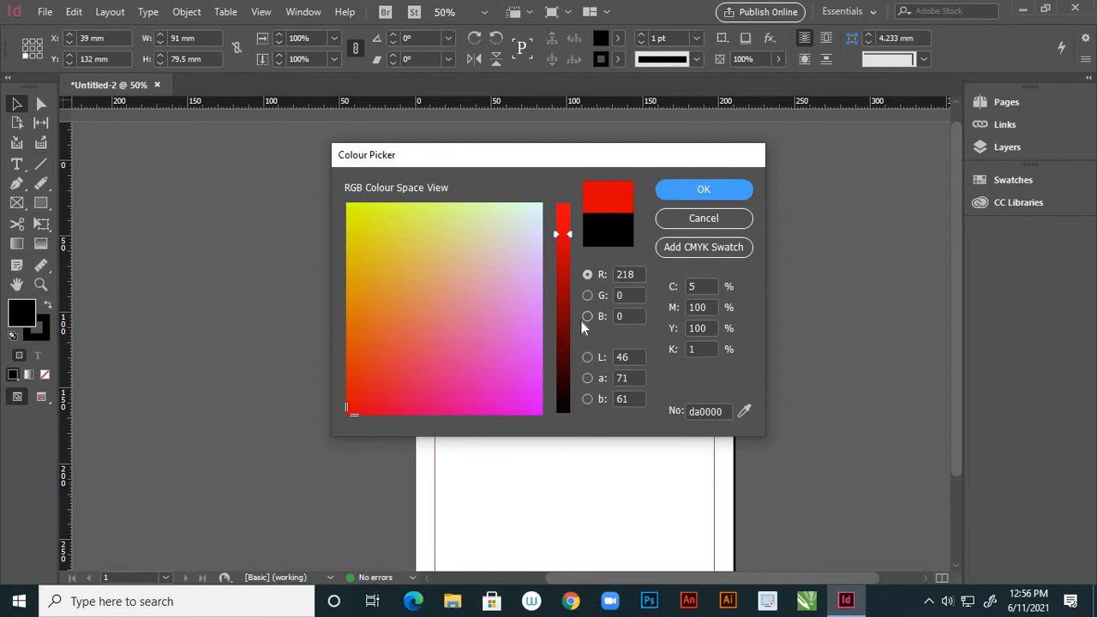
left_click(588, 295)
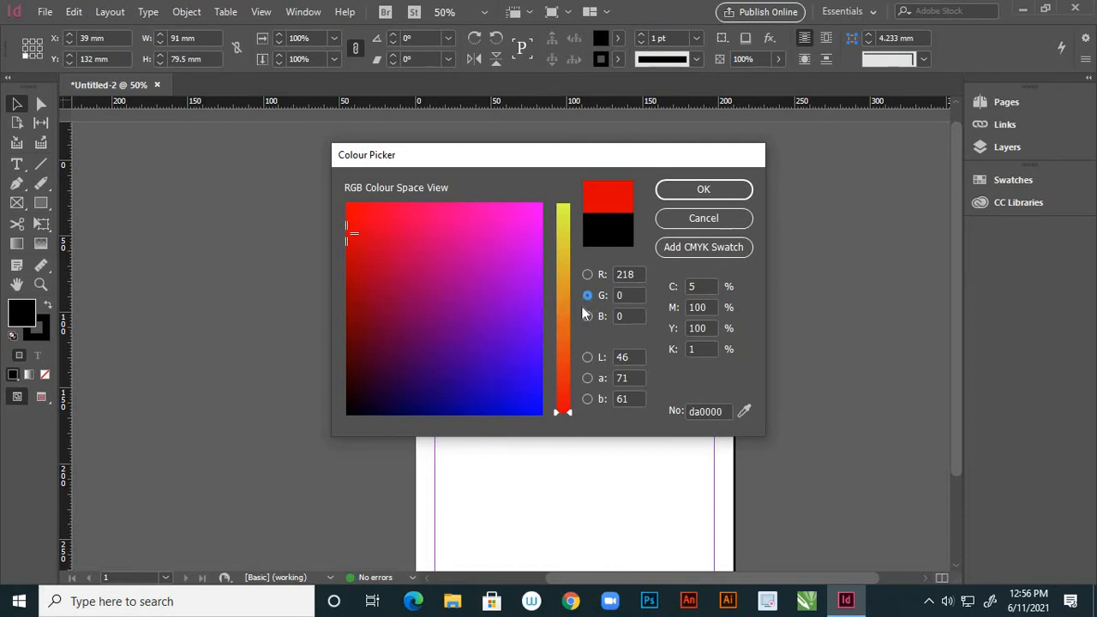
left_click(616, 295)
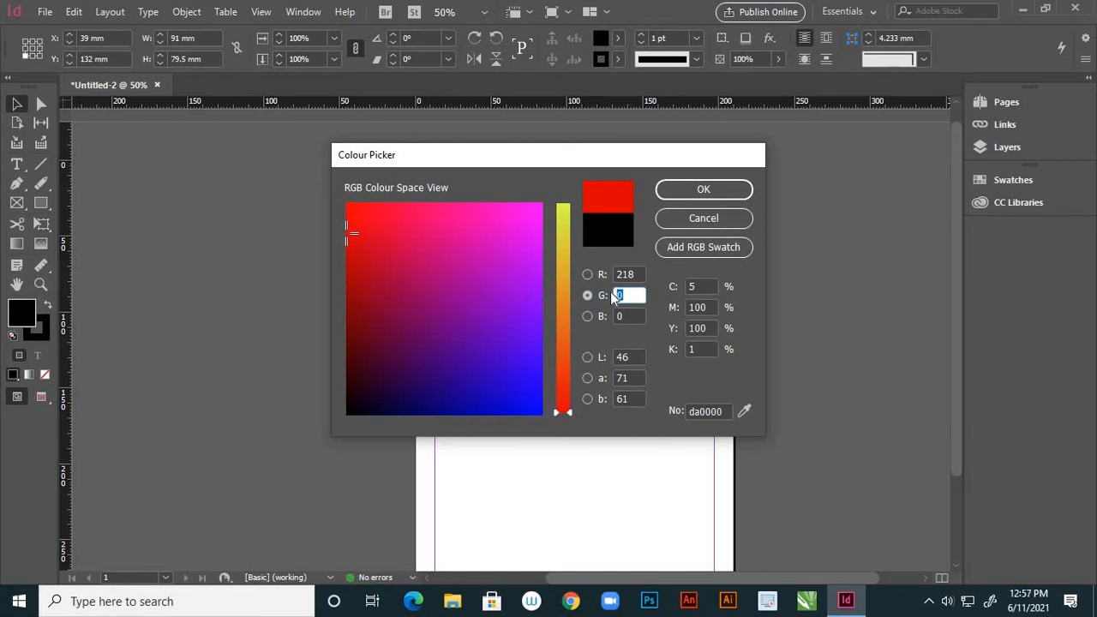
type("50")
- Pick a violet with red 182, and set its green value to 50 and blue value to 0
left_click(529, 264)
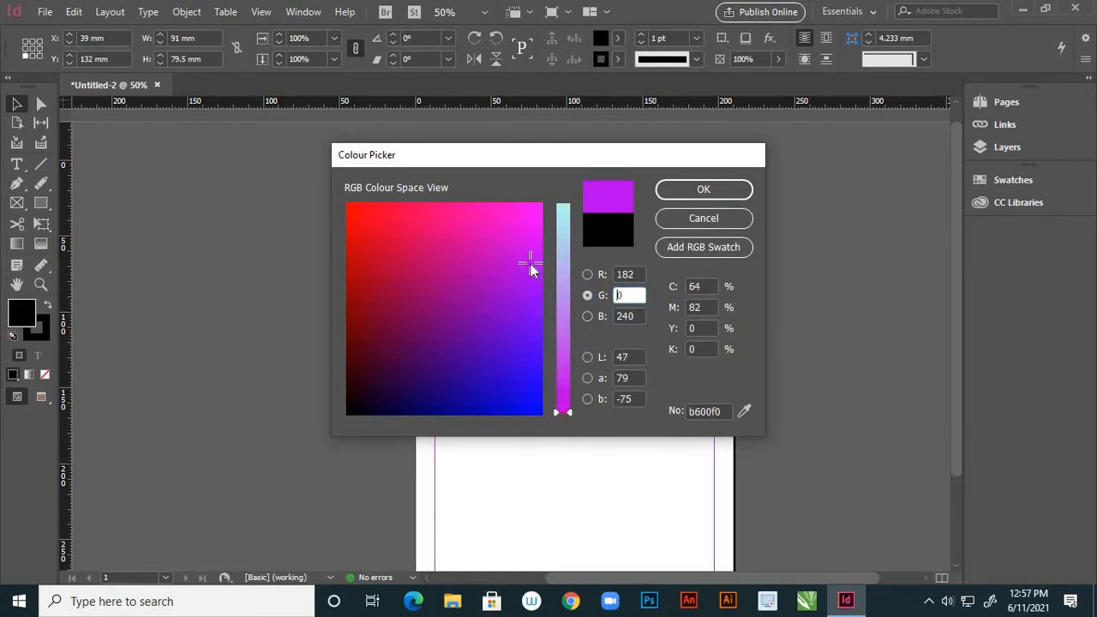
double_click(616, 296)
type("50")
left_click(587, 275)
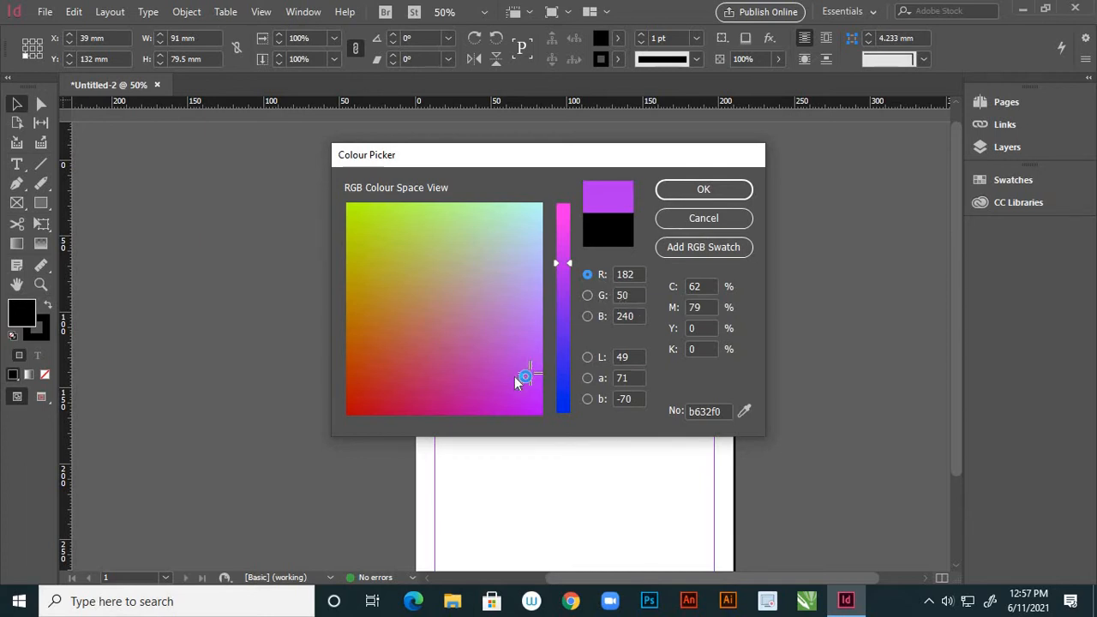
left_click(587, 316)
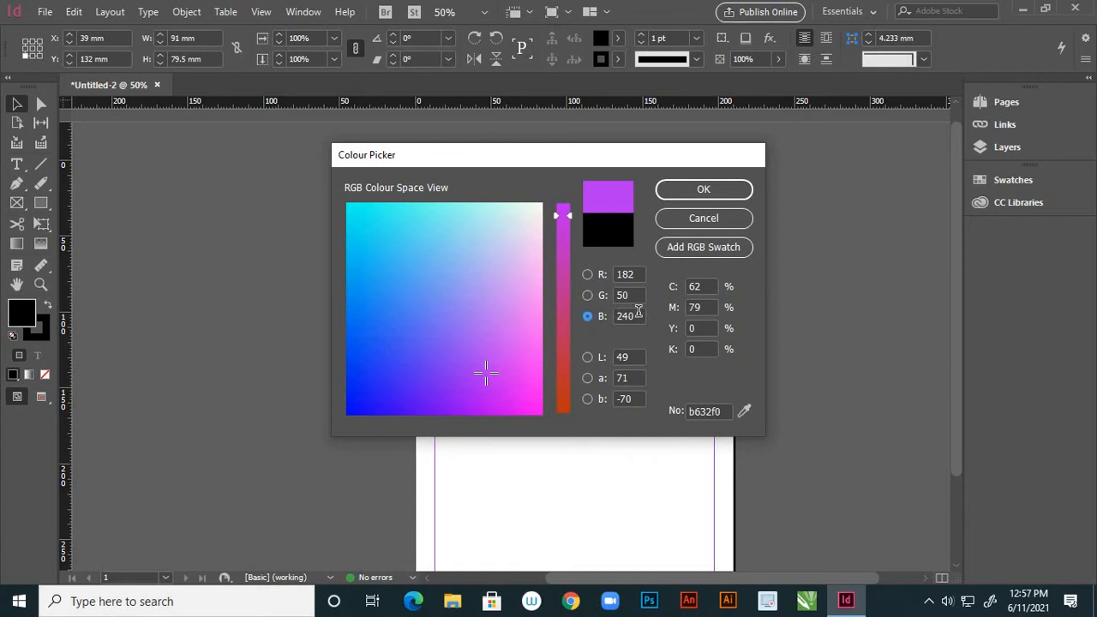
left_click_drag(638, 316, 617, 317)
type("0")
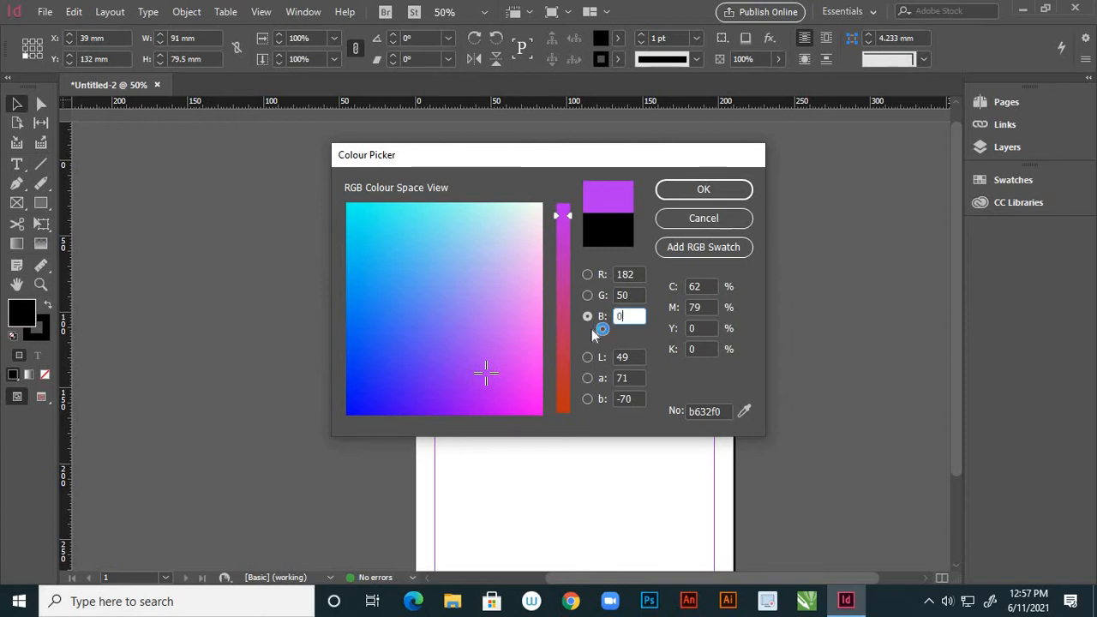
- Compare how the colour field and slider look when based on the R, G, B, L and a components
left_click(587, 295)
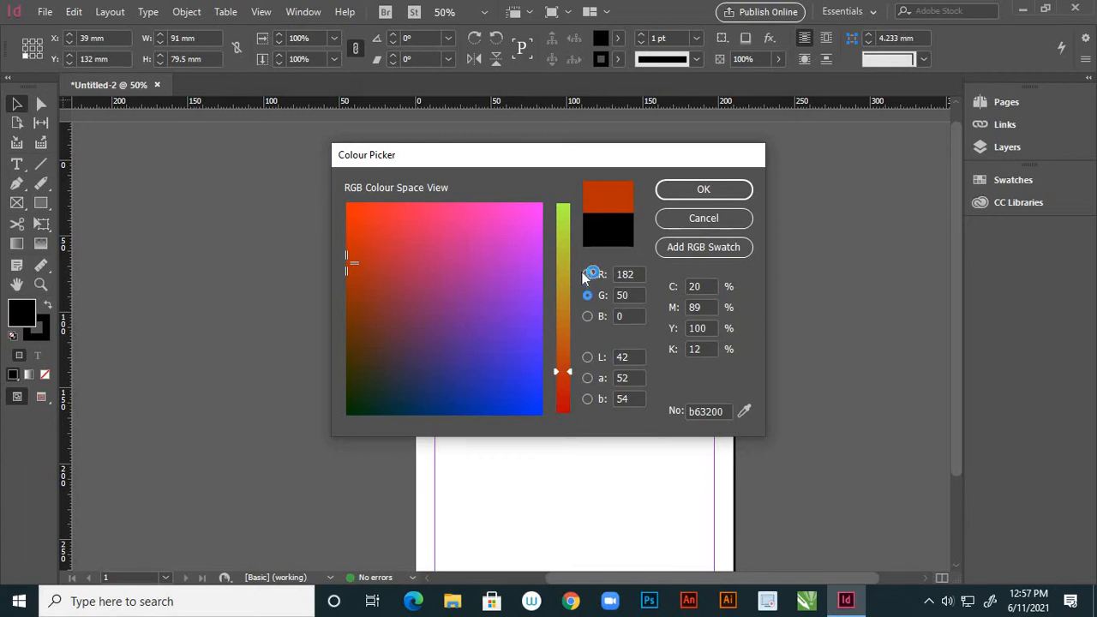
left_click(587, 316)
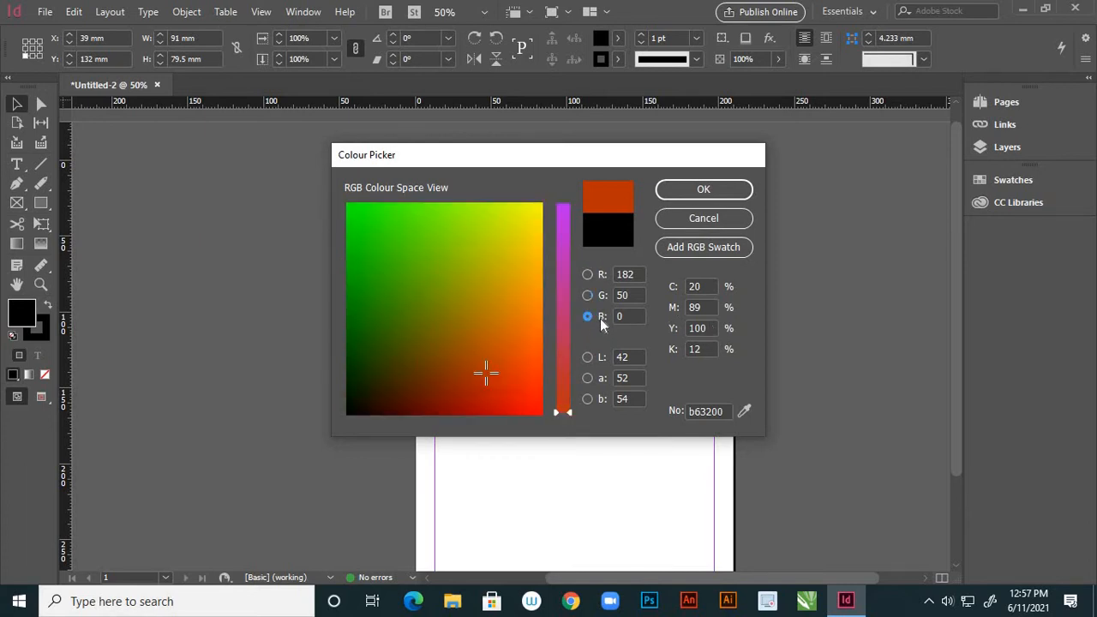
left_click(587, 275)
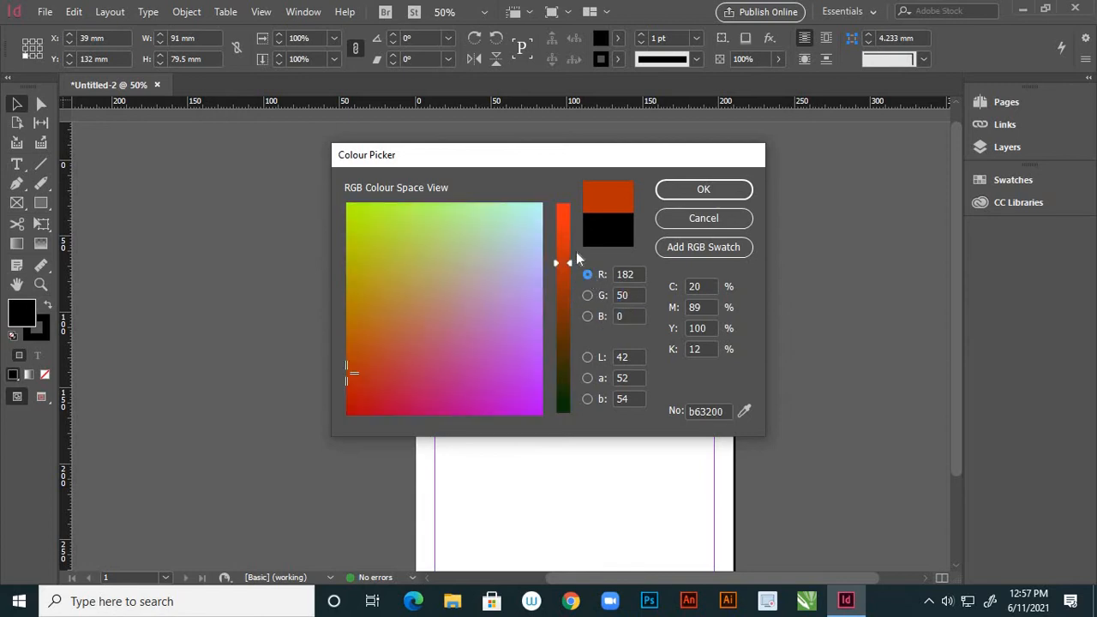
left_click(588, 296)
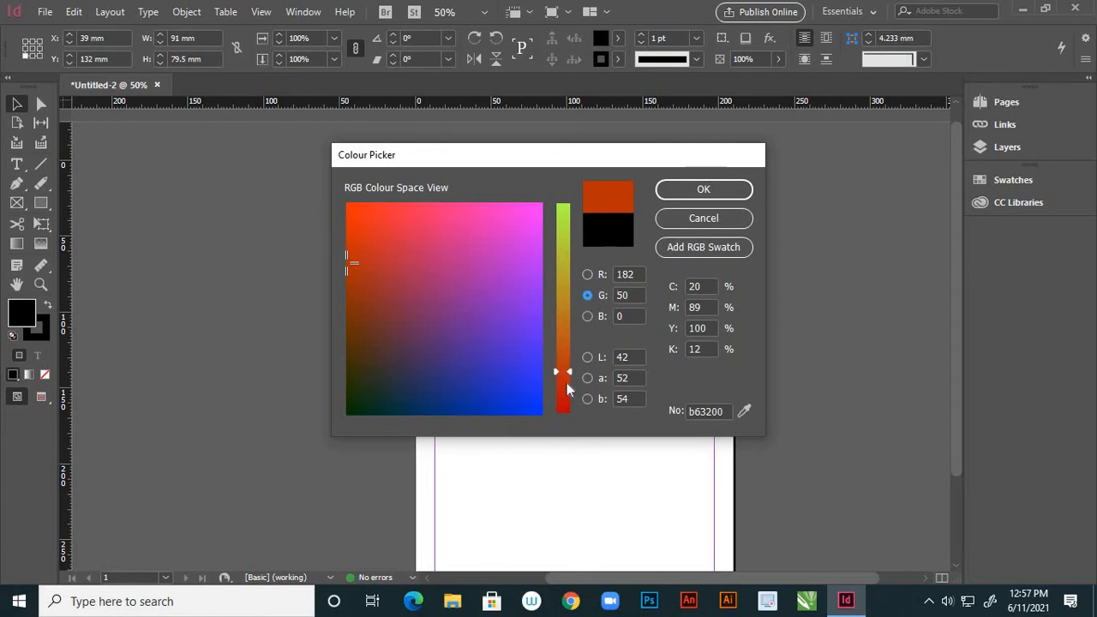
left_click(587, 315)
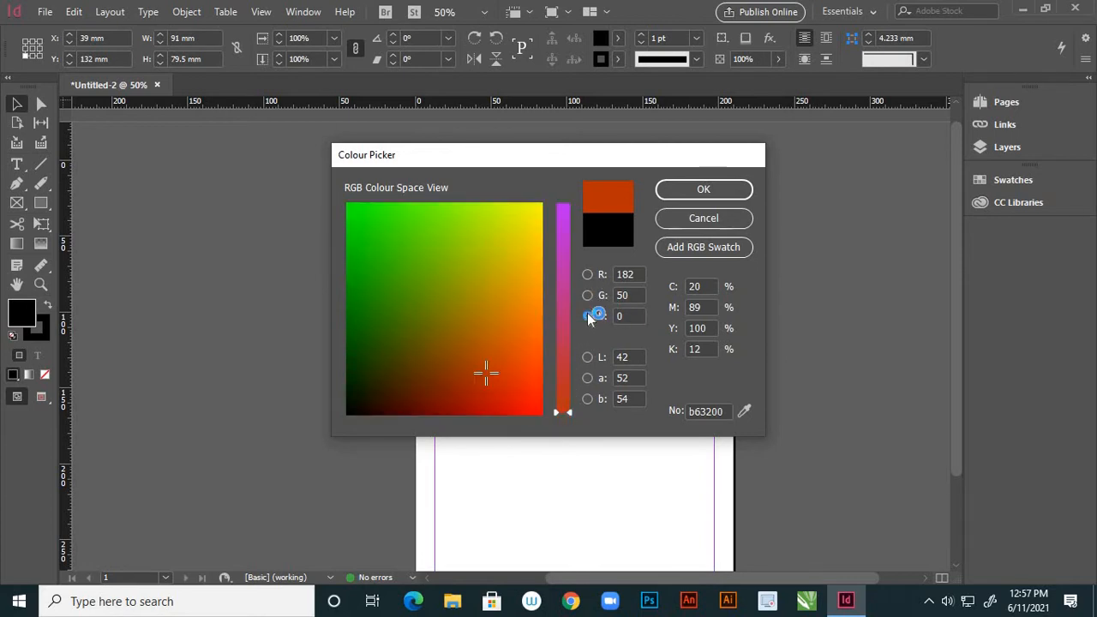
left_click(587, 356)
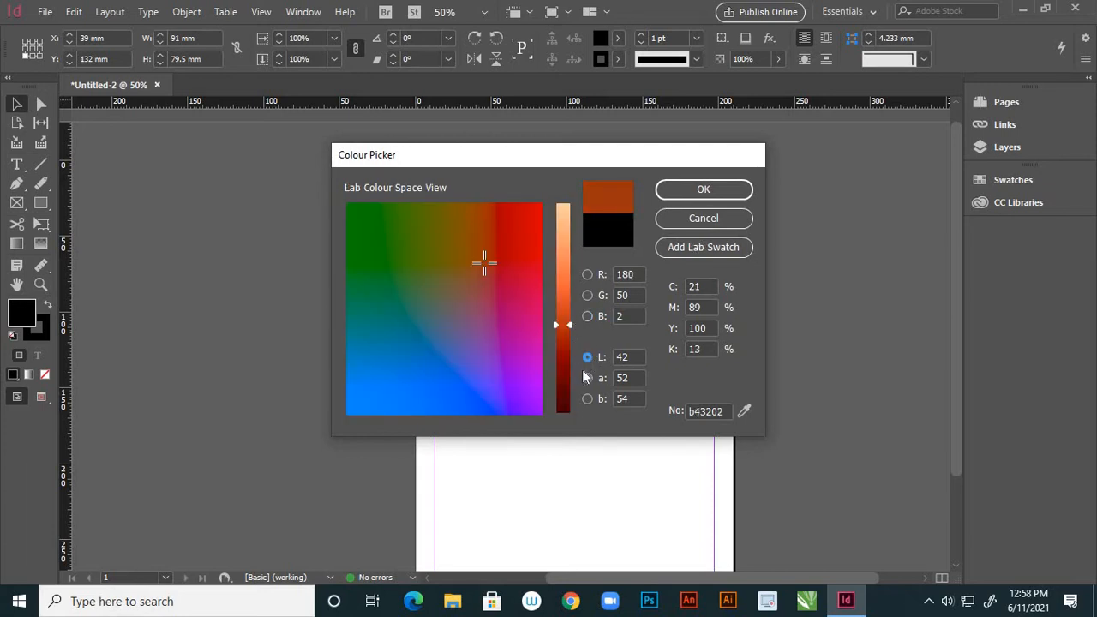
left_click(588, 378)
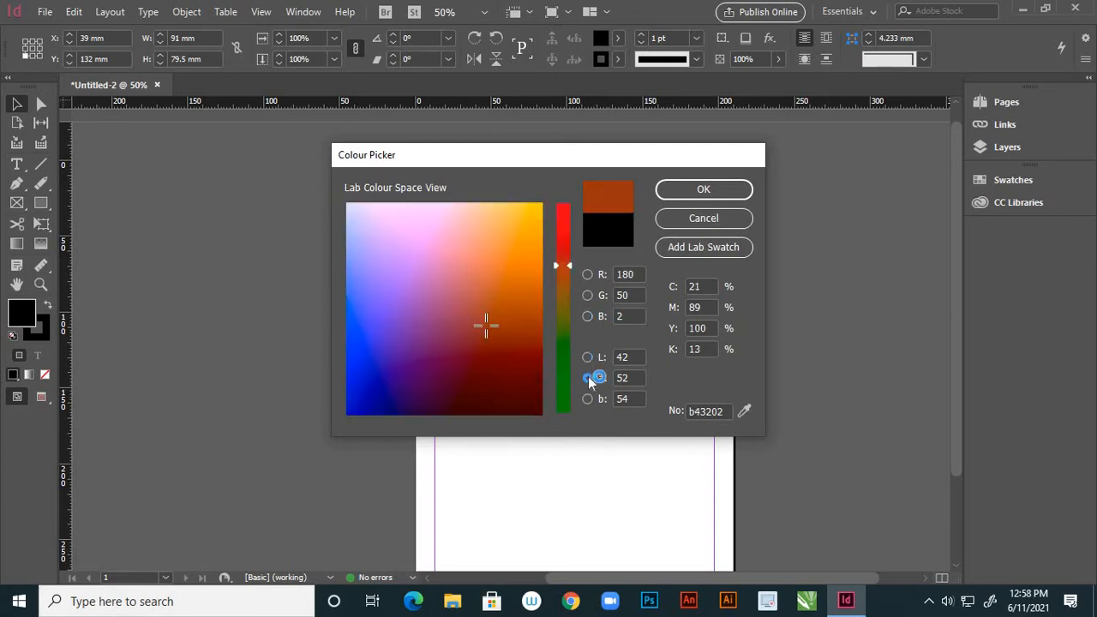
left_click(587, 275)
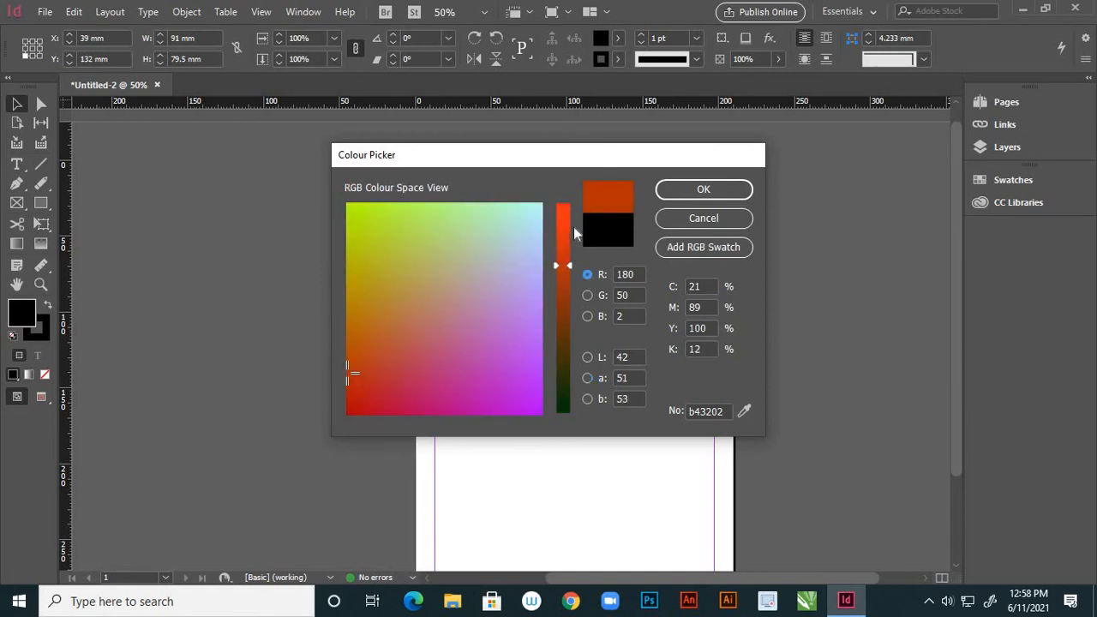
- Choose a pink with about R 234, G 110 and B 237 and apply it as the rectangle's fill
left_click(532, 244)
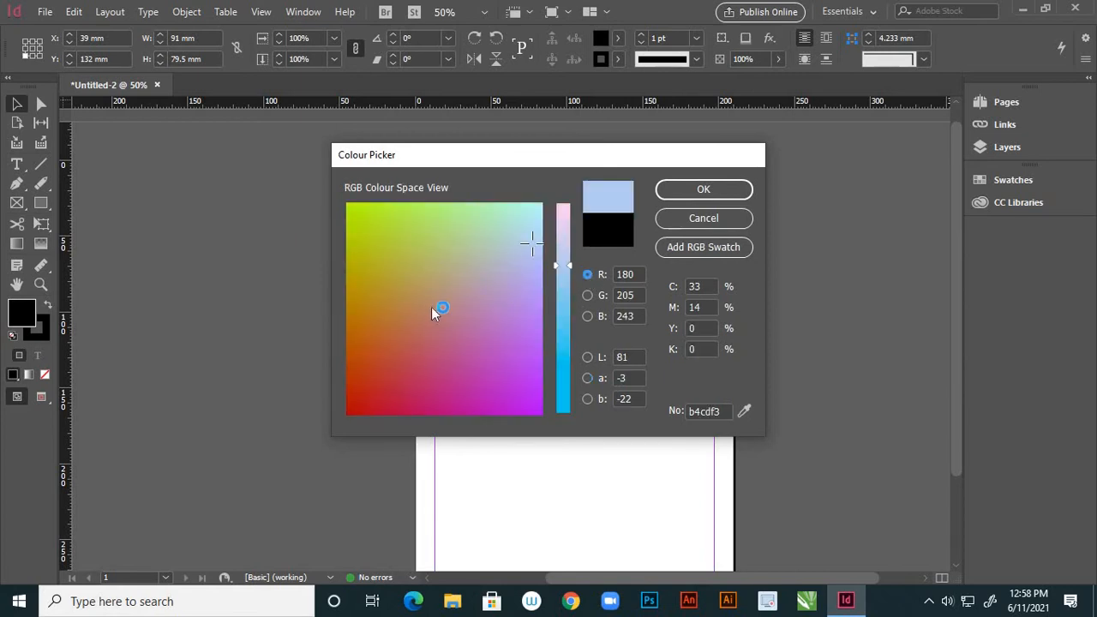
left_click(528, 323)
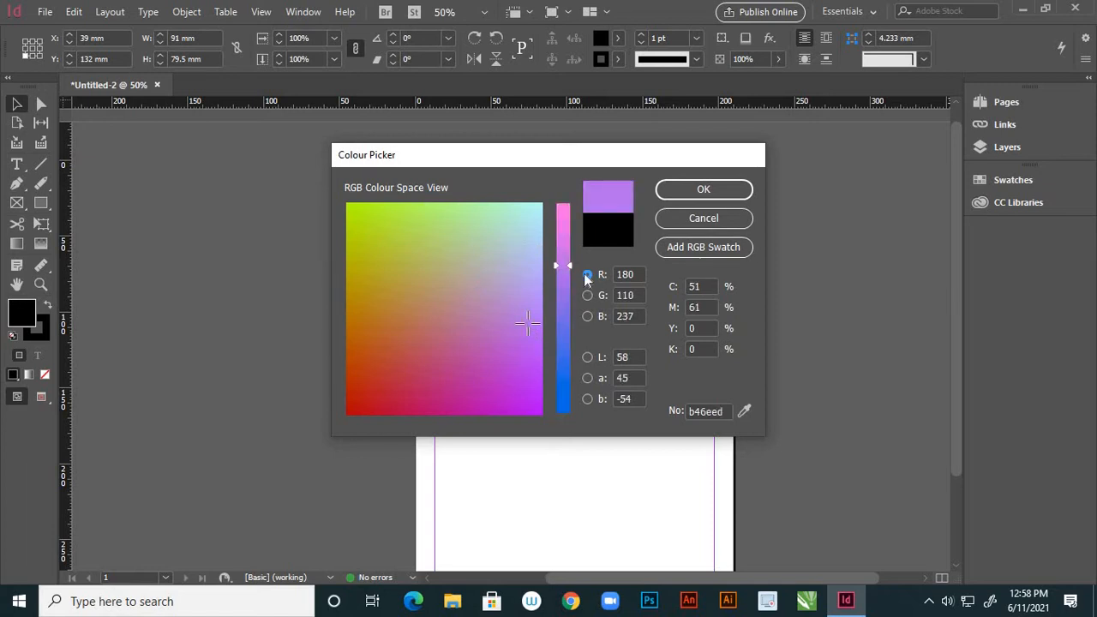
left_click_drag(565, 266, 563, 218)
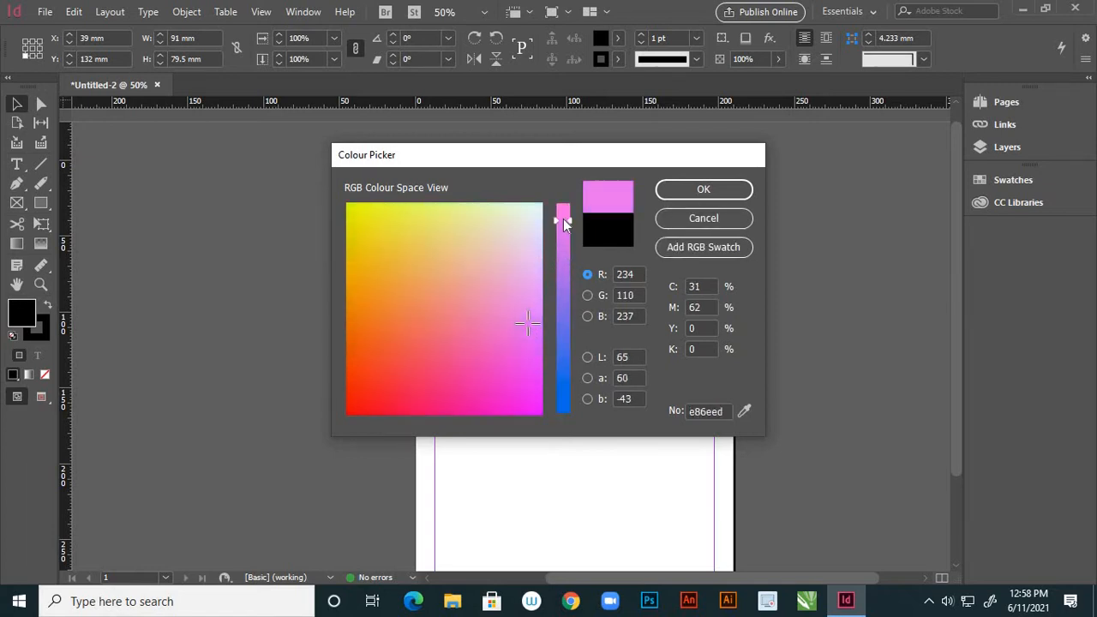
left_click(685, 195)
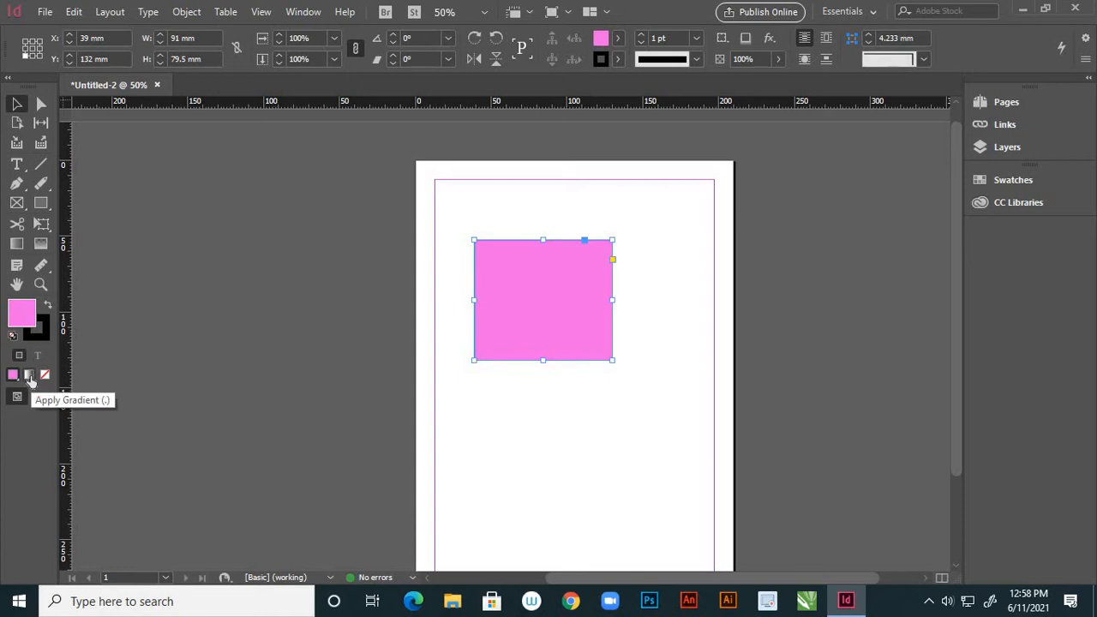
- Apply a white-to-black linear gradient to the rectangle and redraw it in several directions, ending diagonally upward from the lower left
left_click(17, 245)
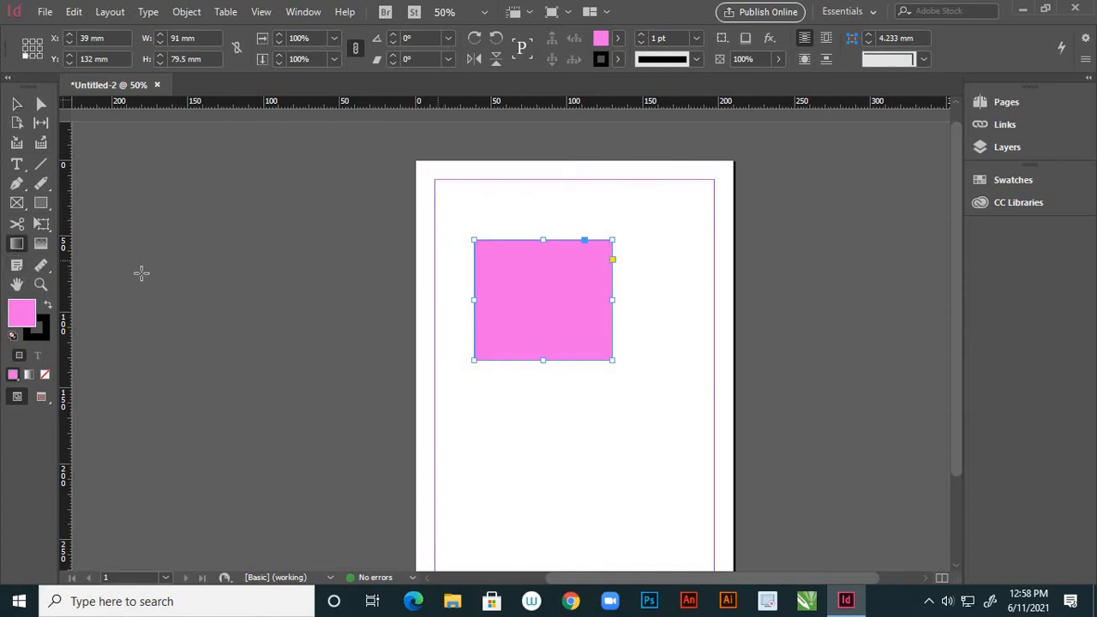
left_click(16, 243)
left_click_drag(443, 255, 619, 319)
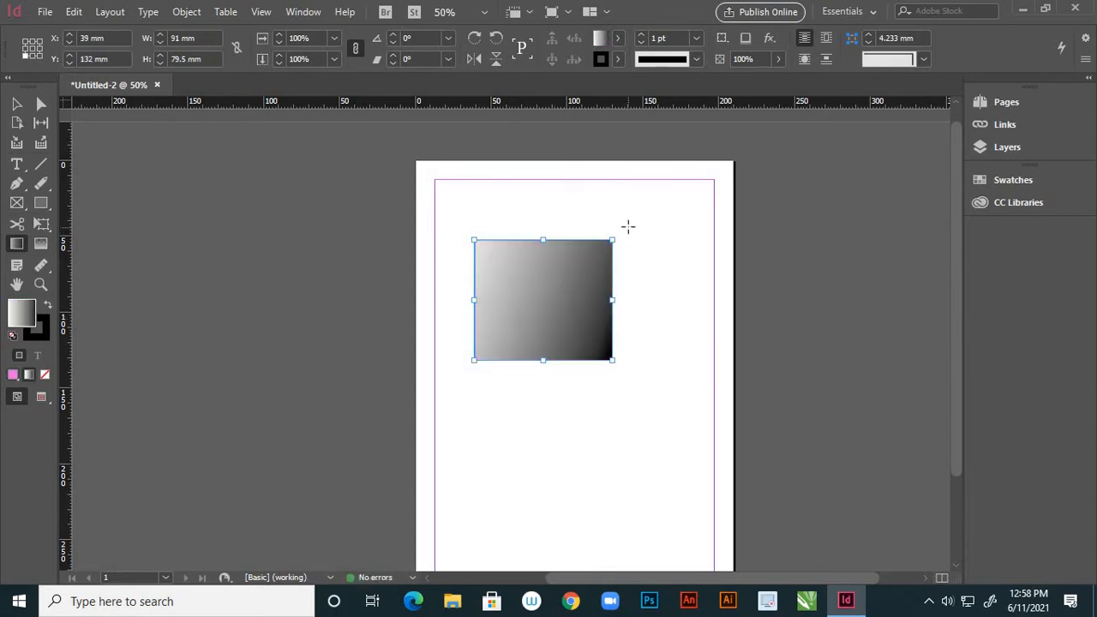
left_click_drag(627, 227, 466, 375)
left_click_drag(449, 411, 570, 291)
left_click_drag(577, 214, 586, 261)
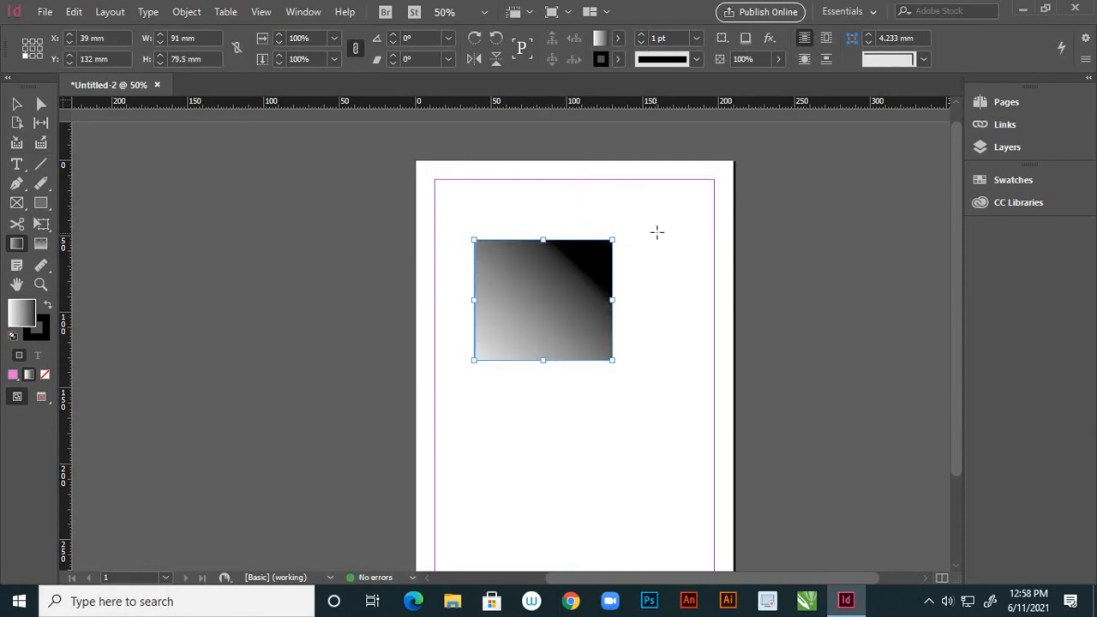
left_click_drag(656, 231, 666, 314)
left_click_drag(620, 232, 524, 341)
left_click_drag(485, 397, 560, 274)
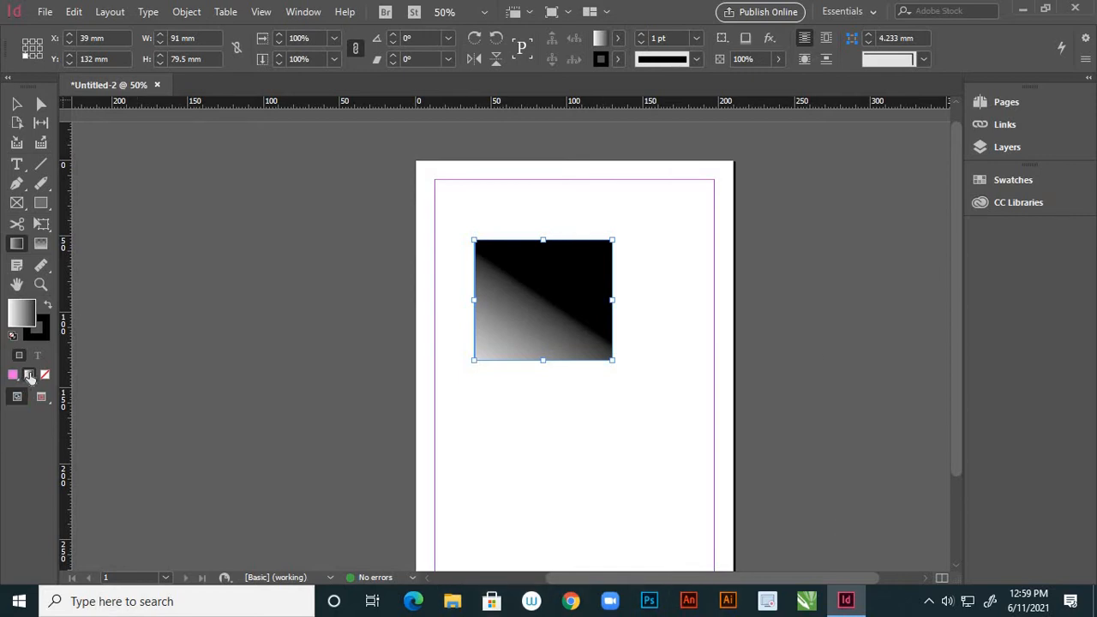
- Open the gradient settings for the rectangle's fill and select the white and black colour stops in turn
left_click(33, 379)
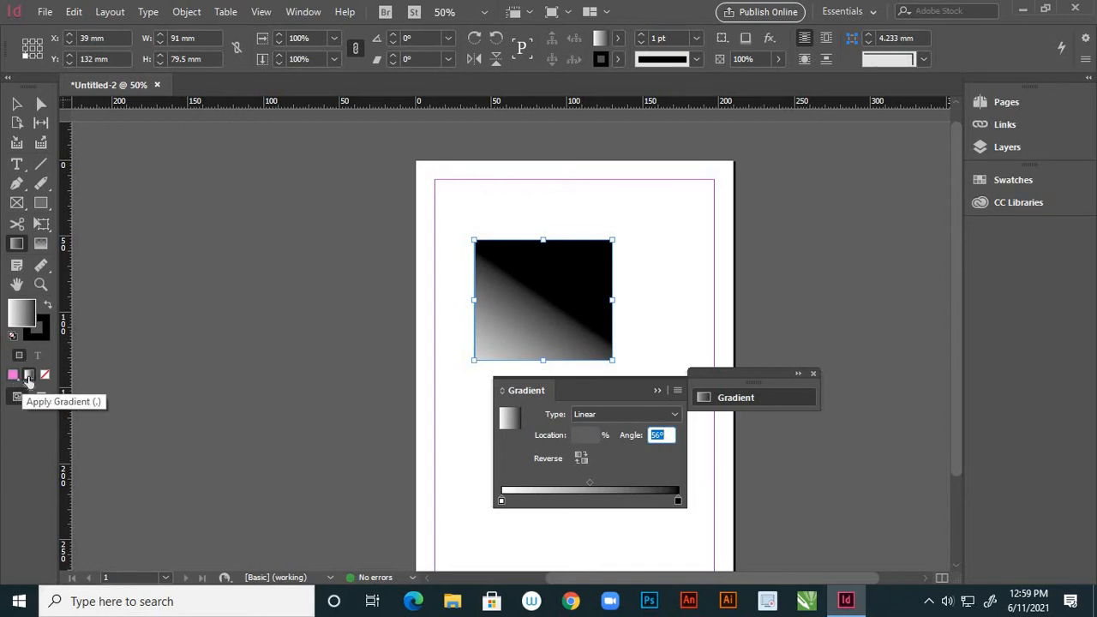
left_click(31, 323)
double_click(31, 323)
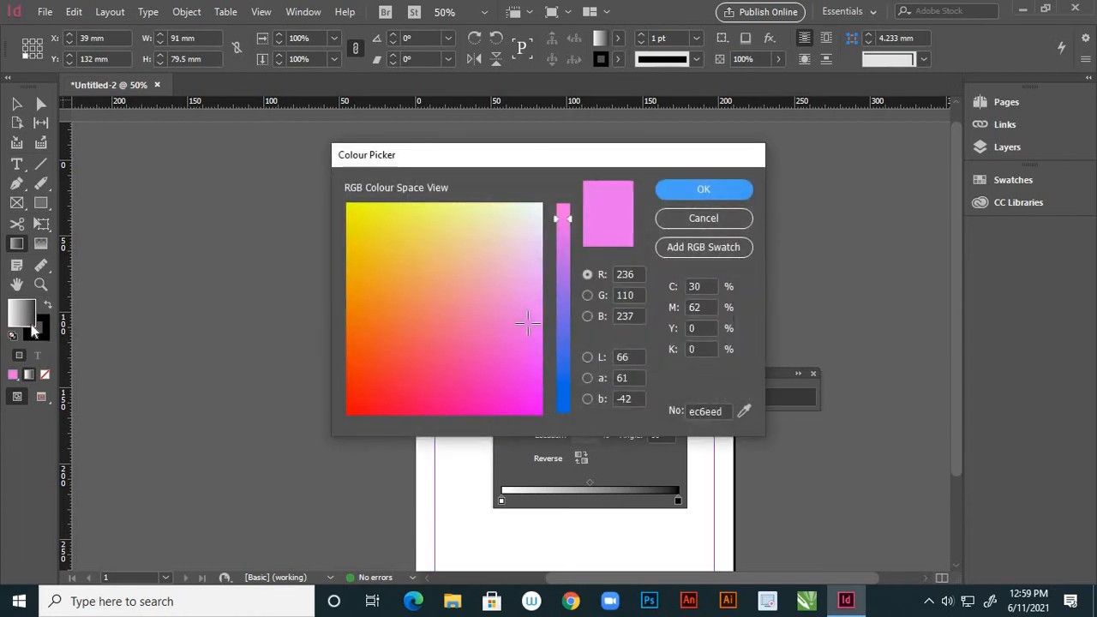
left_click(662, 220)
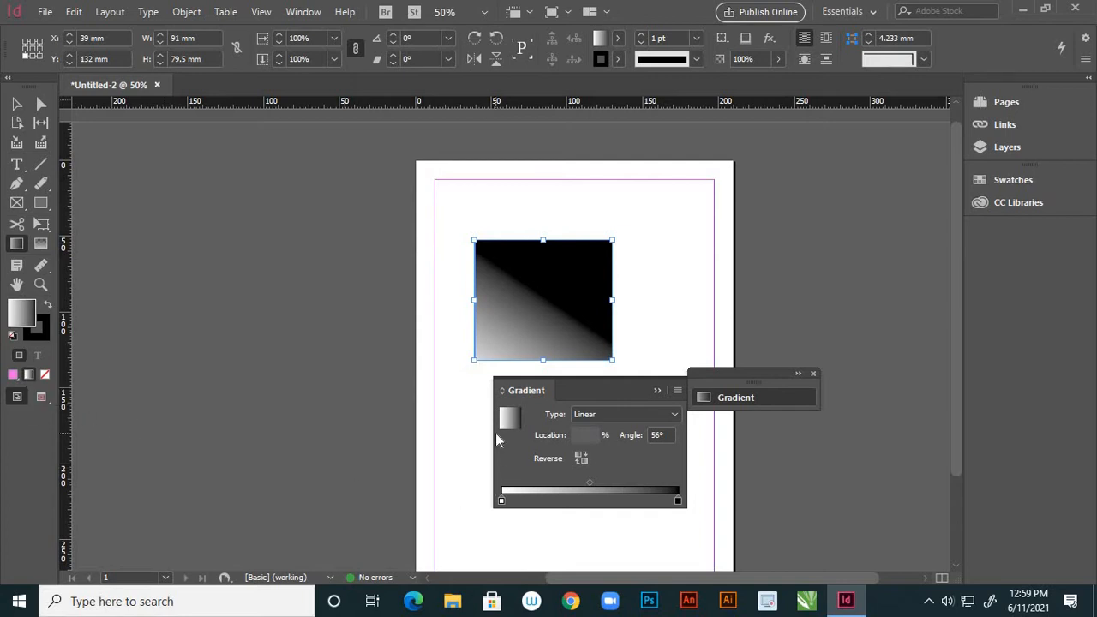
left_click(501, 502)
left_click(678, 501)
left_click(502, 502)
left_click(679, 501)
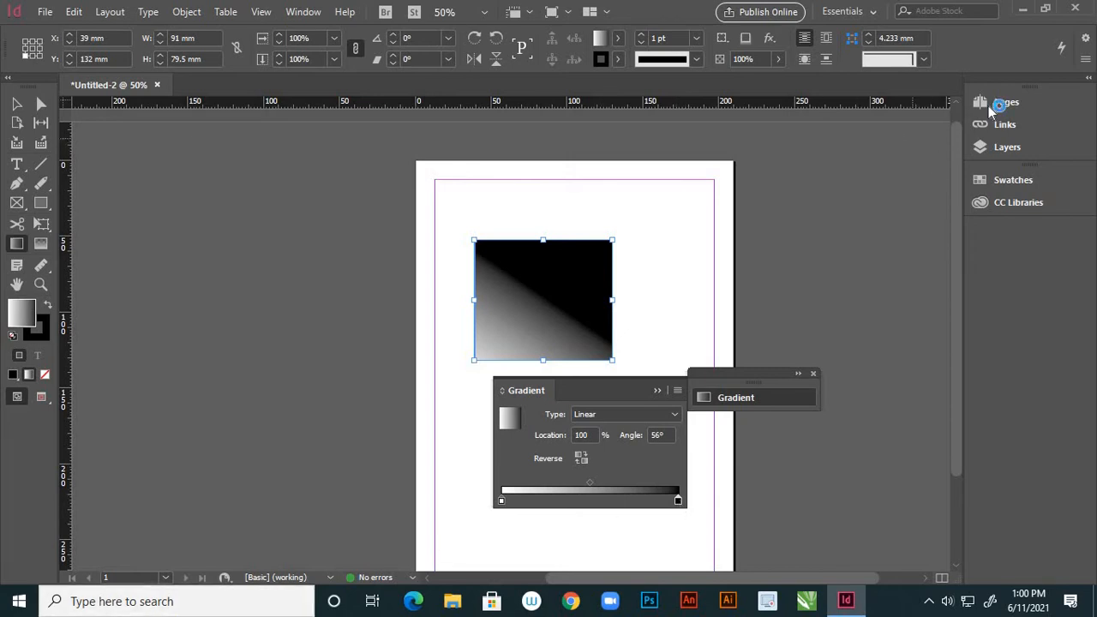
- Recolour the gradient's start stop with the red swatch C=15 M=100 Y=100 K=0 and its end stop with the blue C=100 M=0 Y=0 K=0
left_click(1007, 181)
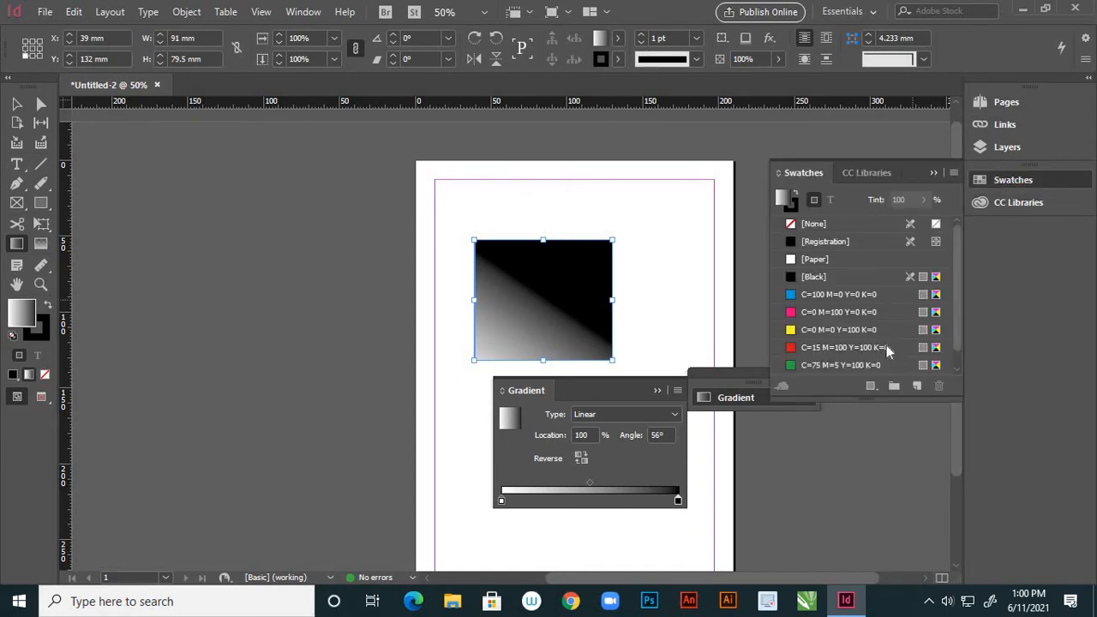
left_click_drag(901, 401, 920, 451)
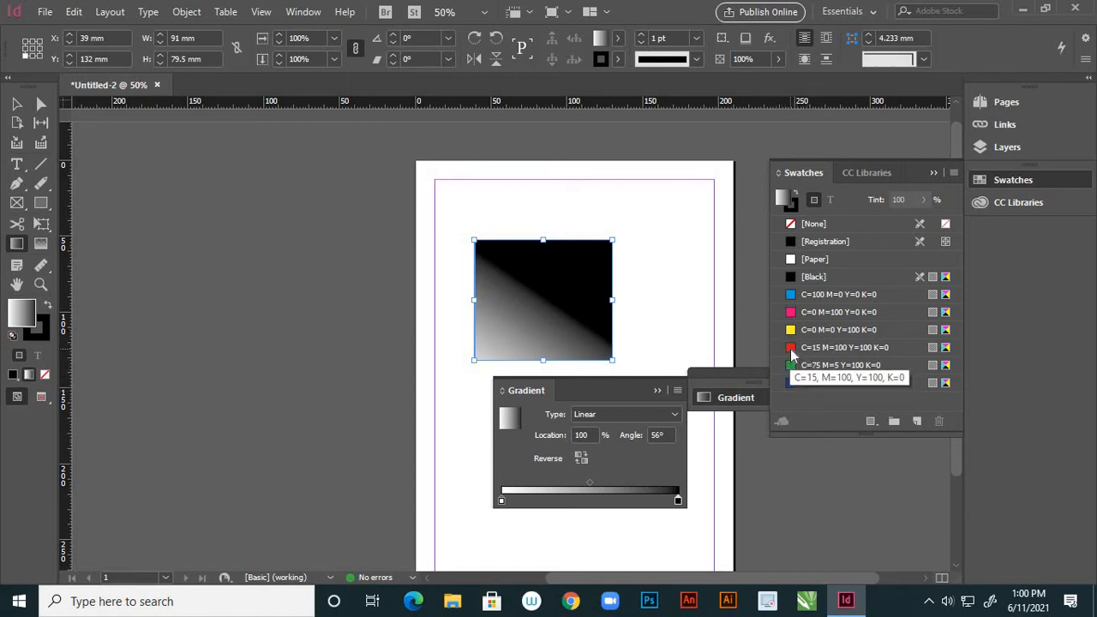
mouse_move(792, 354)
left_mouse_down()
mouse_move(759, 369)
mouse_move(790, 351)
left_mouse_up()
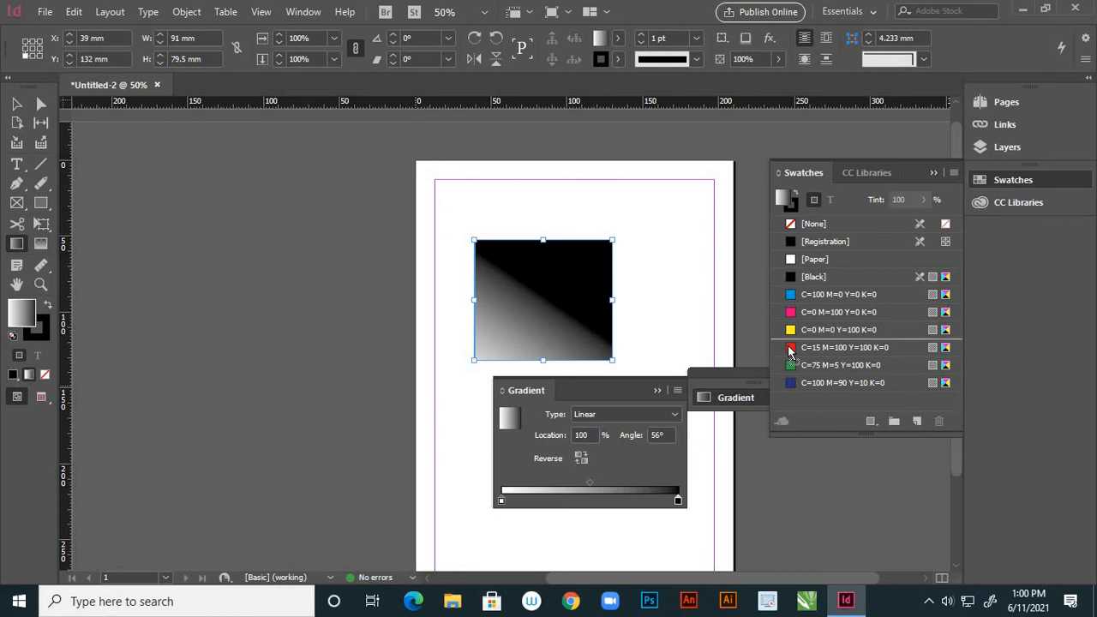
left_click_drag(790, 352, 502, 501)
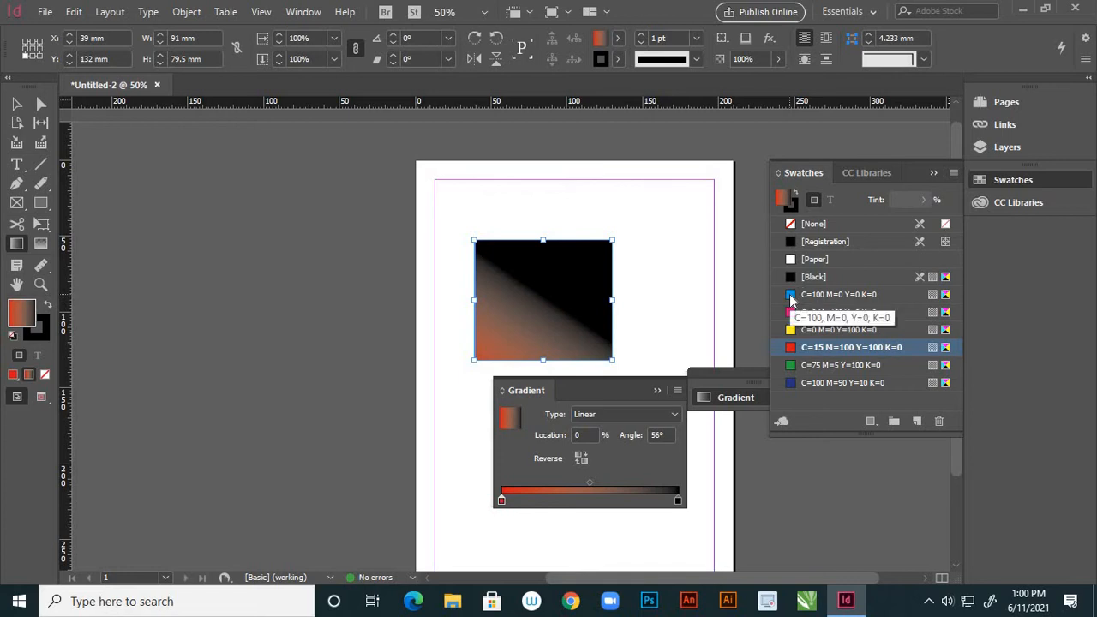
left_click_drag(790, 298, 679, 505)
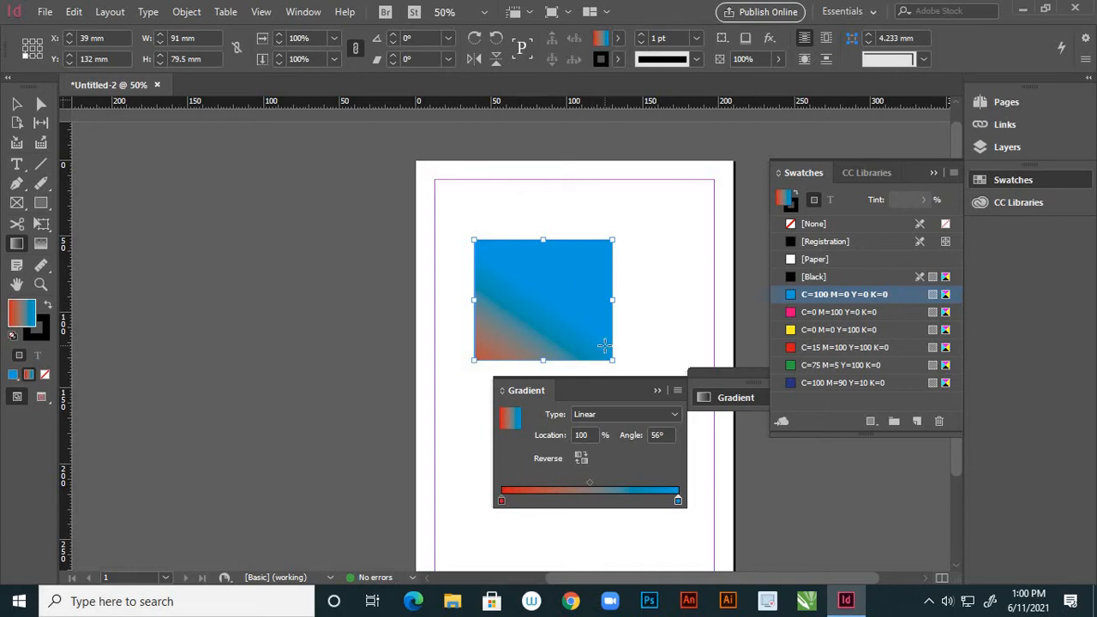
- Add a middle stop coloured with the yellow swatch C=0 M=0 Y=100 K=0 and shift it to about 54.5%
left_click(581, 502)
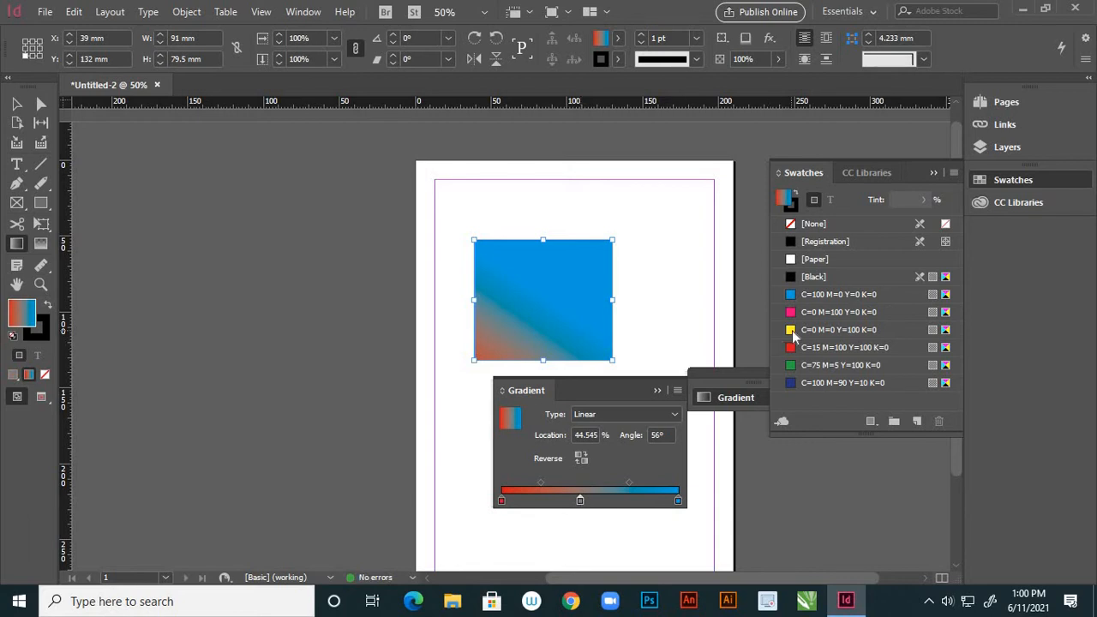
left_click_drag(792, 330, 582, 503)
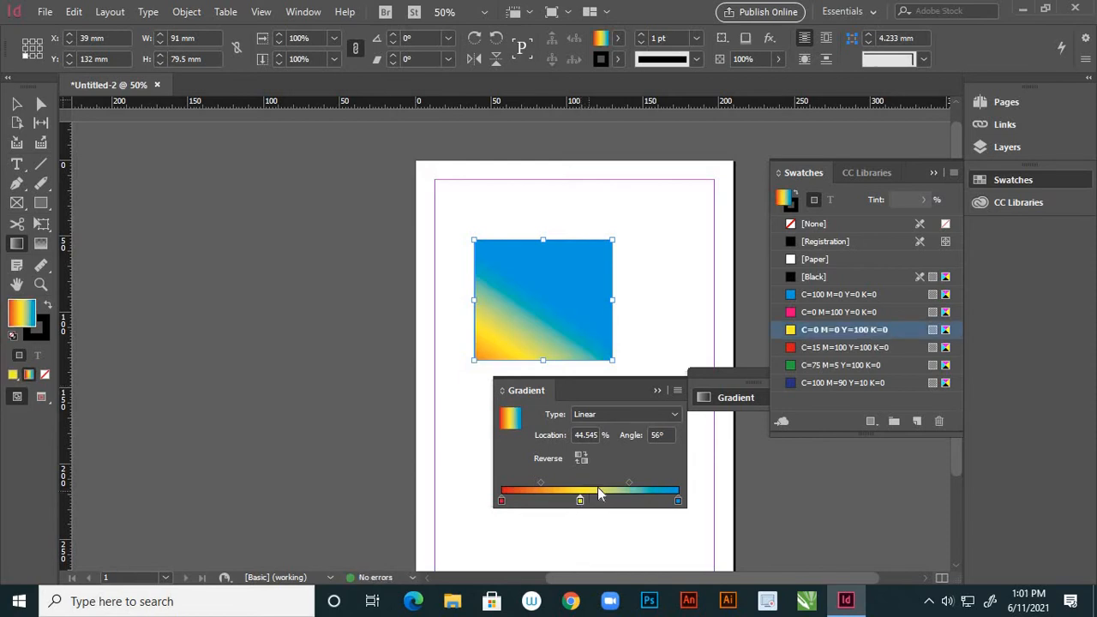
left_click_drag(582, 507, 622, 505)
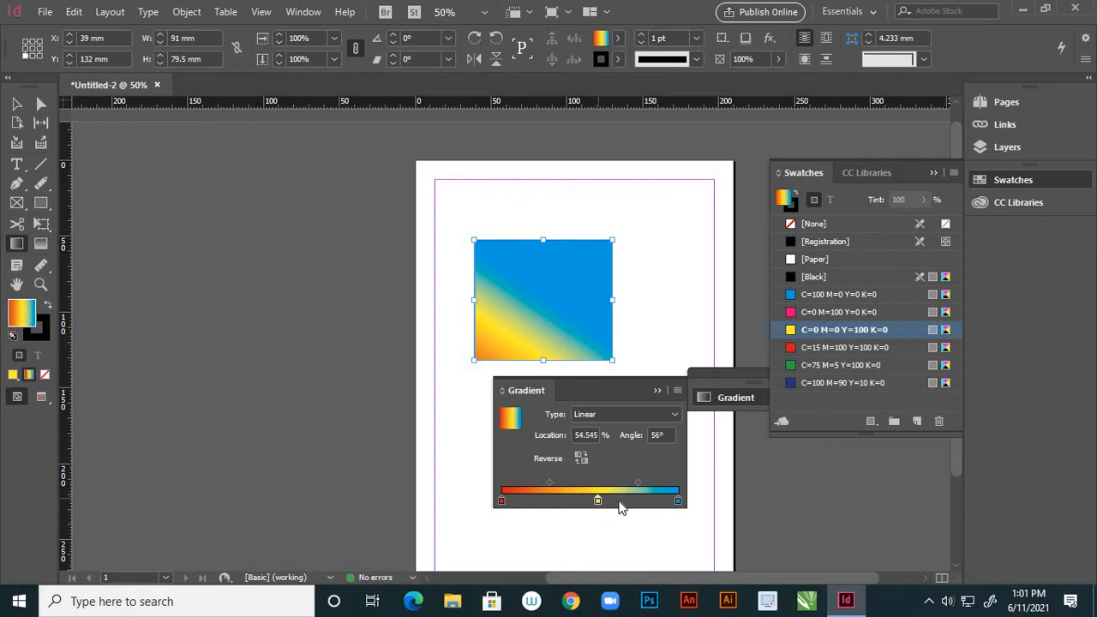
- Remove the red start stop, add a stop at about 26.4% and try to colour it magenta
mouse_move(563, 481)
left_mouse_down()
mouse_move(600, 480)
mouse_move(559, 483)
left_mouse_up()
left_click_drag(651, 482, 553, 509)
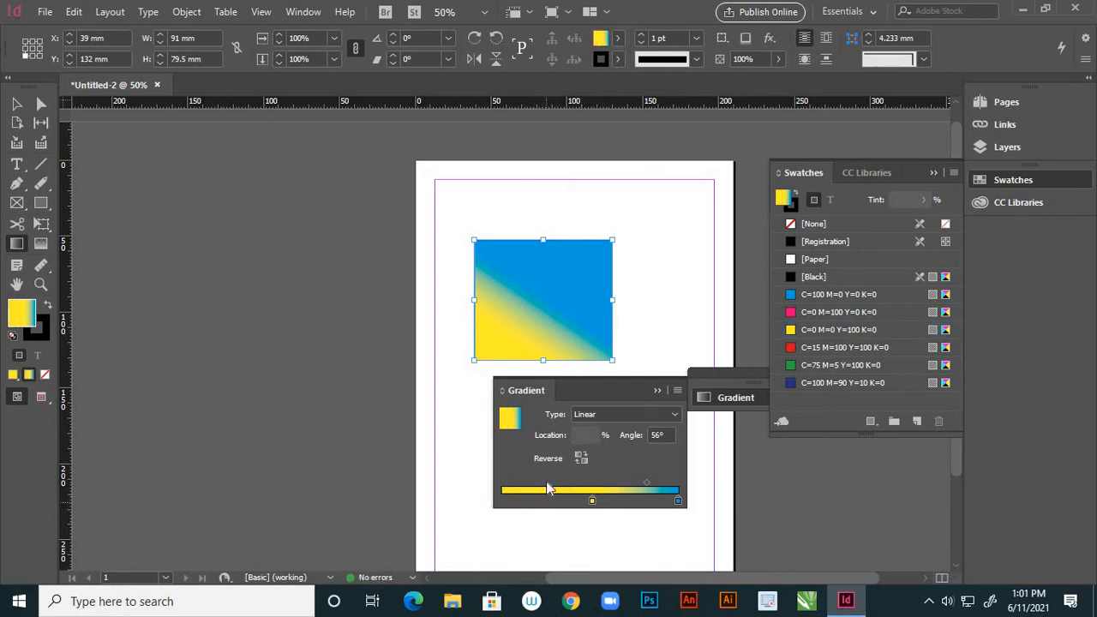
left_click(548, 499)
left_click_drag(789, 311, 557, 498)
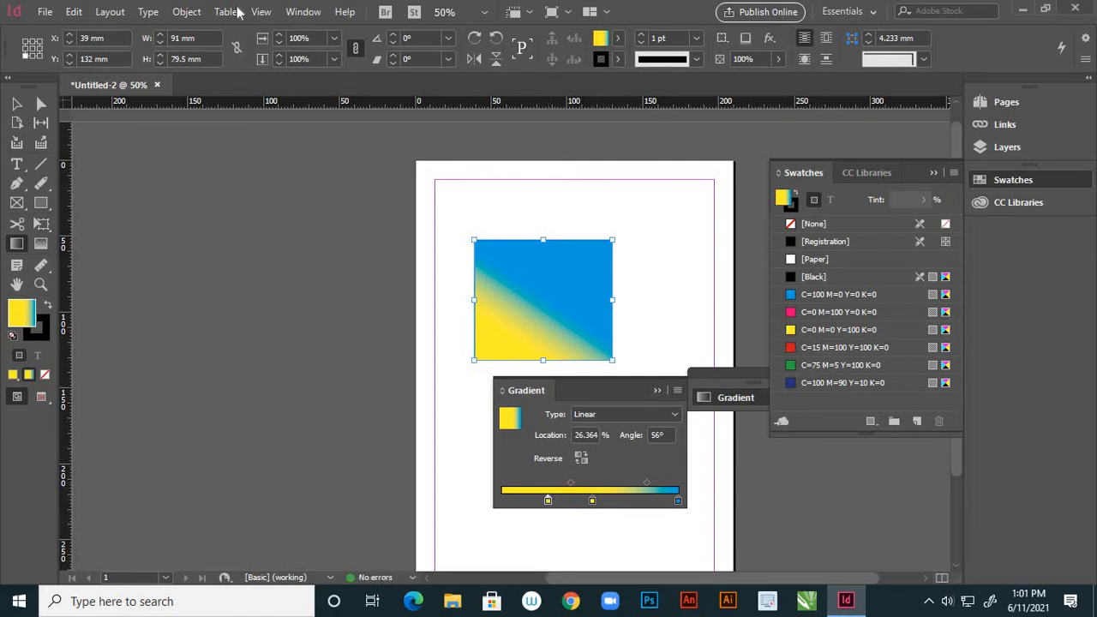
- Reapply the gradient, reduce the yellow stops to one at about 7.7% and recolour it with the magenta swatch C=0 M=100 Y=0 K=0
left_click(793, 313)
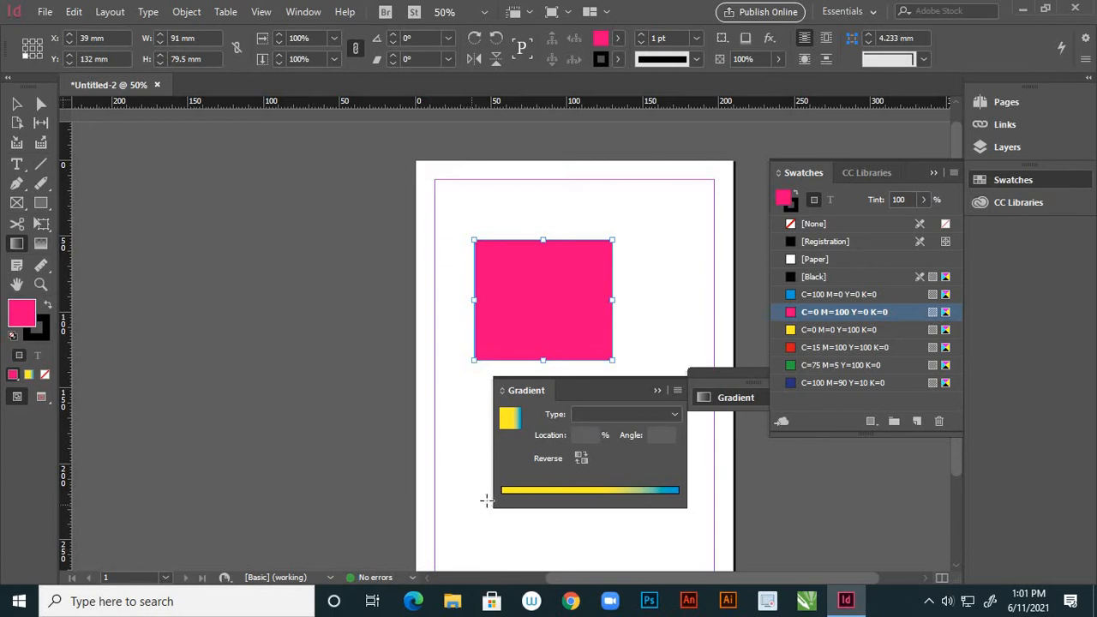
left_click(508, 499)
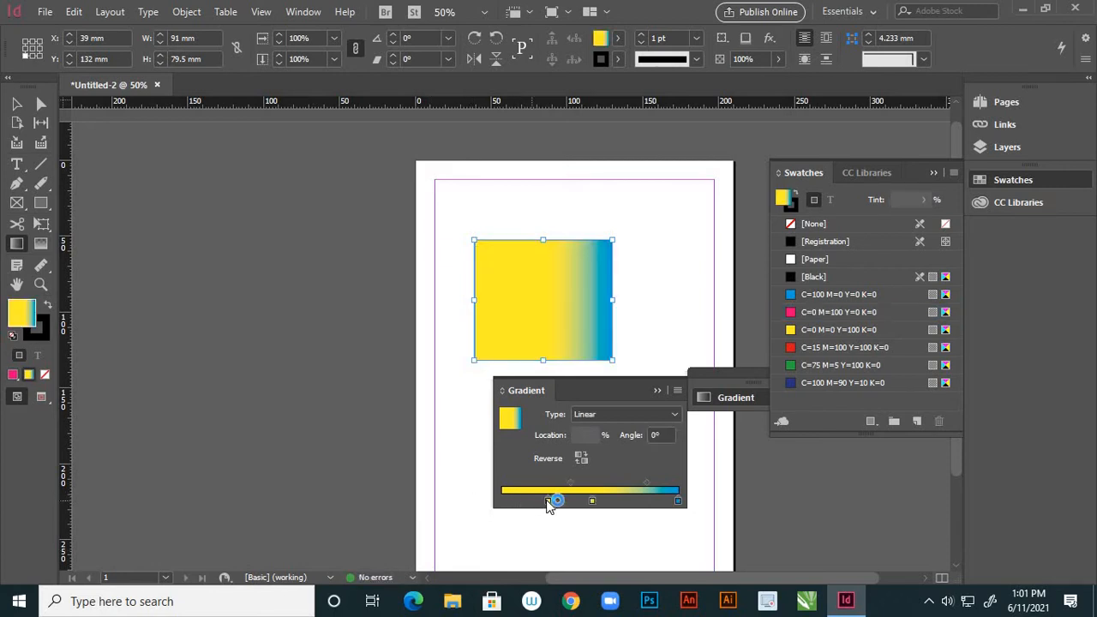
left_click_drag(547, 502, 515, 516)
left_click_drag(591, 501, 515, 501)
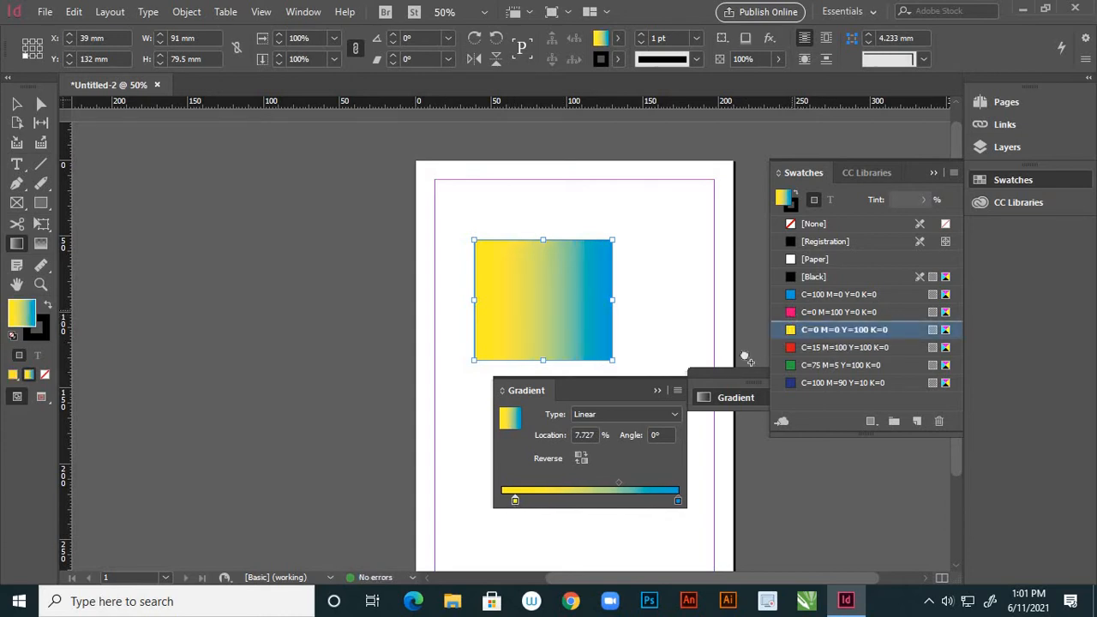
left_click_drag(533, 505, 515, 500)
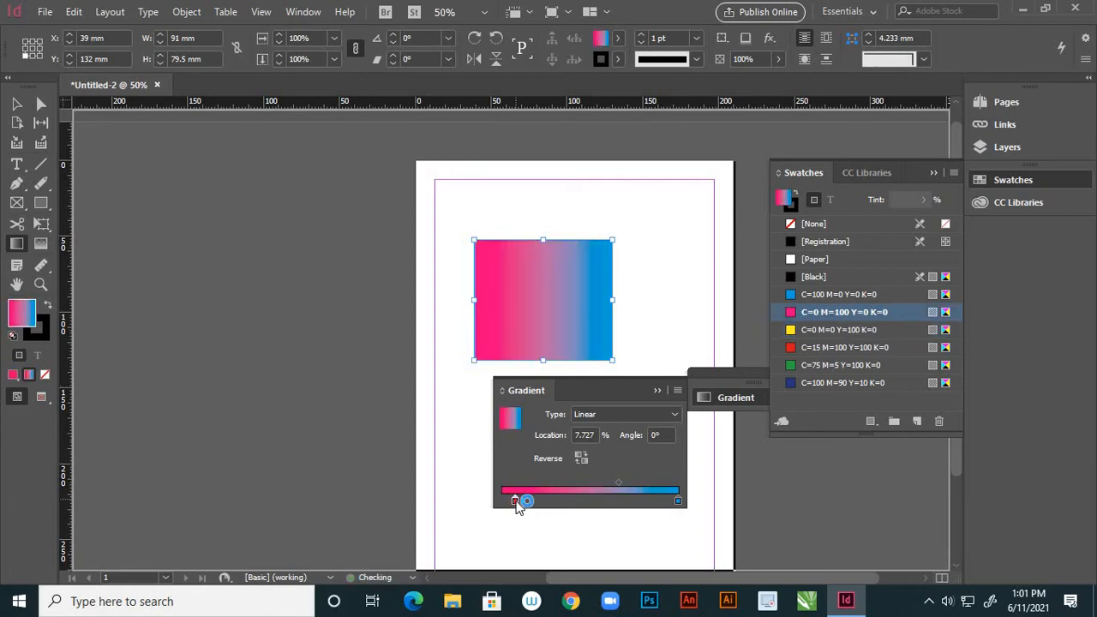
- Add a middle stop coloured with the yellow swatch C=0 M=0 Y=100 K=0 and set its location to 10%
left_click(588, 502)
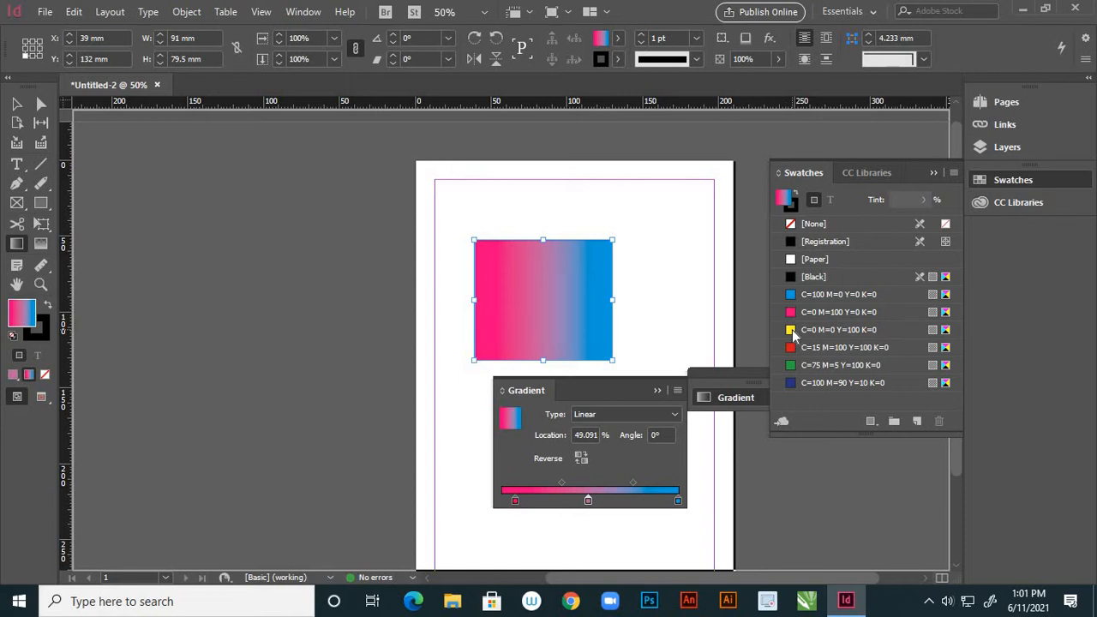
left_click_drag(791, 329, 588, 502)
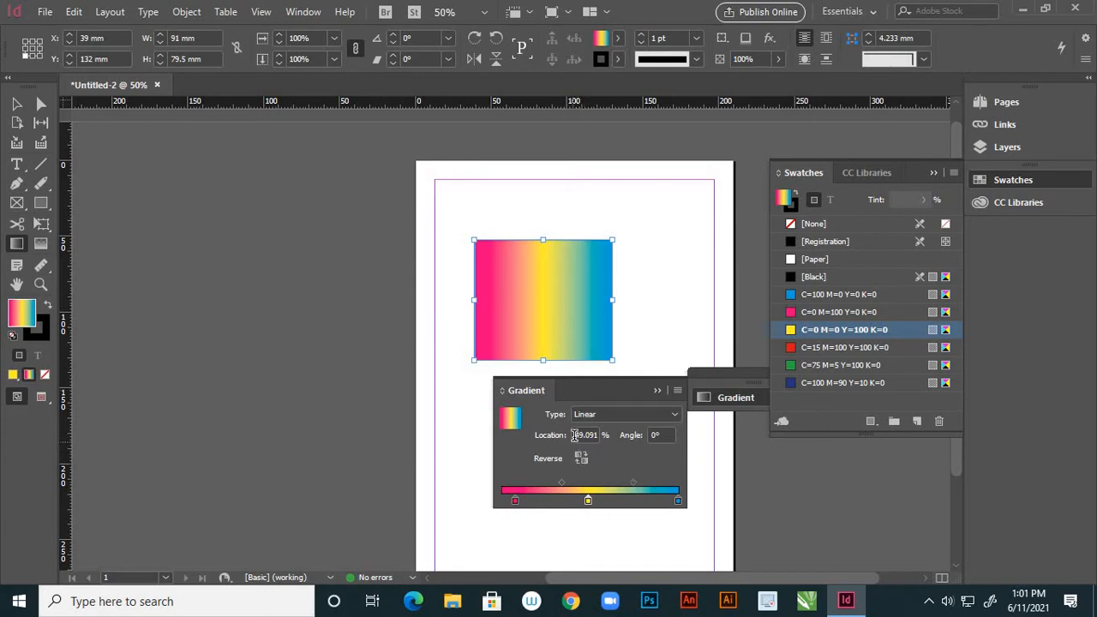
left_click_drag(581, 435, 604, 436)
type("10")
left_click(625, 453)
key("Return")
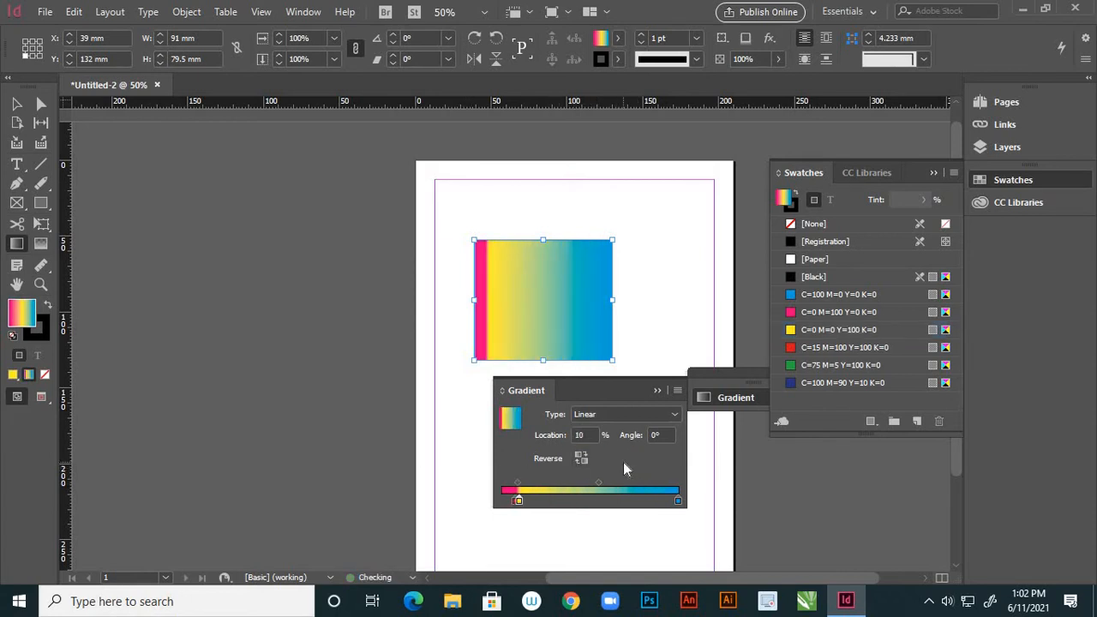
- Set the yellow stop's location to 50%
left_click(579, 435)
left_click(580, 436)
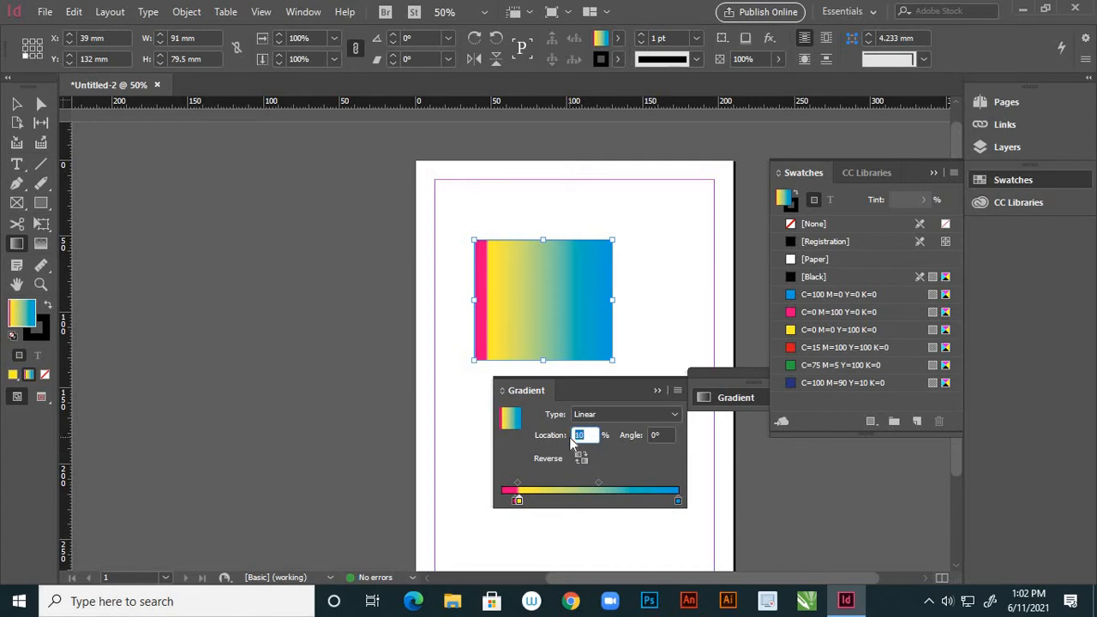
type("50")
key("Return")
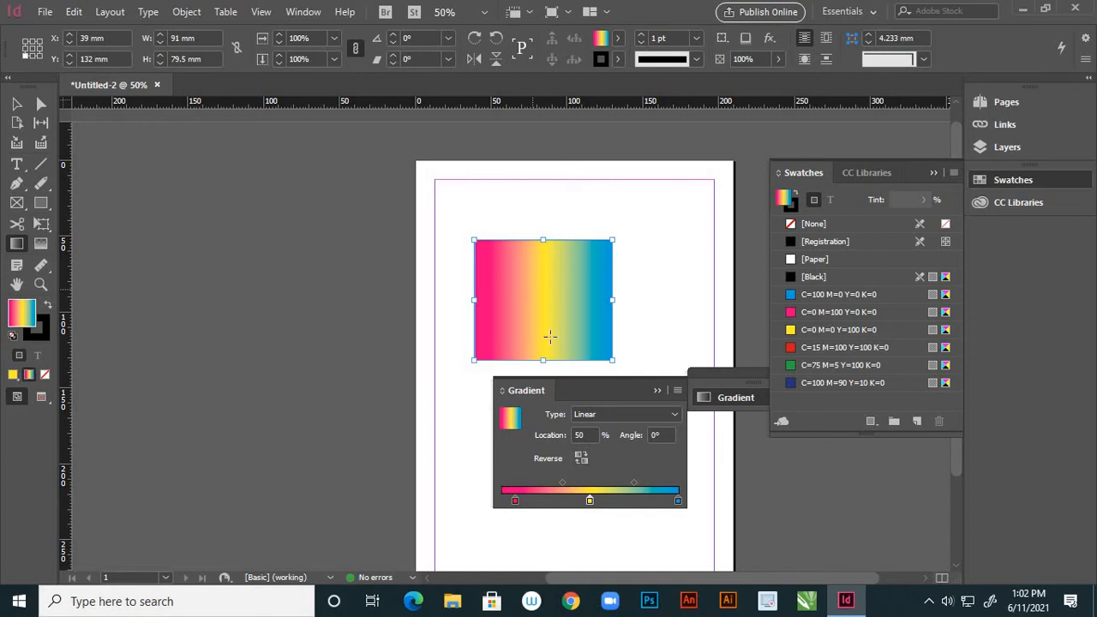
- Try the gradient at a 45° angle and set the angle to 90°
left_click(660, 436)
type("45")
key("Return")
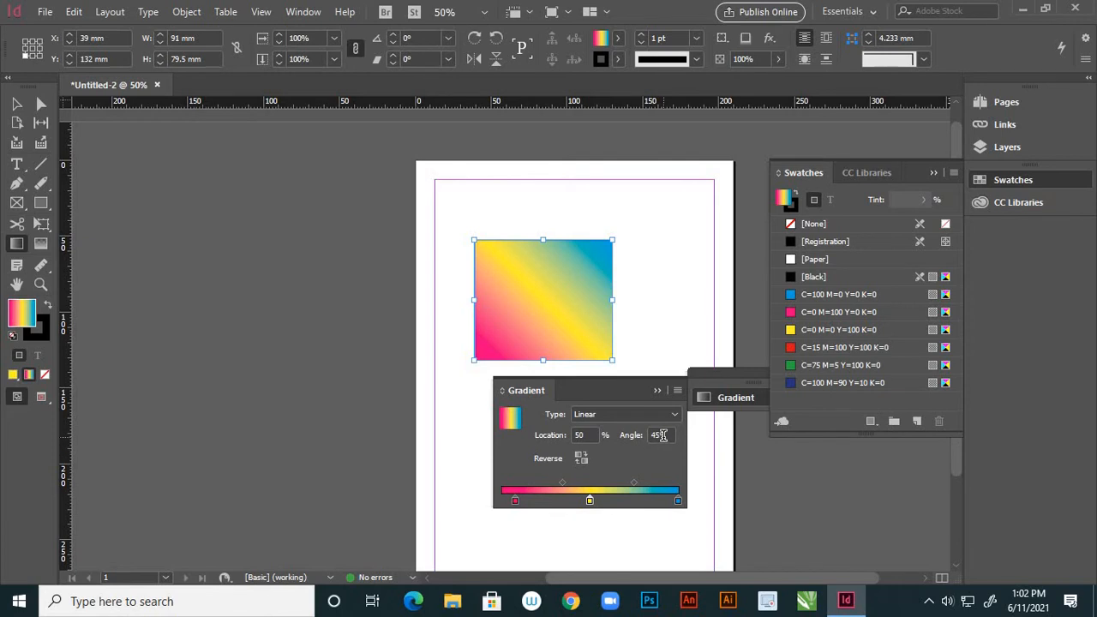
left_click_drag(664, 436, 648, 437)
type("90")
key("Return")
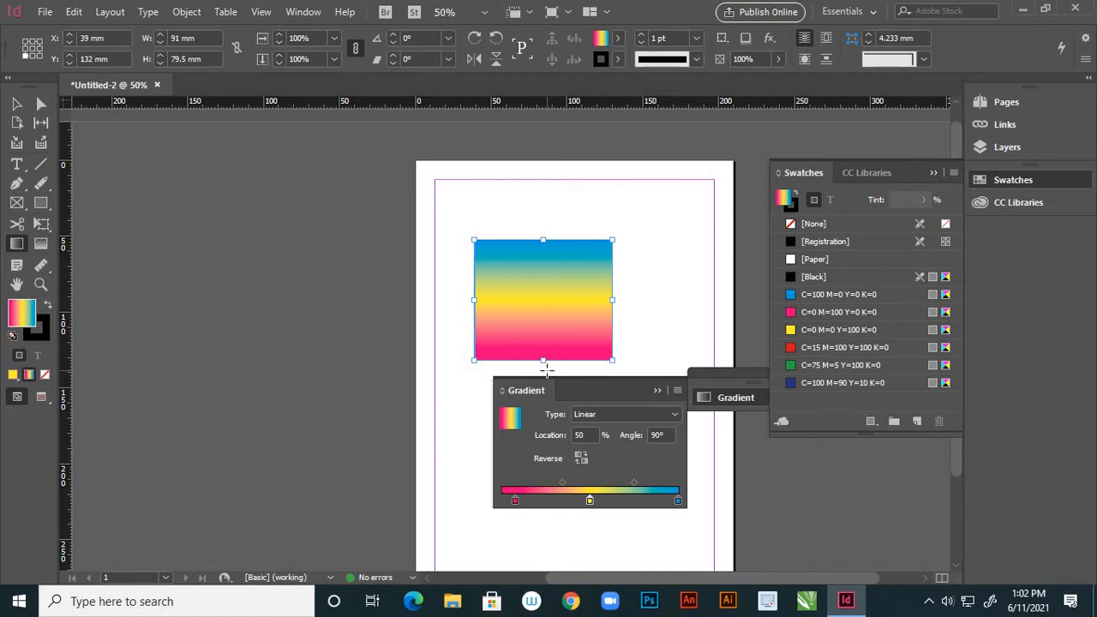
- Move the magenta stop to 0% and reverse the gradient back and forth to compare both colour orders
left_click(579, 464)
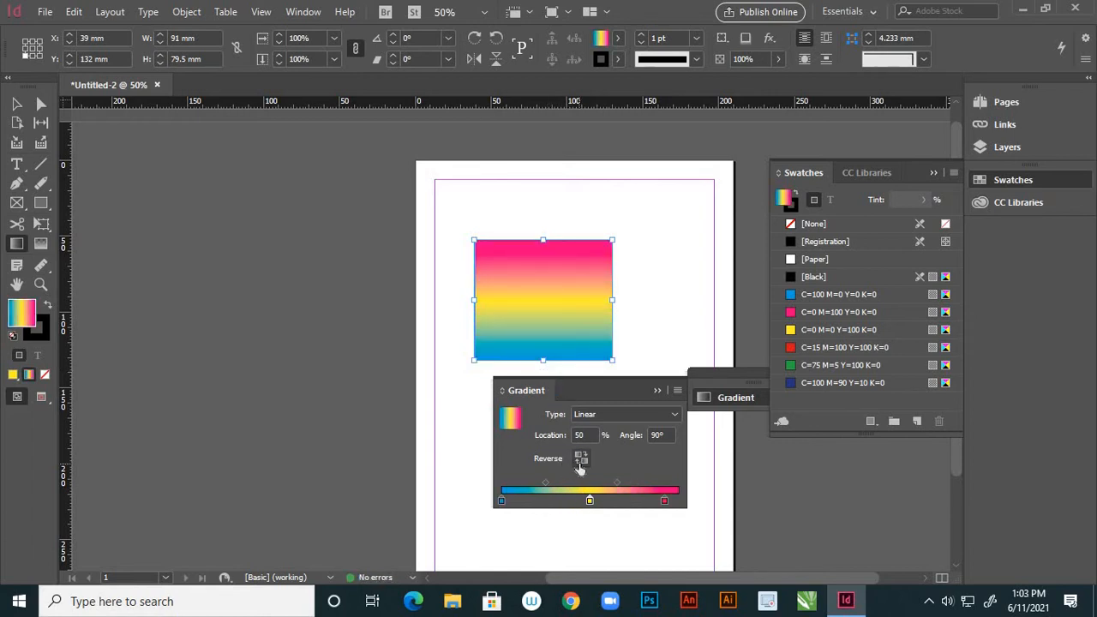
left_click(580, 465)
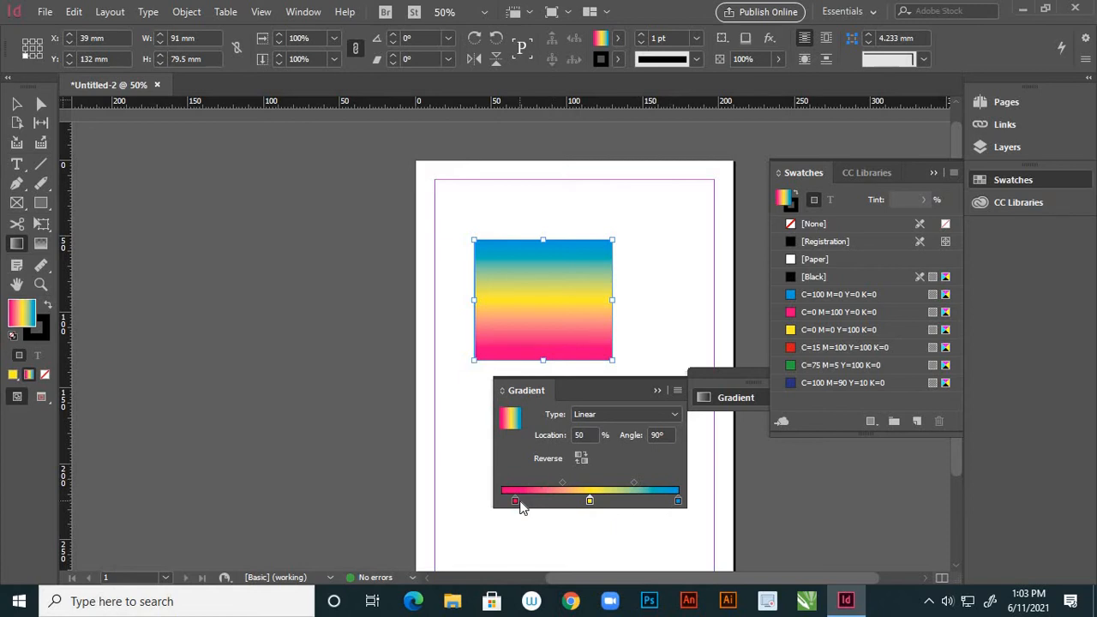
left_click_drag(515, 502, 486, 500)
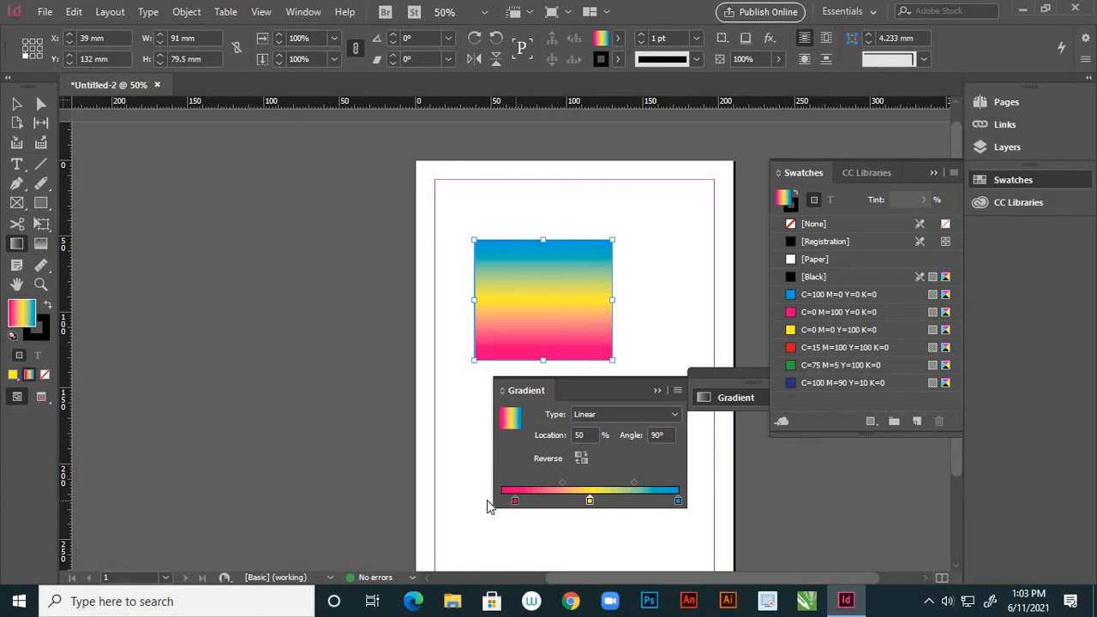
left_click(580, 461)
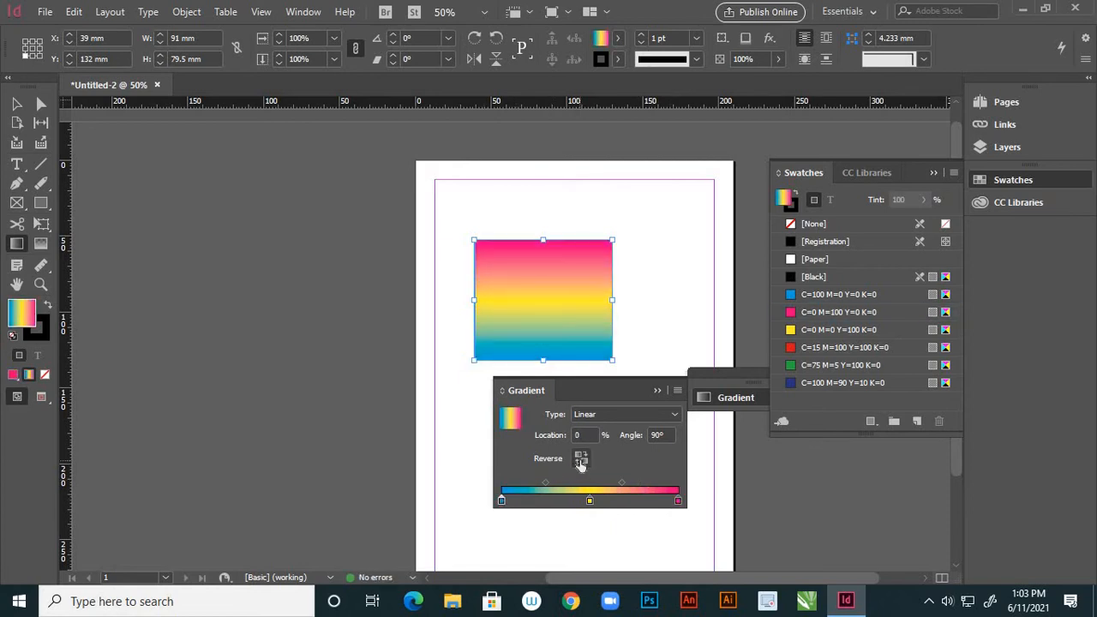
left_click(580, 462)
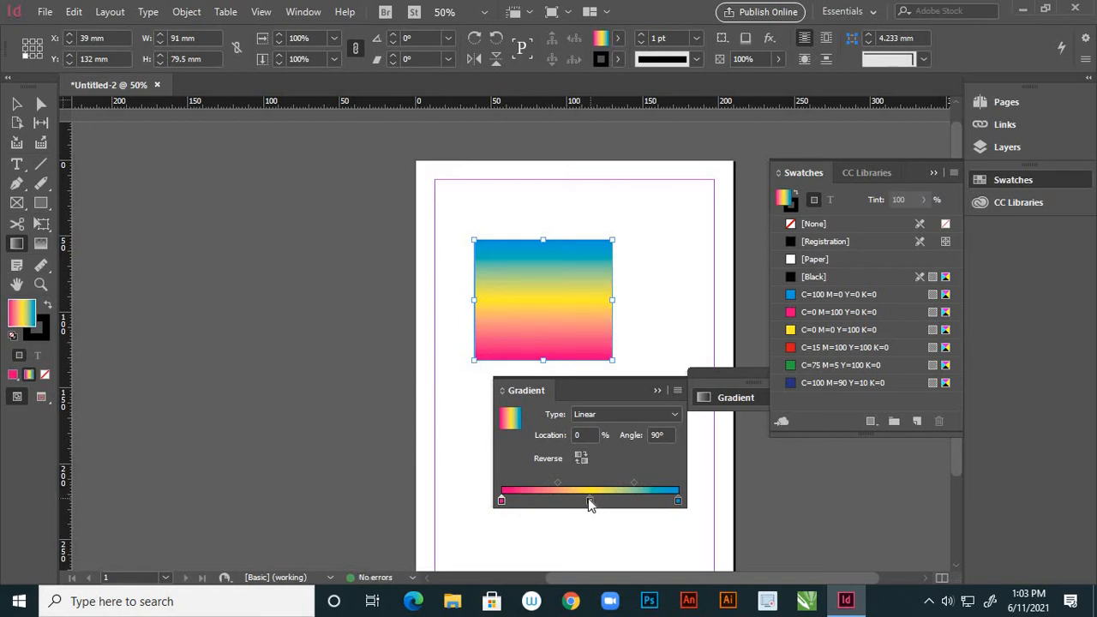
- Shift the yellow stop to about 48% and reverse the gradient so it starts with blue
left_click(596, 500)
mouse_move(598, 503)
left_mouse_down()
mouse_move(651, 504)
mouse_move(583, 511)
mouse_move(596, 506)
left_mouse_up()
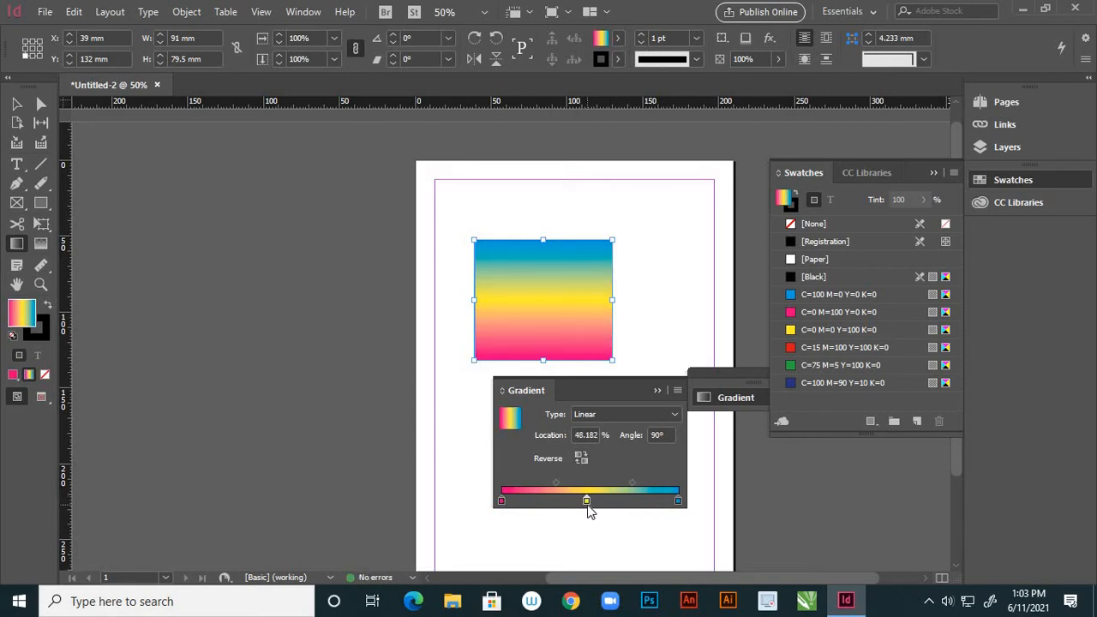
left_click(581, 461)
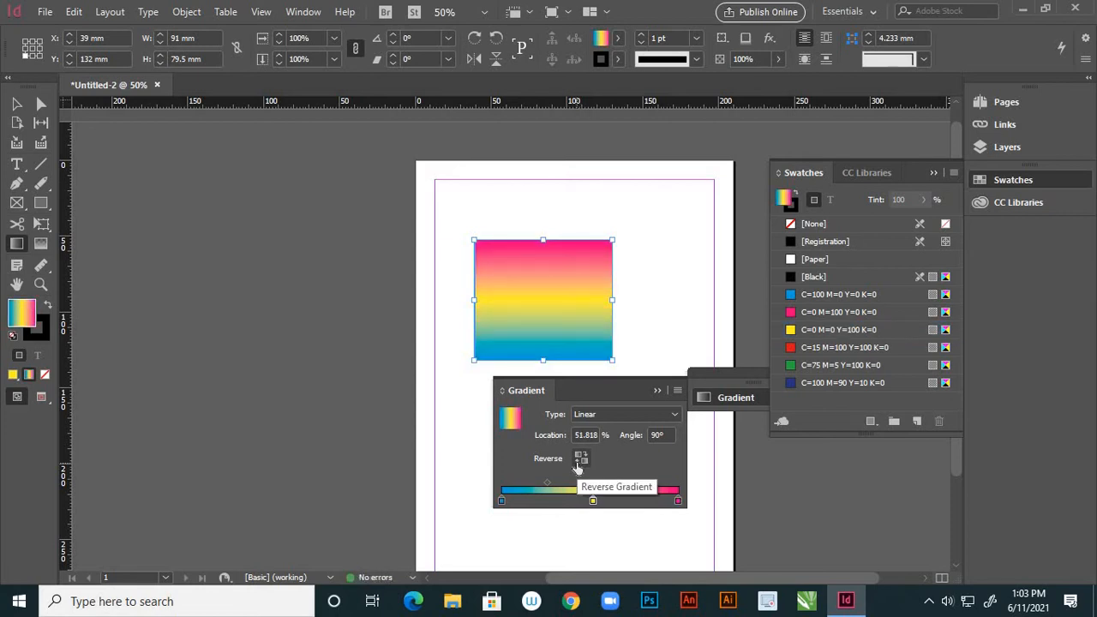
- Change the gradient type to Radial and reverse it so magenta is at the centre
left_click(675, 416)
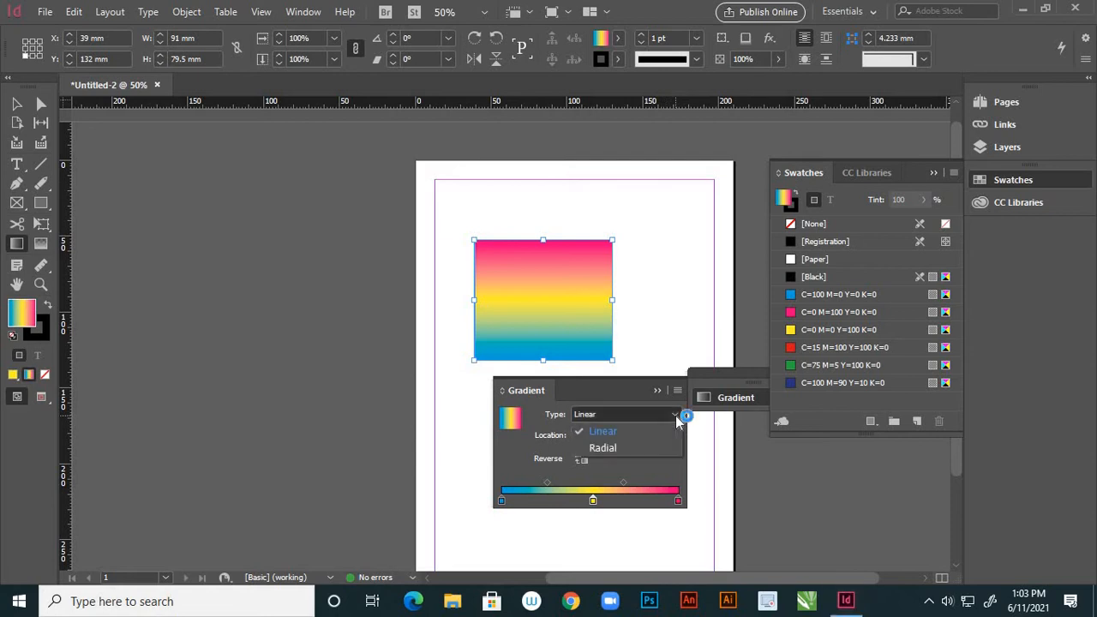
left_click(622, 445)
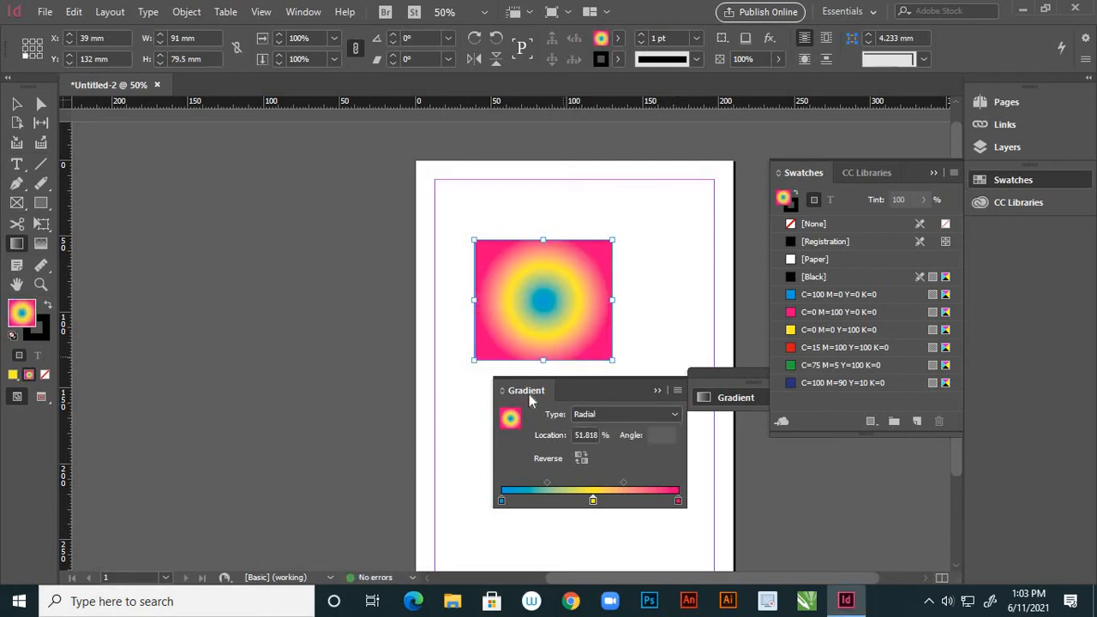
left_click(579, 458)
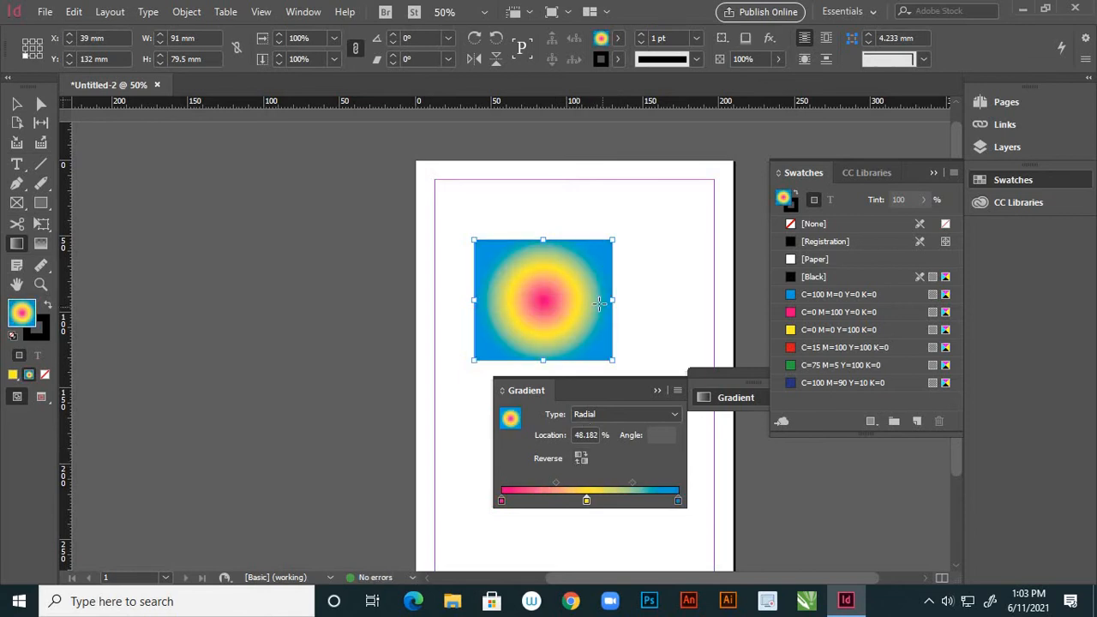
- Try to add the radial gradient to the CC Libraries, collapse the libraries, and select the magenta stop
left_click(586, 500)
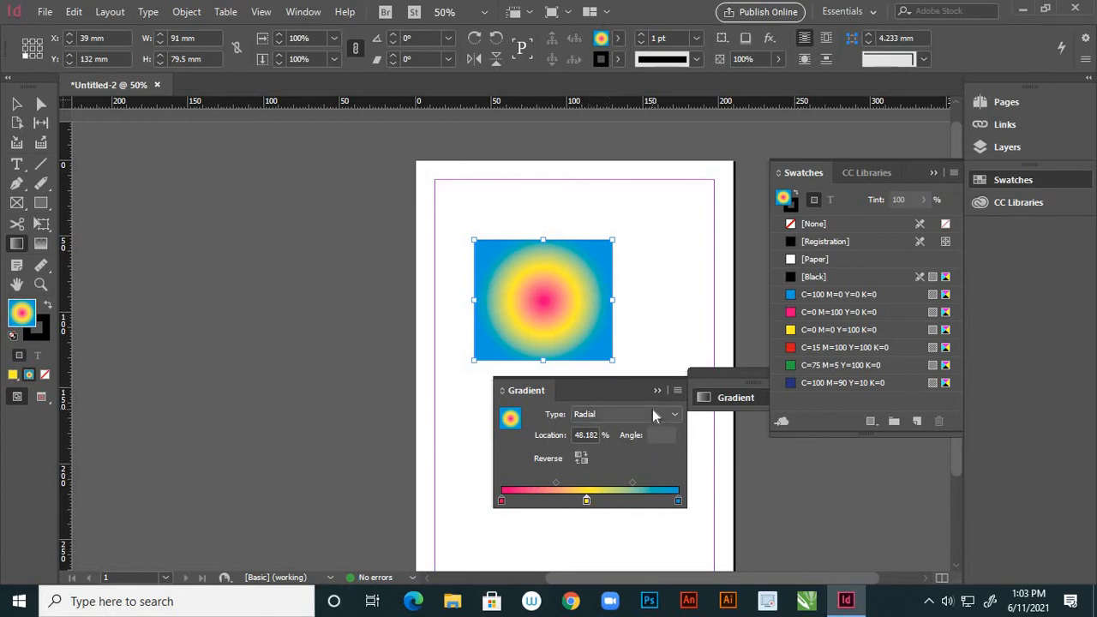
left_click(781, 424)
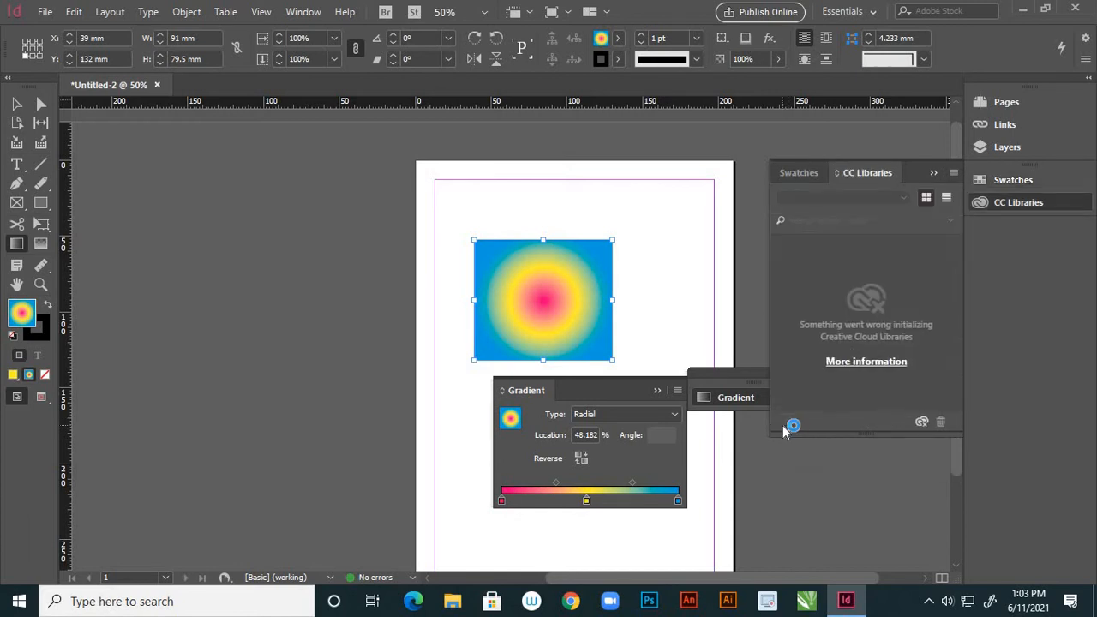
left_click(933, 172)
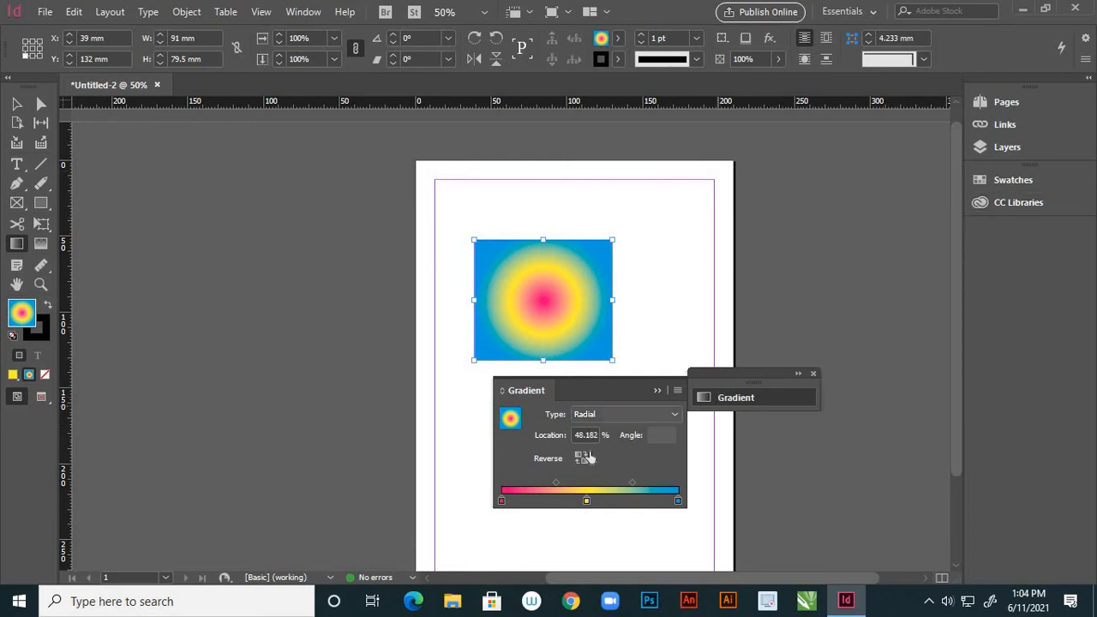
left_click(500, 501)
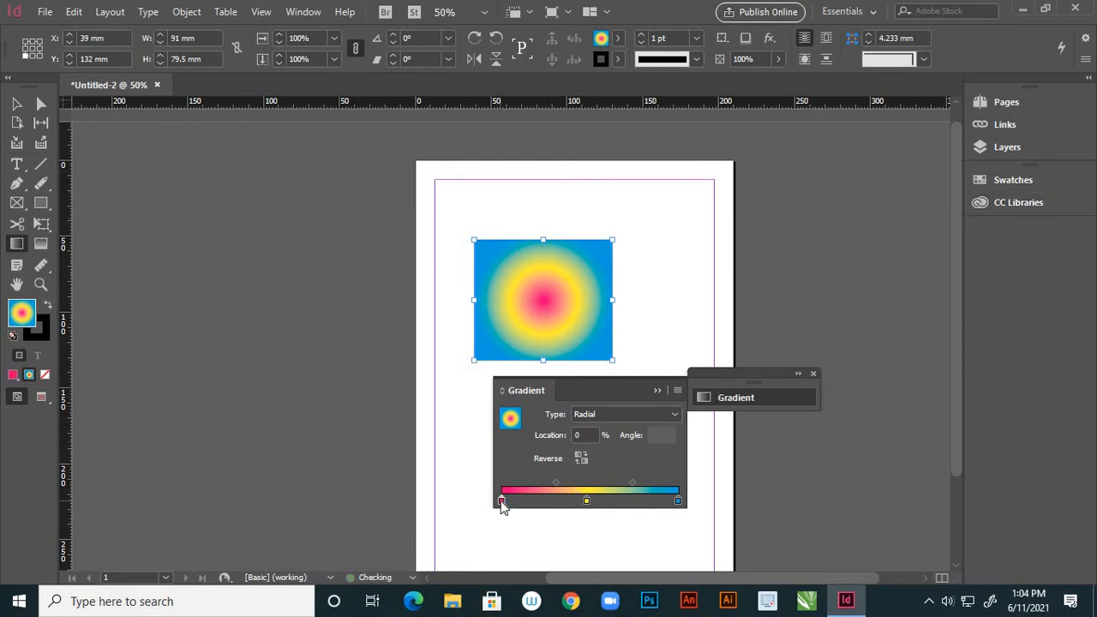
- Open the document's swatches and set the swatch view to show all swatches
left_click(994, 177)
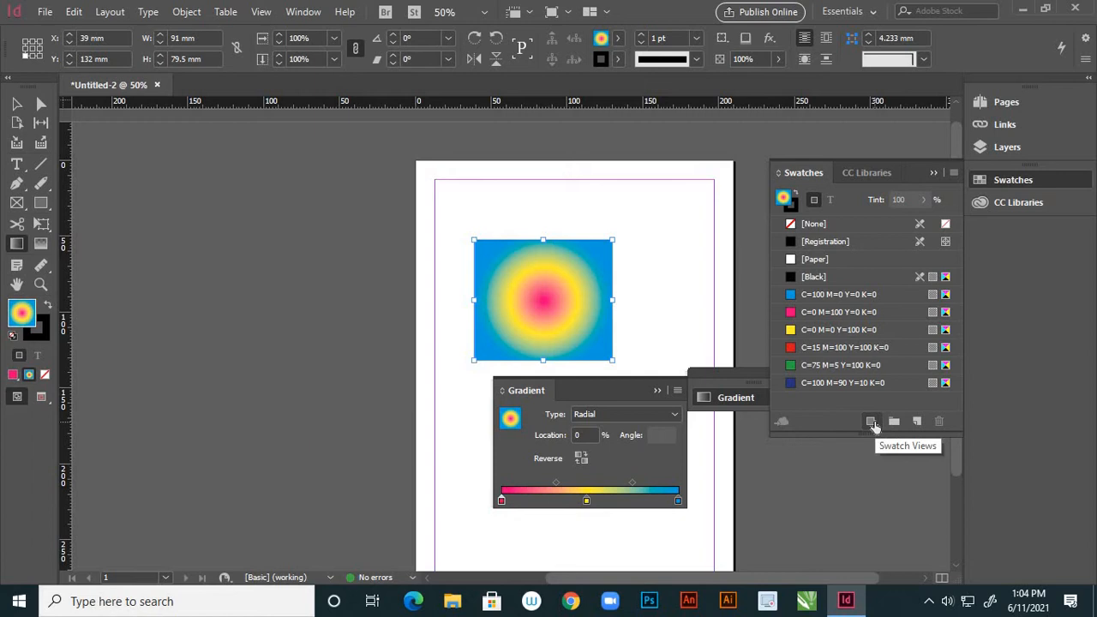
left_click(870, 422)
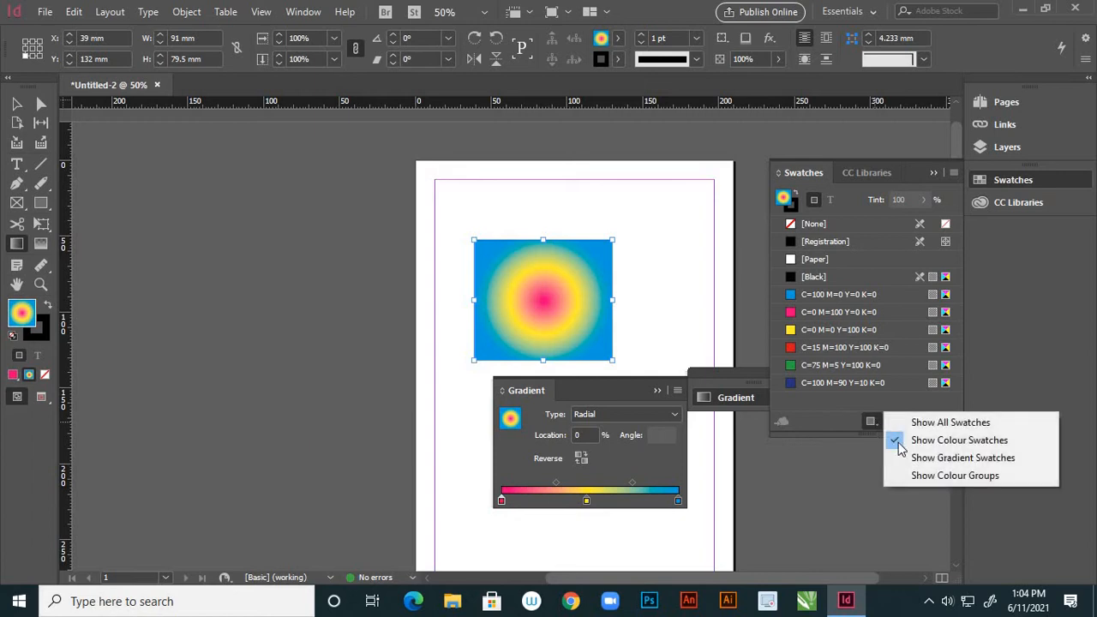
left_click(966, 458)
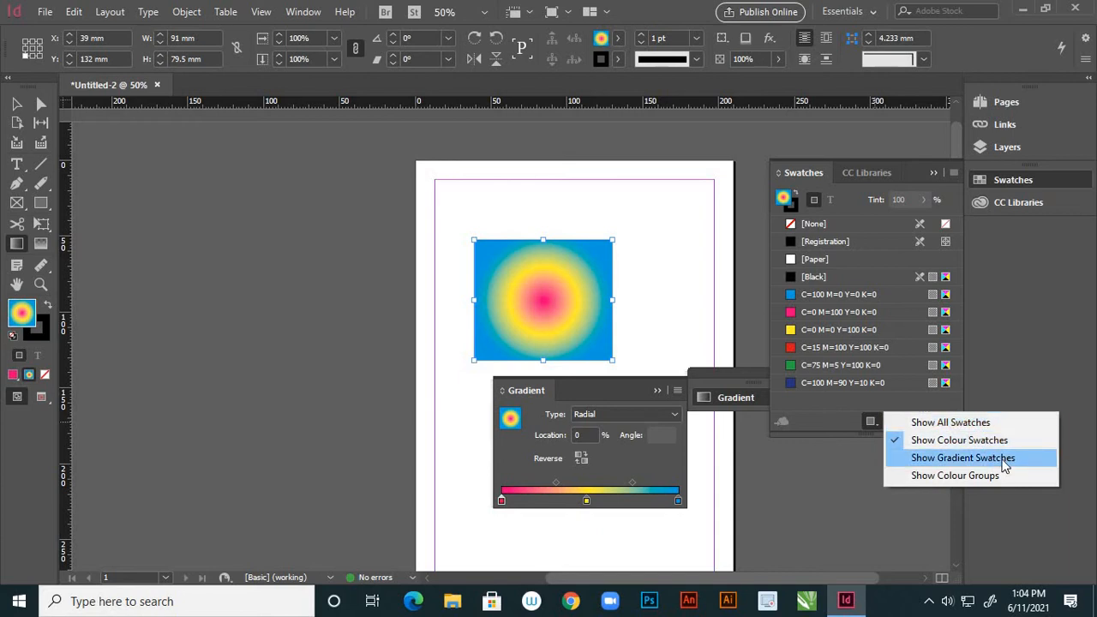
left_click(953, 424)
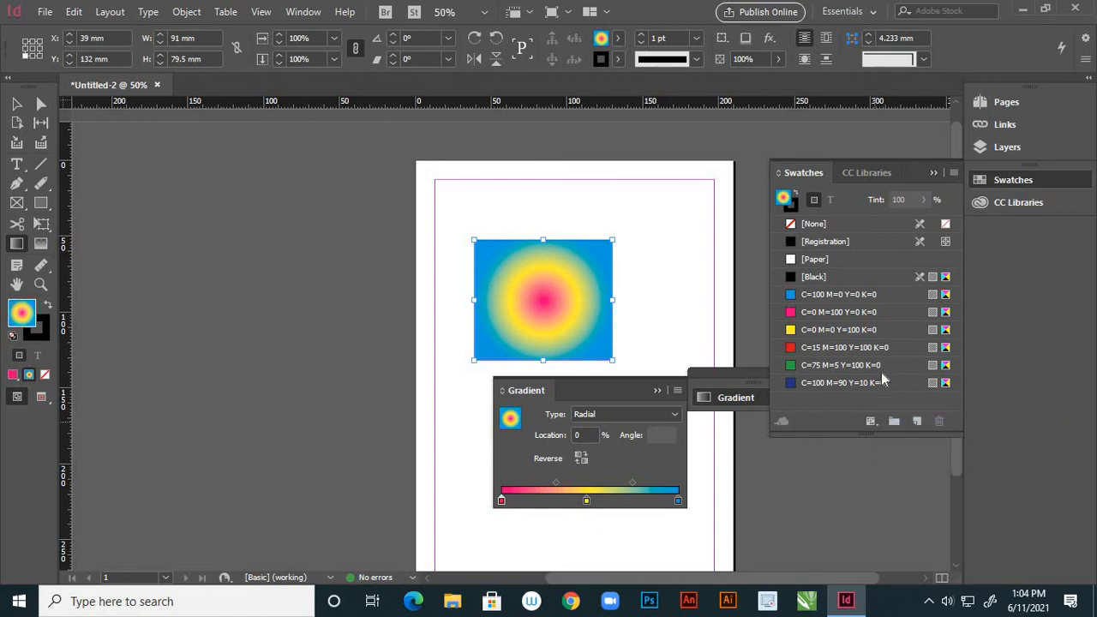
- View only the colour swatches and only the gradient swatches, and return to showing all swatches
mouse_move(856, 437)
left_mouse_down()
mouse_move(870, 475)
mouse_move(877, 432)
left_mouse_up()
left_click(877, 423)
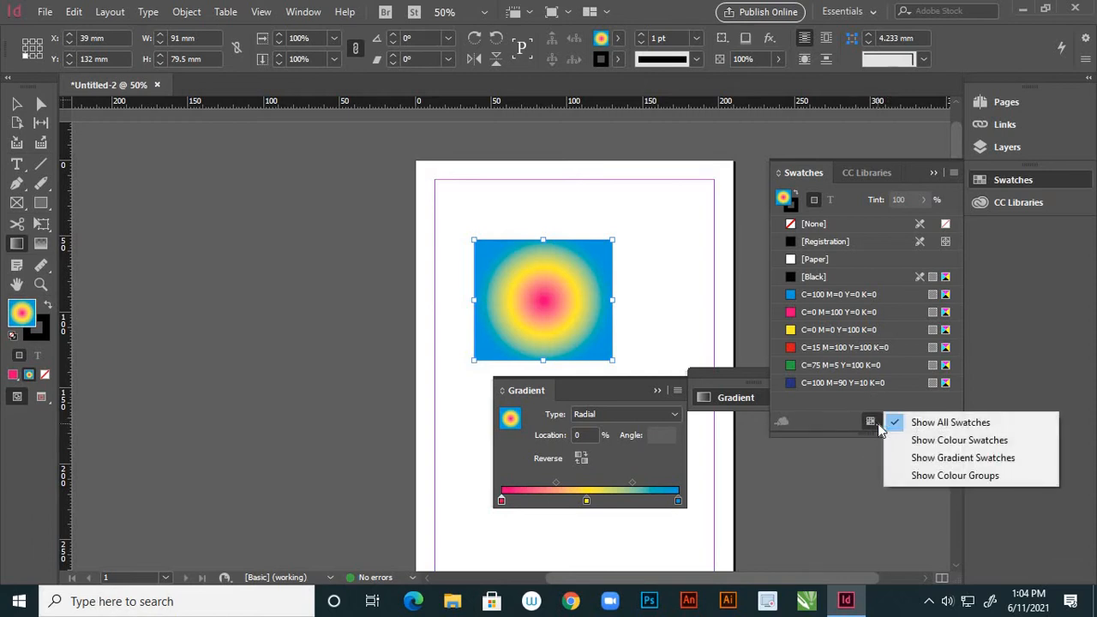
left_click(915, 441)
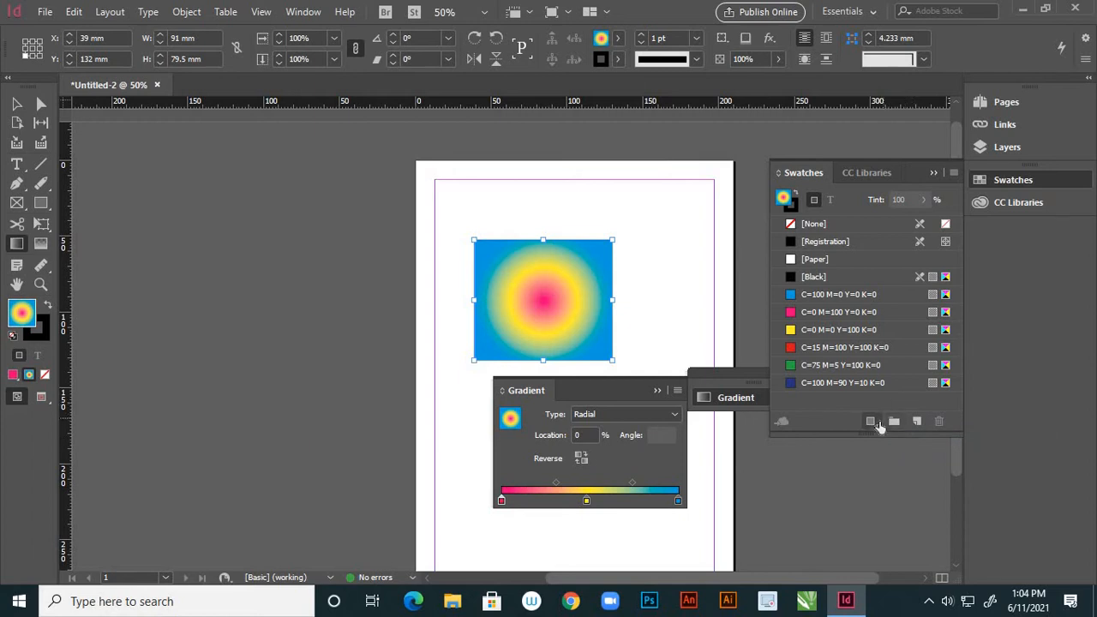
left_click(874, 421)
left_click(920, 458)
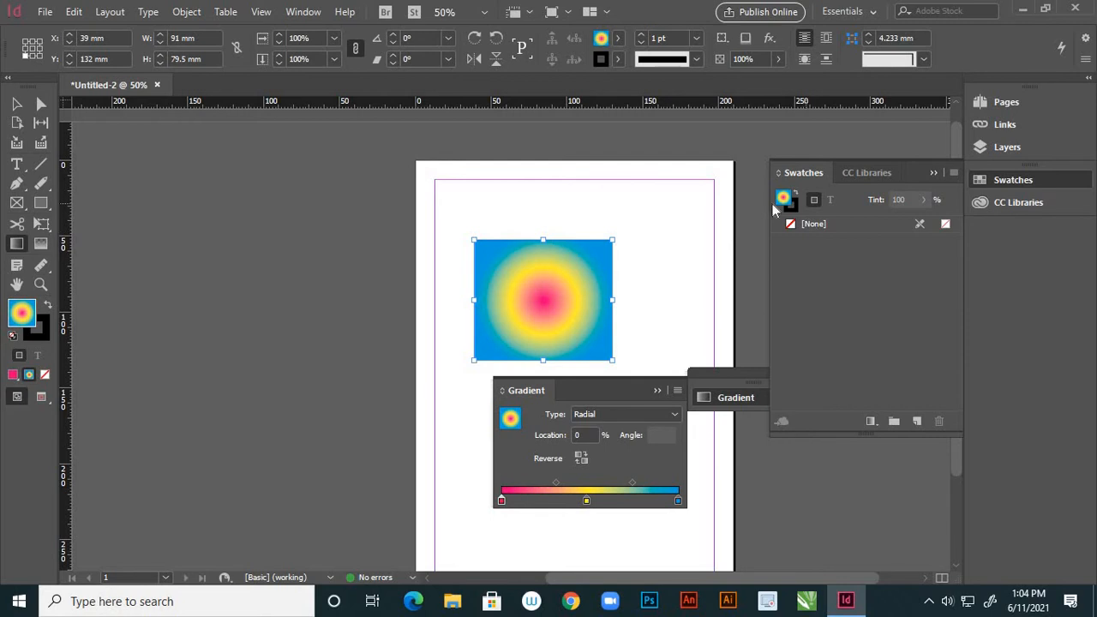
left_click(874, 422)
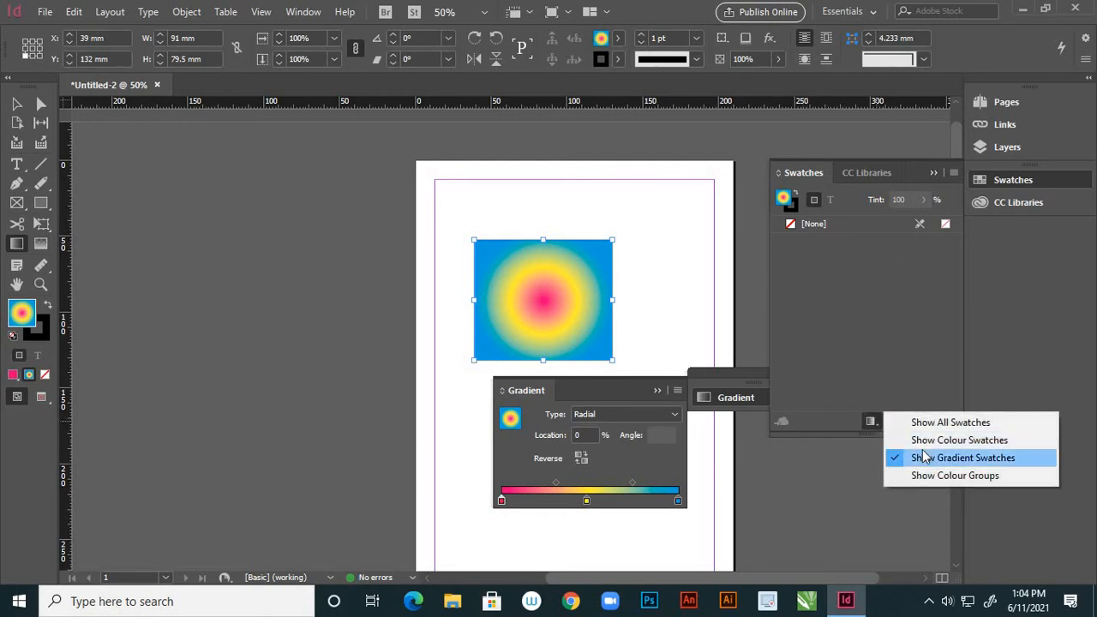
left_click(938, 422)
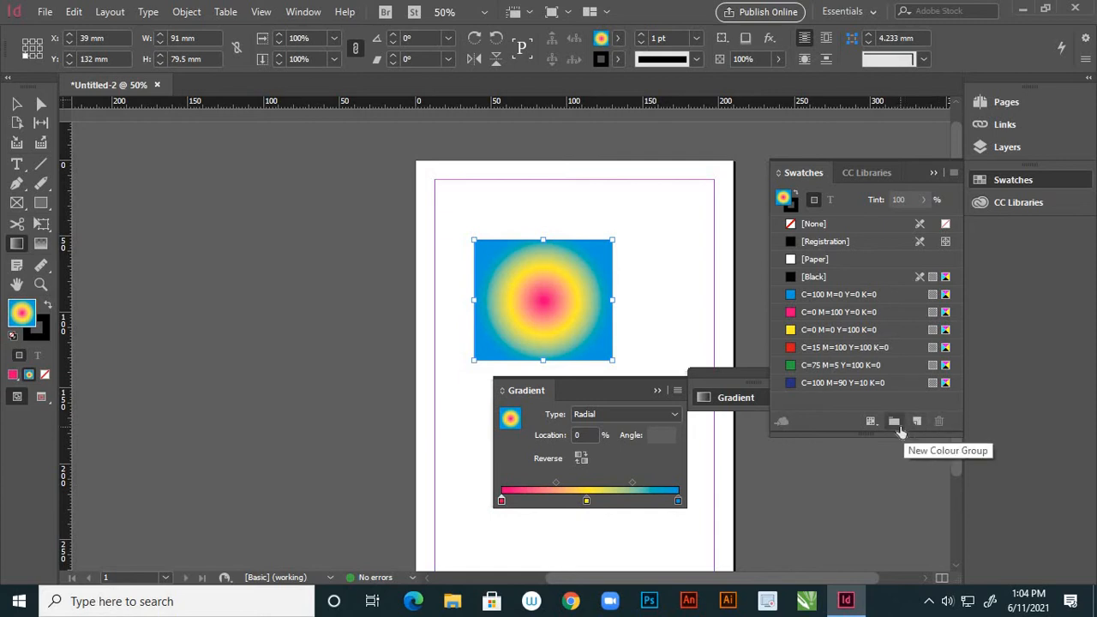
- Create a colour group from the selected swatches and save the current radial gradient as a new swatch inside it
left_click(898, 424)
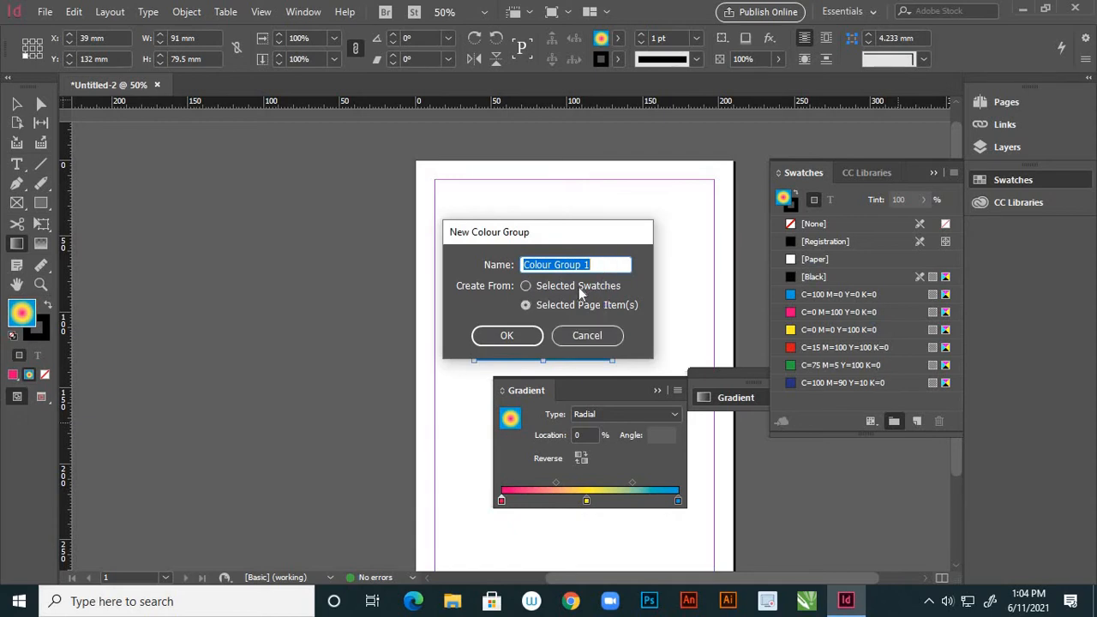
left_click(554, 298)
left_click(527, 286)
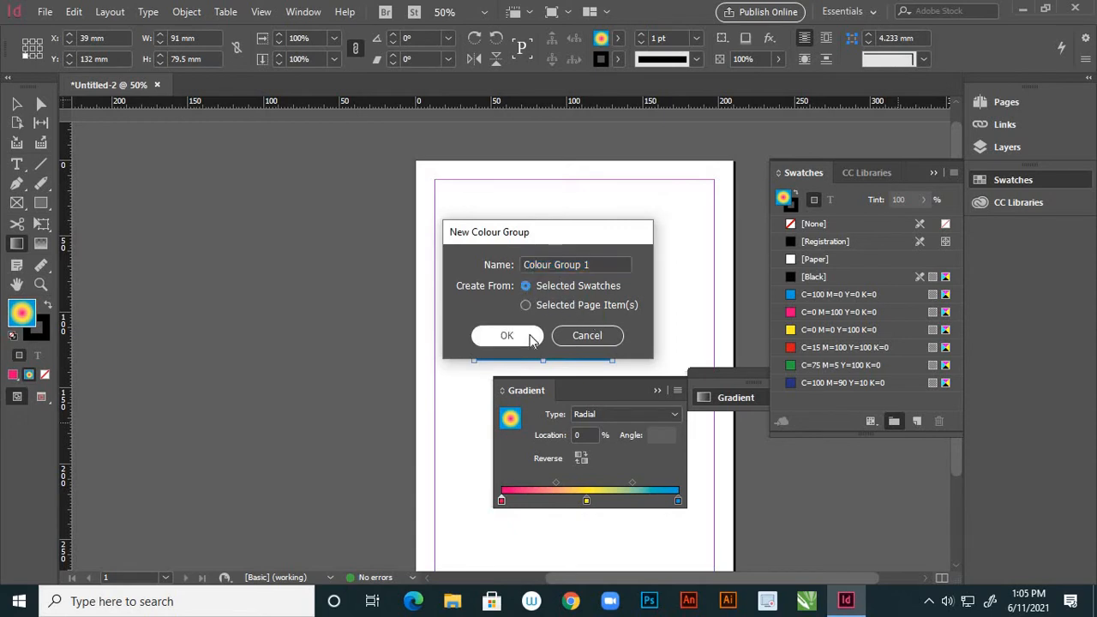
left_click(528, 335)
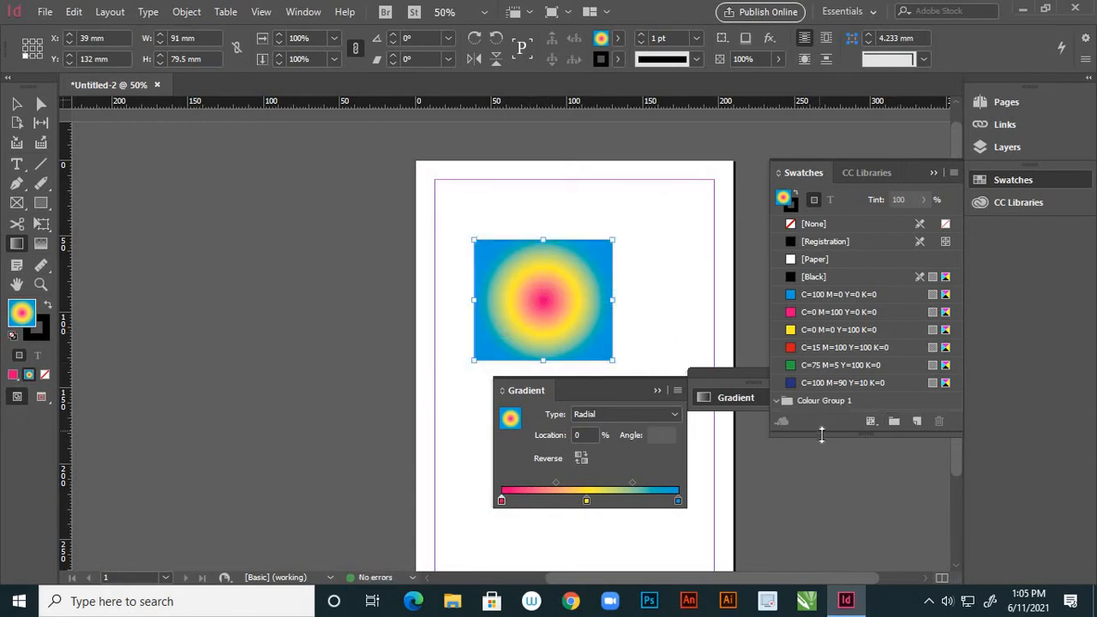
left_click(792, 400)
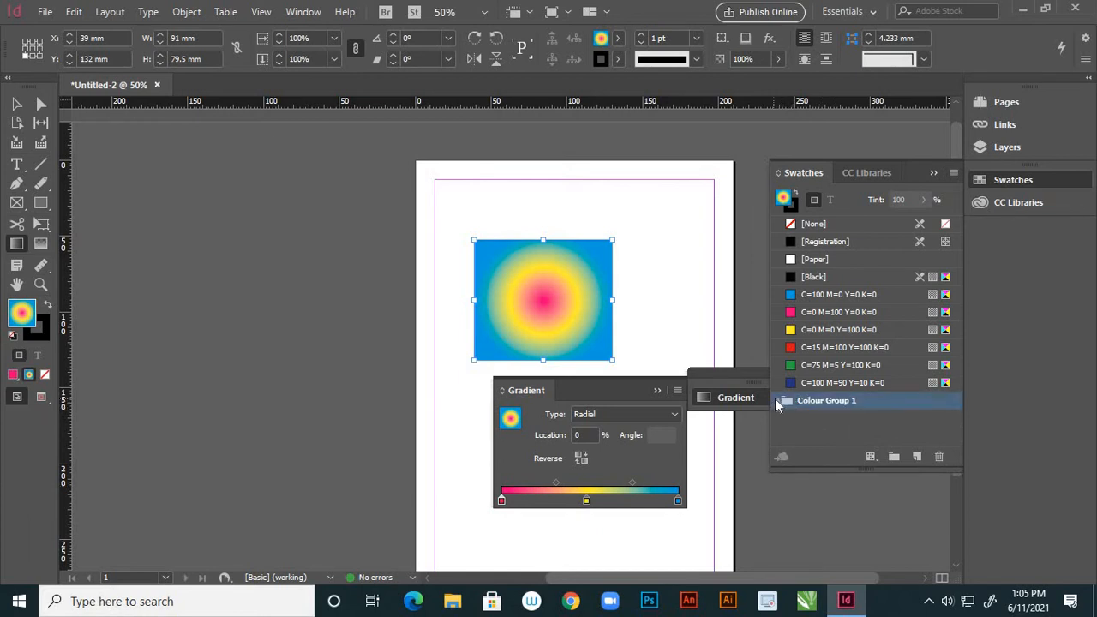
left_click(915, 457)
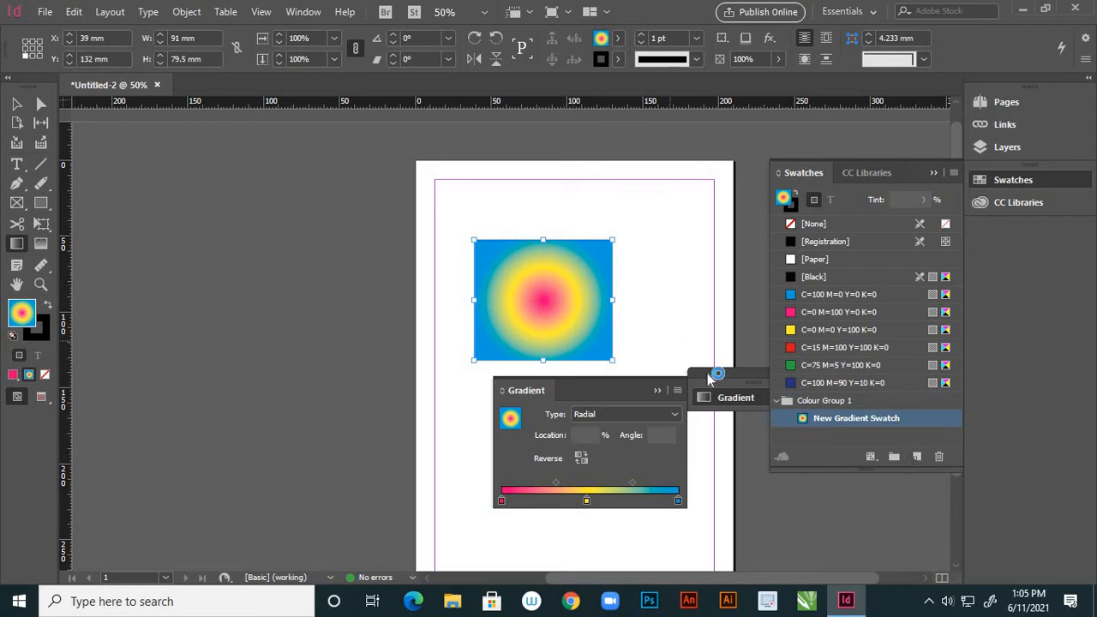
- Draw a rectangle about 81 × 68.5 mm on the pasteboard beside the page and fill it with the saved gradient swatch
left_click(41, 204)
left_click_drag(189, 291, 311, 392)
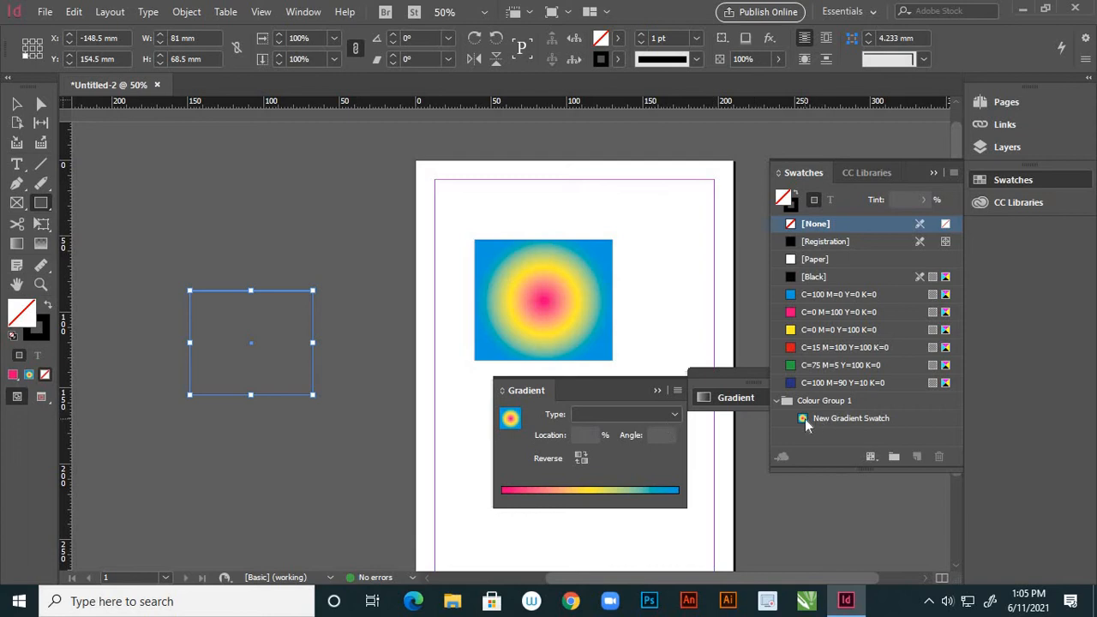
left_click_drag(805, 419, 267, 373)
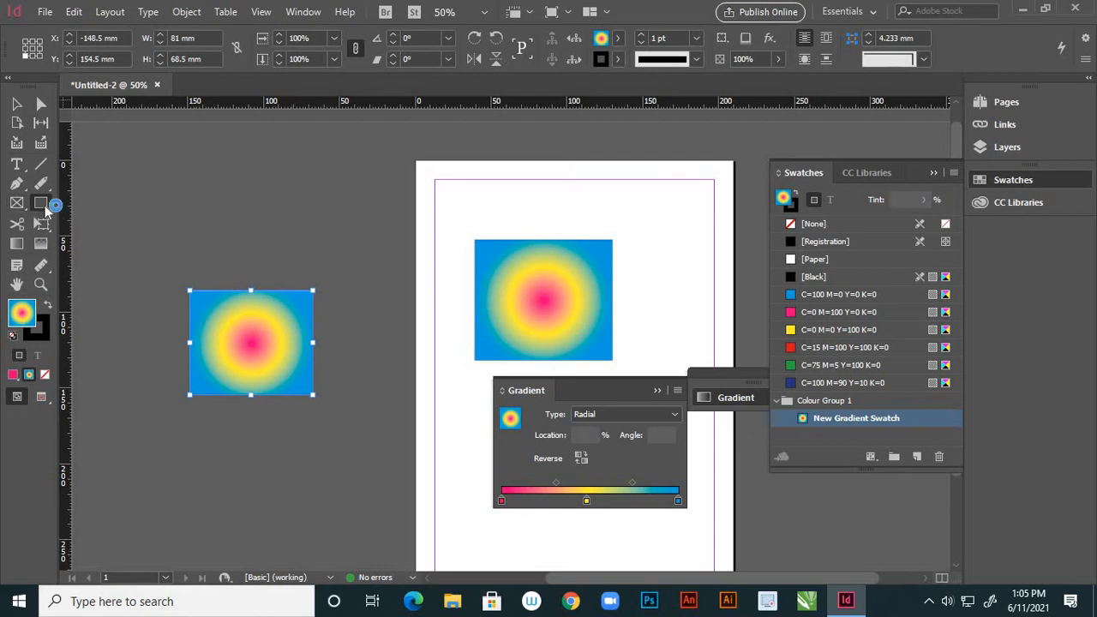
- Draw a circle about 75 mm across above the pasteboard rectangle, fill it with the saved gradient swatch, and deselect it
left_click_drag(44, 210, 83, 239)
left_click_drag(298, 193, 358, 249)
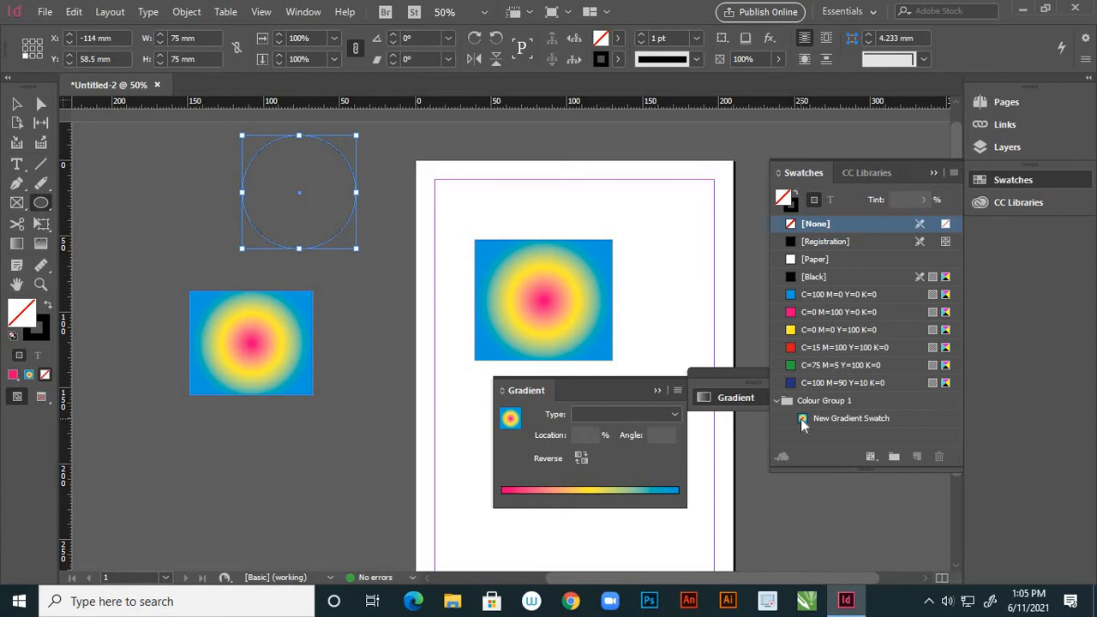
left_click_drag(802, 424, 321, 202)
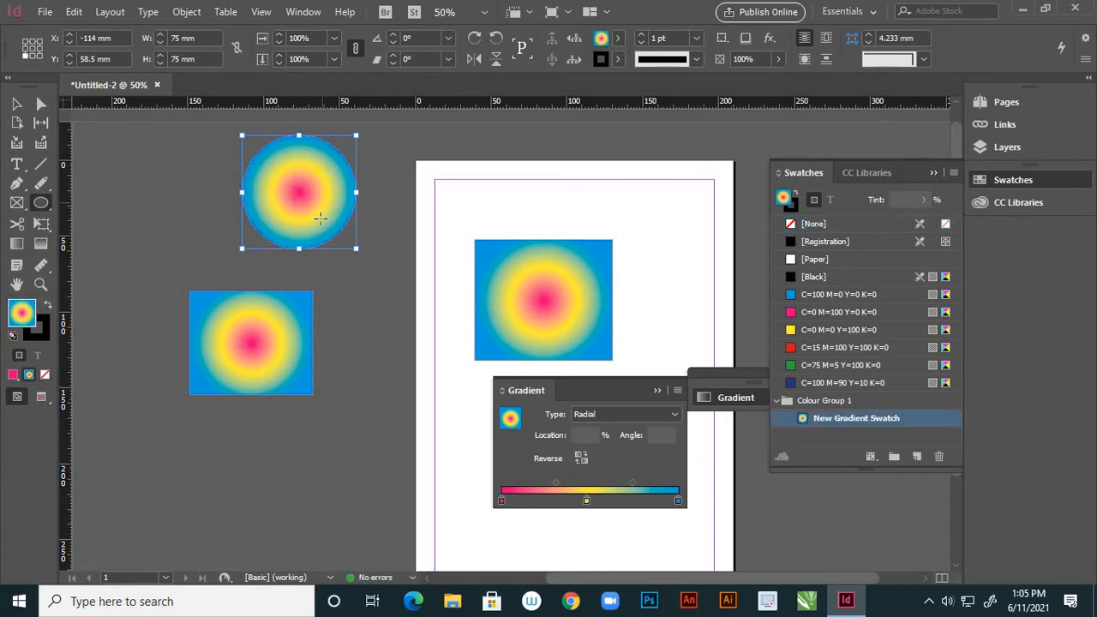
left_click(16, 104)
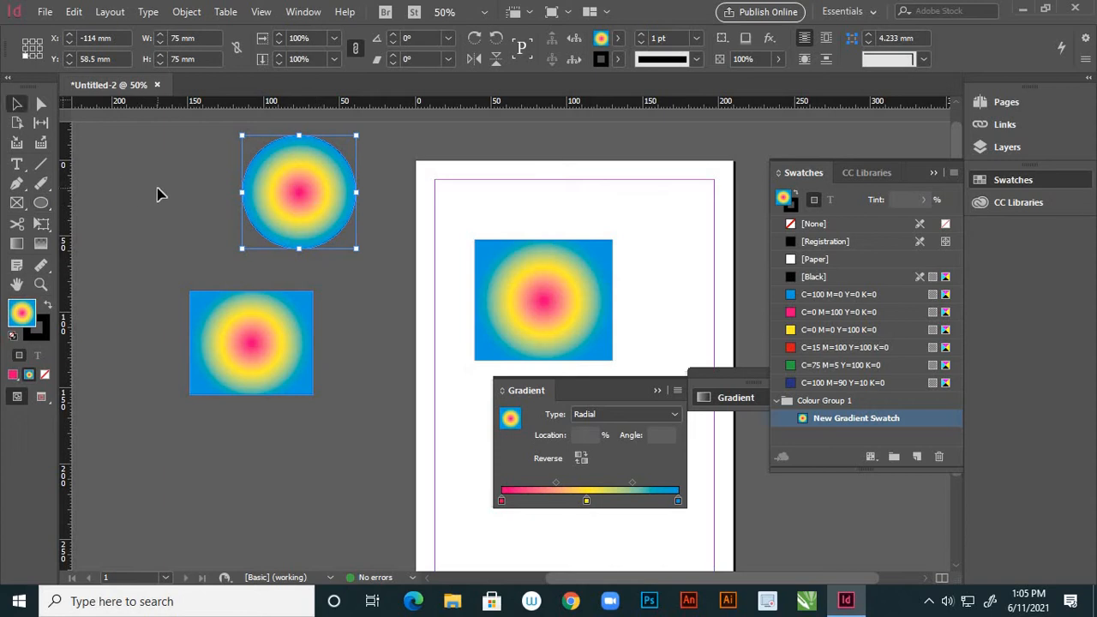
left_click(157, 193)
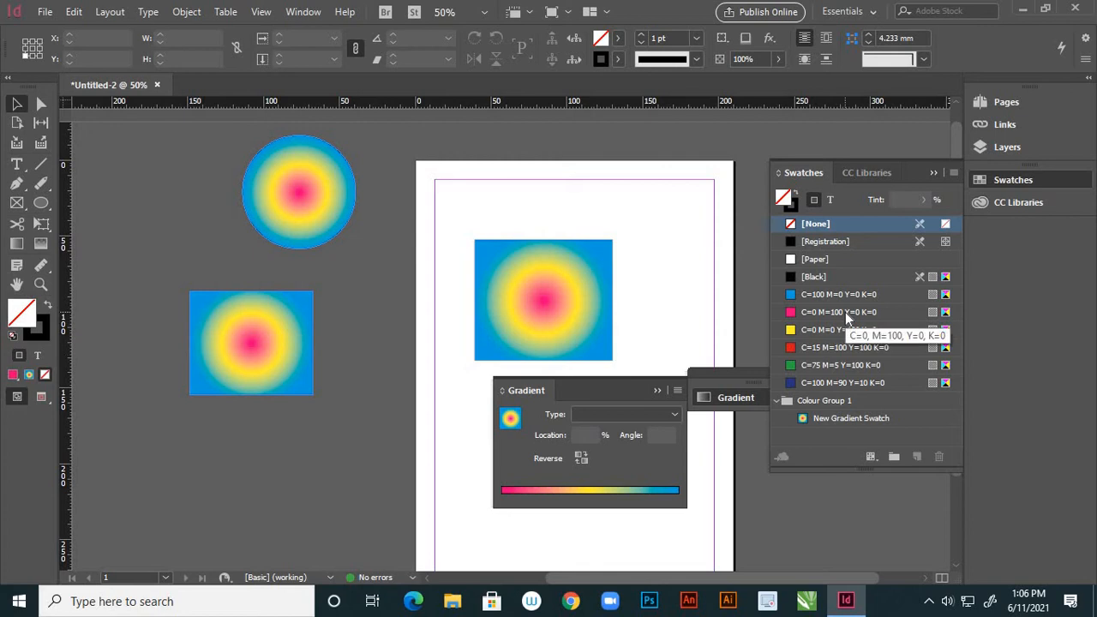
- With nothing selected, make the saved gradient swatch in Colour Group 1 the current fill and collapse the group
left_click(777, 401)
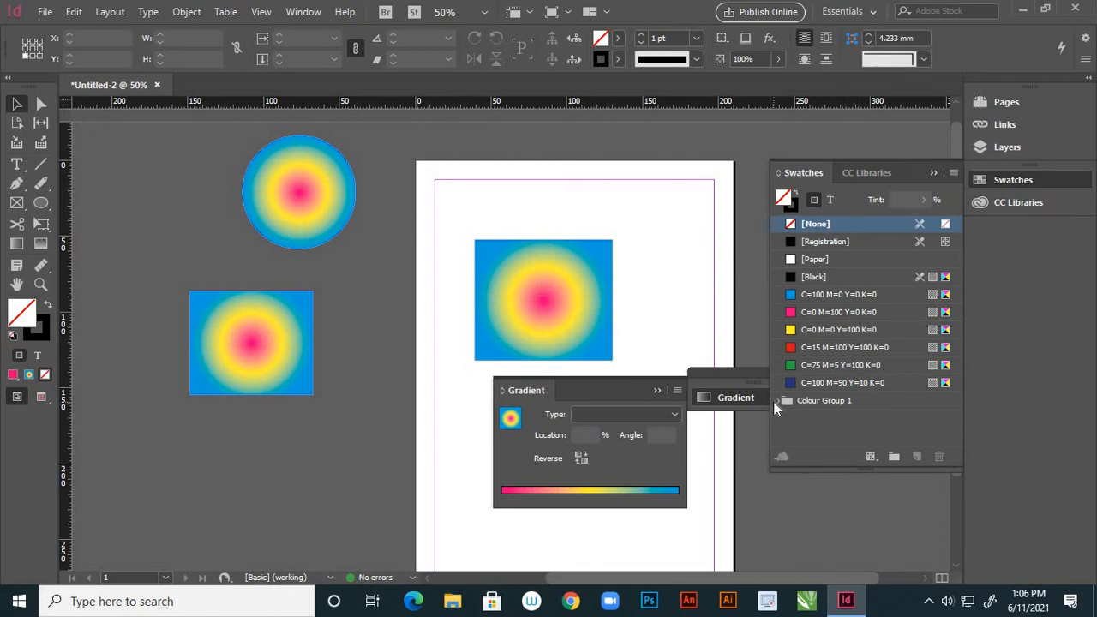
left_click(777, 401)
left_click(776, 401)
left_click(776, 401)
left_click(816, 420)
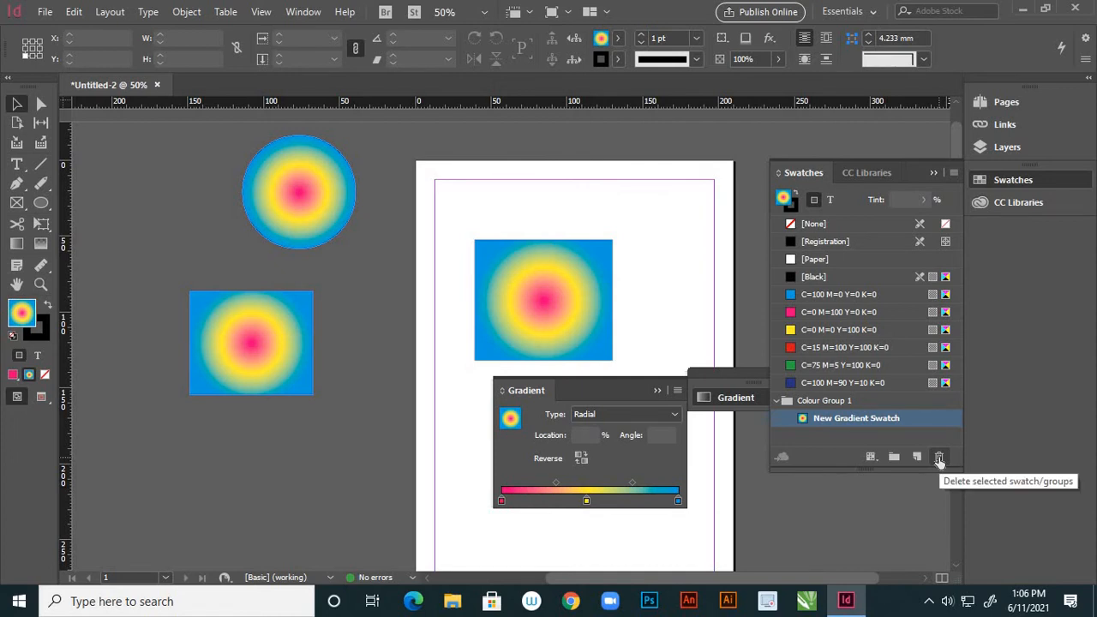
left_click(775, 401)
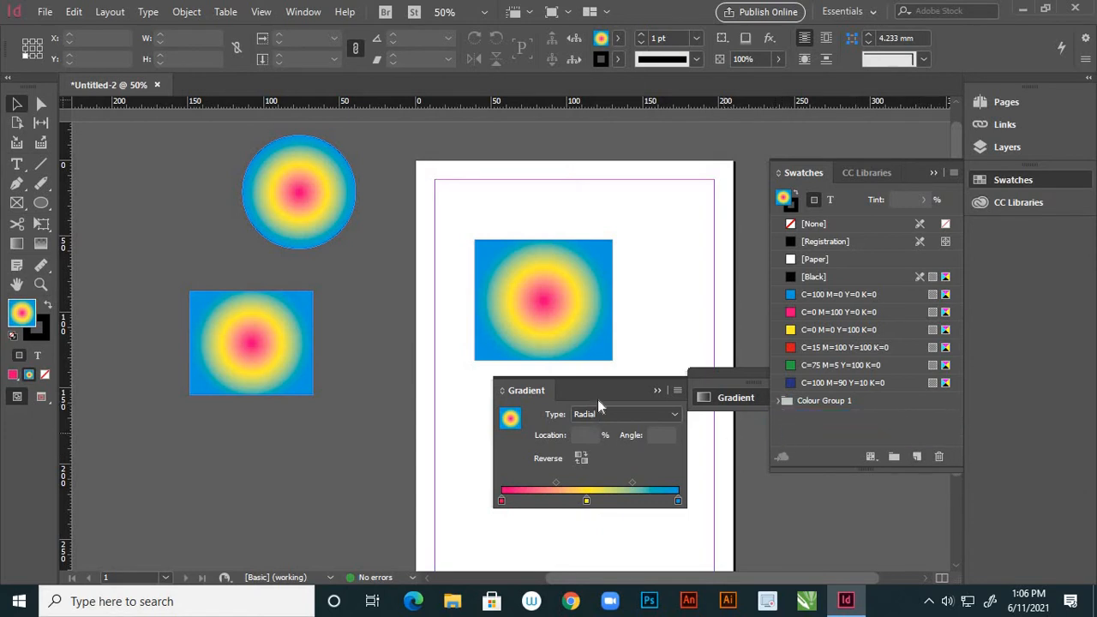
- Collapse and close the floating Gradient panel, and collapse the Swatches panel
left_click(657, 391)
left_click_drag(715, 374, 626, 386)
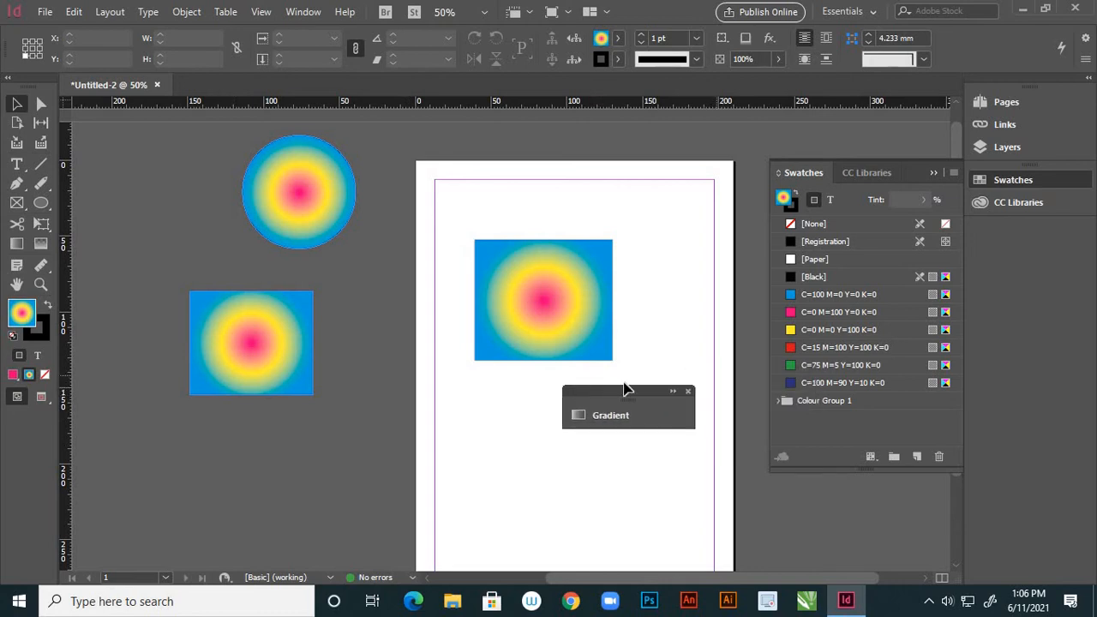
left_click(934, 173)
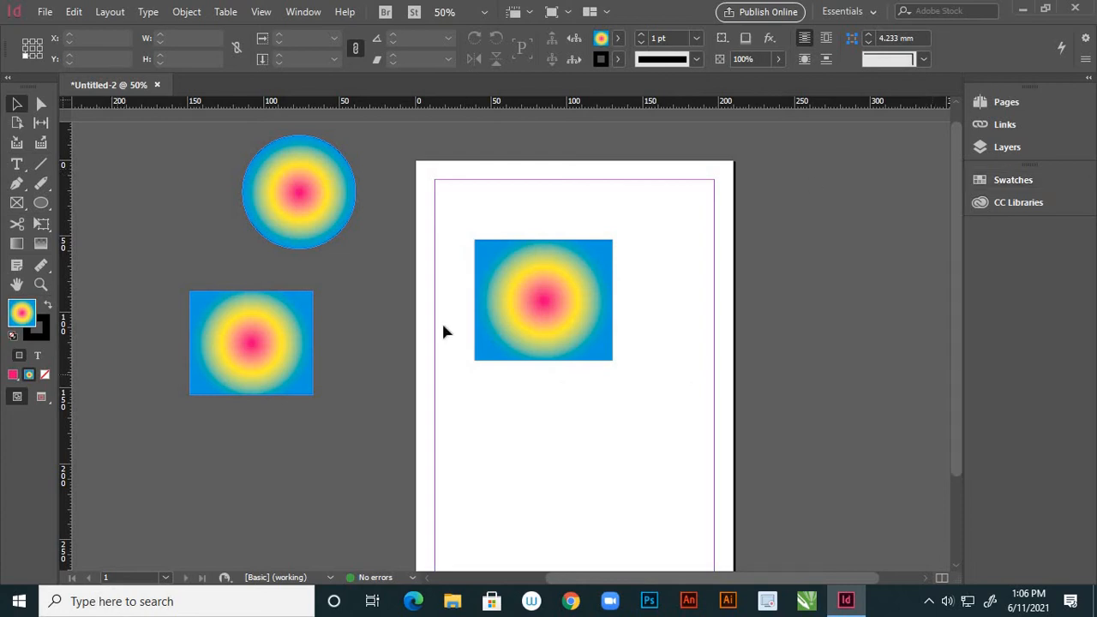
- Move the page's gradient rectangle so it overlaps the upper-left corner of the page, and deselect it
left_click(539, 276)
left_click_drag(540, 276, 464, 183)
left_click(178, 233)
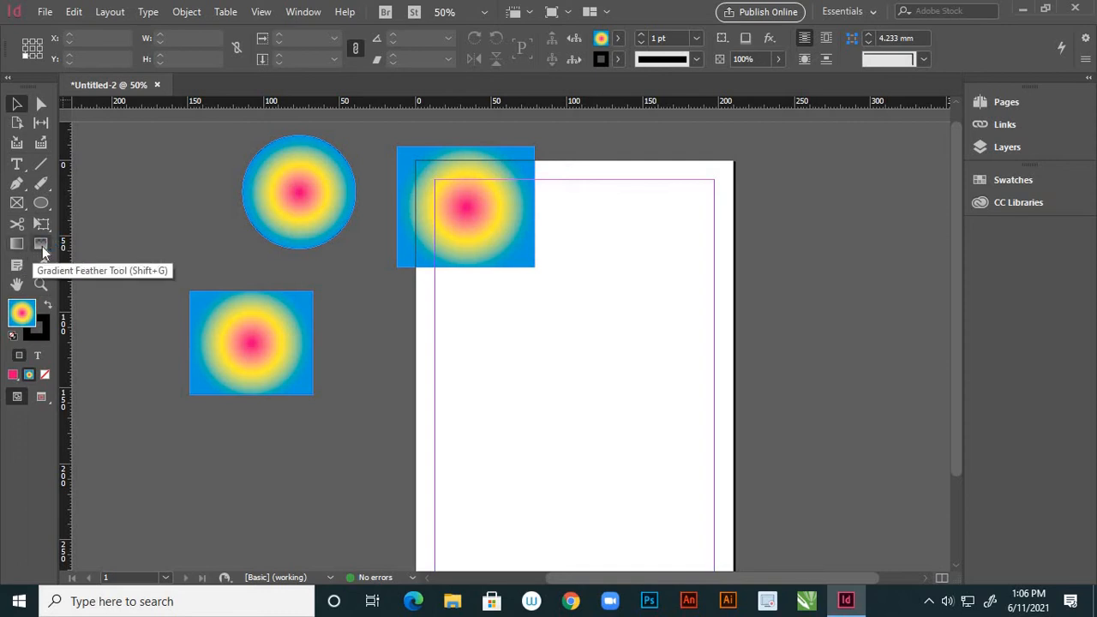
- Draw a square about 75 mm wide on the page below the moved rectangle, using the gradient fill
left_click(46, 203)
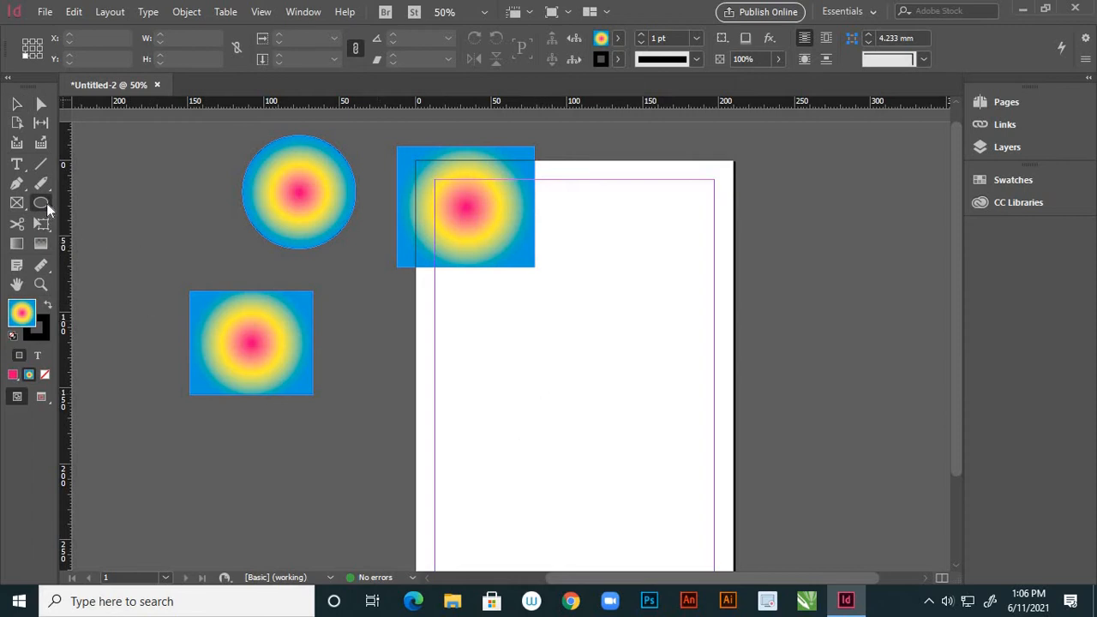
left_click(46, 203)
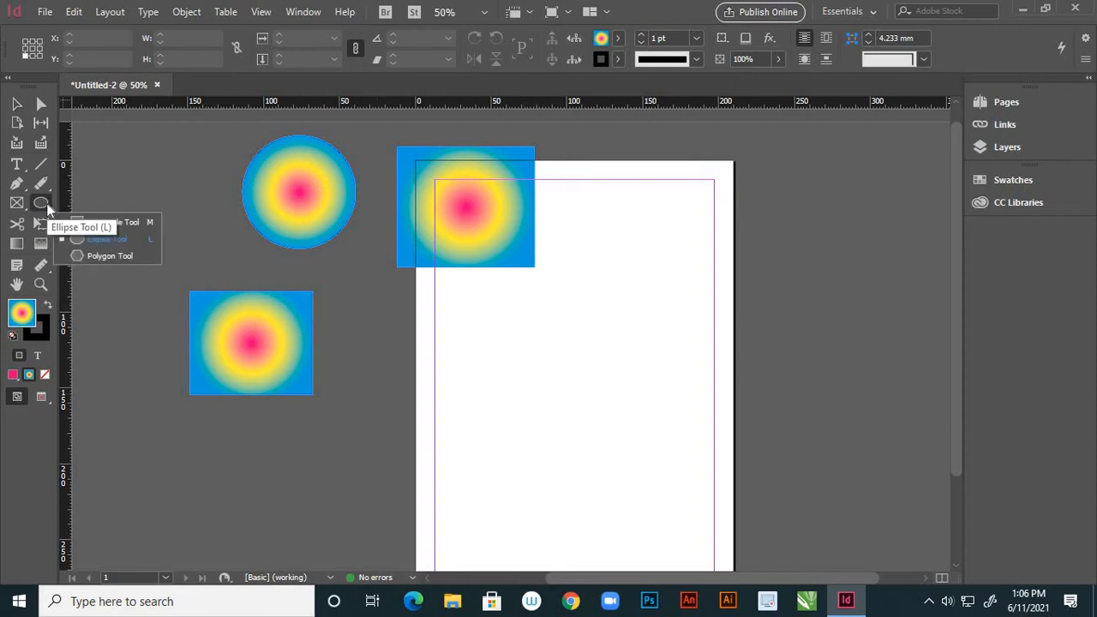
left_click(119, 223)
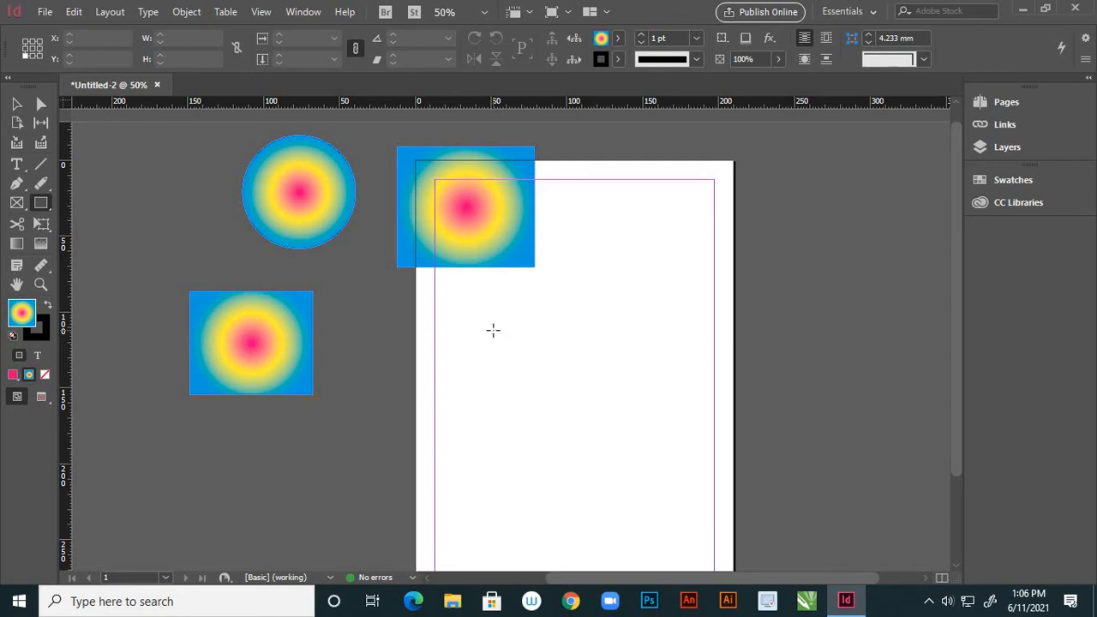
left_click_drag(493, 342, 557, 401)
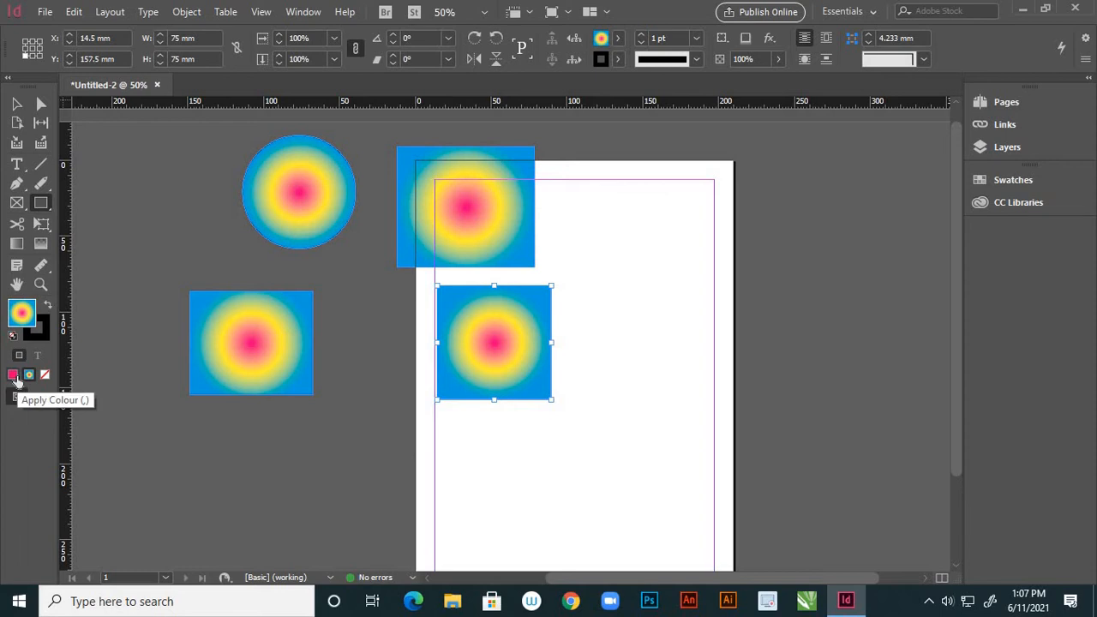
- Try Gradient Feather on the square below the moved rectangle, sweeping the fade across it in several diagonal directions
double_click(42, 246)
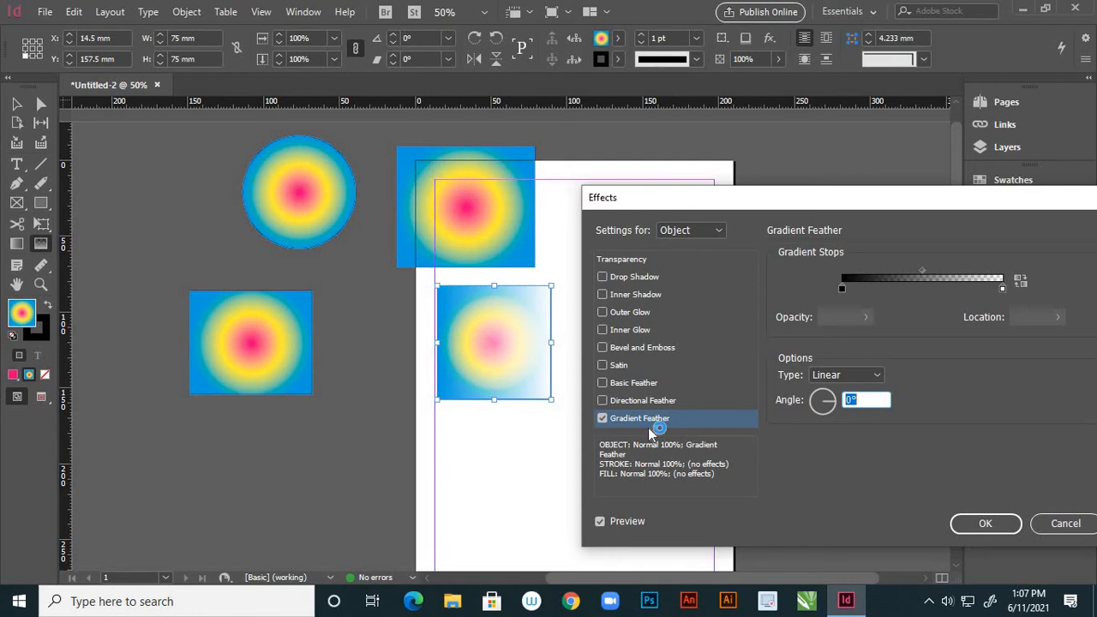
left_click(1048, 523)
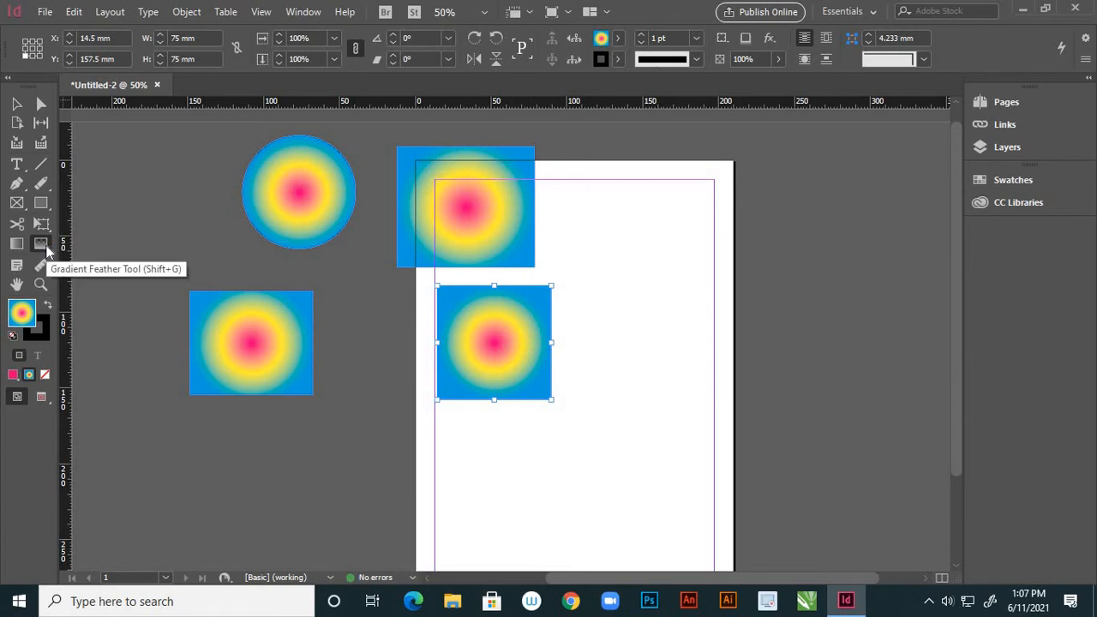
left_click(45, 247)
left_click_drag(570, 303, 488, 347)
left_click_drag(409, 439, 480, 367)
left_click_drag(457, 445, 519, 338)
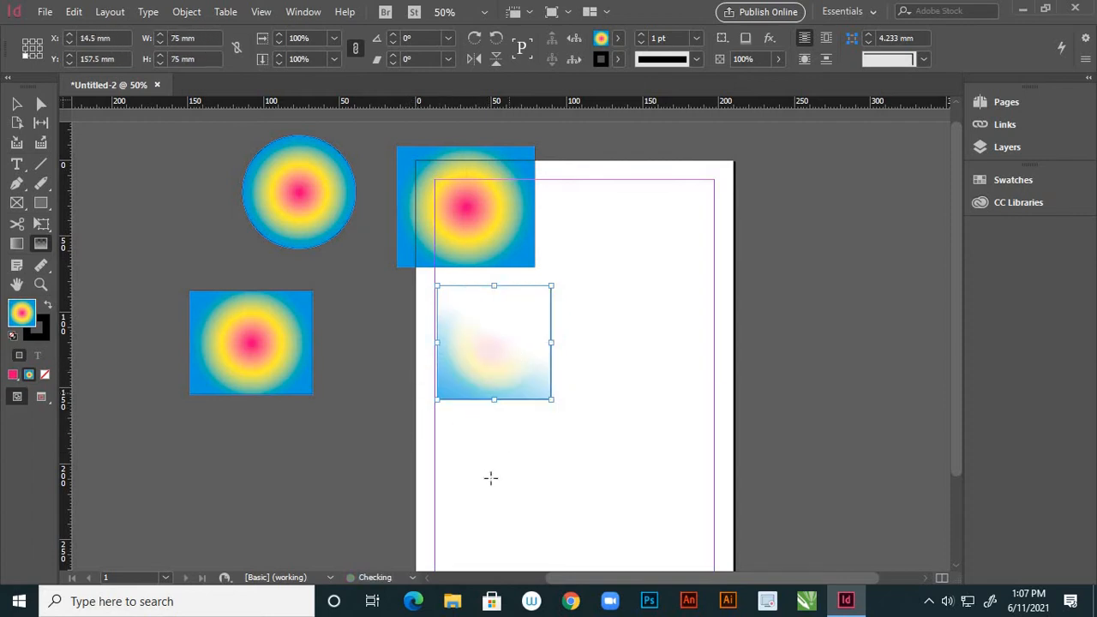
left_click_drag(476, 474, 553, 328)
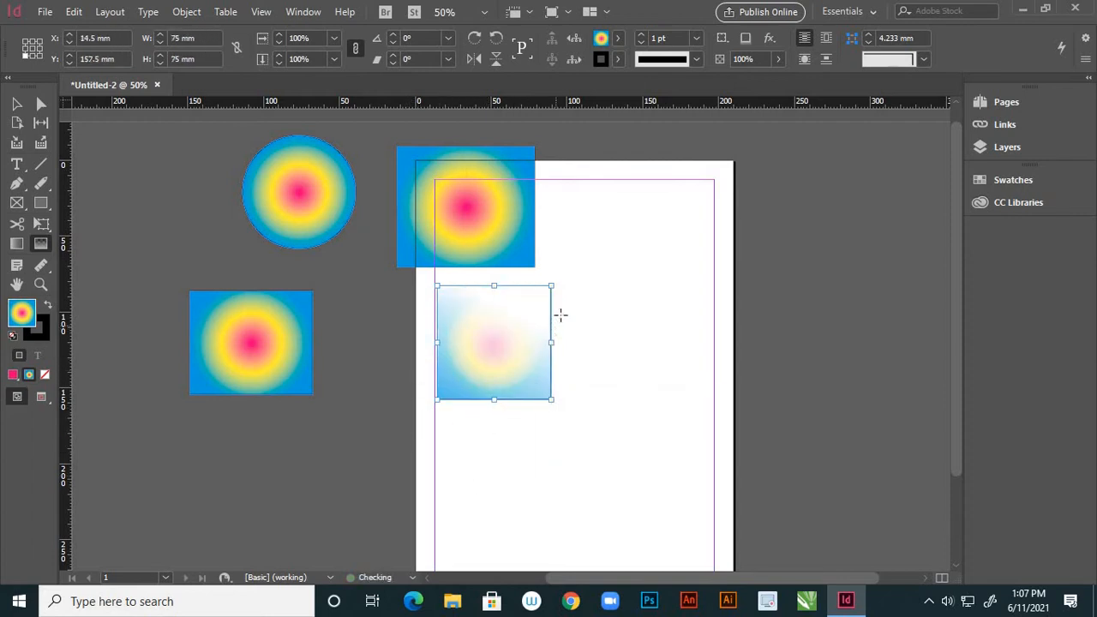
left_click_drag(590, 276, 450, 369)
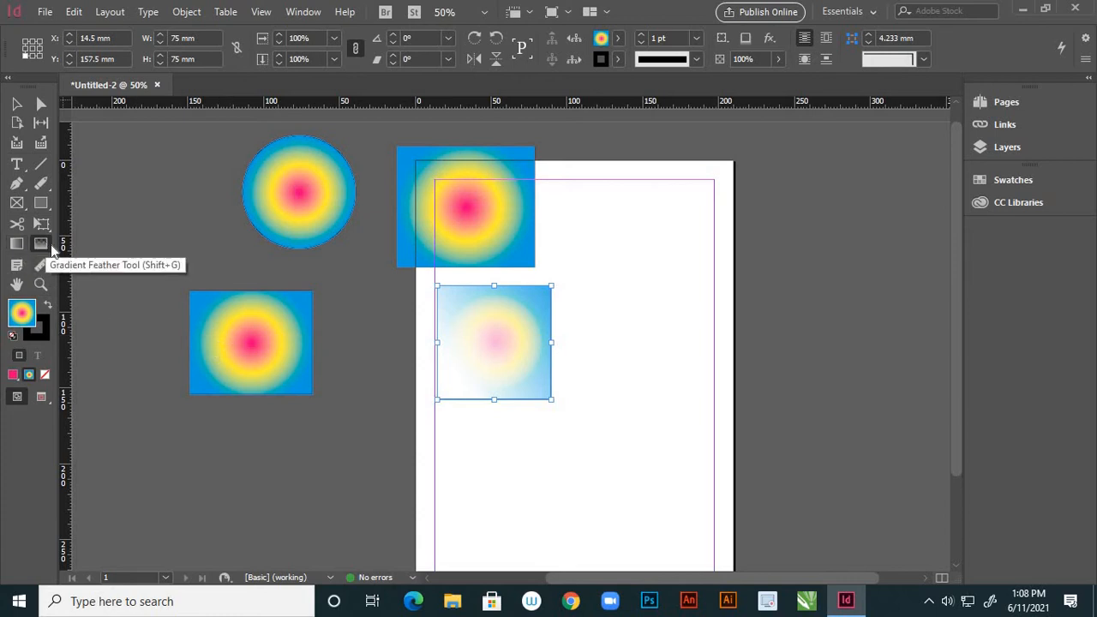
left_click_drag(598, 298, 475, 350)
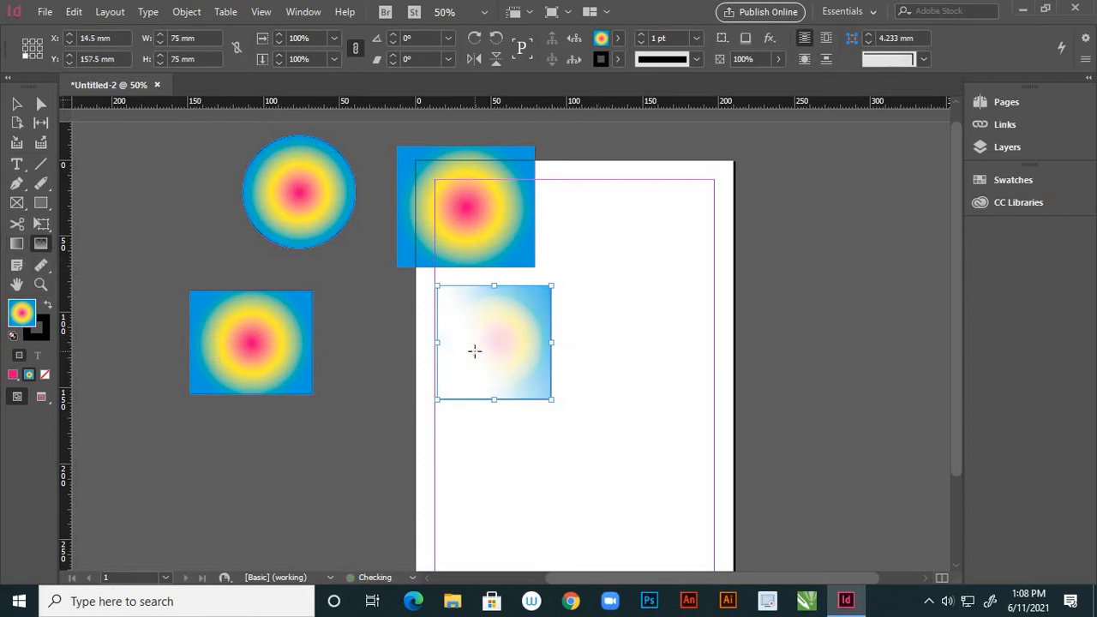
left_click_drag(486, 389, 522, 335)
left_click_drag(485, 458, 535, 325)
left_click_drag(583, 297, 497, 337)
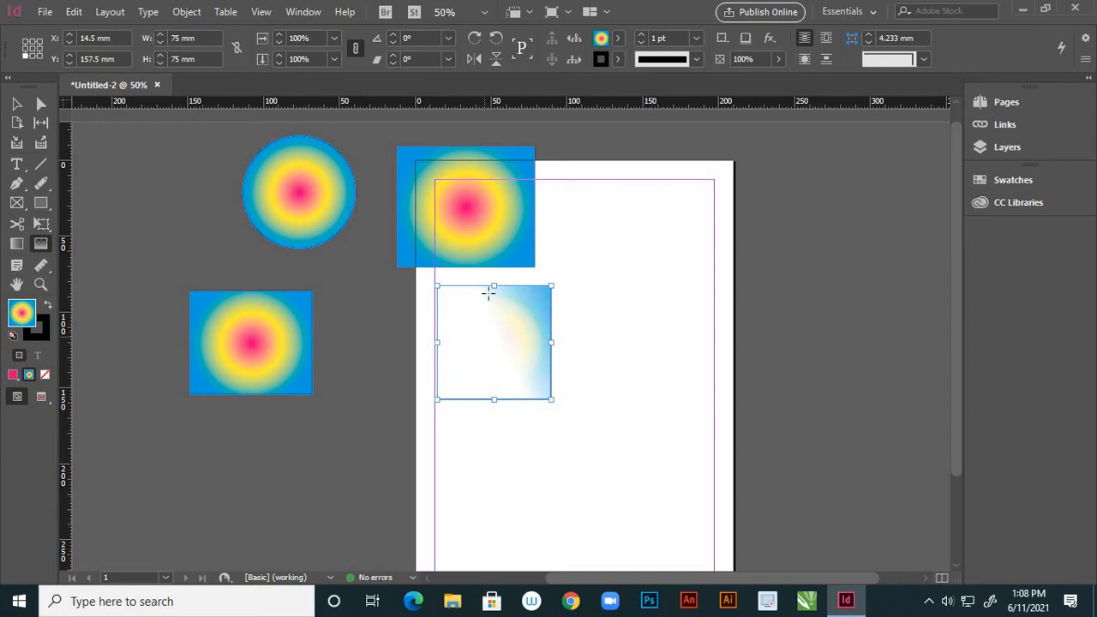
- Gradient-feather the square vertically, from opaque at its upper edge to transparent at its lower edge
left_click_drag(486, 275, 477, 387)
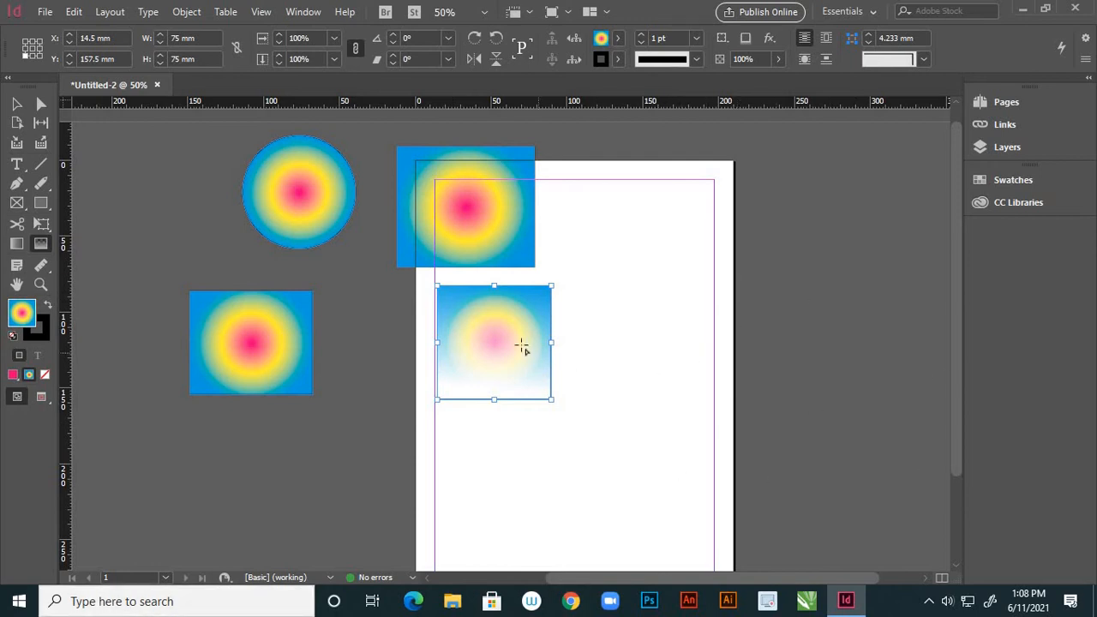
right_click(524, 350)
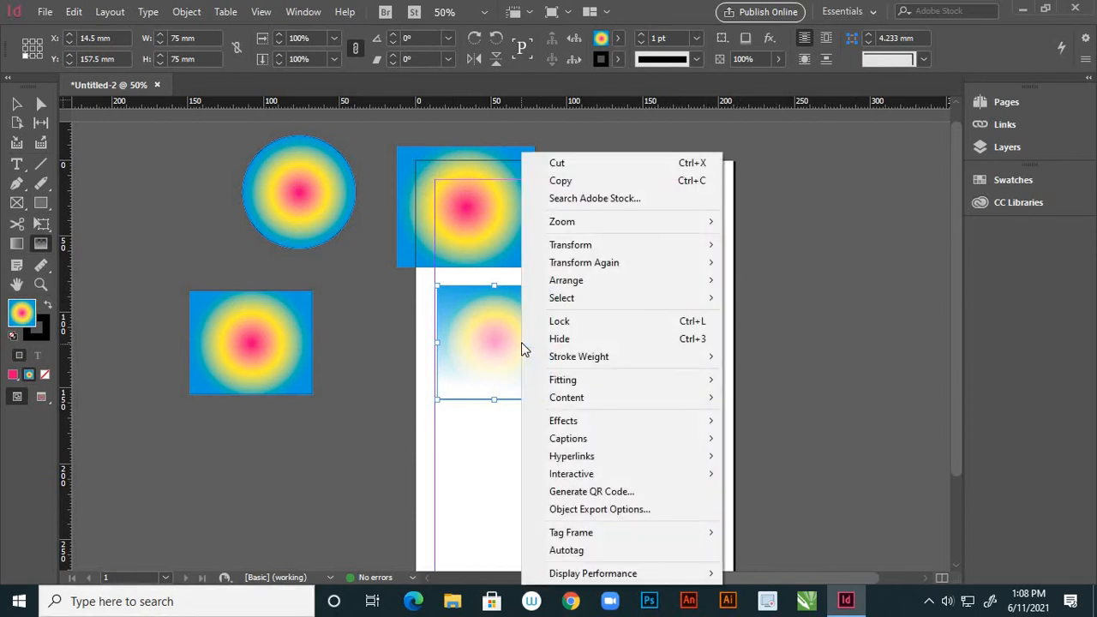
left_click(473, 330)
- Move the feathered square so it straddles the page's left edge, and hide the frame edges with nothing selected
left_click(17, 104)
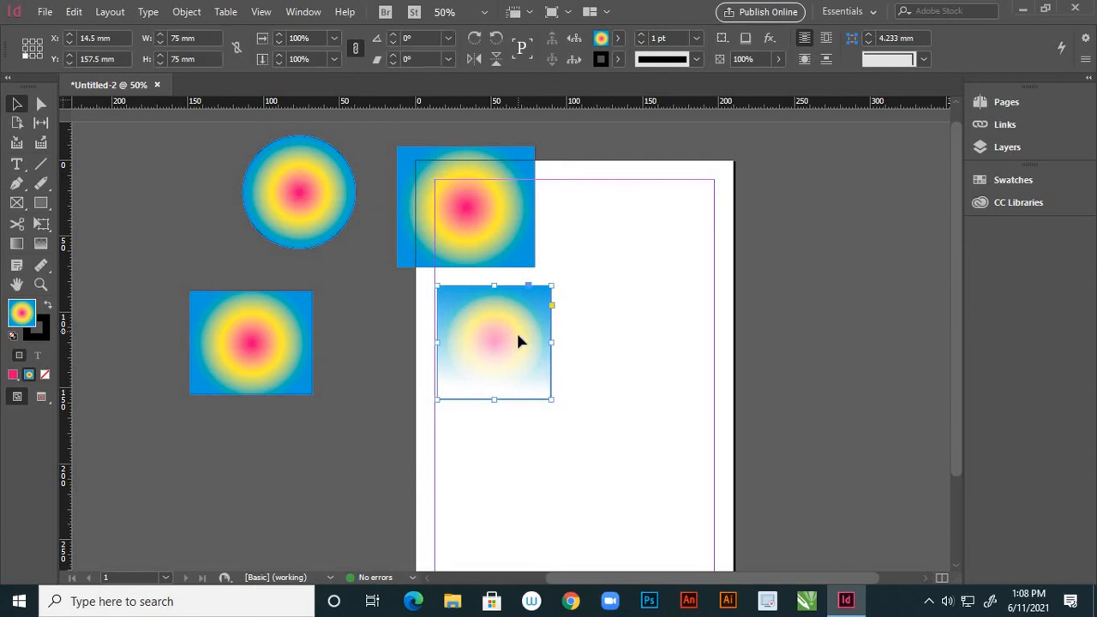
left_click_drag(517, 341, 439, 373)
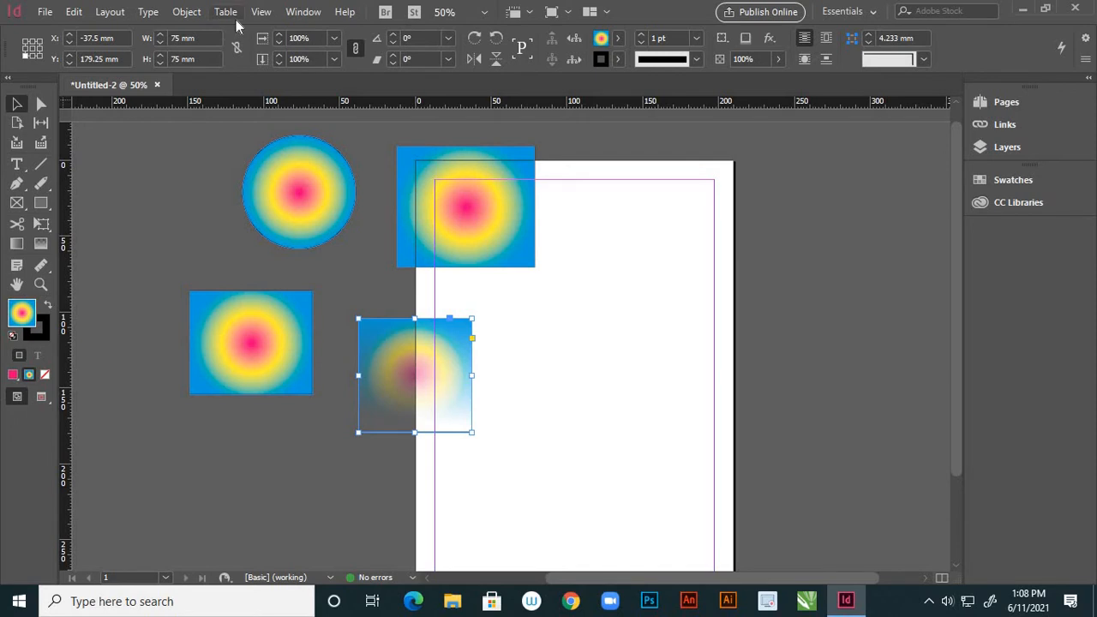
left_click(262, 13)
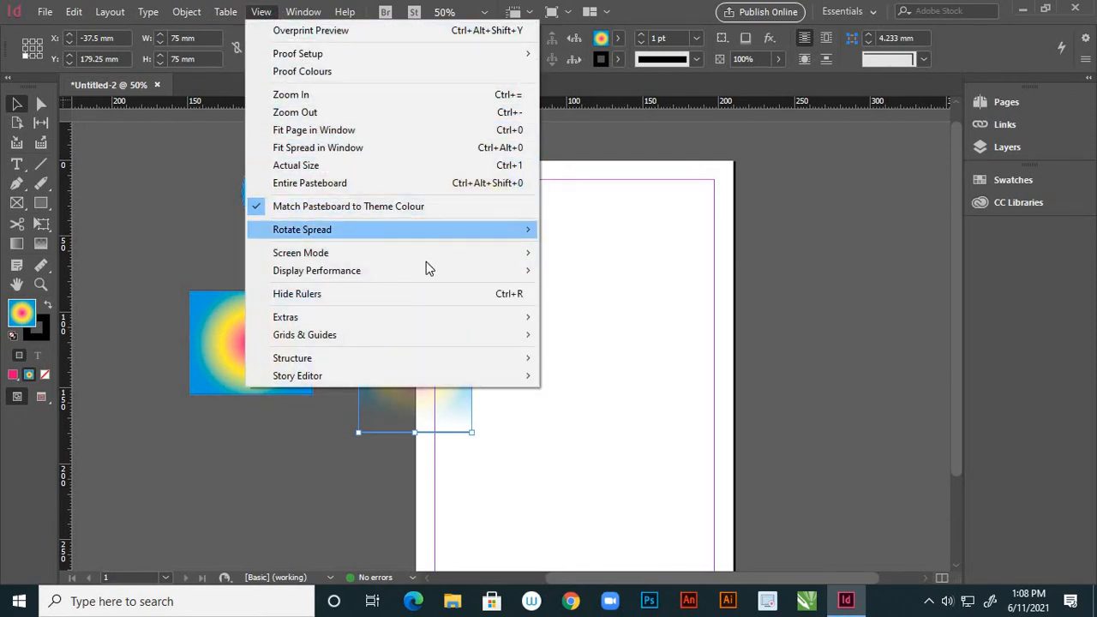
mouse_move(462, 318)
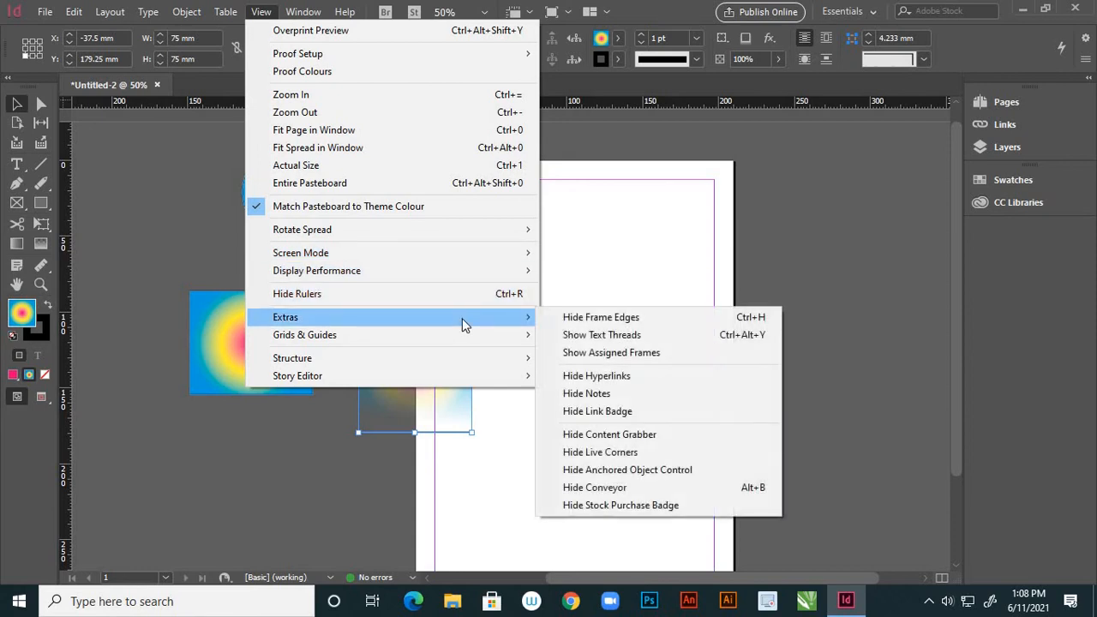
left_click(557, 317)
left_click(554, 336)
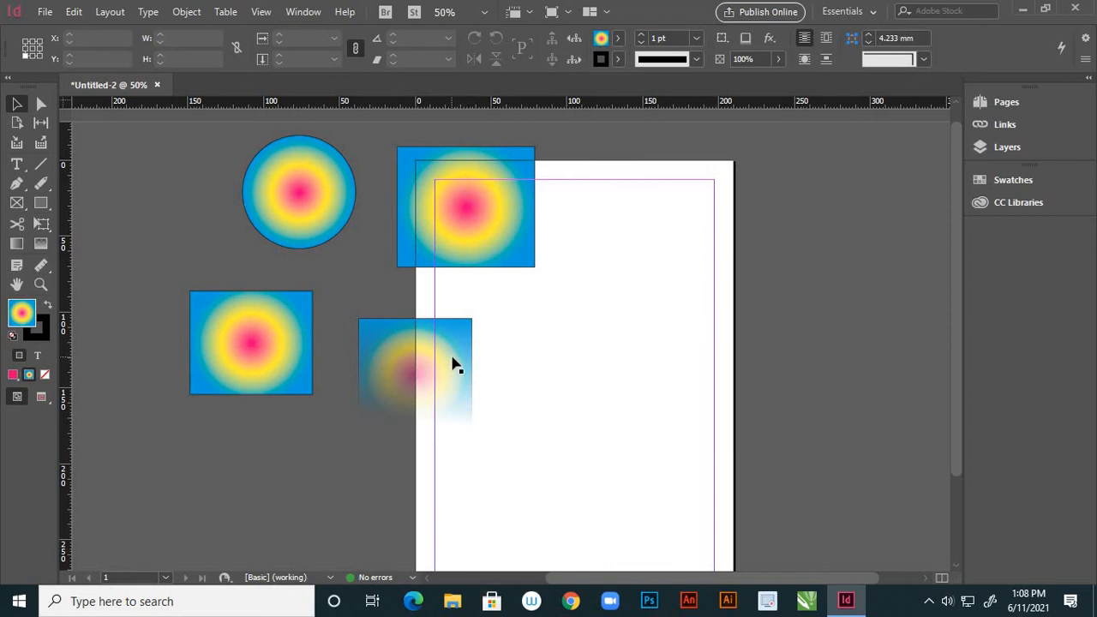
- Move the feathered square fully onto the page, to about X 60 mm and Y 176 mm
left_click(455, 362)
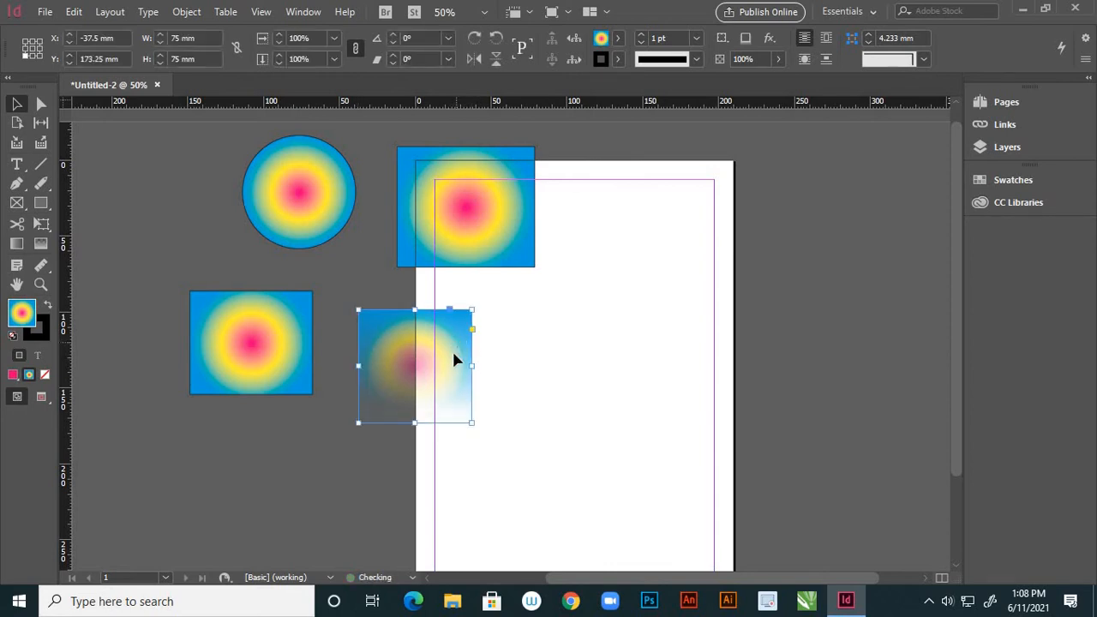
key("ctrl+equal")
left_click(606, 366)
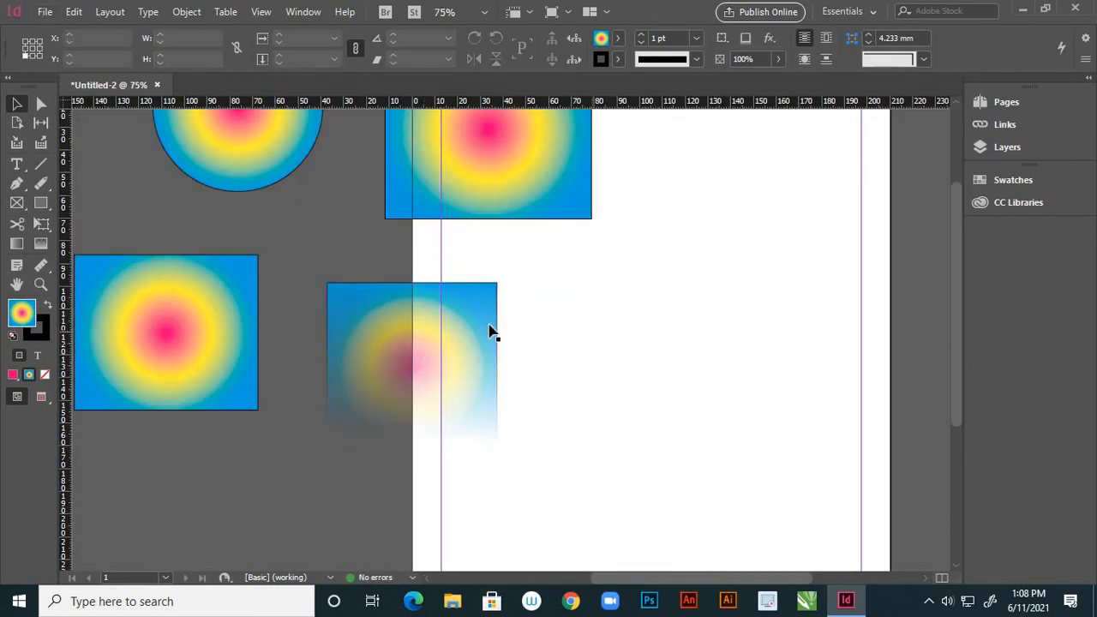
left_click_drag(478, 324, 697, 323)
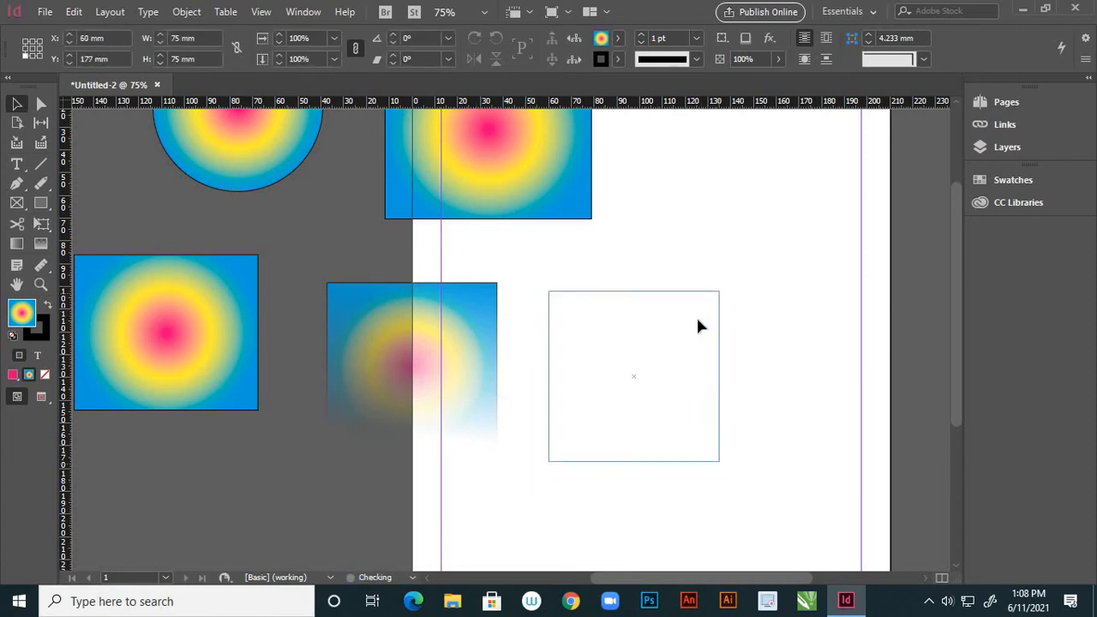
- Draw a rectangle about 69 mm wide and 66 mm high across the page's left edge and fill it with solid pink
left_click(41, 203)
left_click_drag(304, 323, 463, 472)
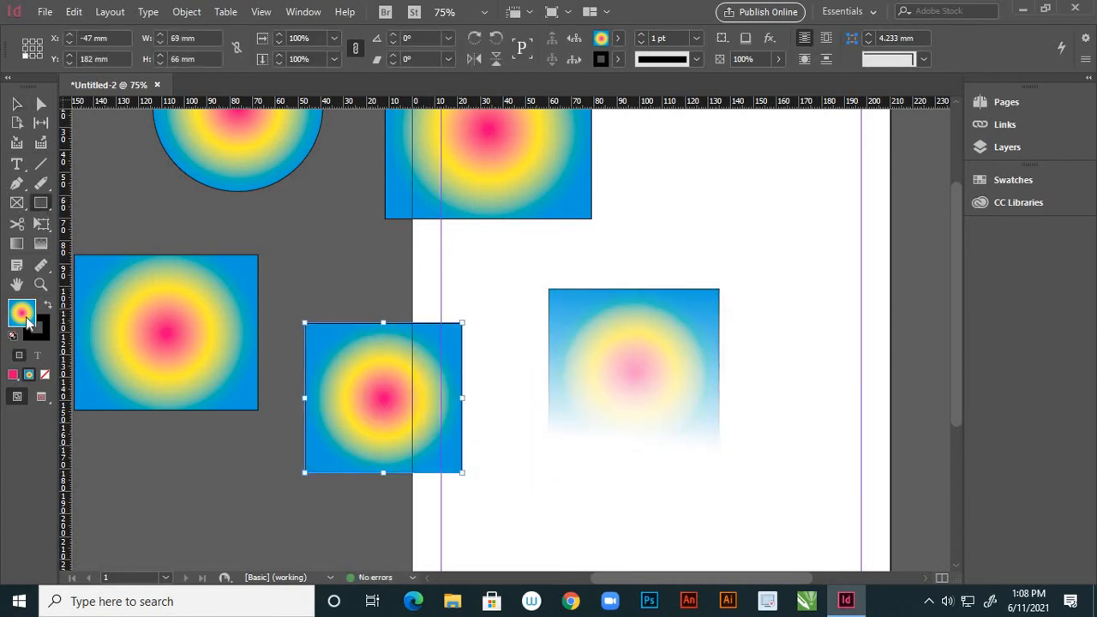
left_click(13, 374)
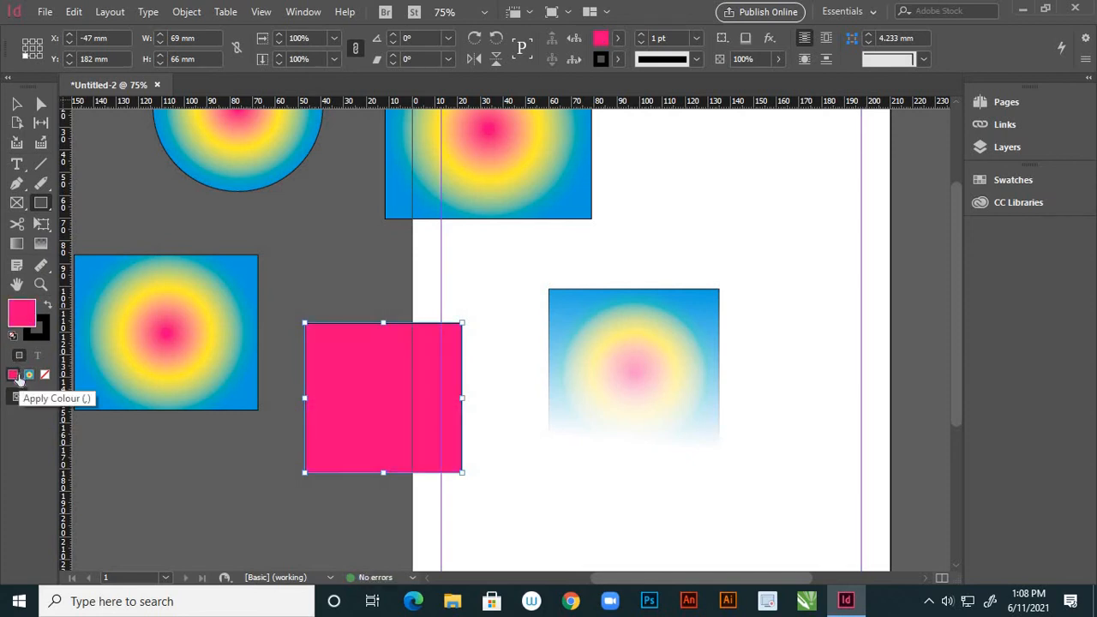
- Gradient-feather the pink rectangle diagonally so only its upper-left corner stays coloured, and deselect it
left_click(40, 243)
left_click_drag(374, 357, 377, 360)
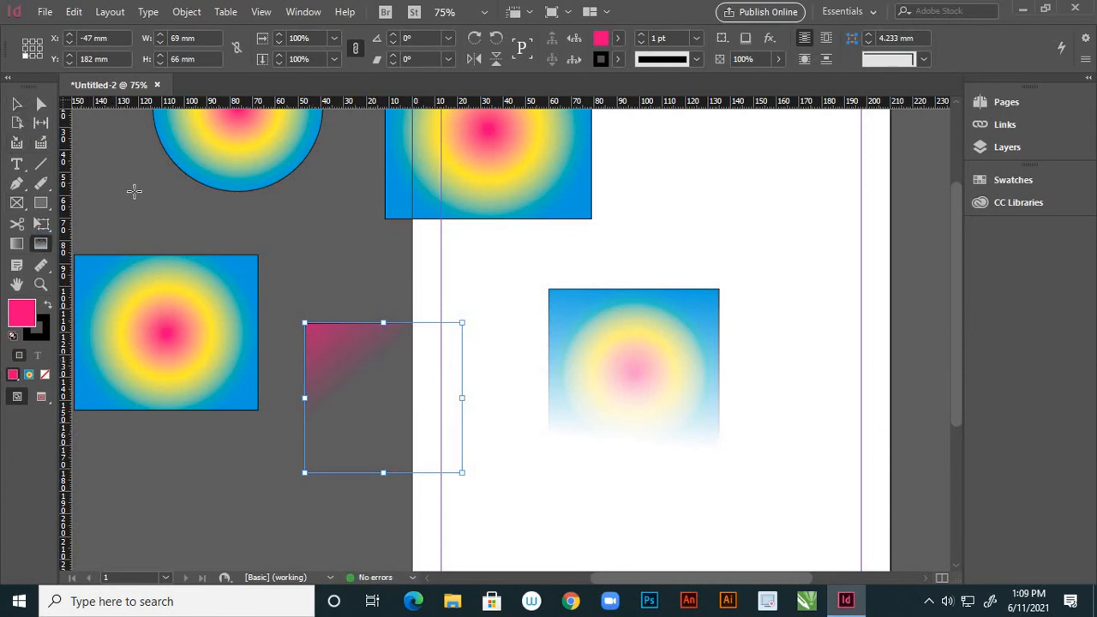
left_click(16, 104)
left_click(295, 283)
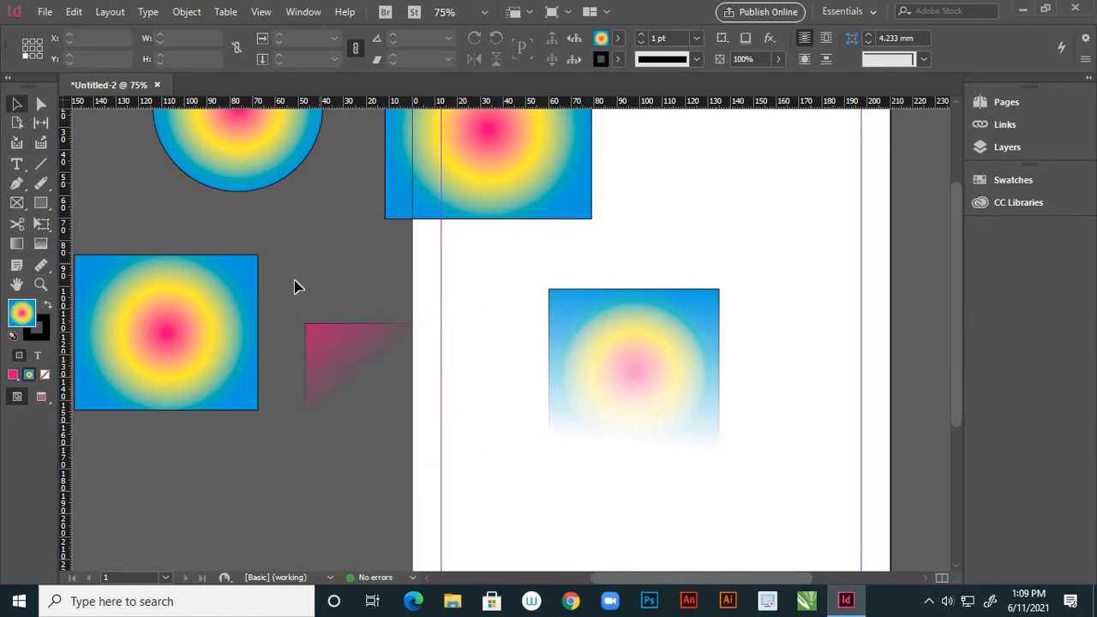
- Select the feathered pink rectangle, show the frame edges for all objects, and deselect it
left_click(350, 350)
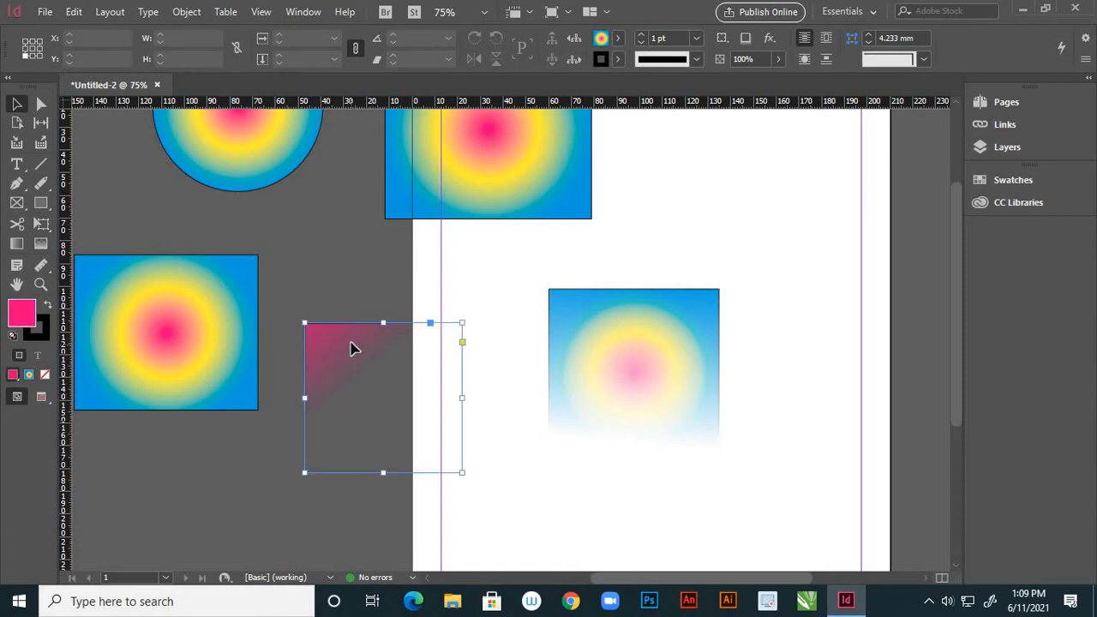
left_click(261, 14)
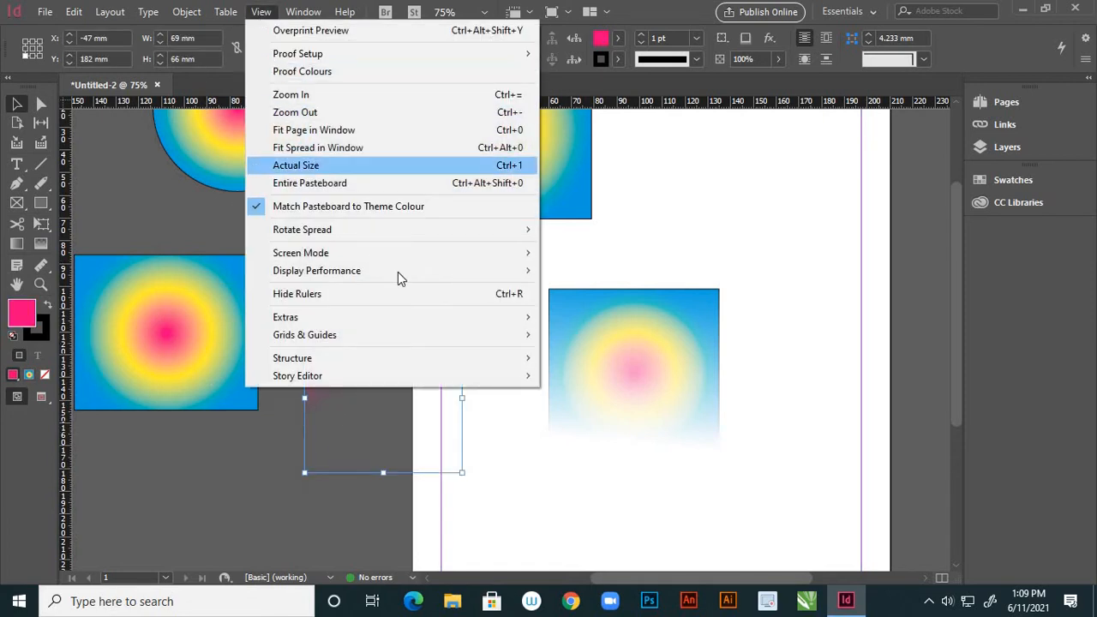
mouse_move(433, 319)
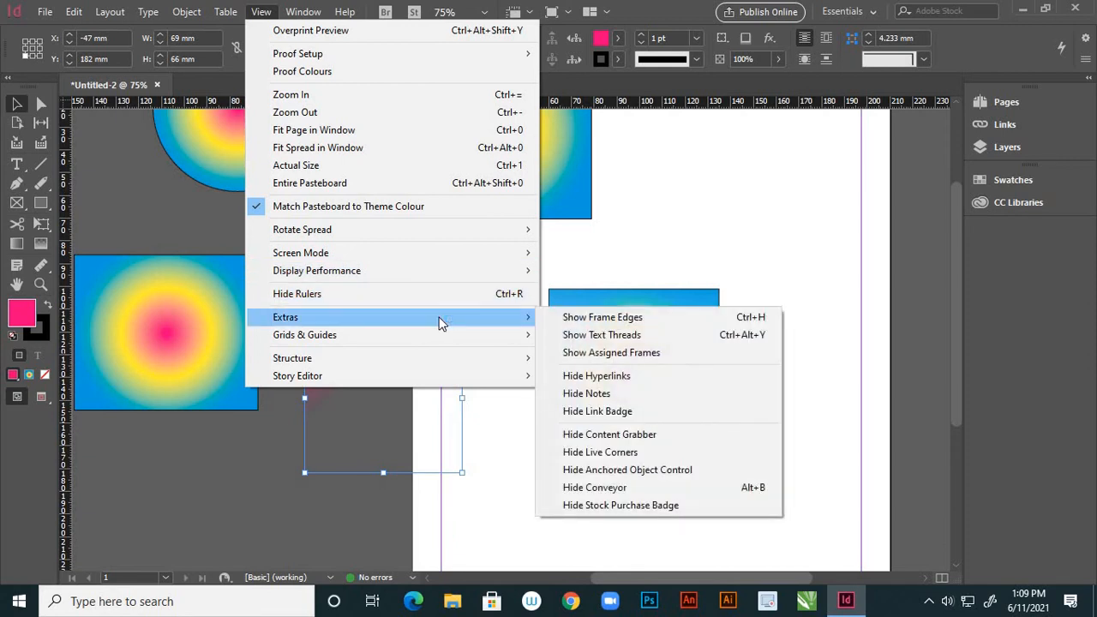
left_click(564, 319)
left_click(375, 281)
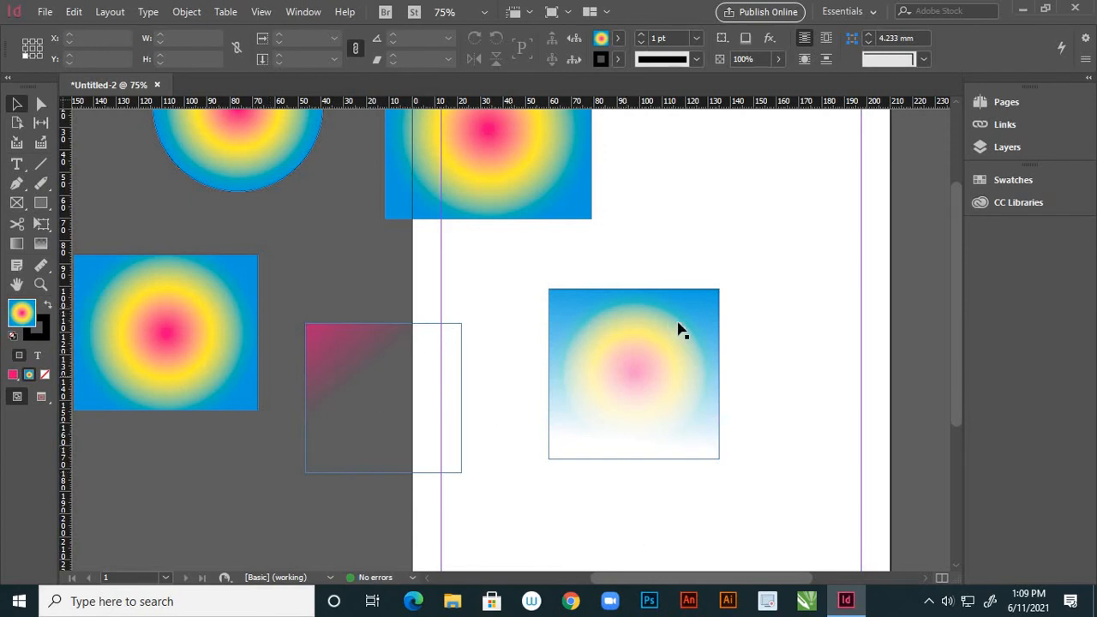
- Select the feathered gradient square, hide the frame edges again, and deselect it
left_click(624, 310)
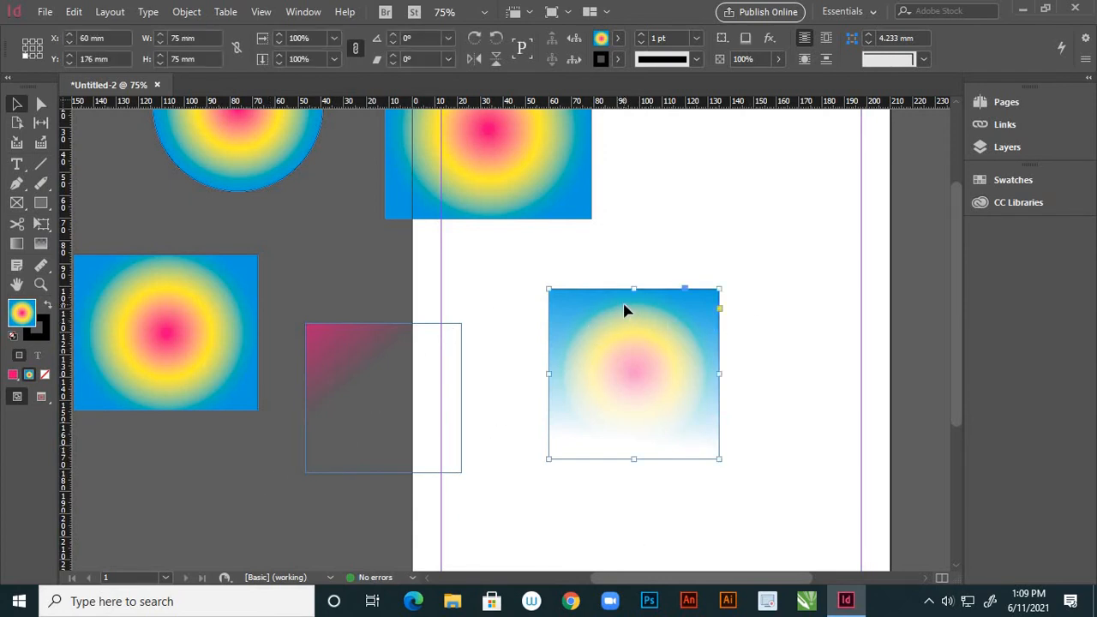
left_click(261, 12)
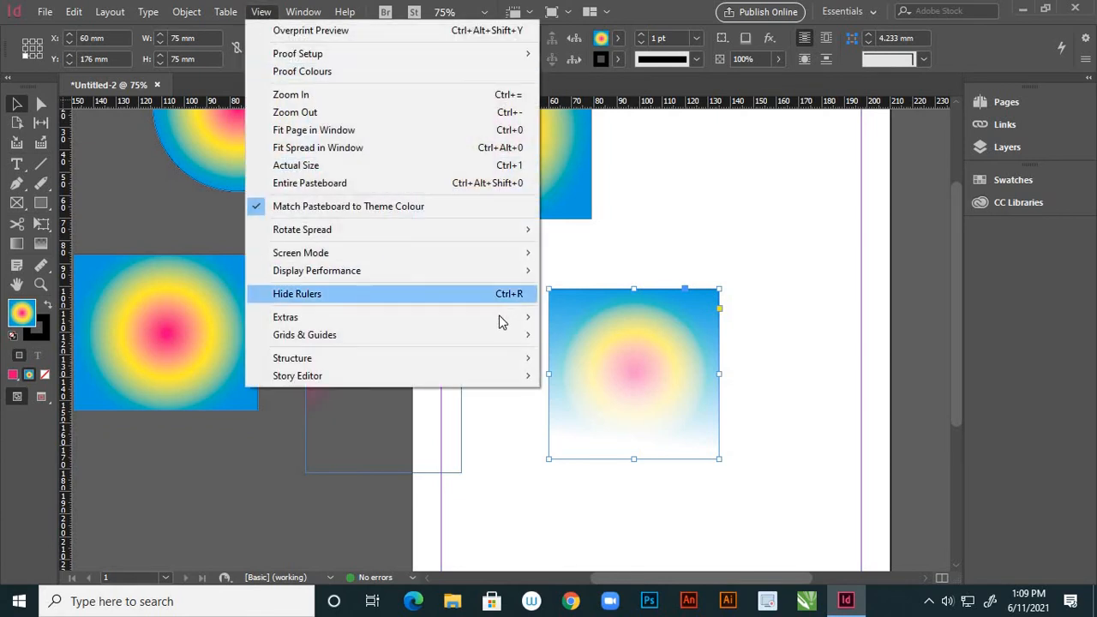
mouse_move(514, 321)
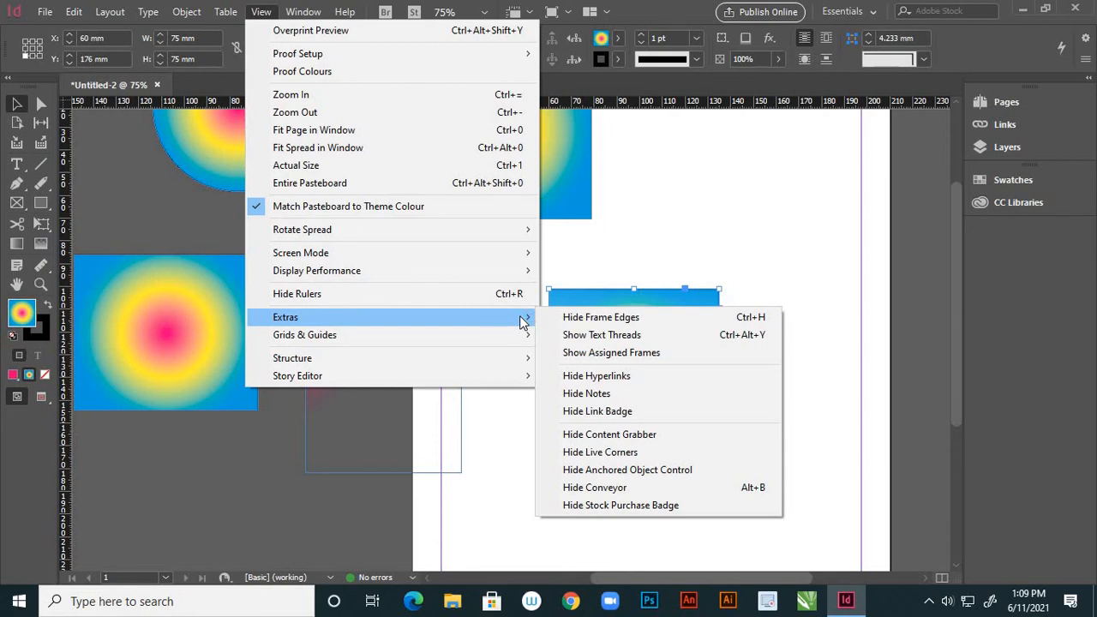
left_click(599, 317)
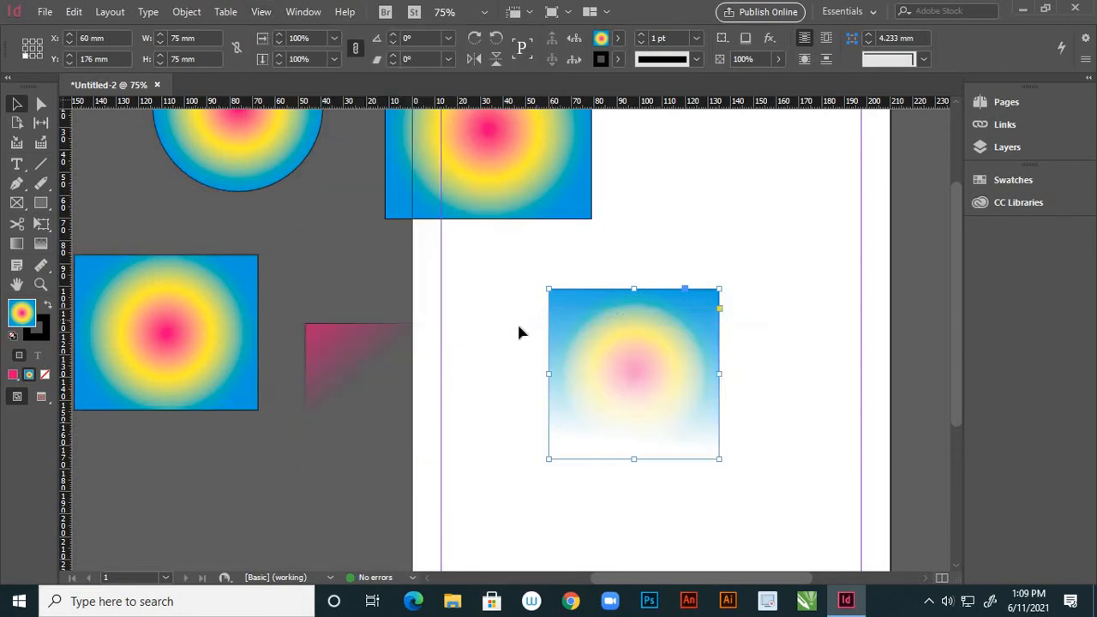
left_click(503, 300)
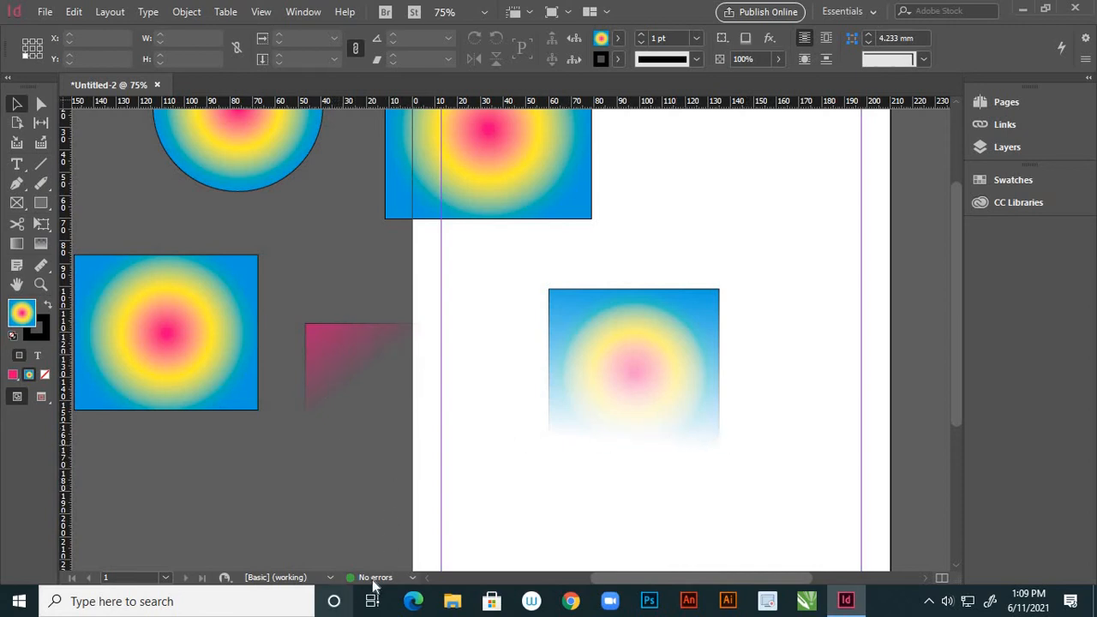
- Set the stroke of the feathered gradient square to None and deselect it
left_click(565, 322)
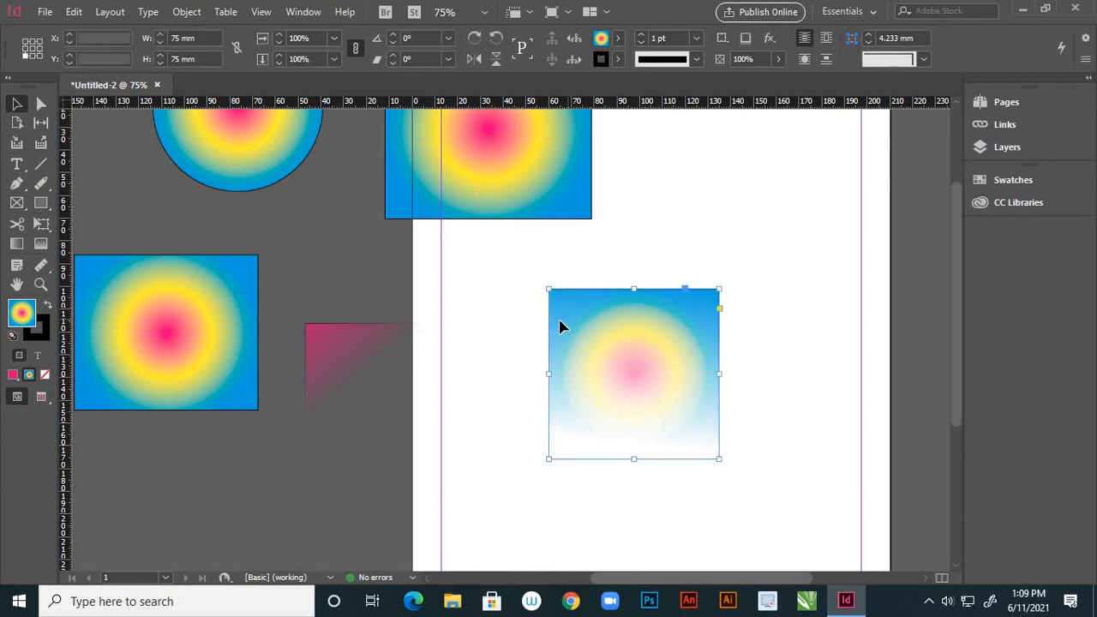
left_click(47, 334)
left_click(47, 377)
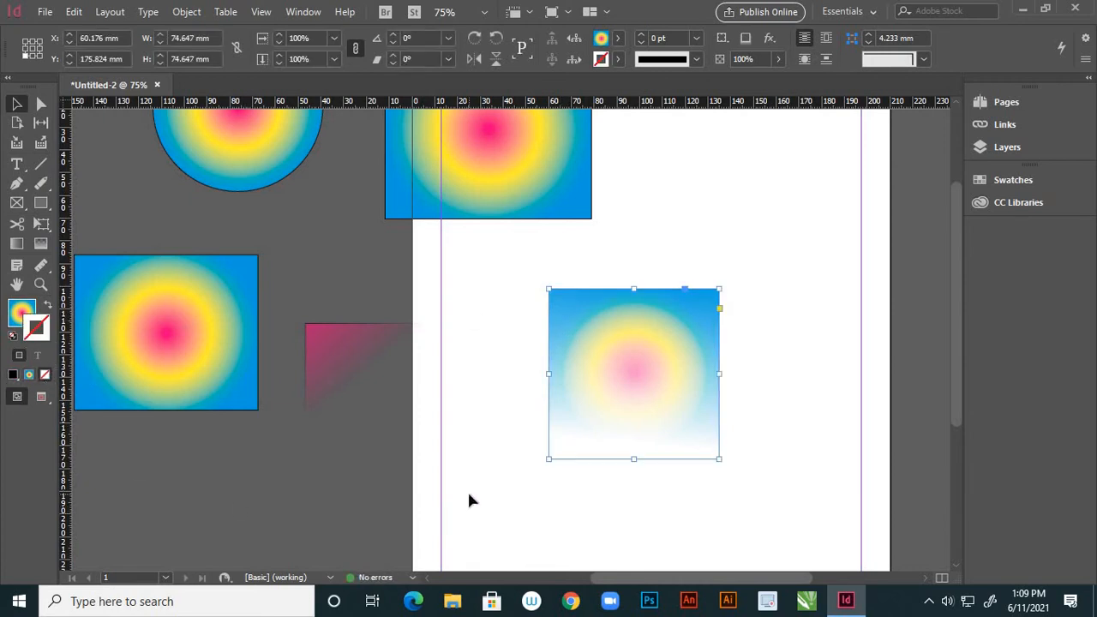
left_click(467, 489)
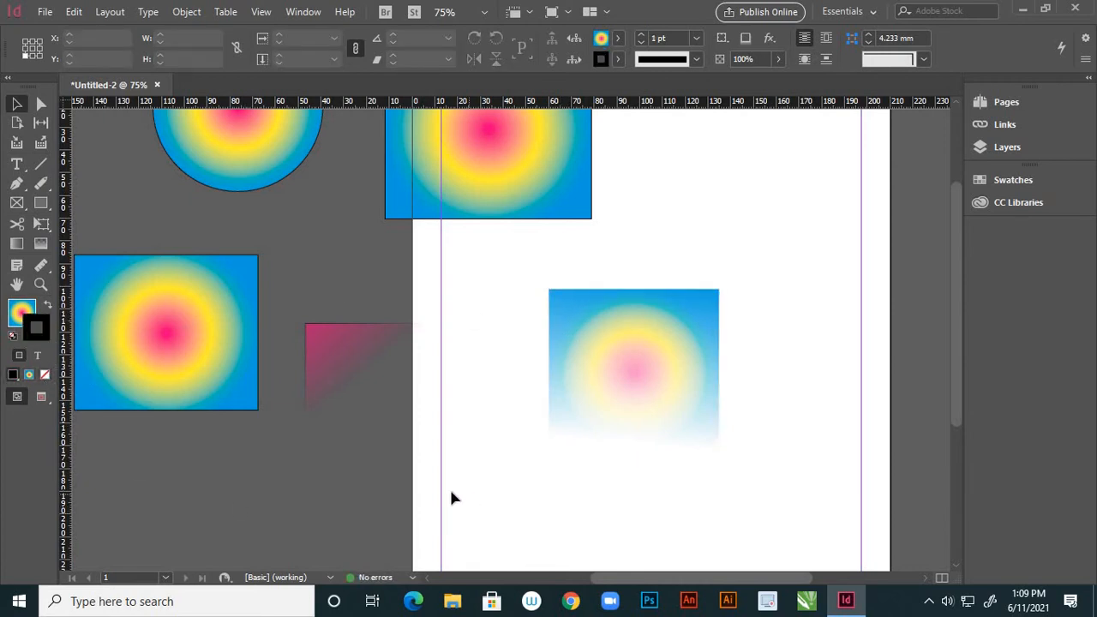
- Remove the stroke from the feathered pink rectangle and deselect it
left_click(345, 354)
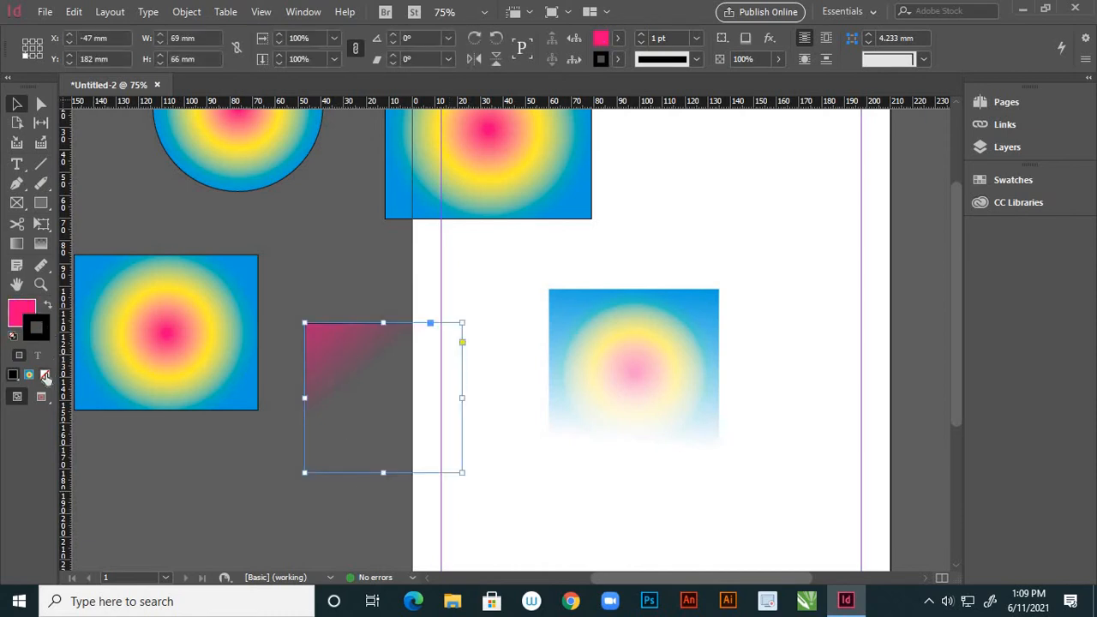
left_click(45, 377)
left_click(178, 507)
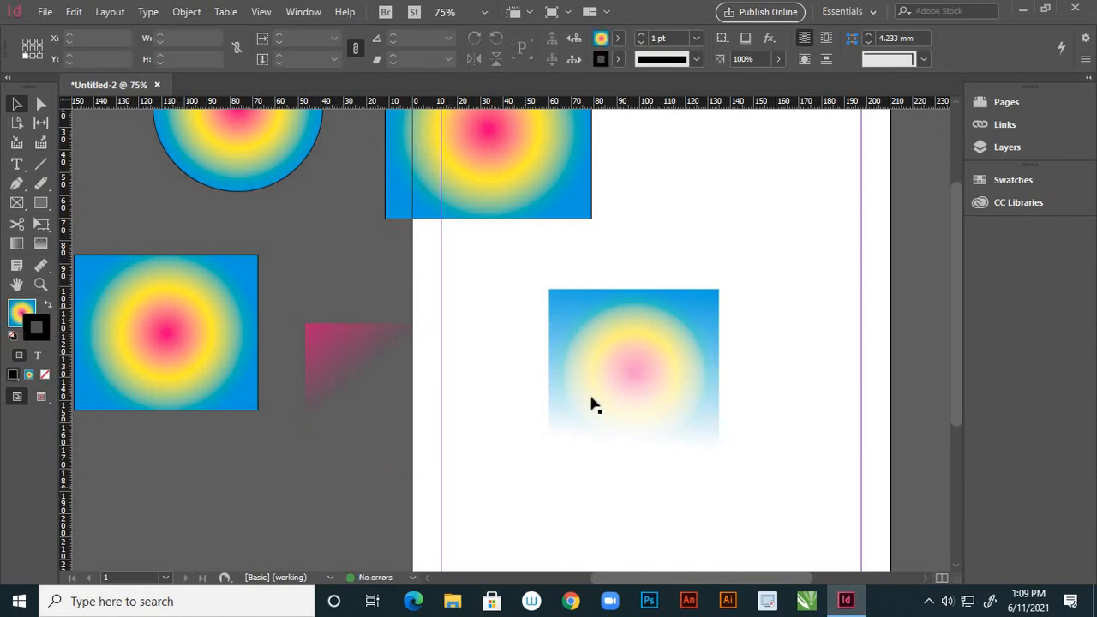
- Move the feathered pink rectangle up and the feathered gradient square off to the page's left edge below it, and deselect
left_click_drag(350, 355, 330, 262)
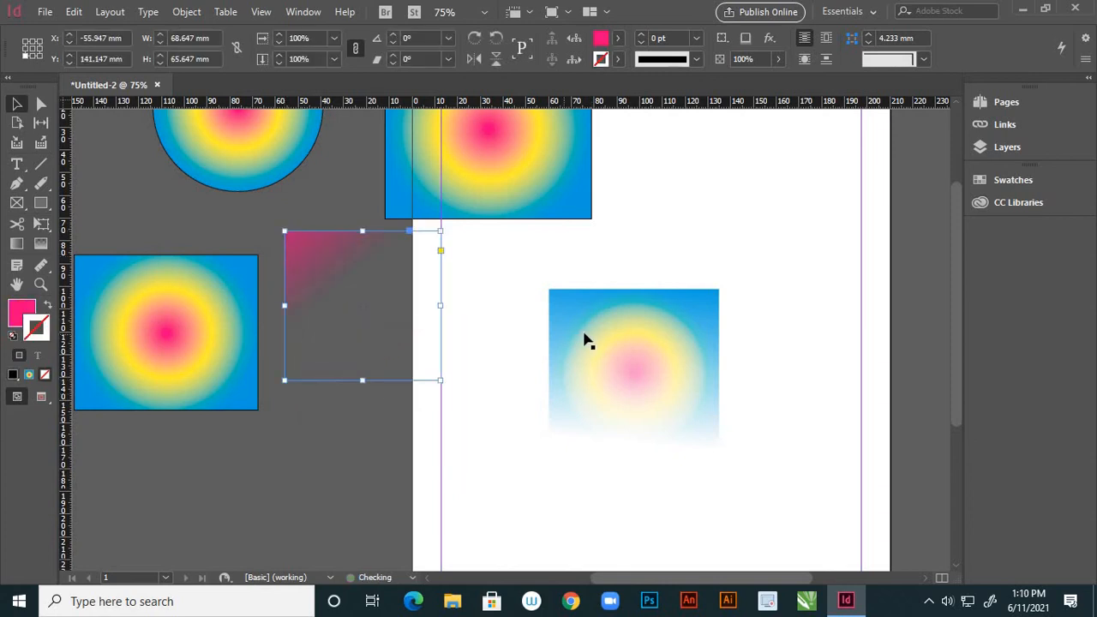
left_click_drag(583, 340, 314, 455)
left_click(537, 328)
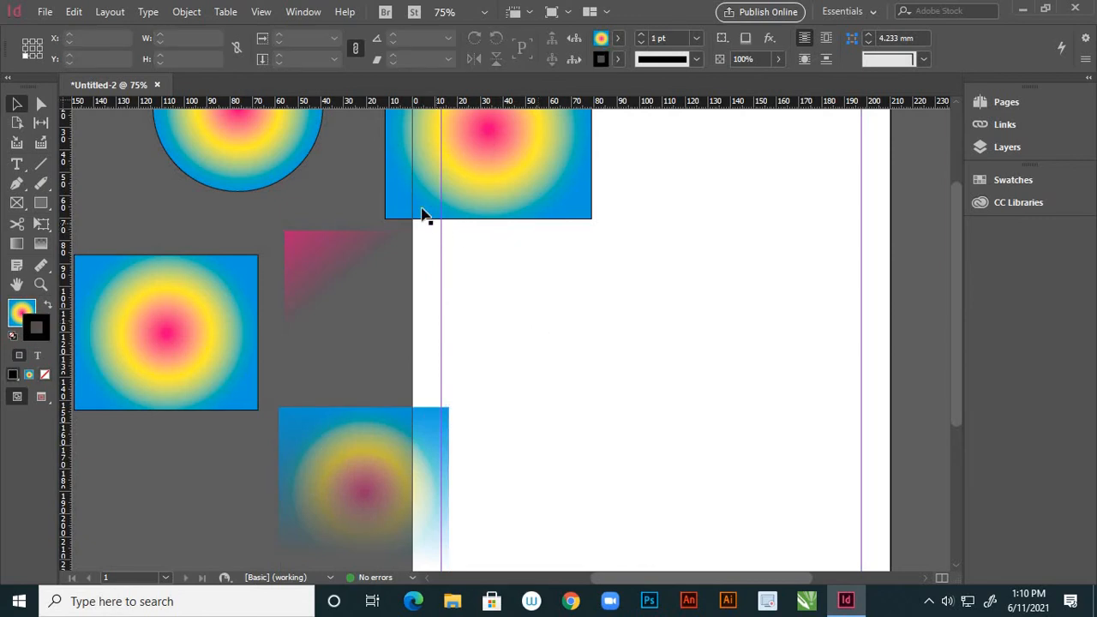
- Place the image rose-flower-wallpaper-6 from the reference images folder over the page's right edge, about 247 by 139 mm
key("ctrl+minus")
key("ctrl+minus")
key("ctrl+equal")
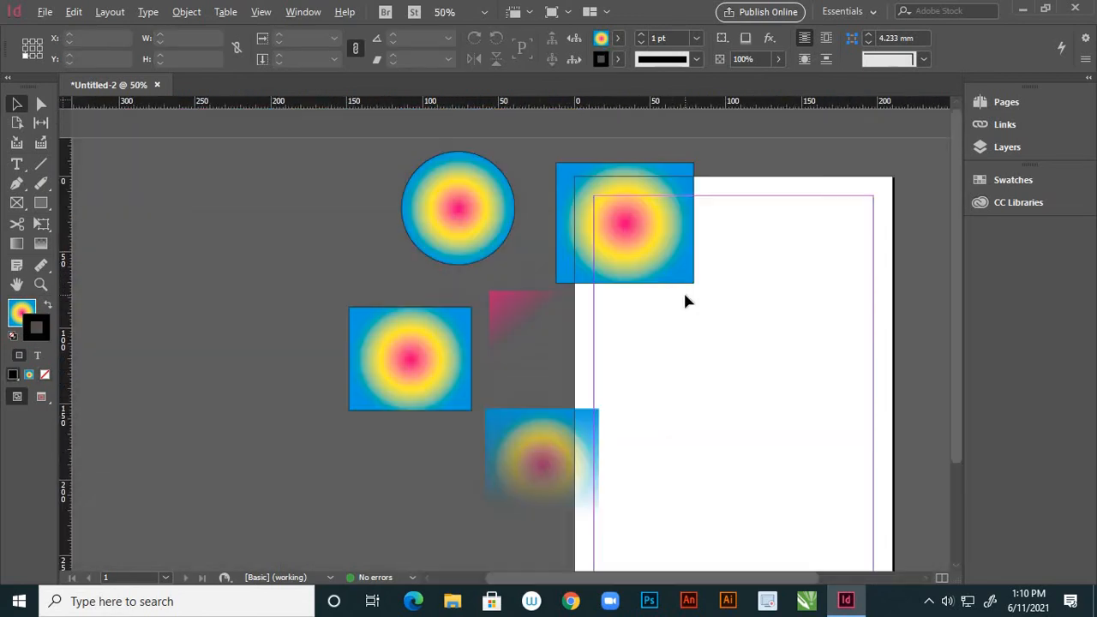
key("h")
key("Escape")
key("Escape")
key("h")
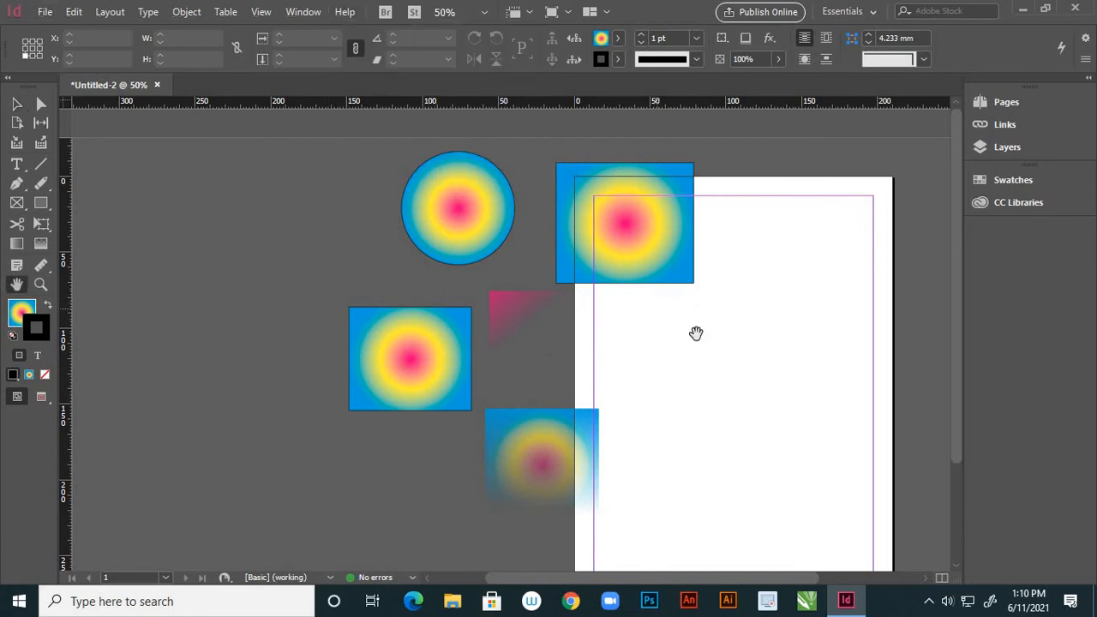
left_click_drag(681, 334, 397, 289)
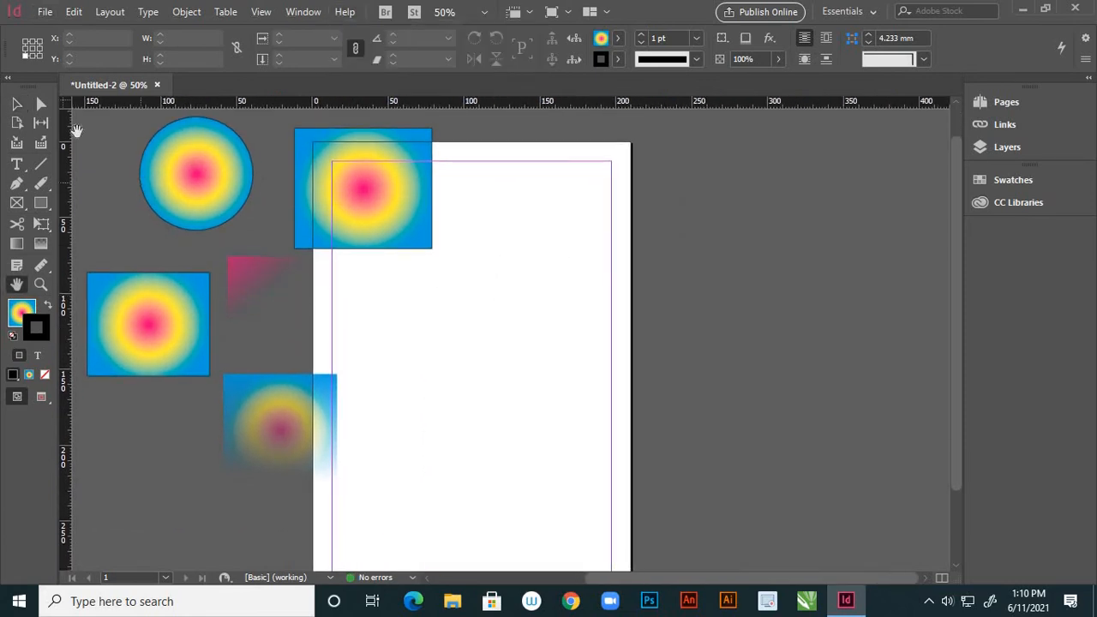
left_click(15, 100)
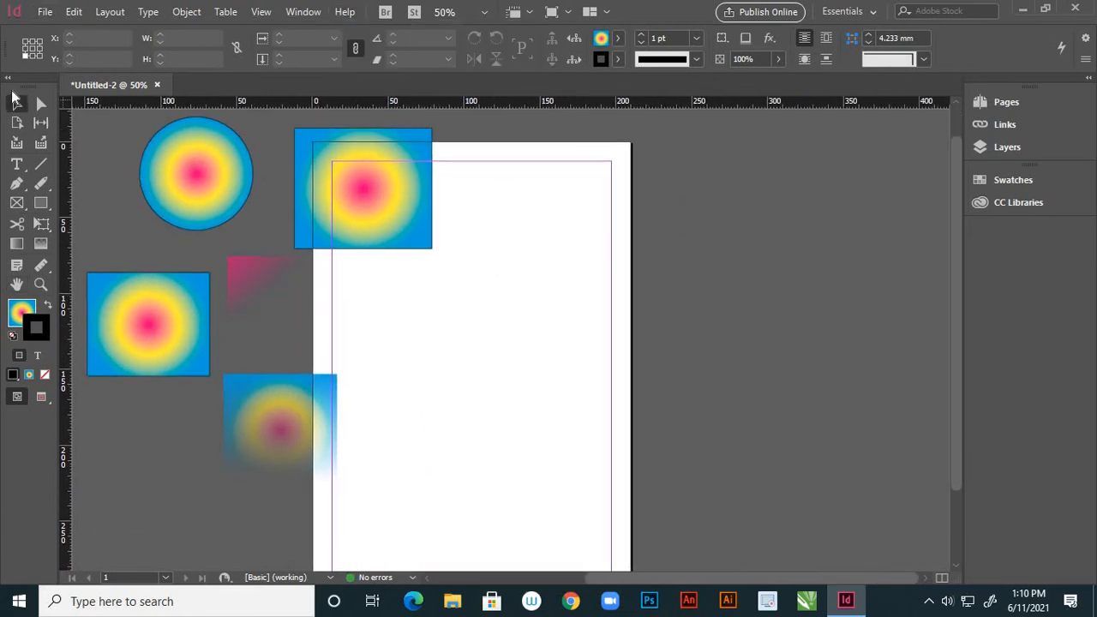
left_click(44, 12)
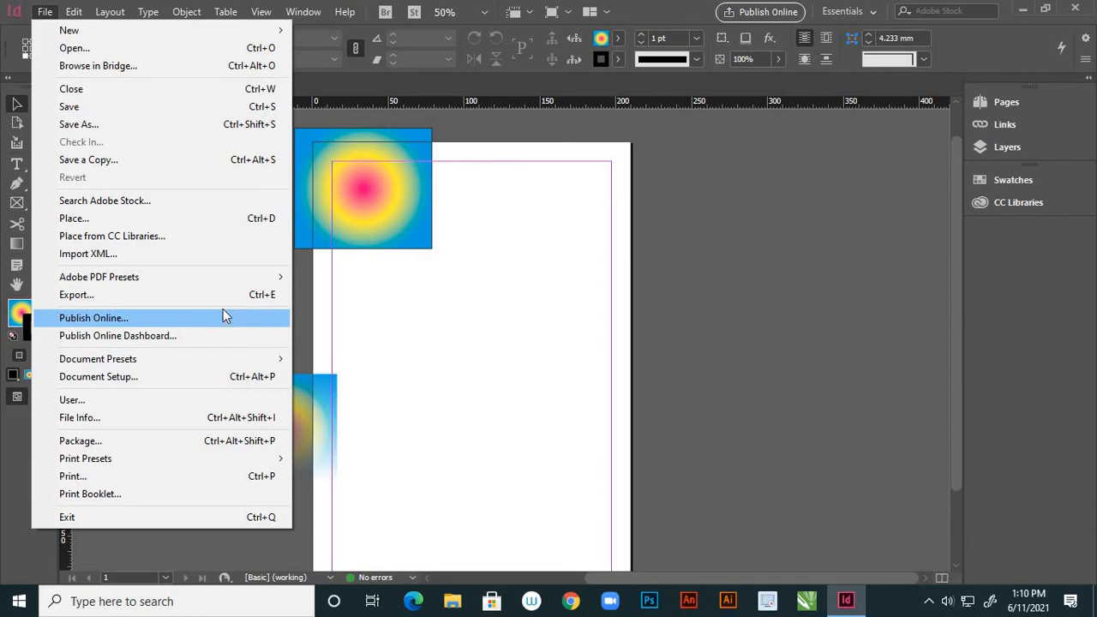
left_click(118, 220)
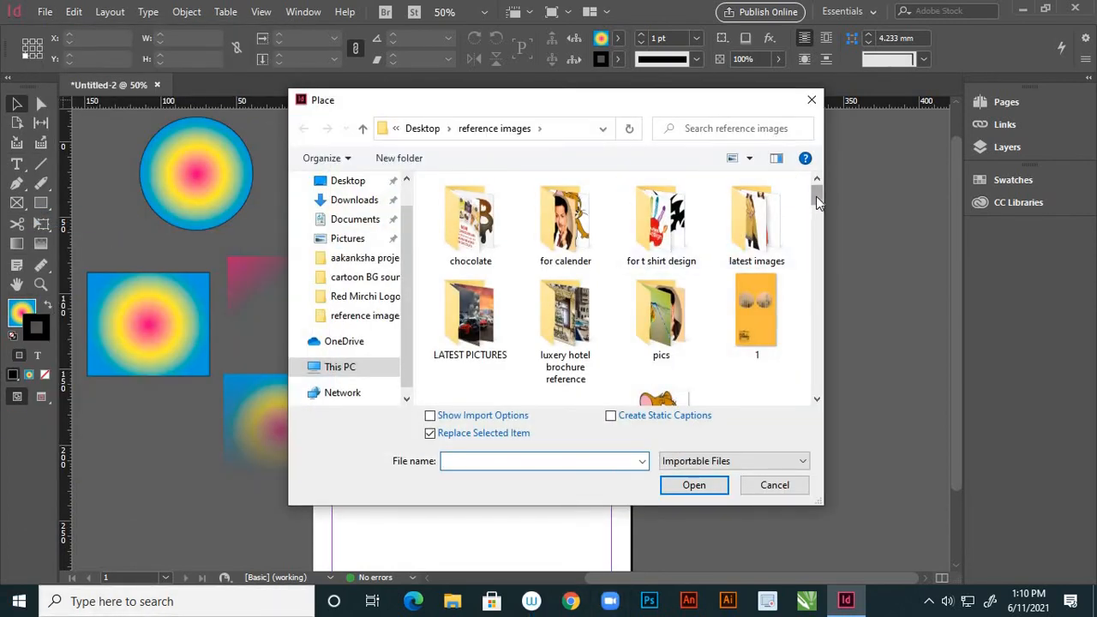
left_click_drag(816, 196, 849, 361)
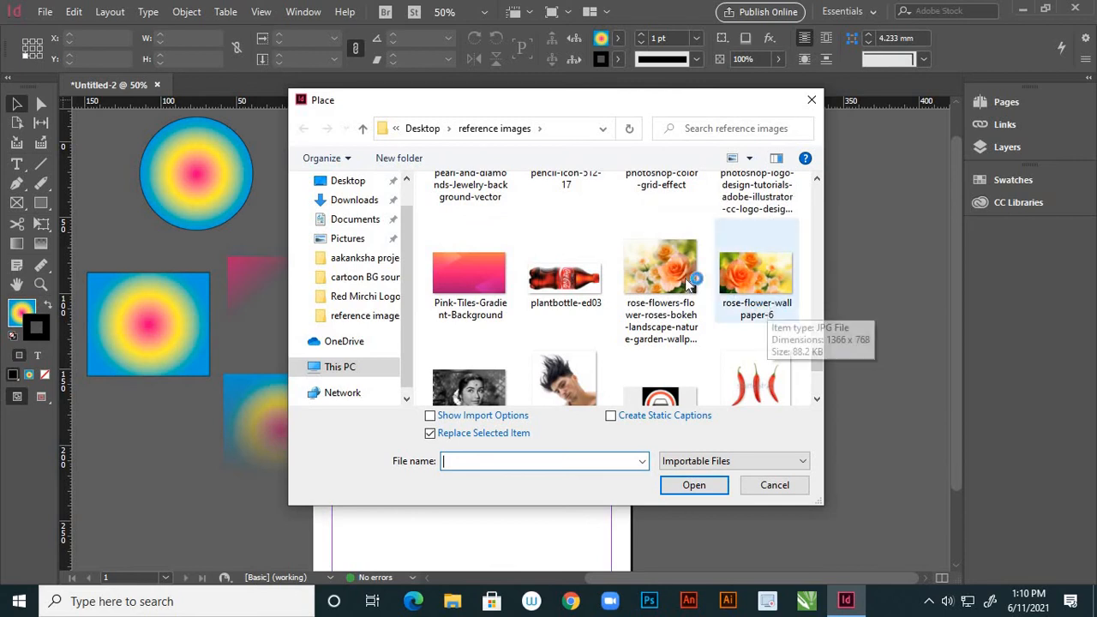
left_click(746, 287)
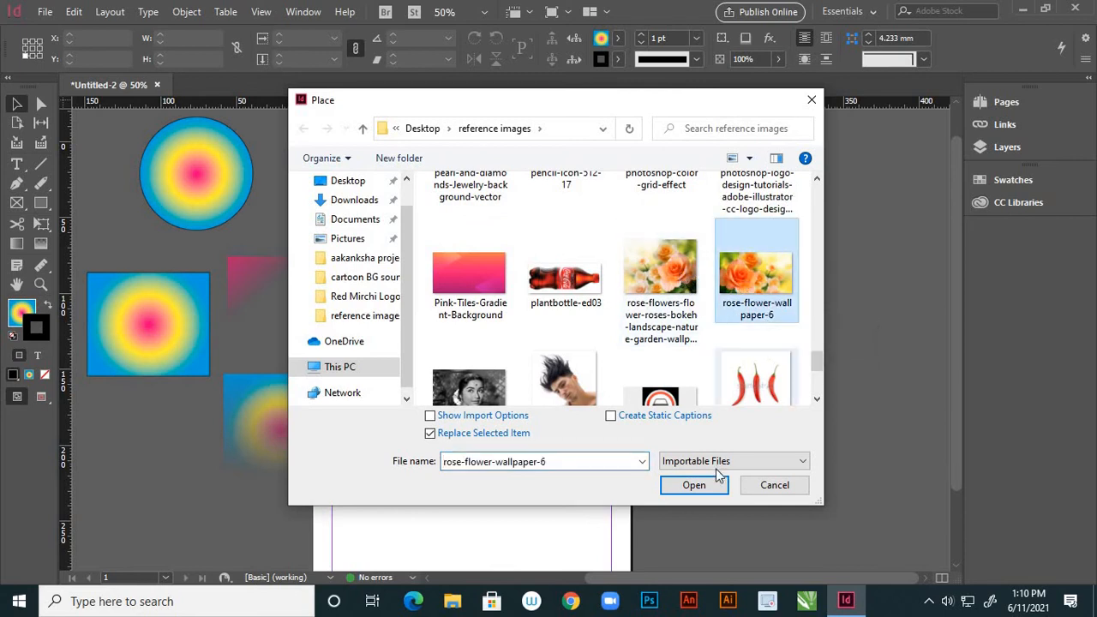
left_click(705, 487)
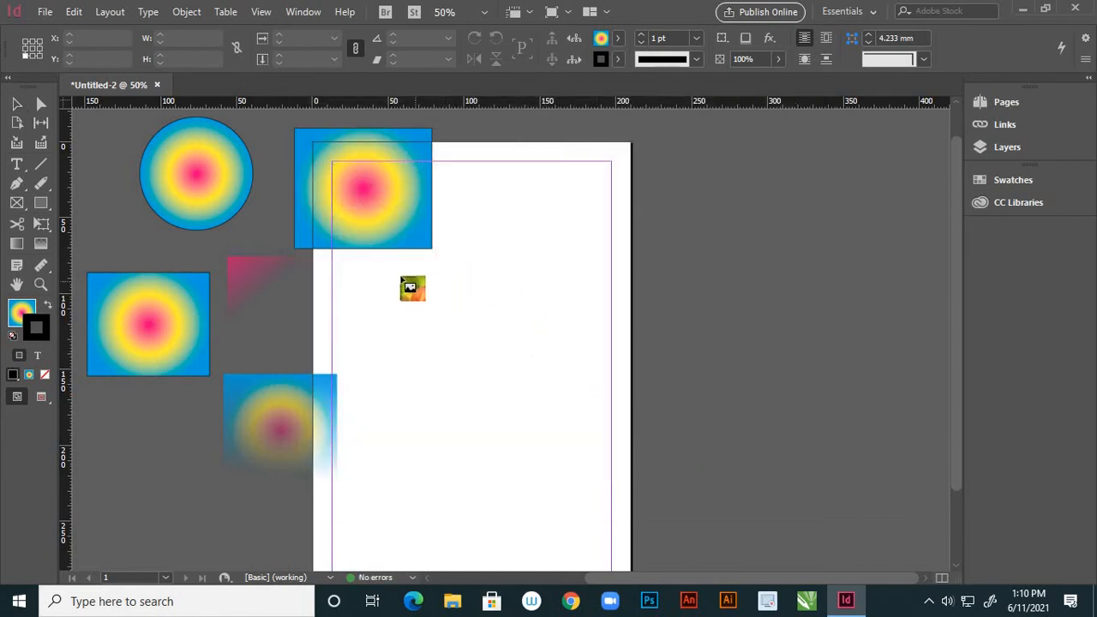
left_click_drag(399, 275, 605, 493)
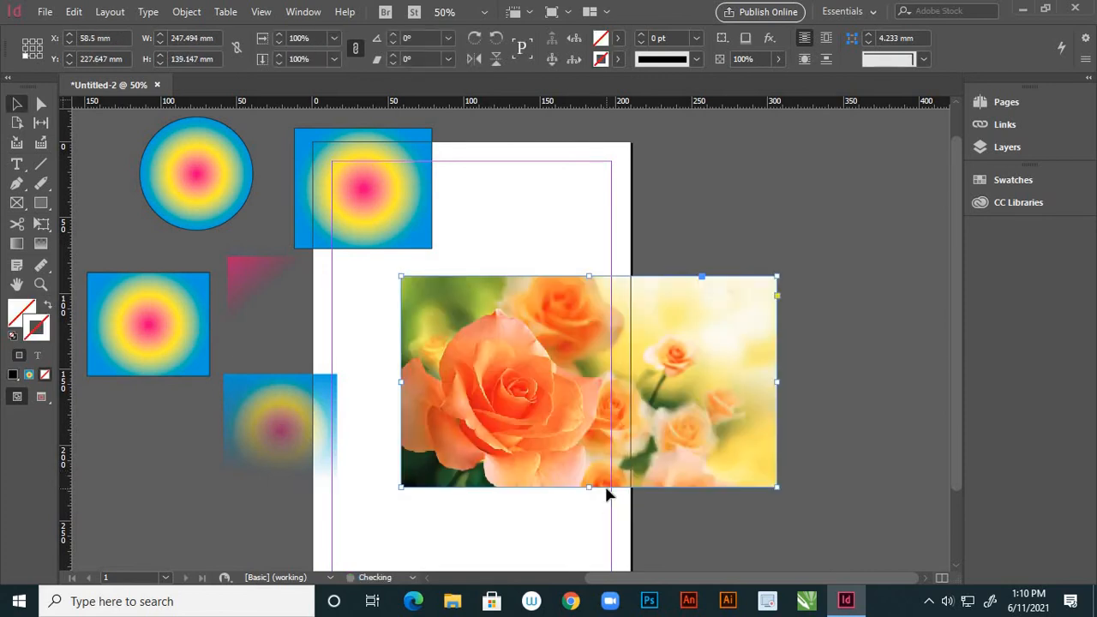
- Try Gradient Feather fades on the rose image, first from its upper-right corner, then upwards from its lower edge at several angles and lengths
left_click(18, 103)
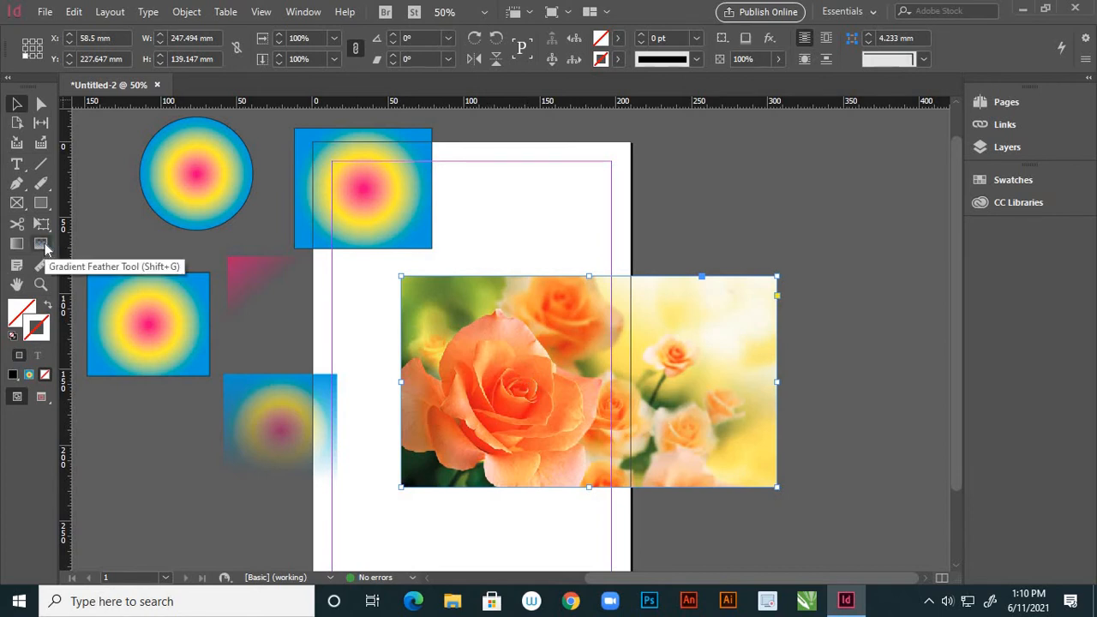
left_click(44, 248)
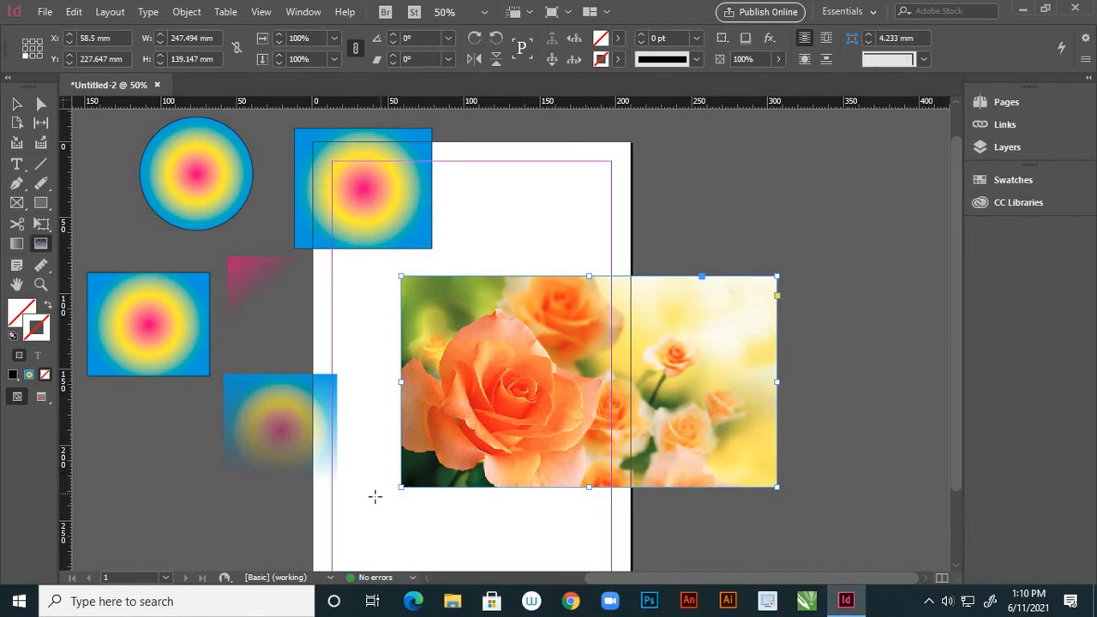
left_click_drag(775, 278, 618, 373)
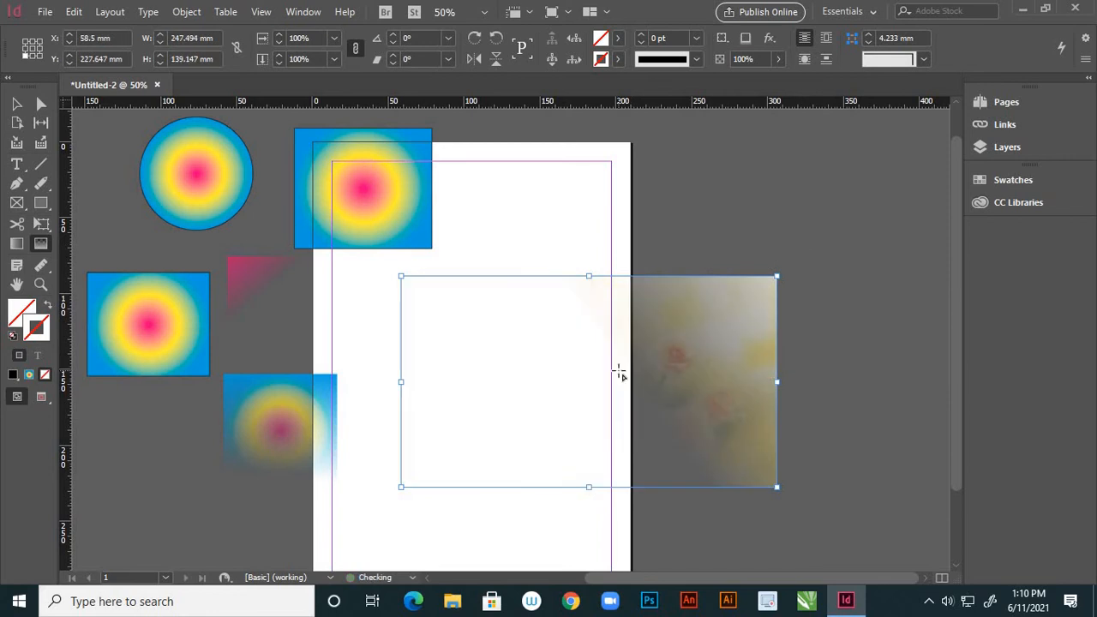
left_click_drag(390, 533, 504, 454)
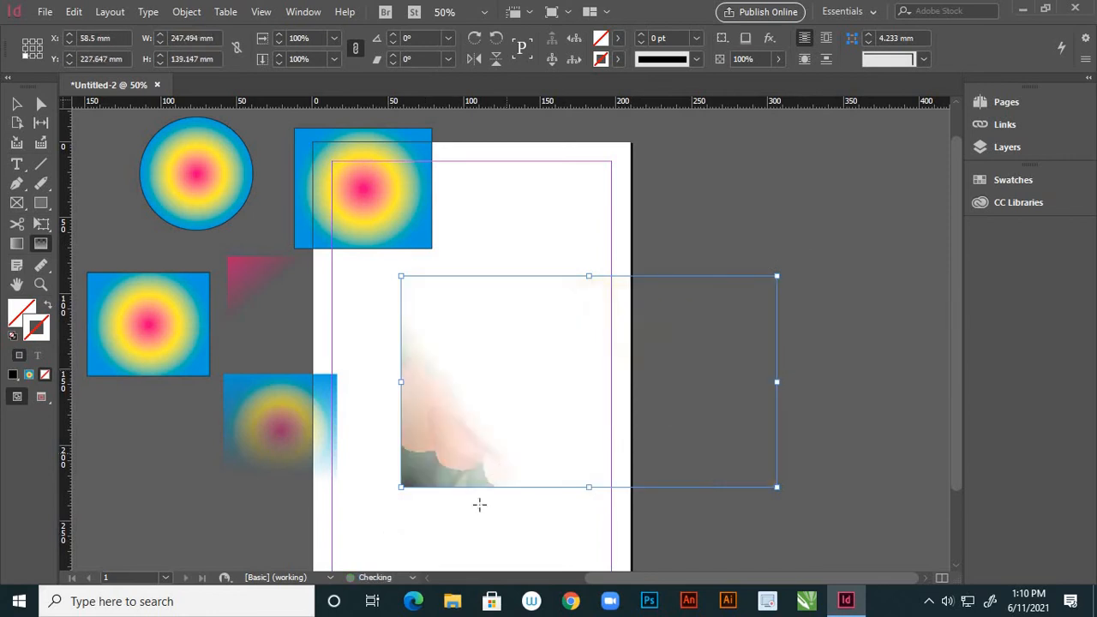
left_click_drag(463, 545, 583, 439)
left_click_drag(485, 529, 651, 395)
left_click_drag(568, 517, 679, 388)
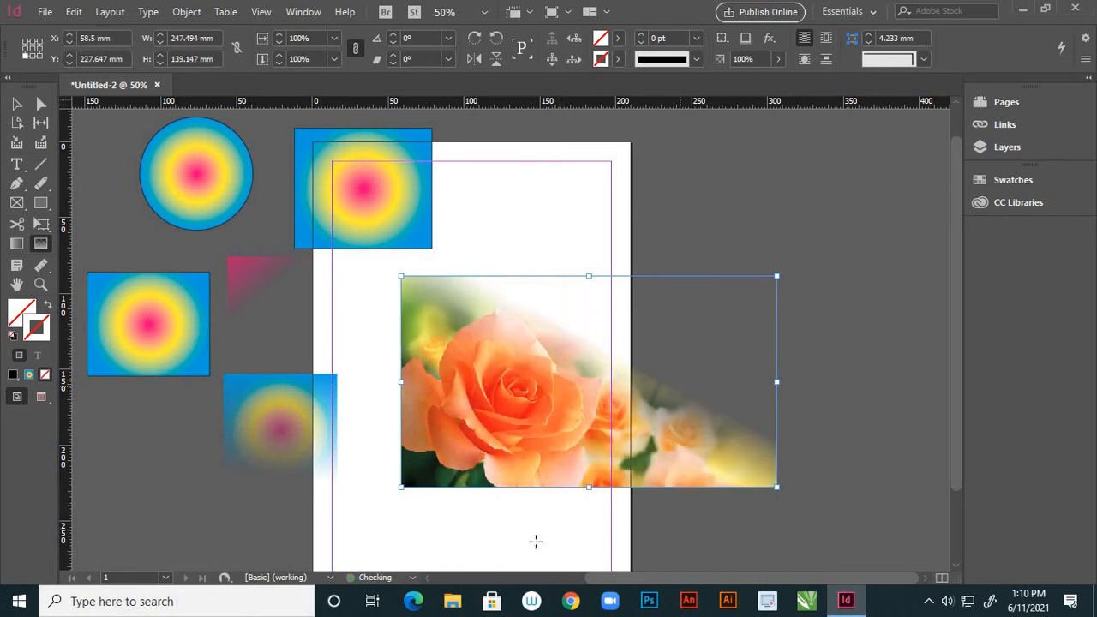
left_click_drag(541, 543, 607, 274)
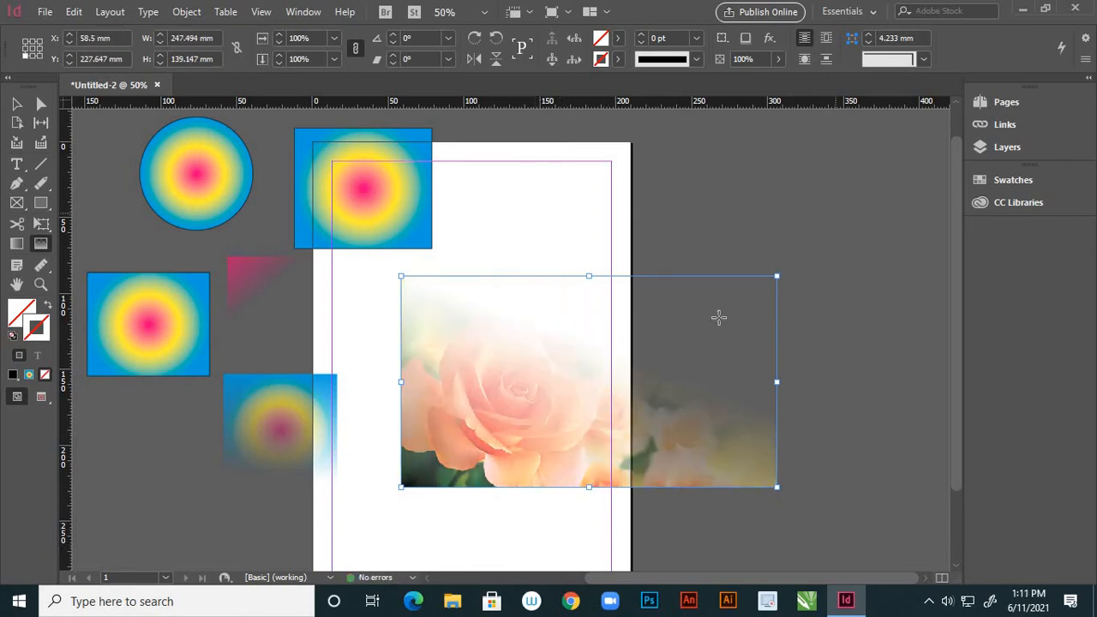
- Fade the rose image diagonally towards its lower-left corner with a long Gradient Feather starting above its upper-right part, and deselect it
left_click_drag(717, 316, 613, 390)
left_click_drag(830, 327, 566, 394)
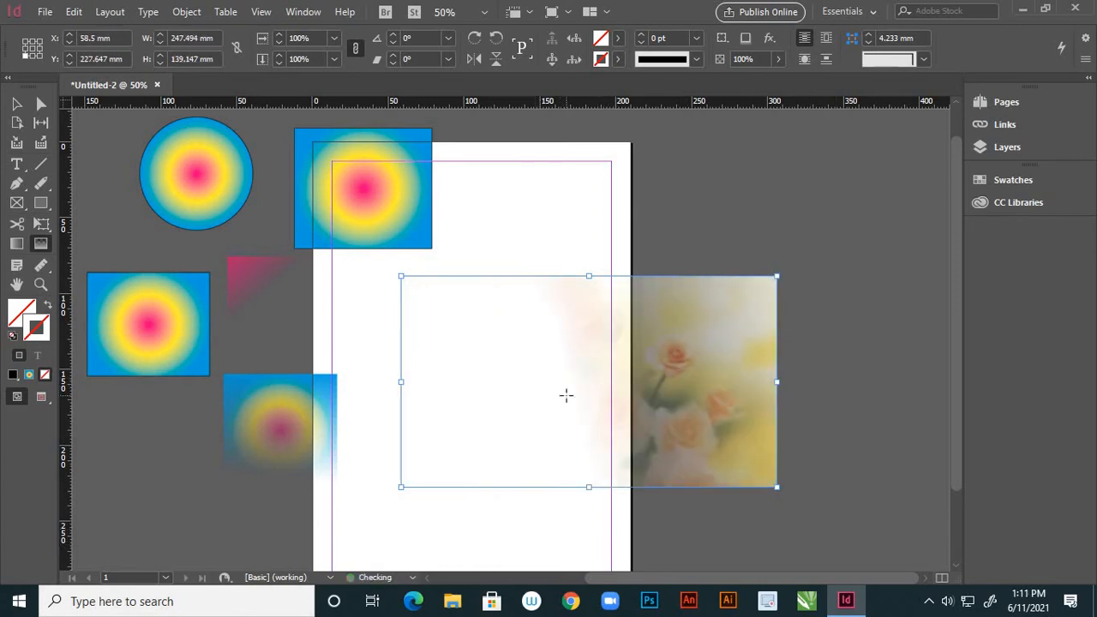
left_click_drag(832, 297, 519, 421)
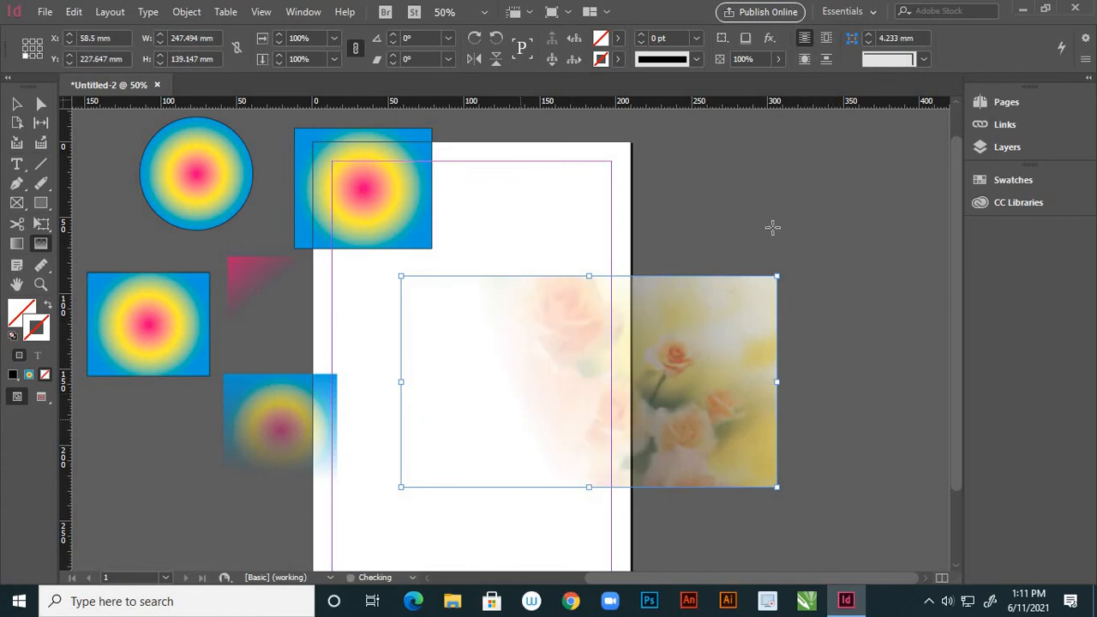
left_click_drag(773, 227, 457, 447)
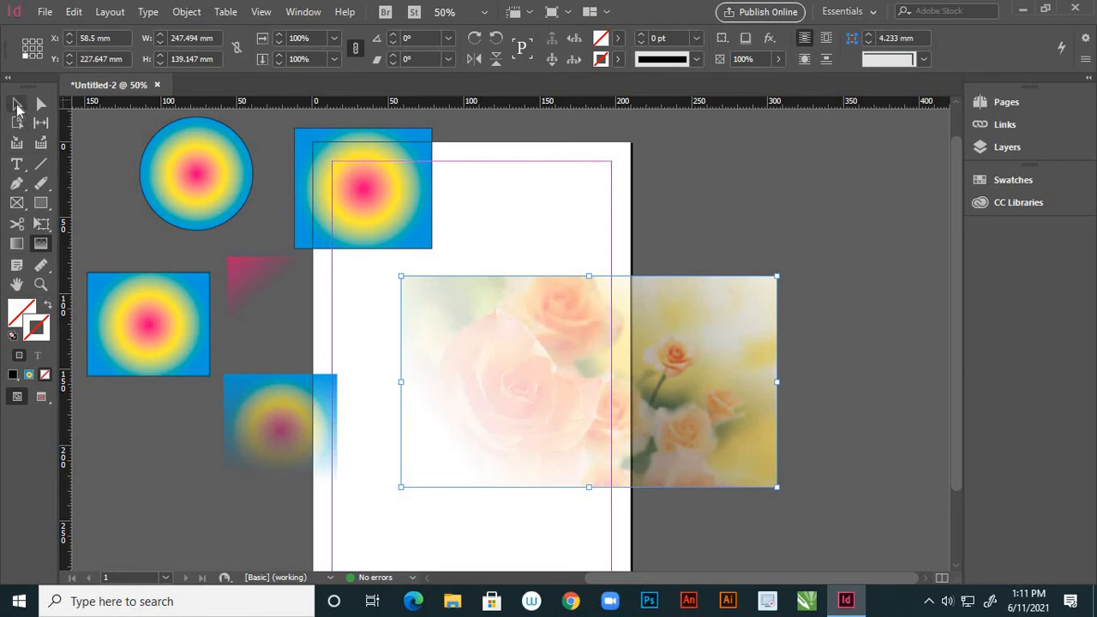
left_click(18, 105)
left_click(831, 227)
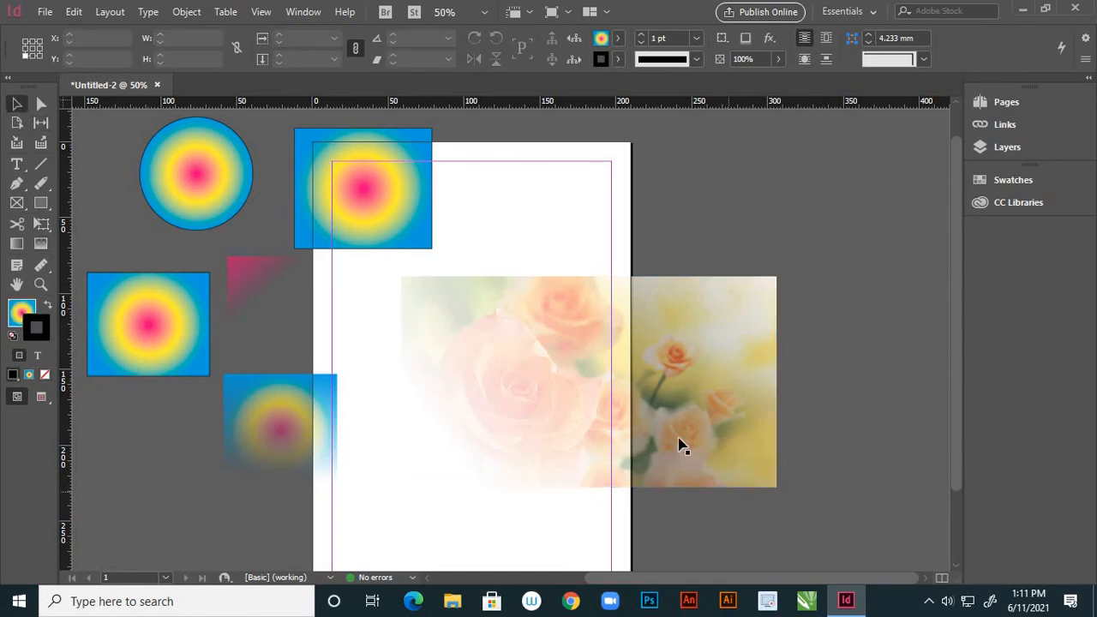
- Give the feathered rose image a dark red stroke of colour 2d0000 and deselect it
left_click(694, 378)
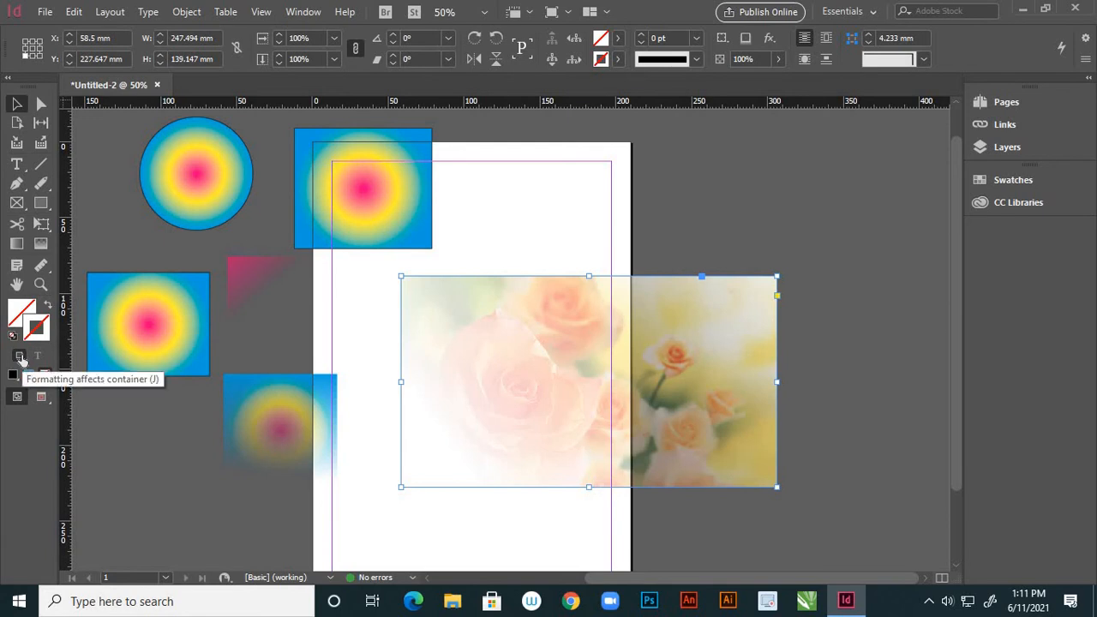
double_click(46, 330)
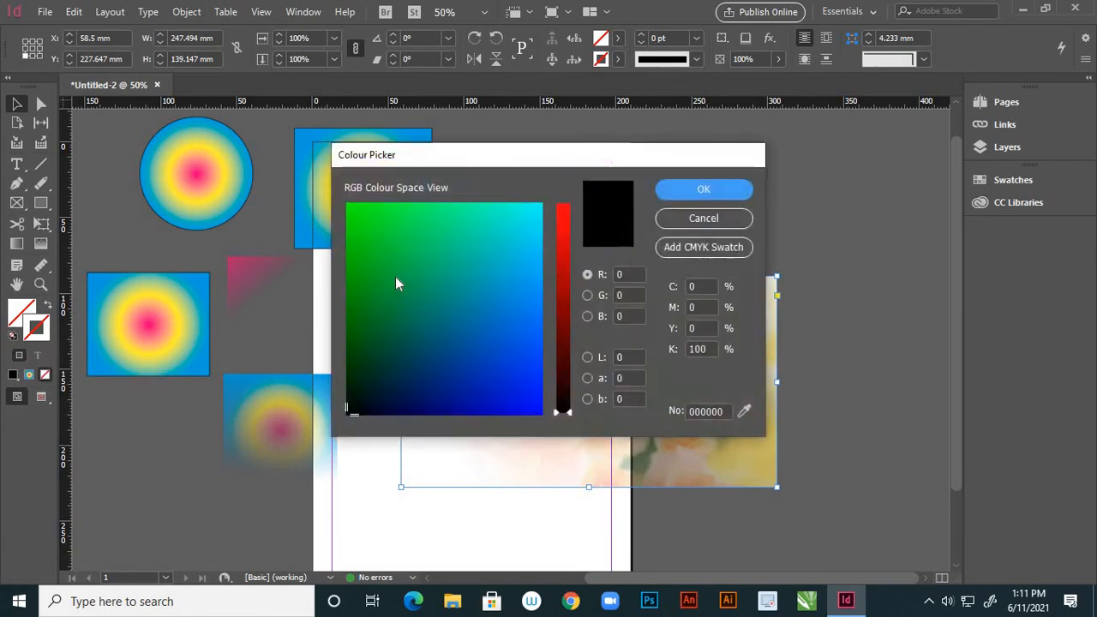
left_click(565, 375)
left_click(709, 190)
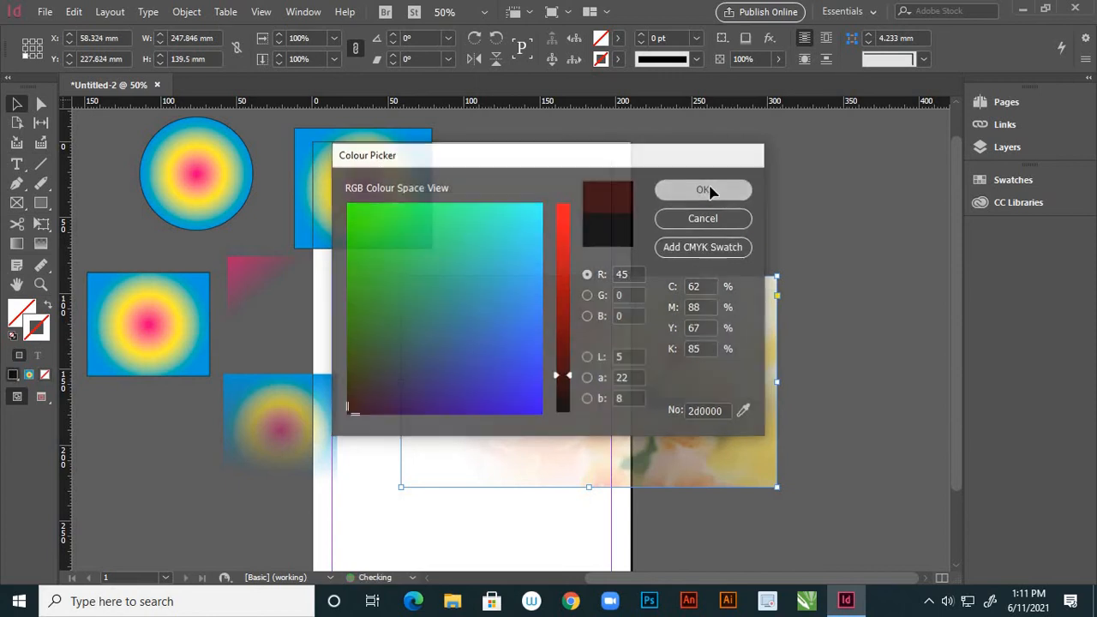
left_click(728, 251)
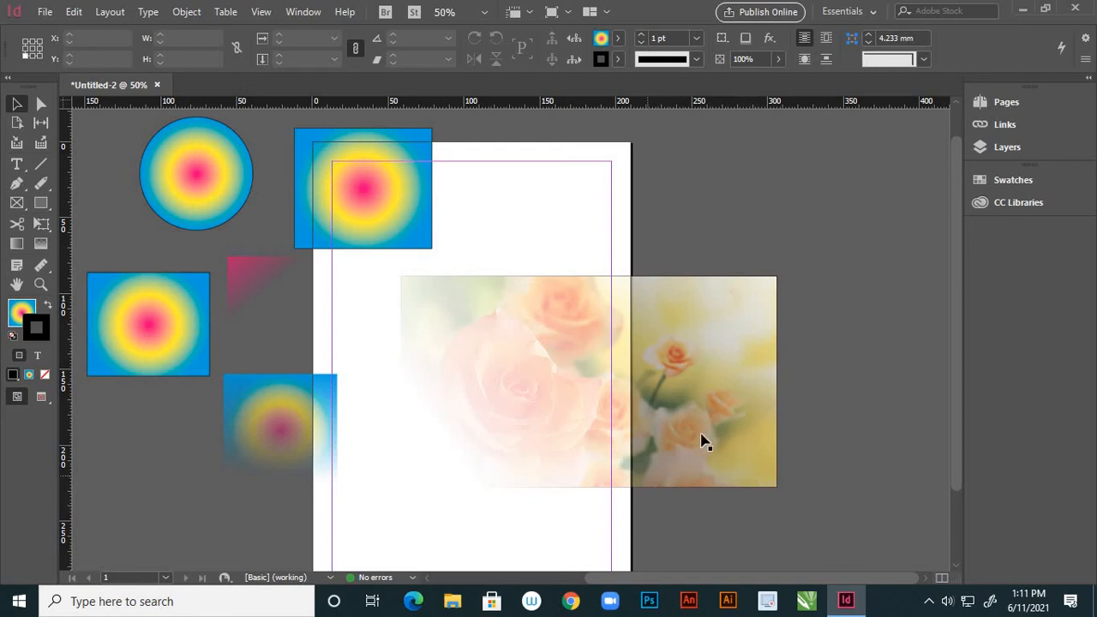
- Set the stroke weight of the rose image to 10 pt and deselect it
left_click(698, 329)
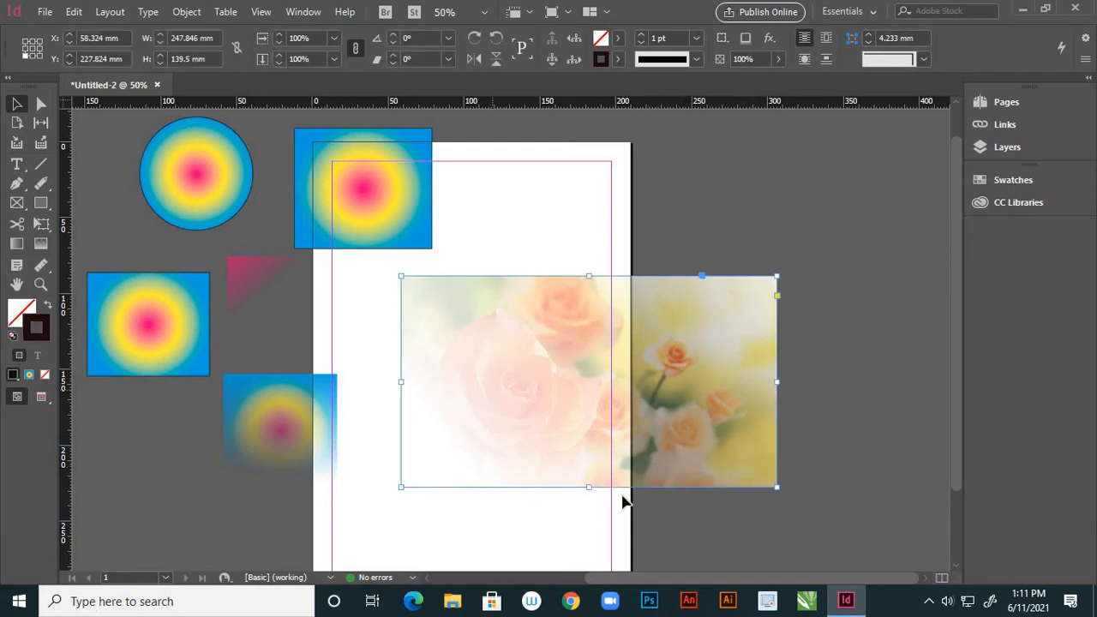
left_click(695, 39)
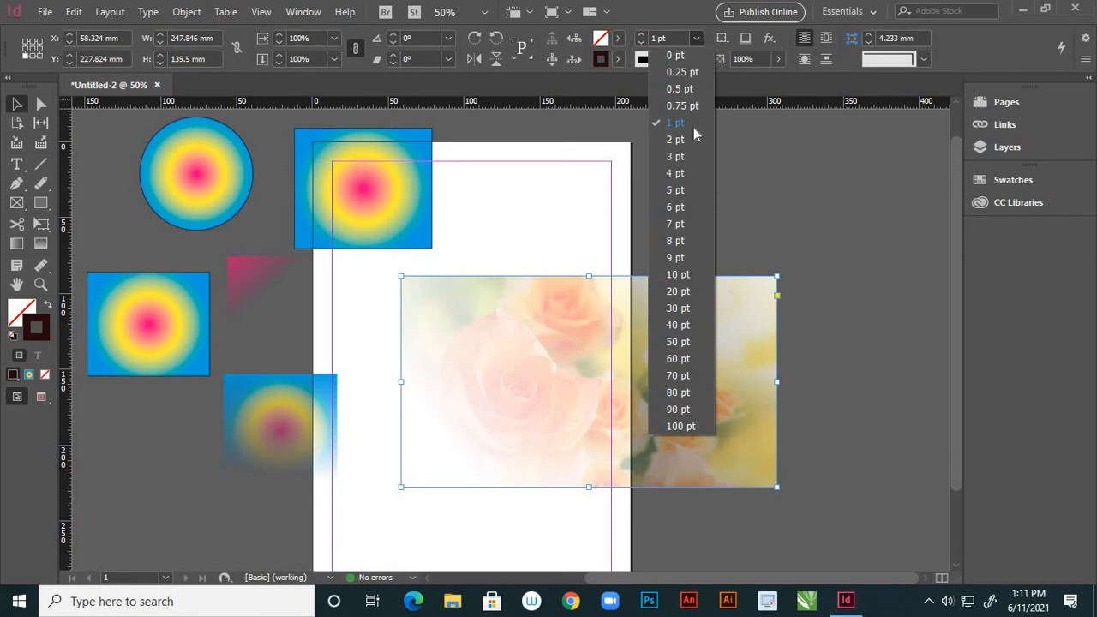
left_click(678, 274)
left_click(725, 190)
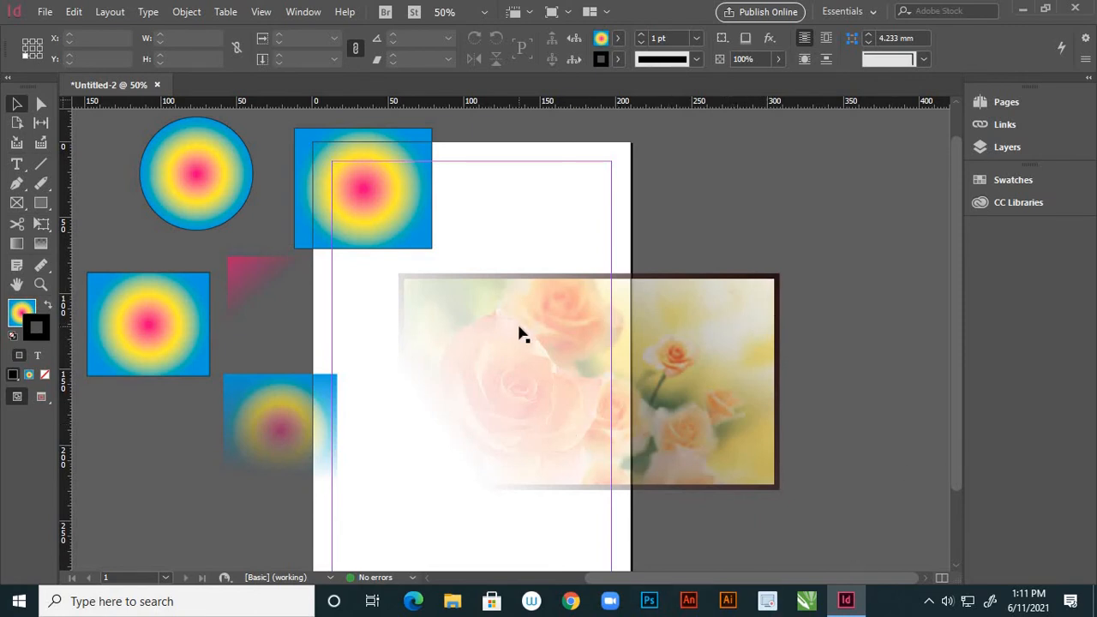
- Select the stroked rose image, show the frame edges for all objects, and deselect it
left_click(677, 328)
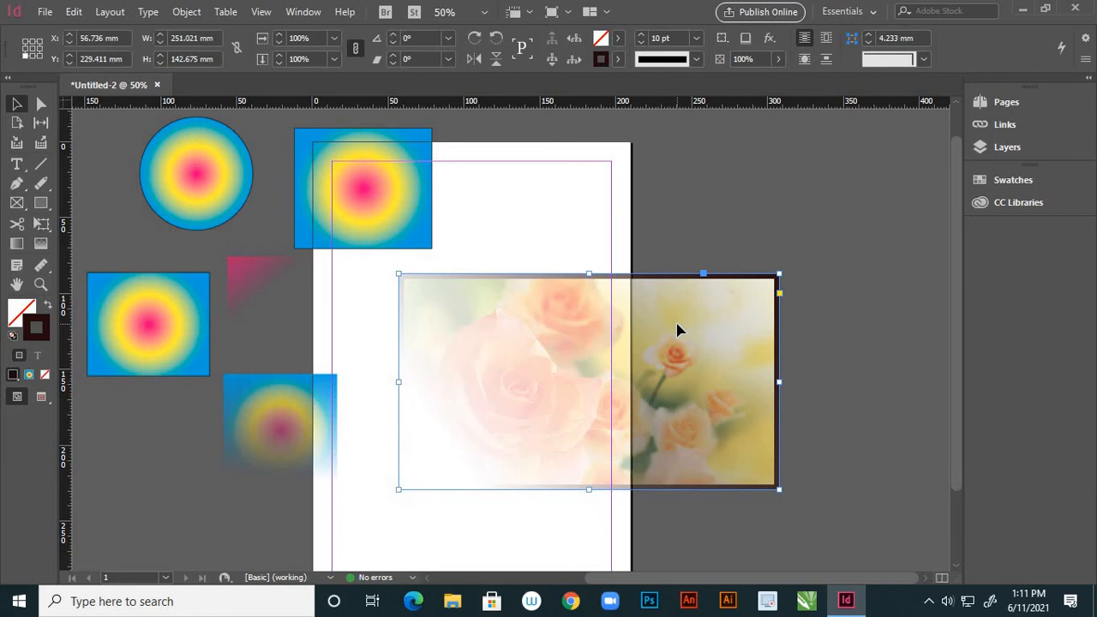
left_click(266, 14)
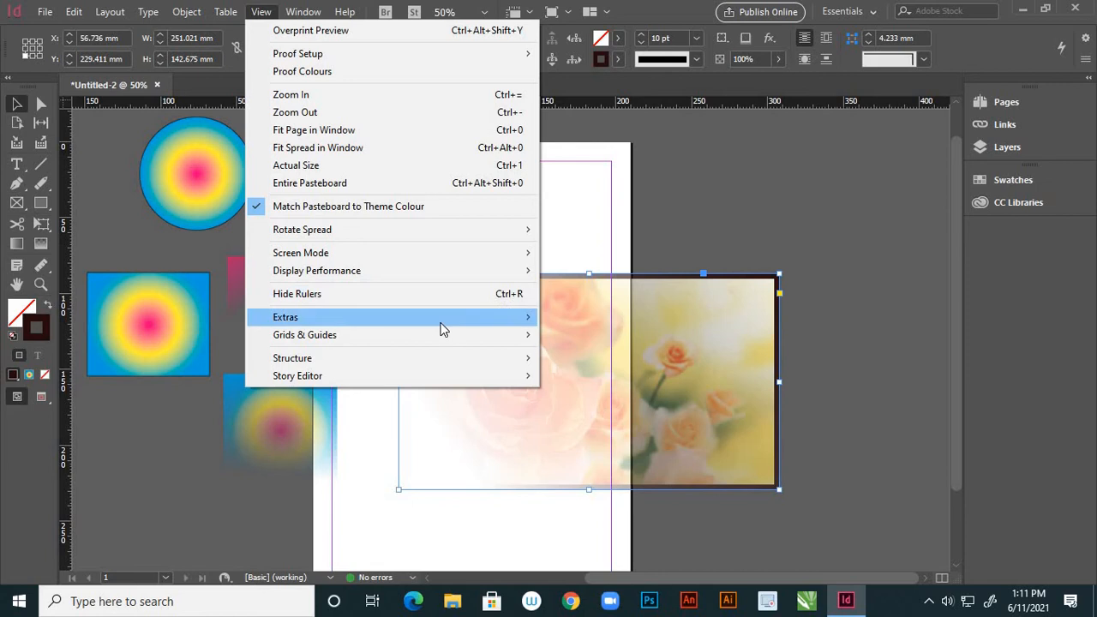
mouse_move(480, 320)
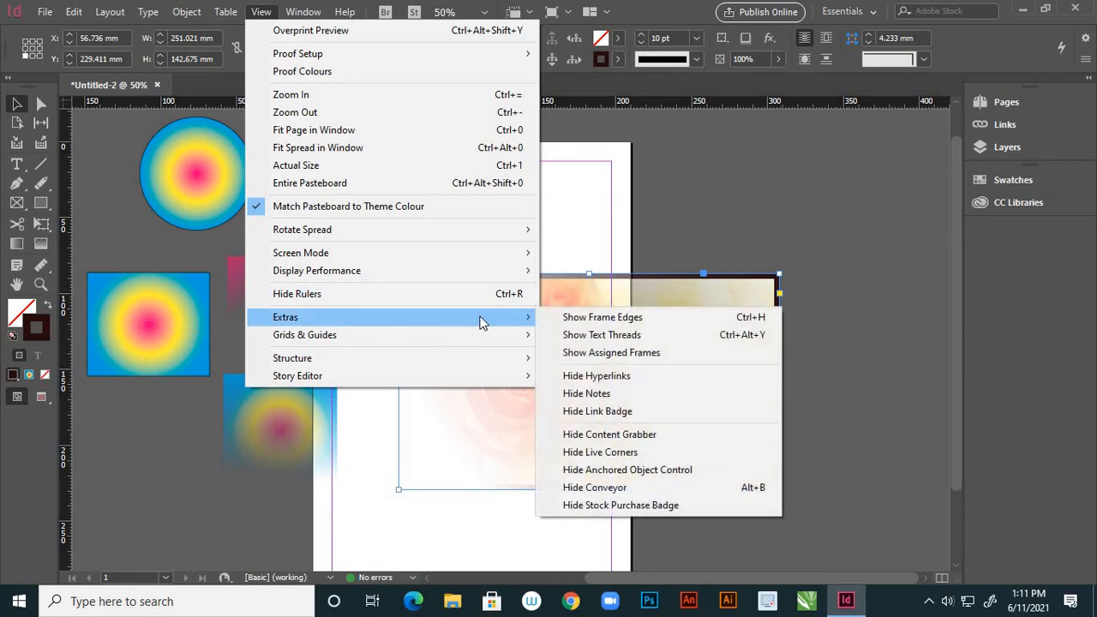
left_click(553, 317)
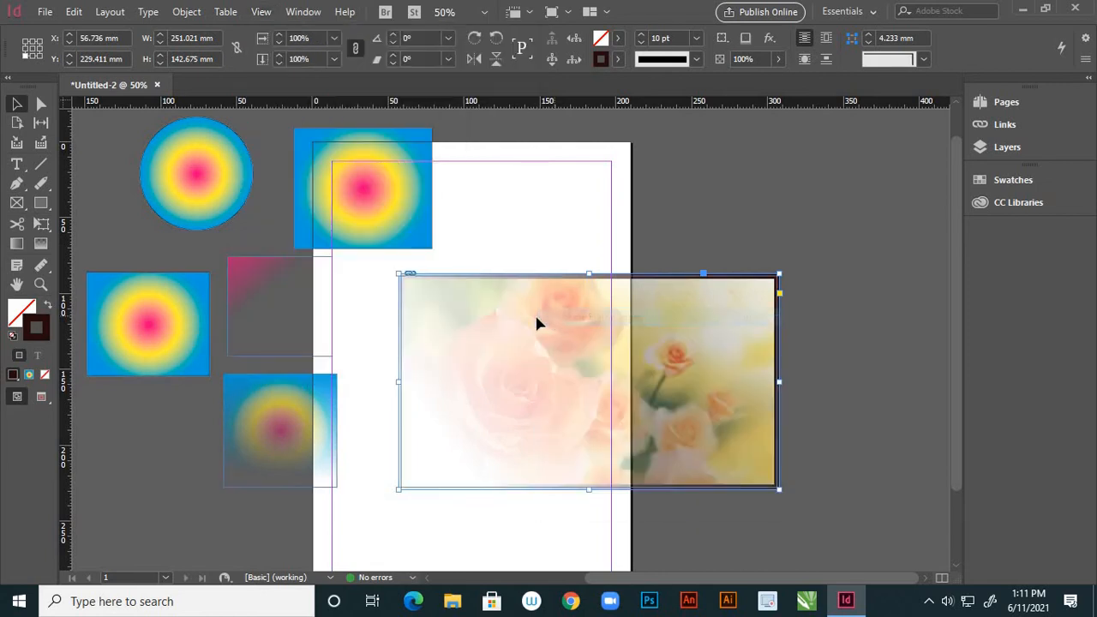
left_click(695, 209)
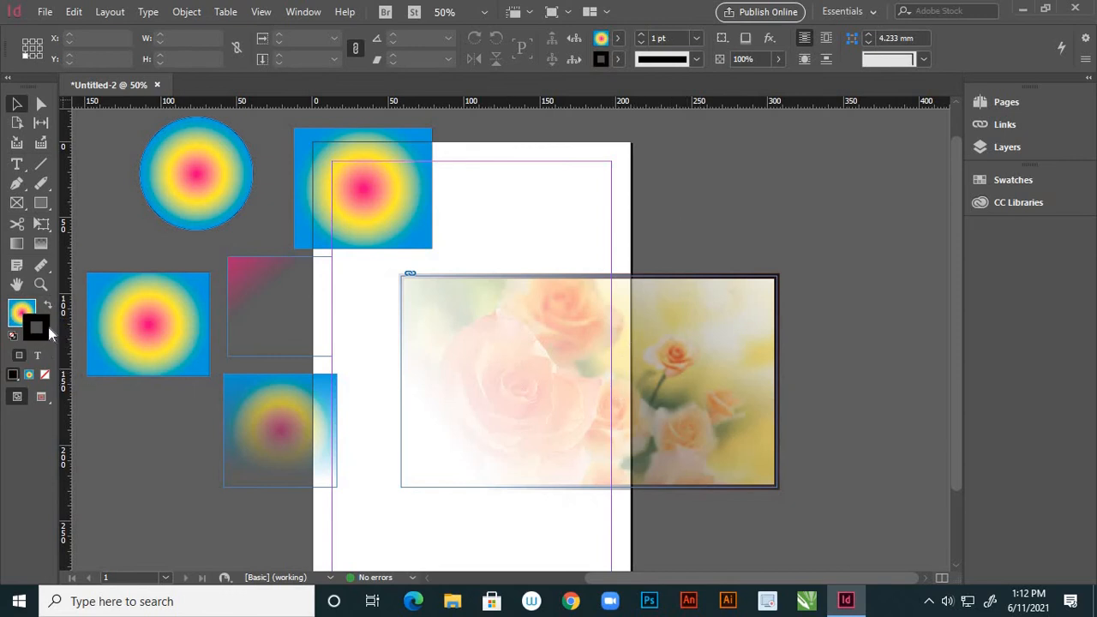
- Remove the stroke from the feathered rose image and deselect it
left_click(474, 294)
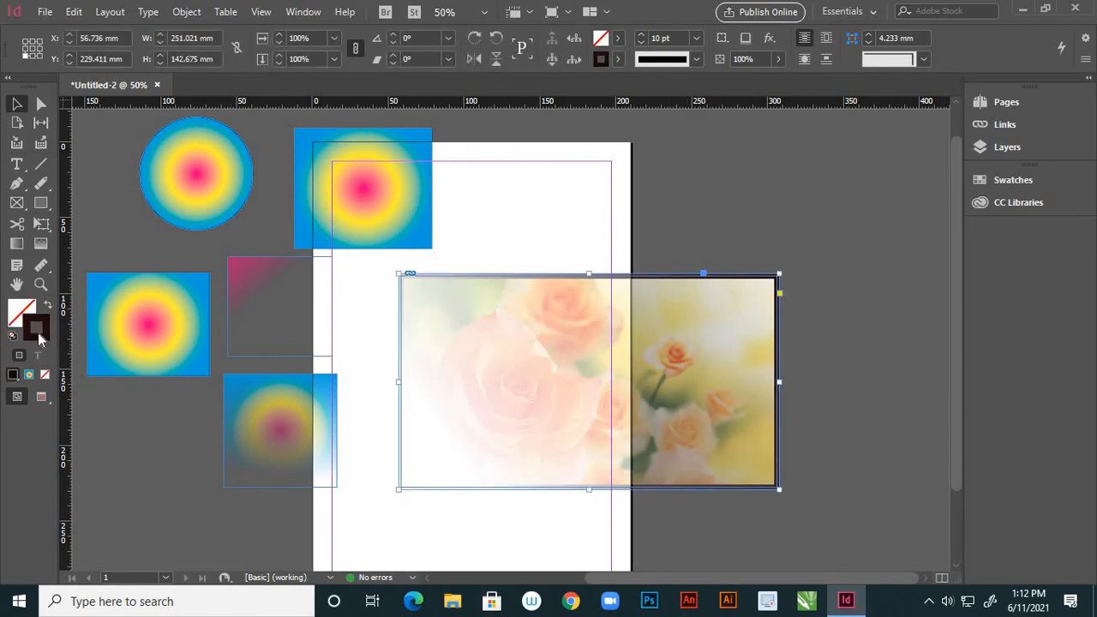
left_click(48, 378)
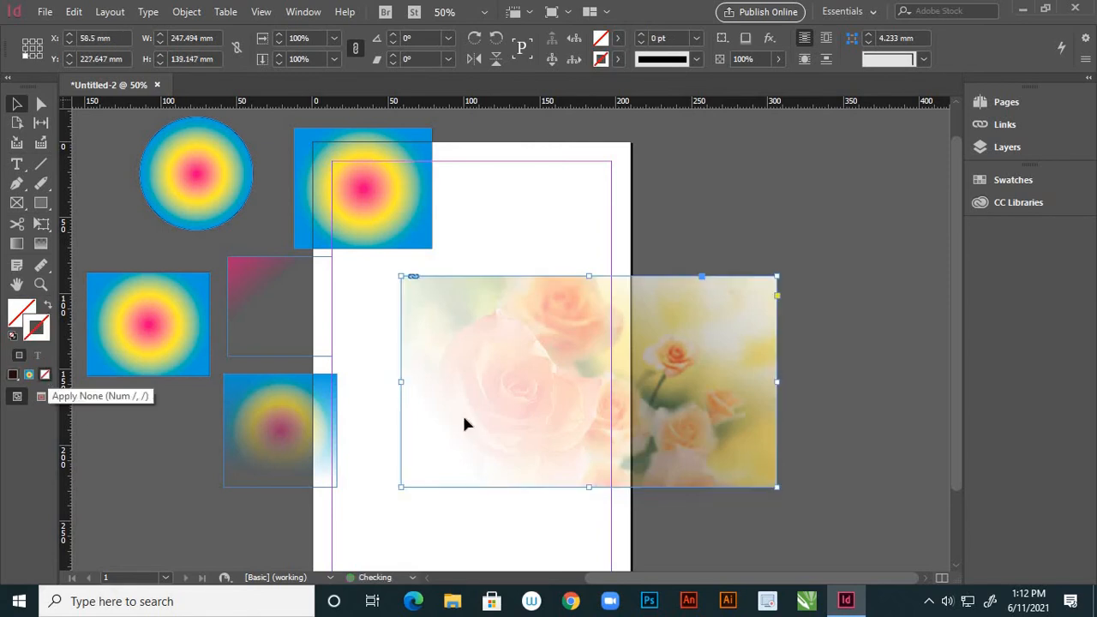
left_click(783, 196)
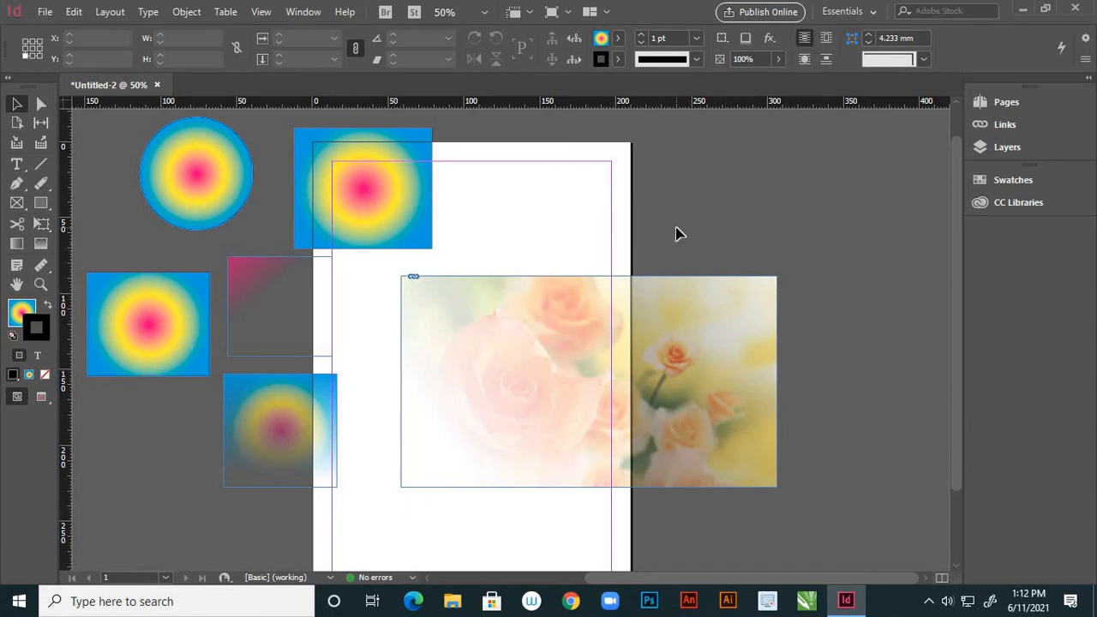
- Hide the frame edges of all objects, and move the rose image slightly left to X 54.75 mm
left_click(611, 320)
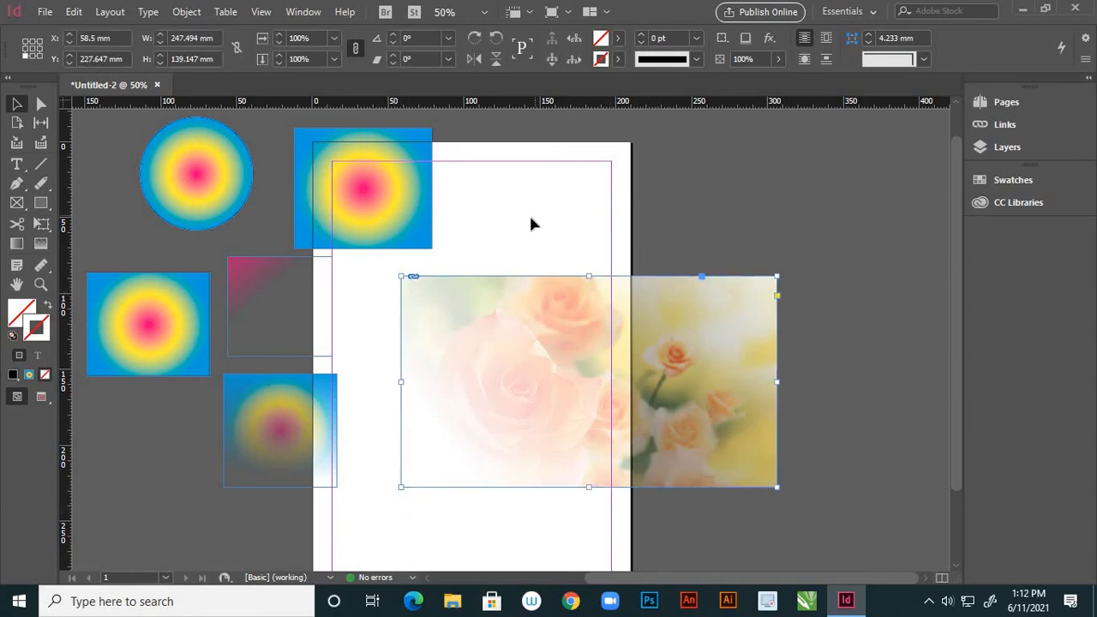
left_click(261, 13)
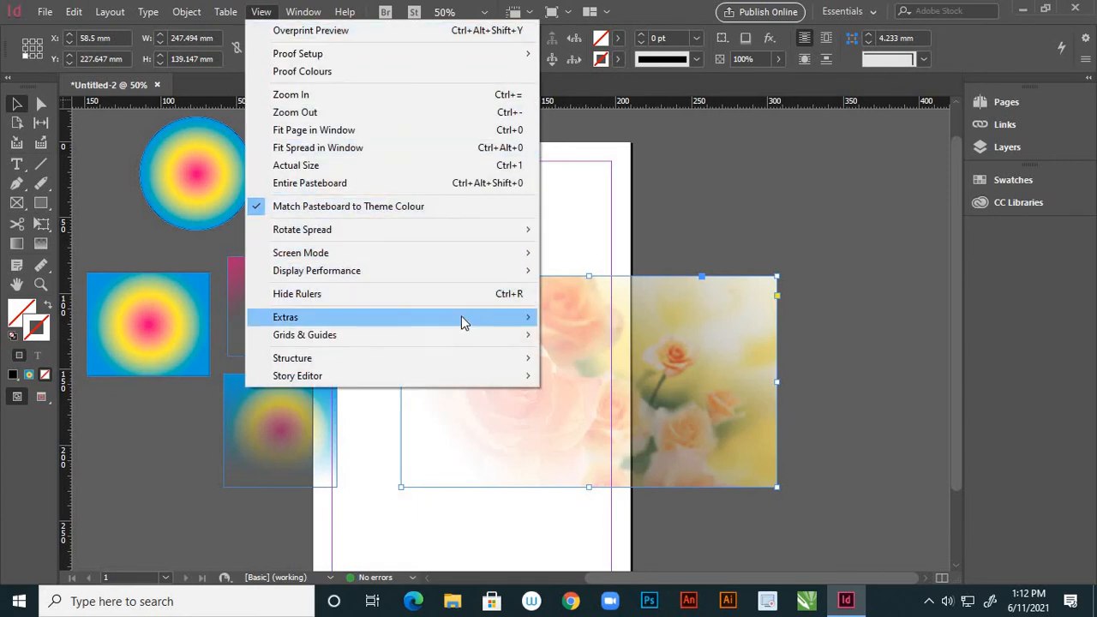
mouse_move(480, 319)
left_click(600, 317)
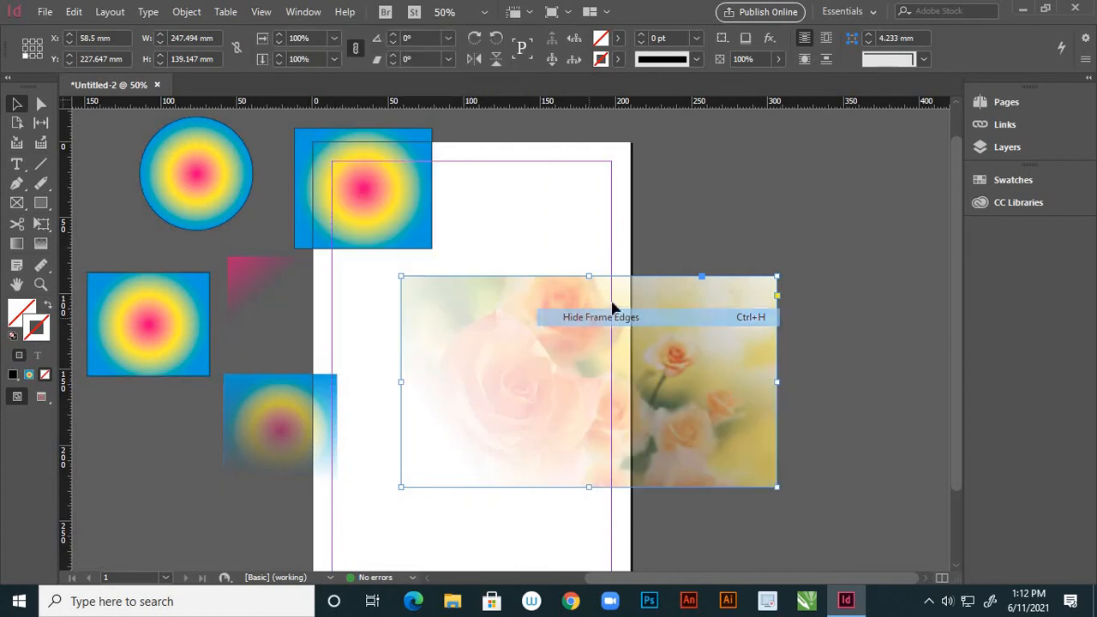
left_click(726, 206)
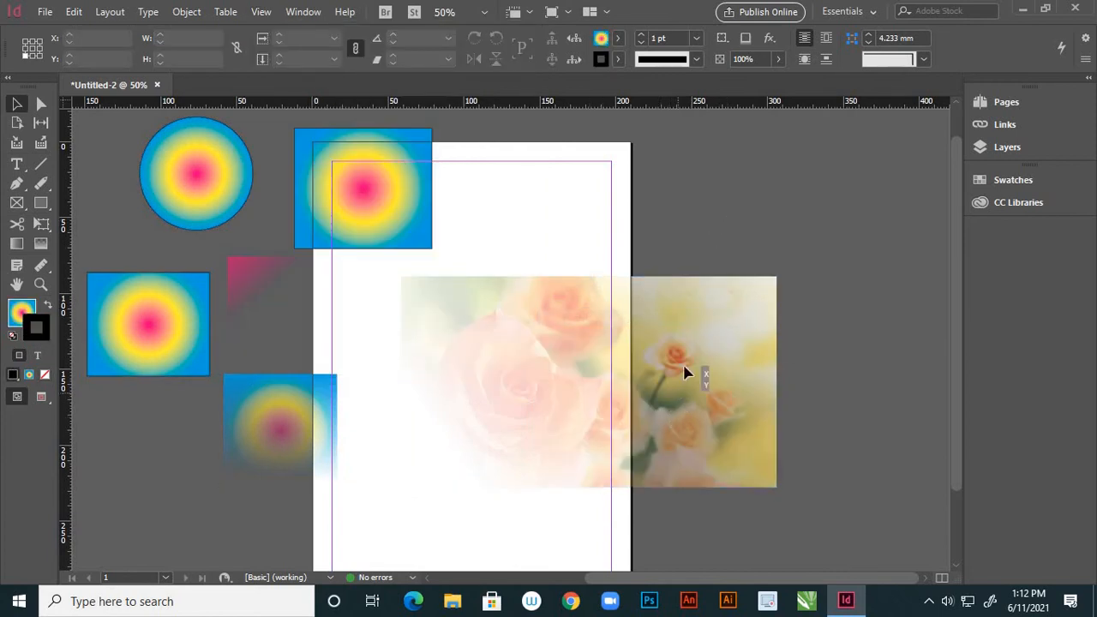
left_click_drag(685, 373, 516, 415)
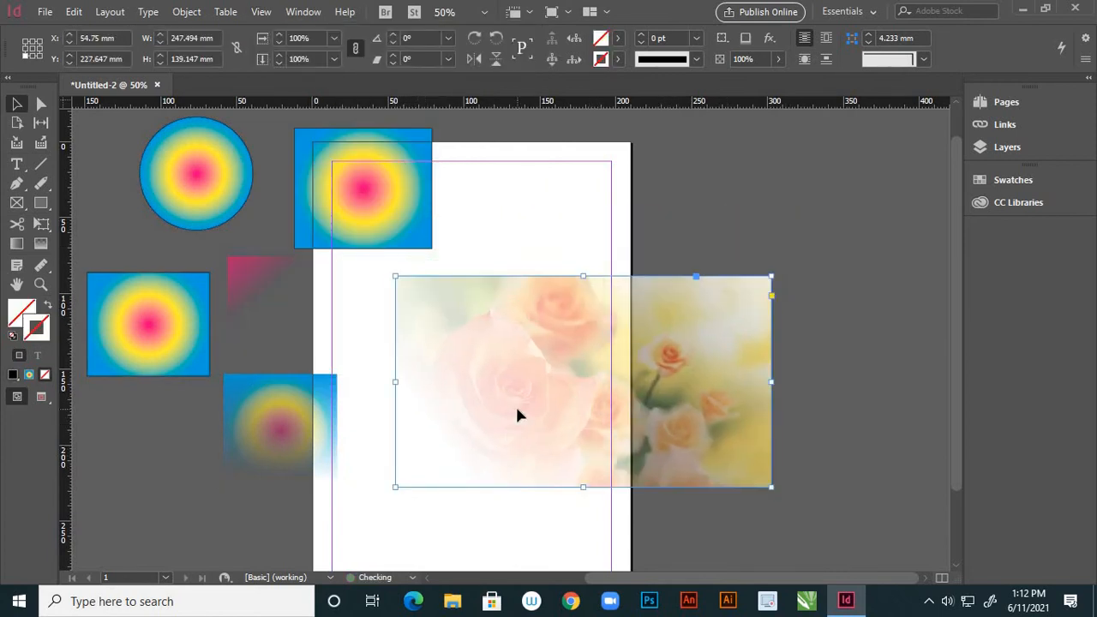
- Create a text frame about 107 by 12 mm over the rose image's upper-left part, containing "Greetings" at 24 pt
left_click(18, 165)
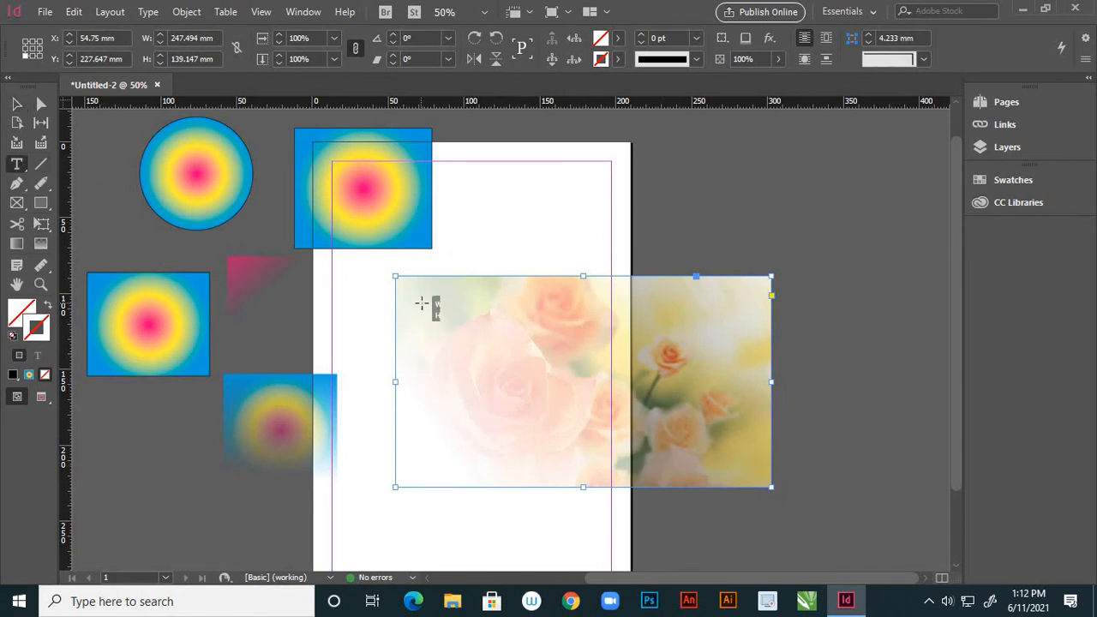
left_click_drag(420, 303, 582, 320)
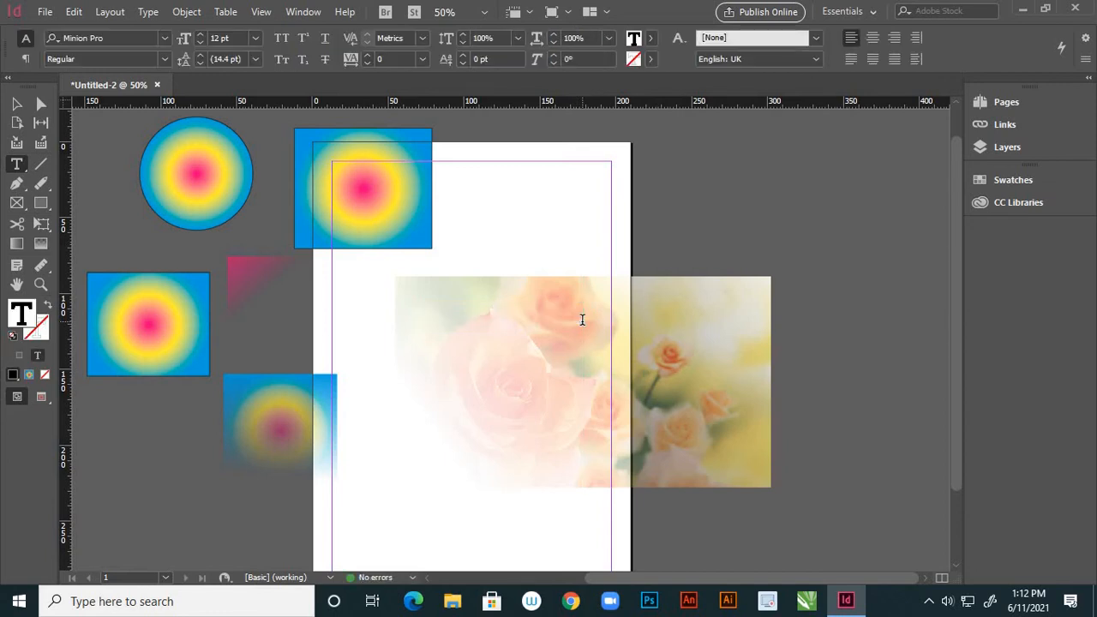
left_click(258, 38)
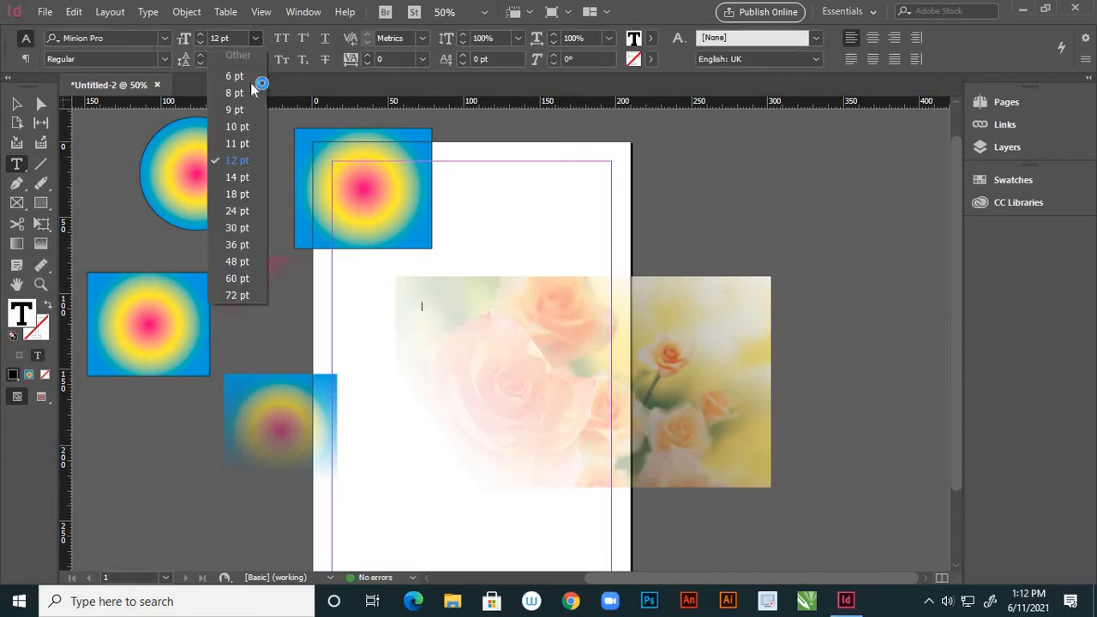
left_click(241, 216)
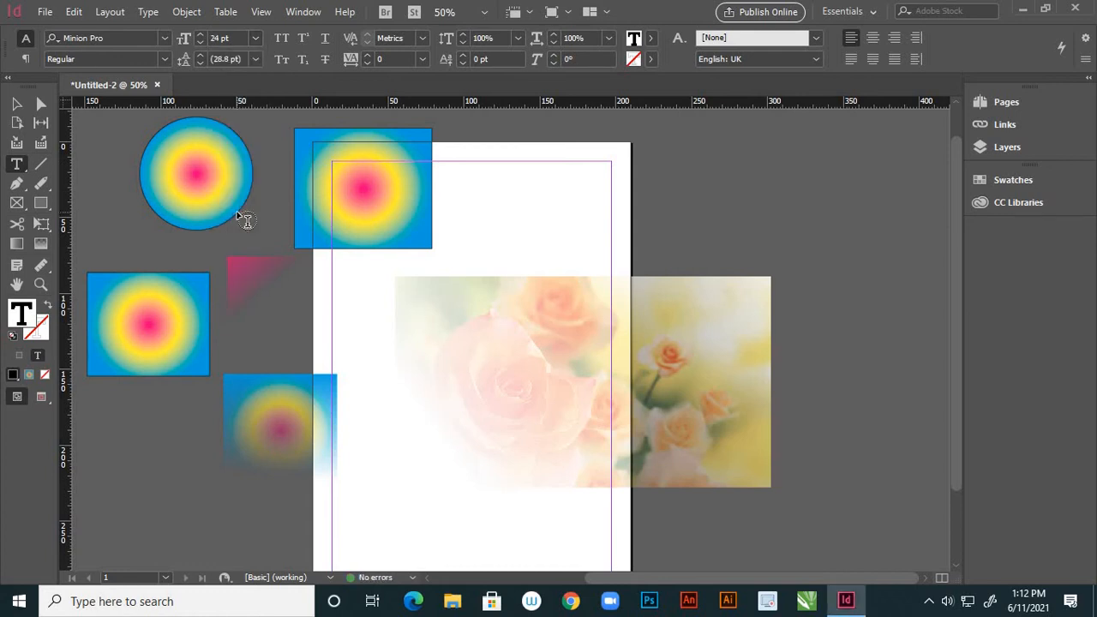
type("Greetings")
left_click(16, 104)
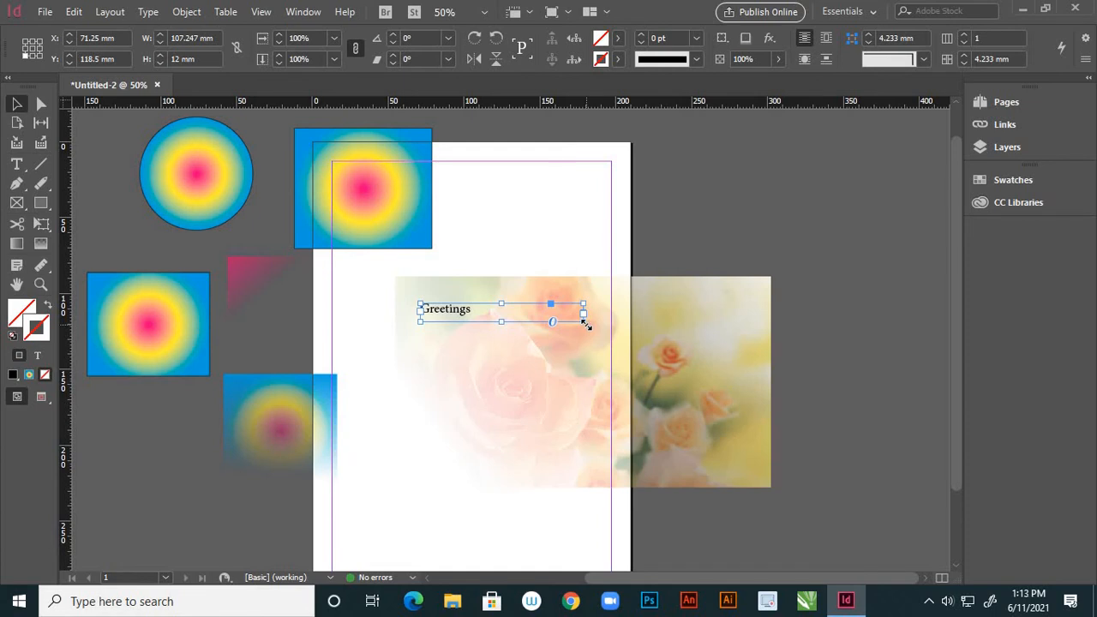
- Enlarge the Greetings frame to about 268 by 30 mm, and fit it tightly to its text
left_click_drag(584, 322, 645, 354)
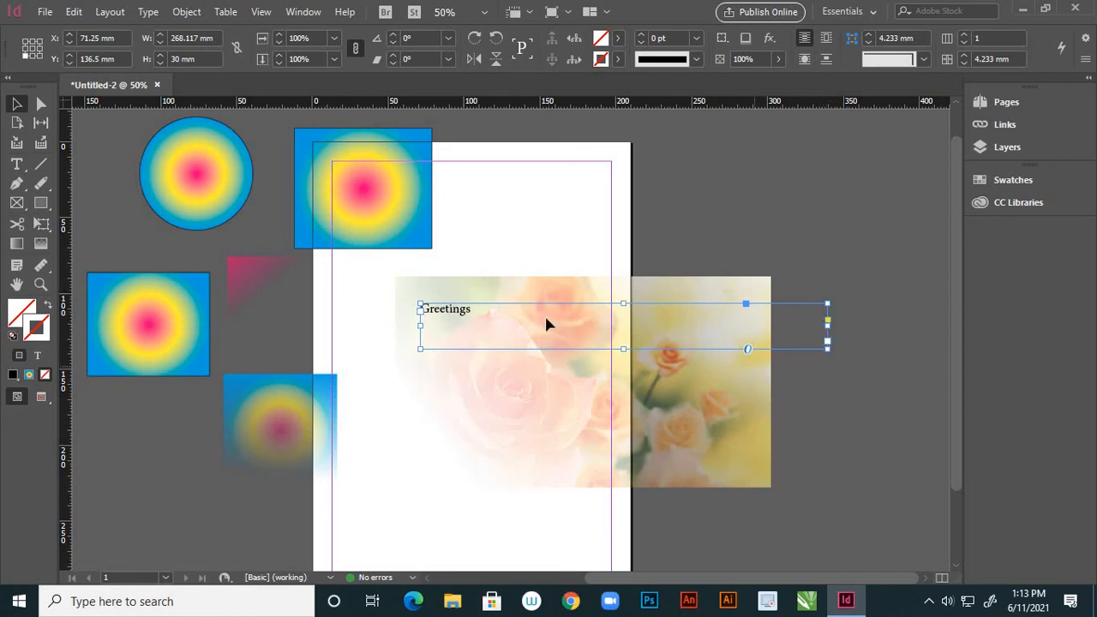
double_click(828, 350)
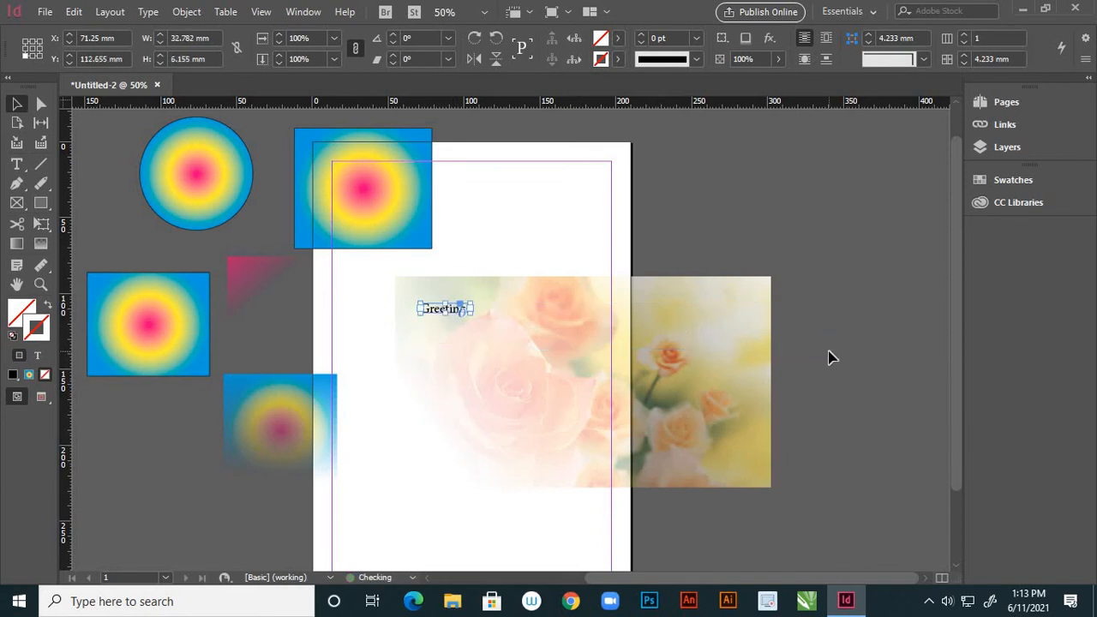
left_click(486, 314)
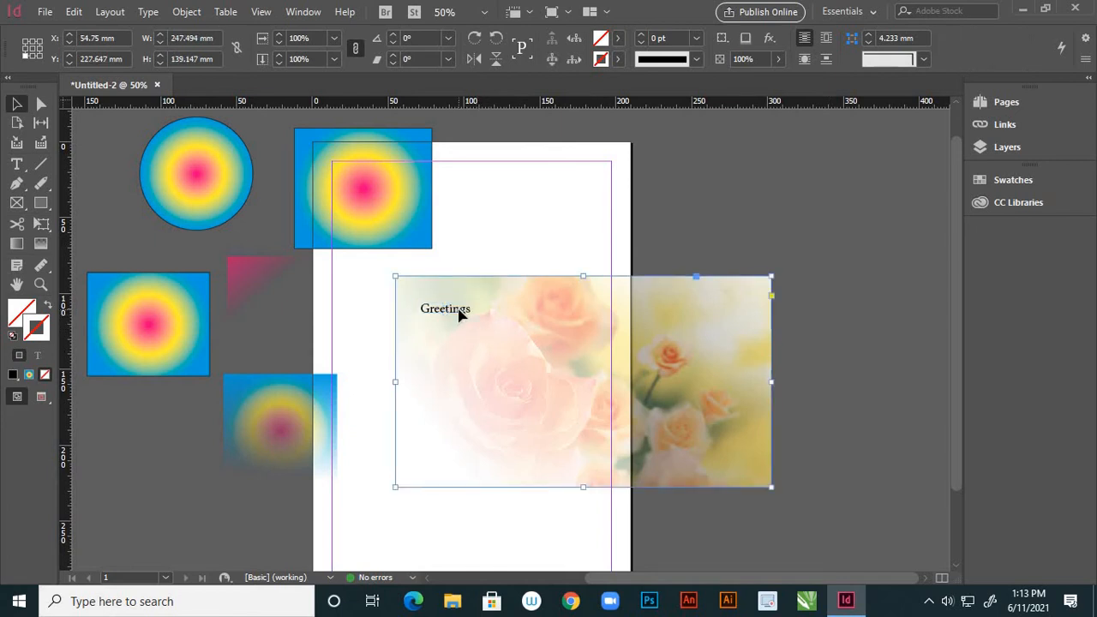
left_click(459, 315)
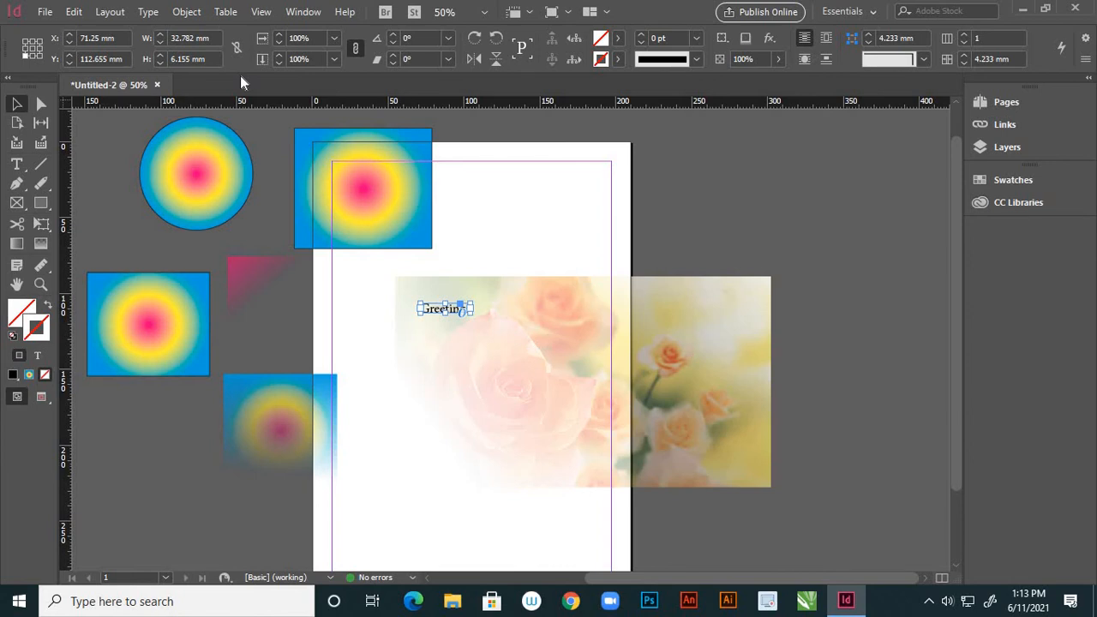
- Try to set the text of the tightly fitted Greetings frame to 60 pt, and delete the frame
left_click(16, 164)
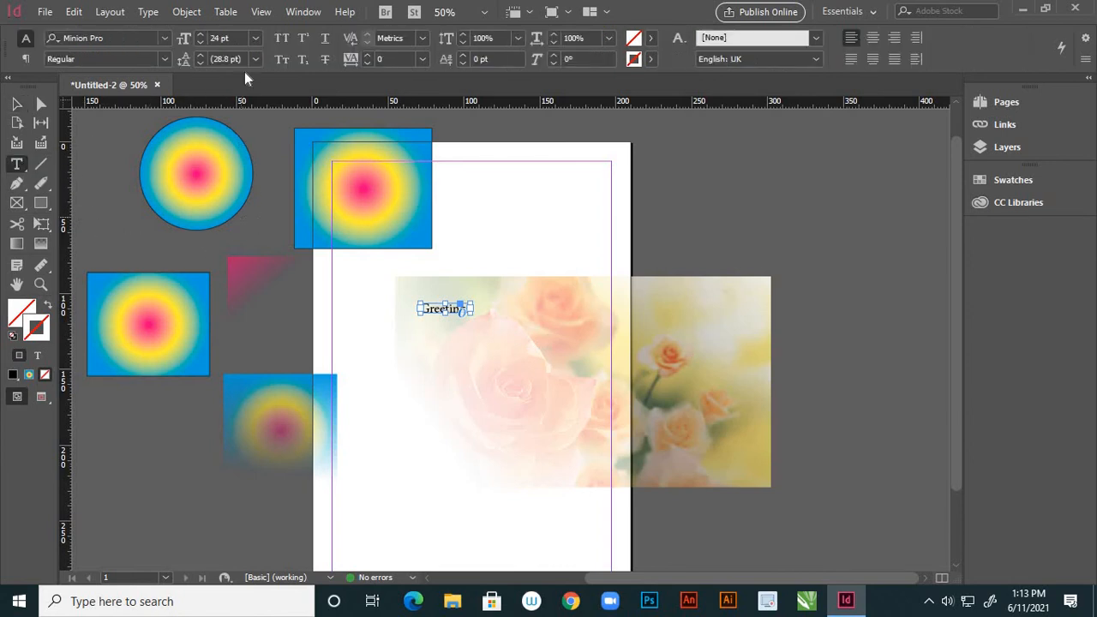
left_click(255, 37)
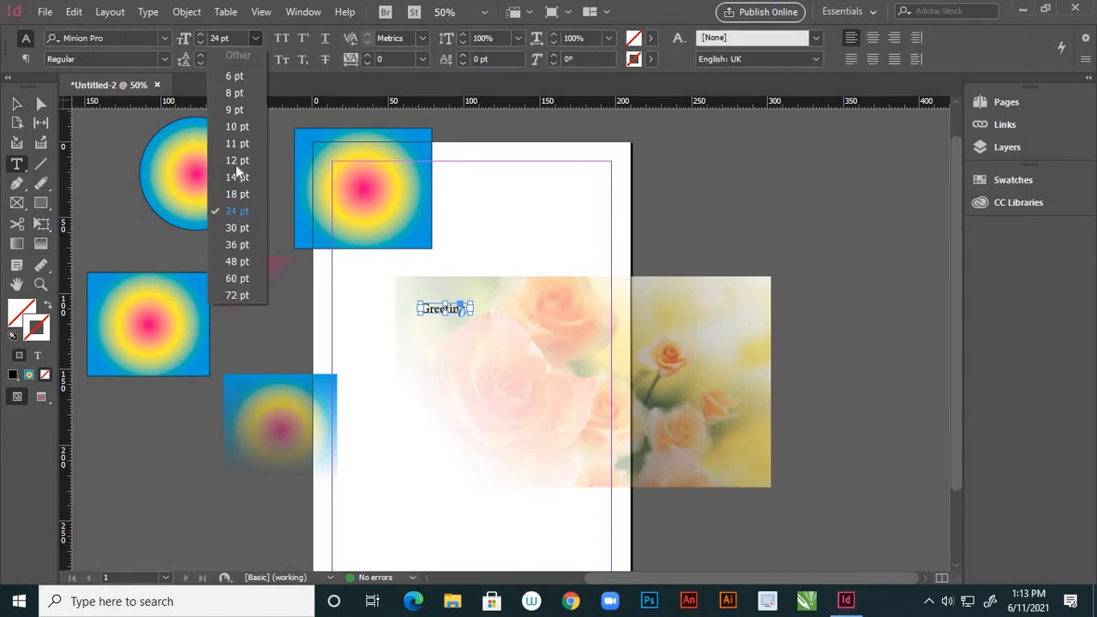
left_click(242, 279)
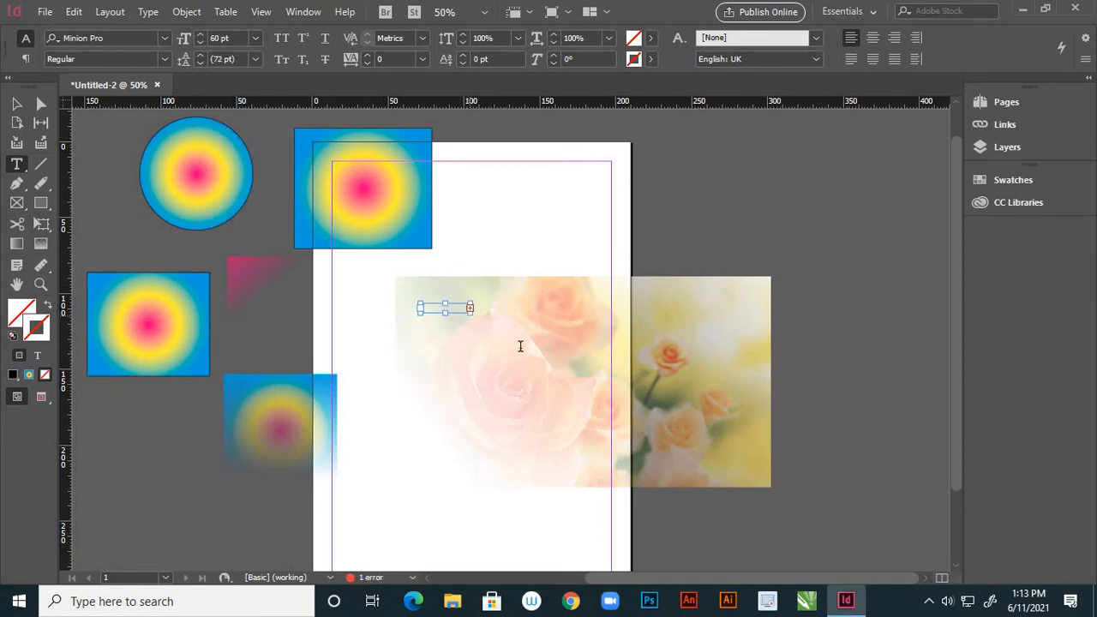
key("Escape")
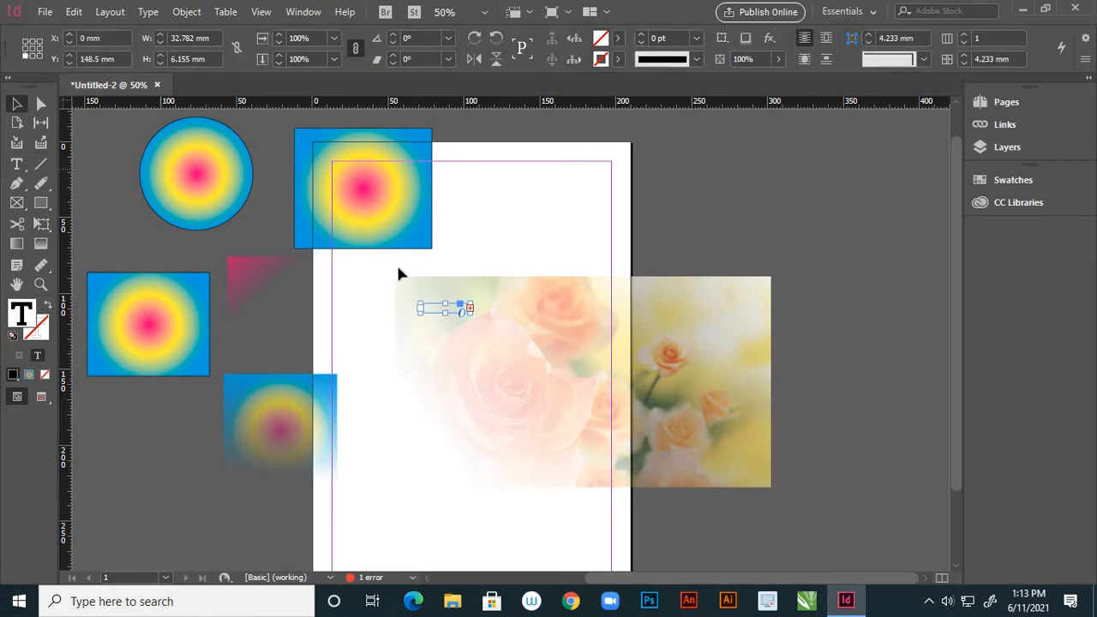
key("Delete")
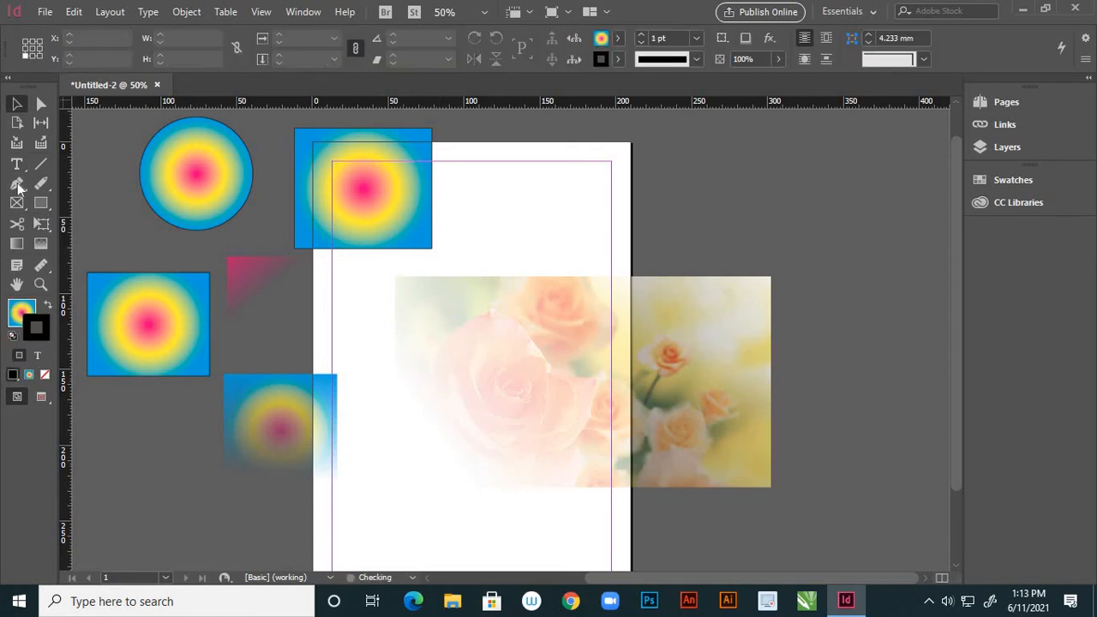
- Create a text frame about 130 by 45 mm overlapping the rose image's left part, containing "Greetings" at 30 pt
left_click(16, 163)
left_click_drag(372, 306, 568, 374)
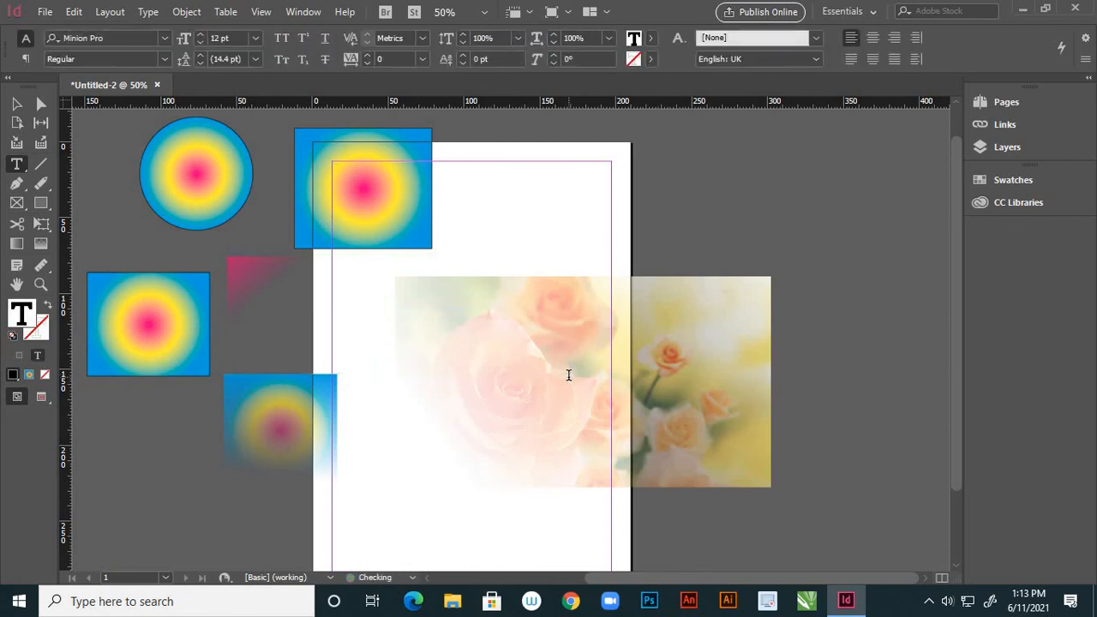
left_click(256, 39)
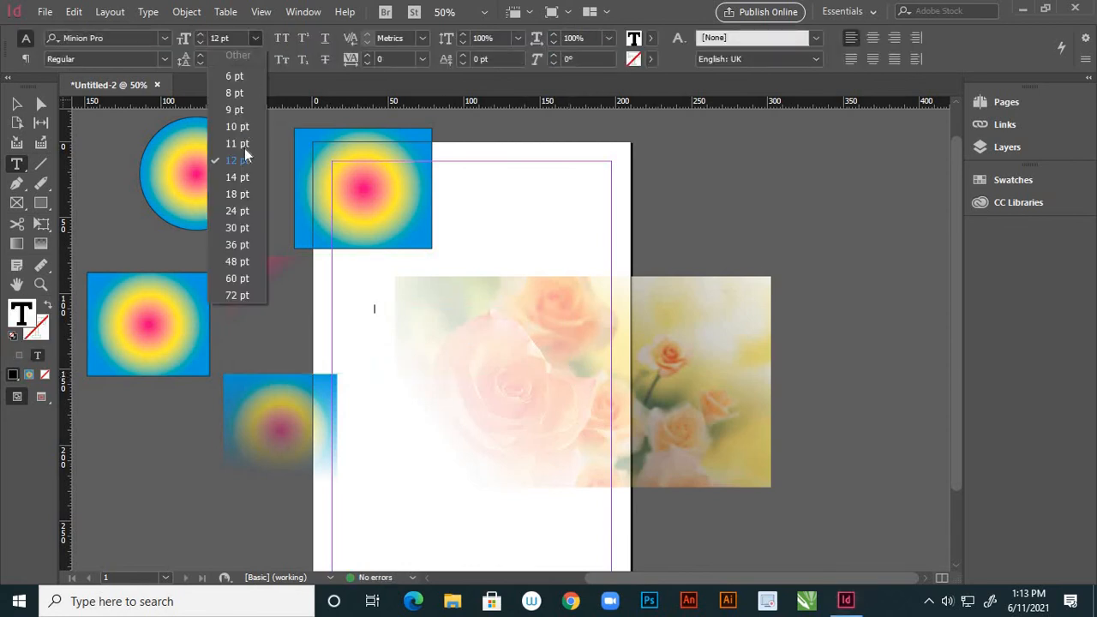
left_click(237, 228)
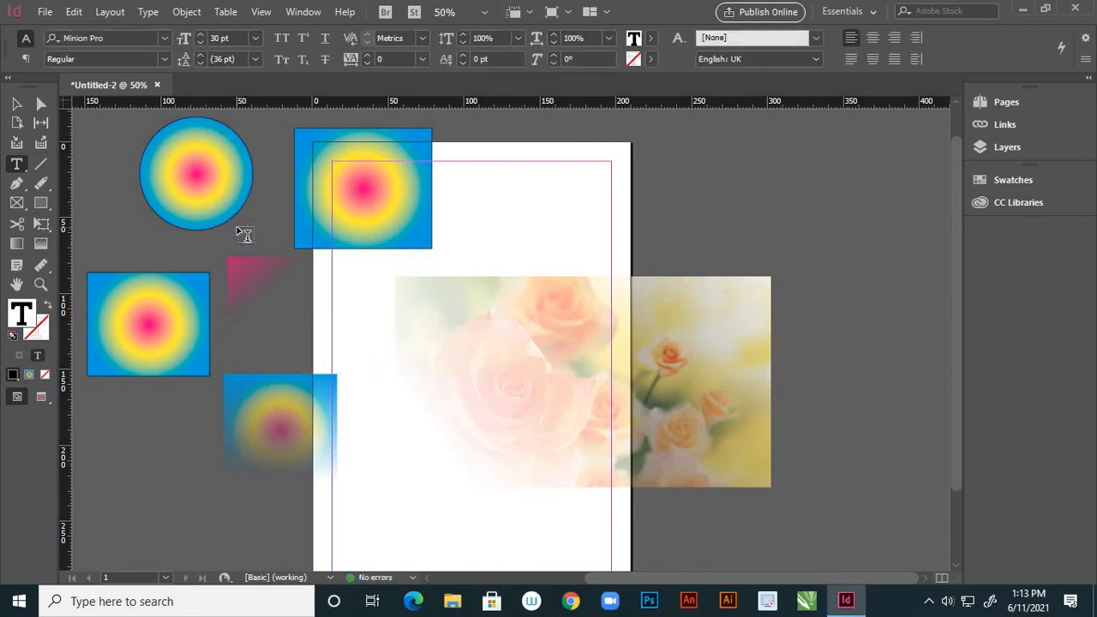
type("Greetings")
left_click(22, 116)
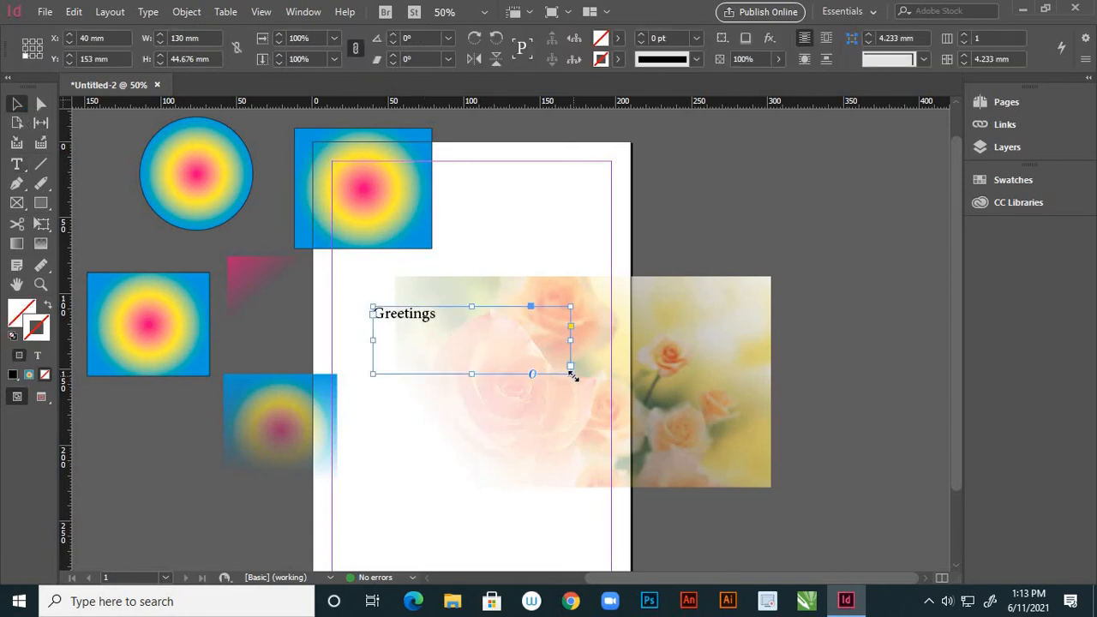
- Set the Greetings text to 60 pt, fit its frame to the text and deselect it
left_click(16, 163)
double_click(362, 314)
left_click(255, 38)
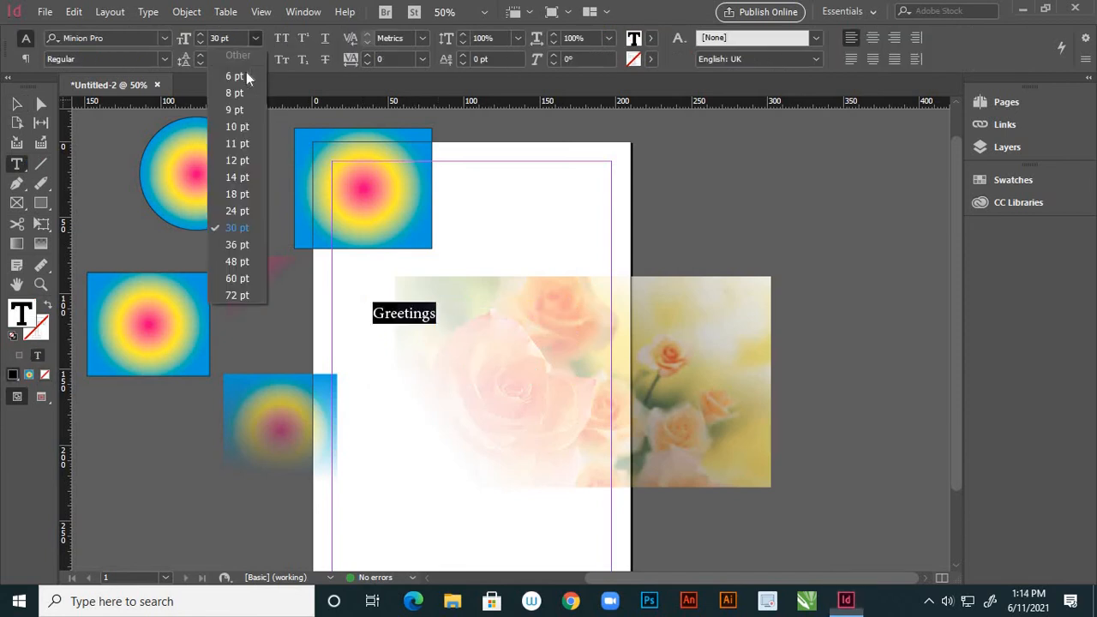
left_click(245, 279)
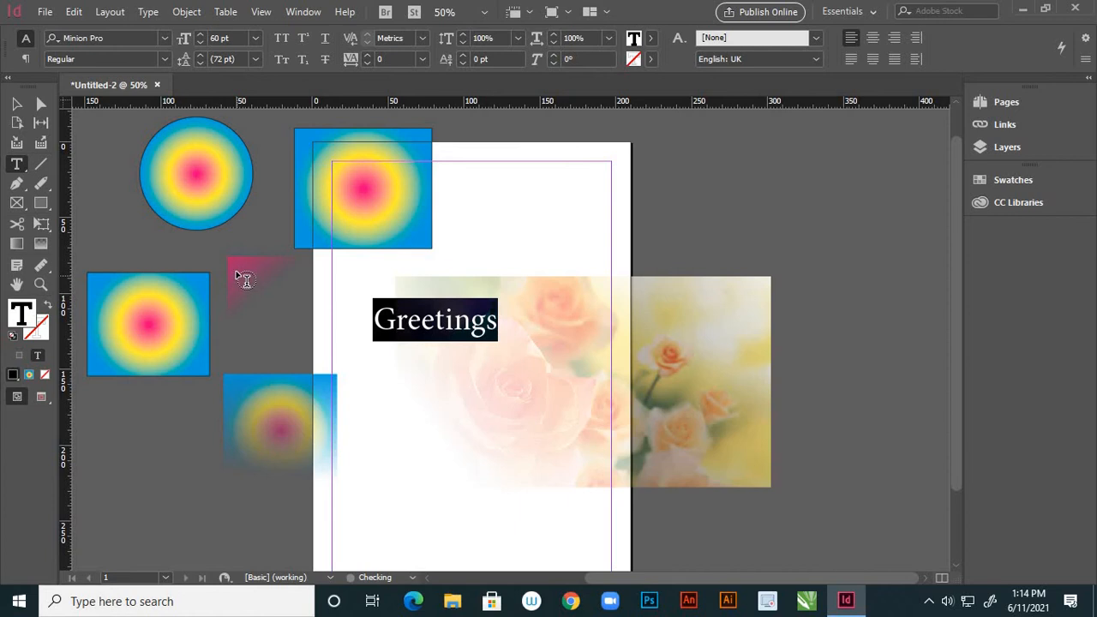
left_click(17, 104)
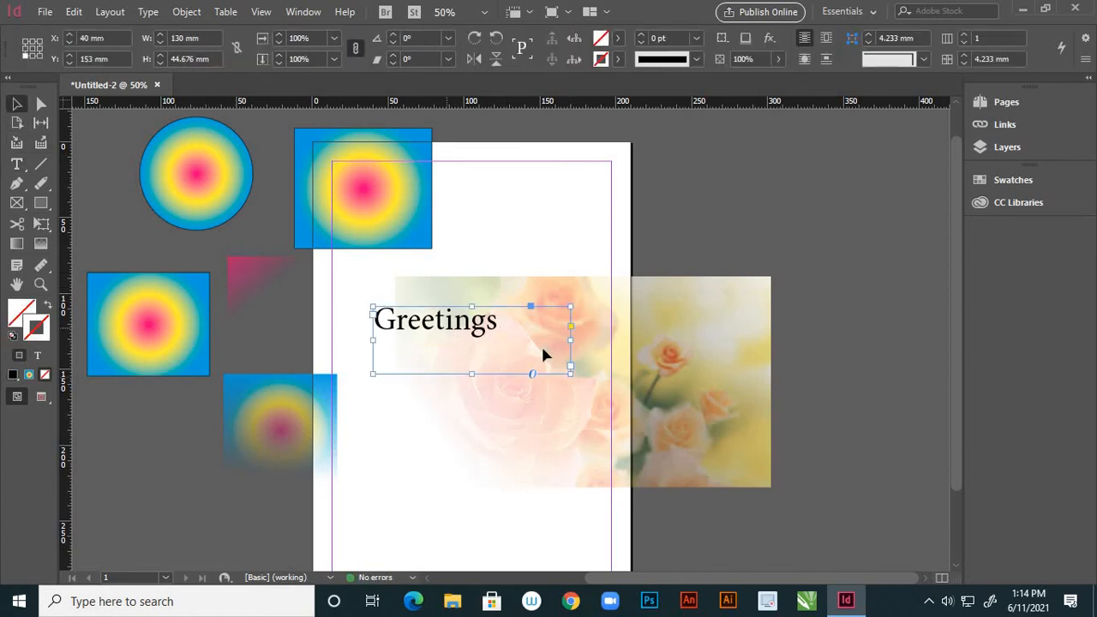
double_click(571, 374)
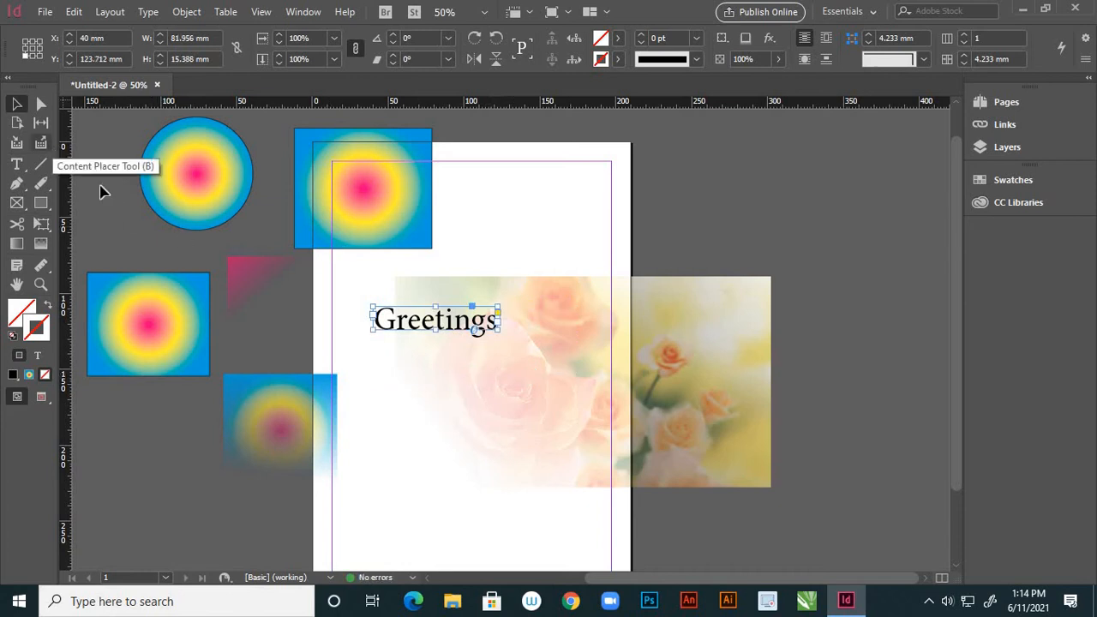
left_click(120, 233)
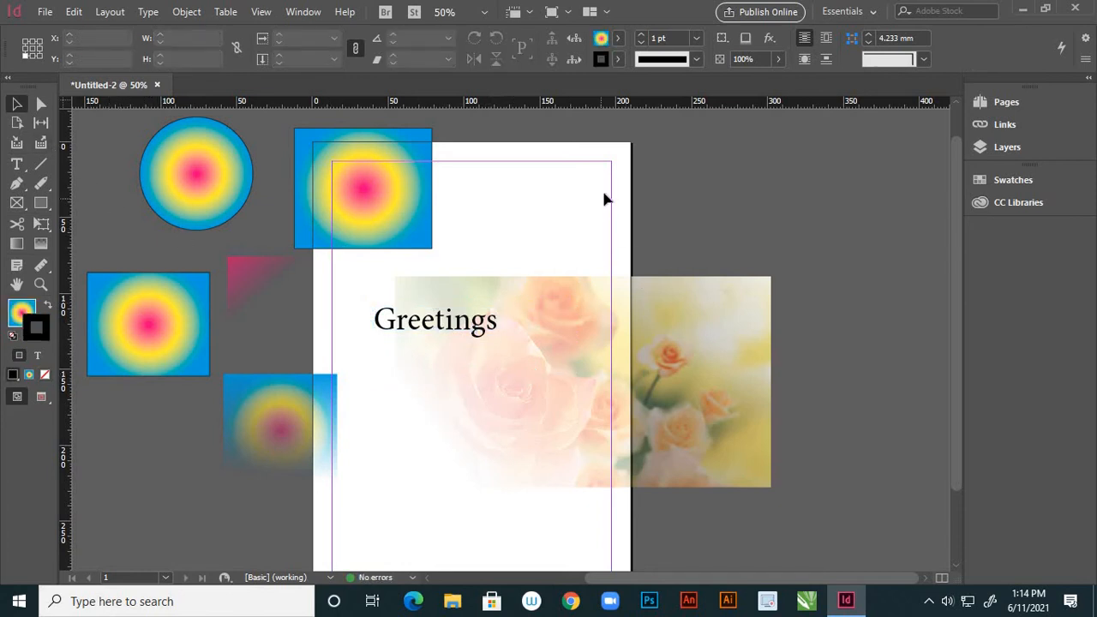
- Recolour the Greetings text with the magenta swatch C=0 M=100 Y=0 K=0 and deselect its frame
left_click(484, 324)
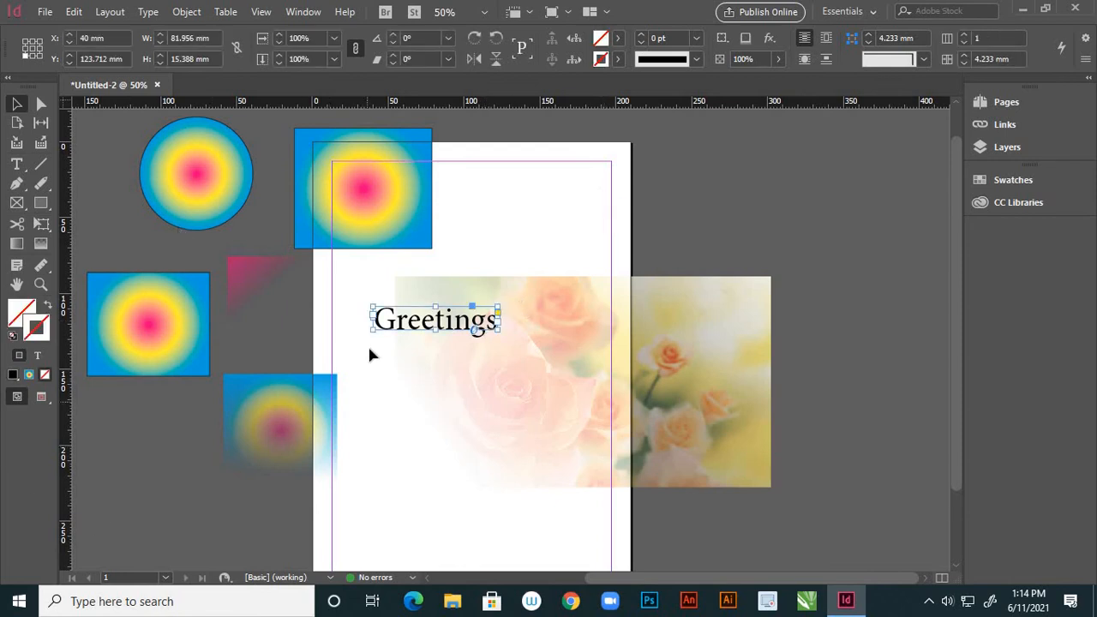
left_click(16, 164)
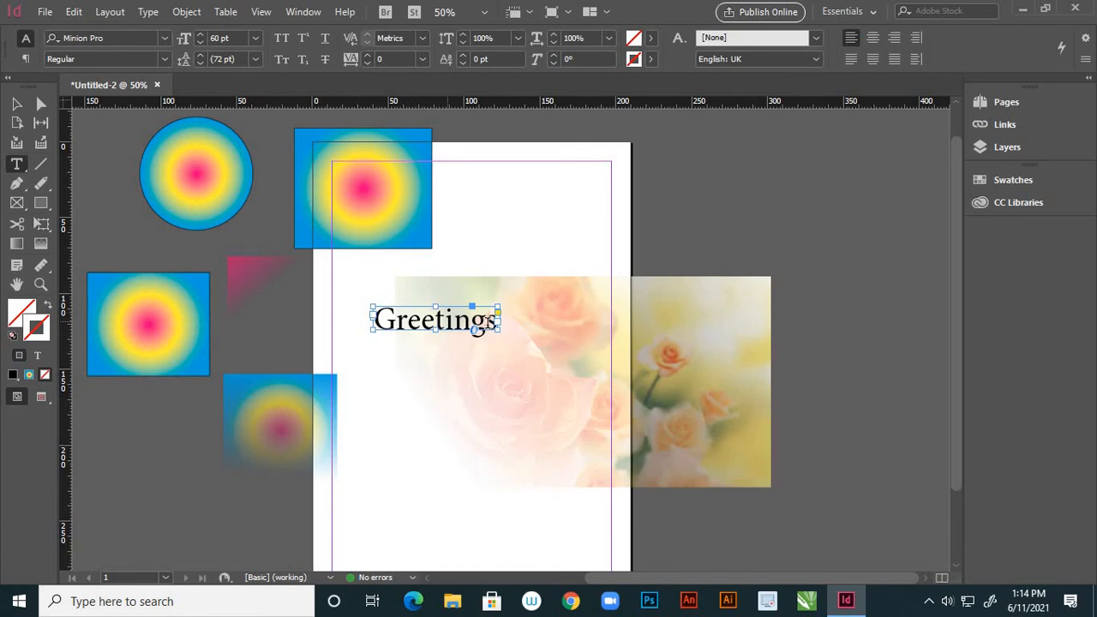
left_click_drag(495, 321, 367, 319)
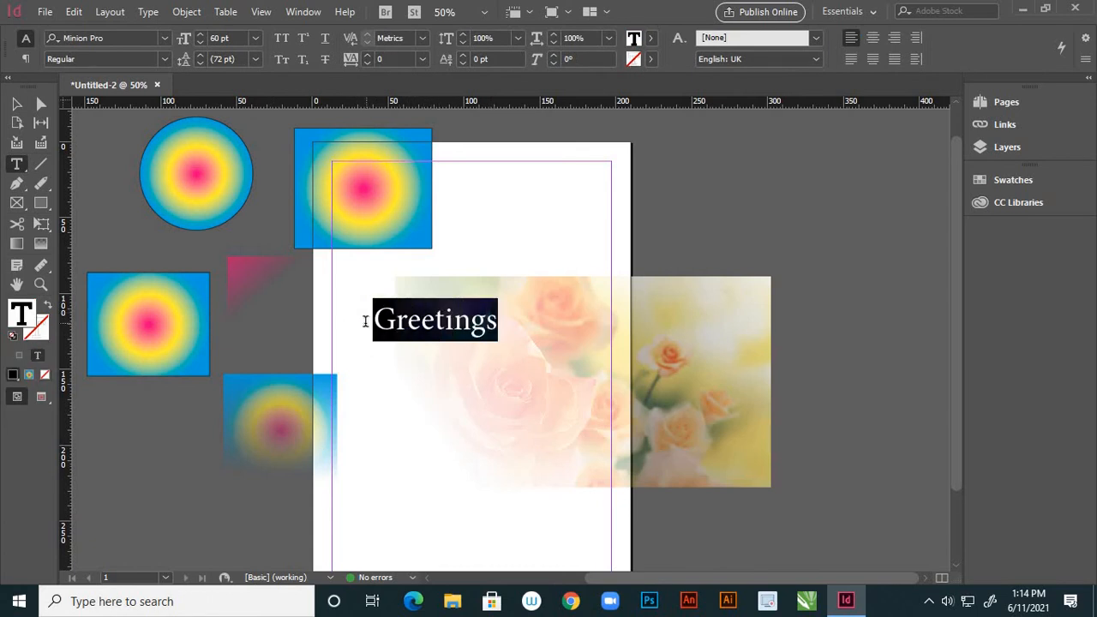
left_click(650, 39)
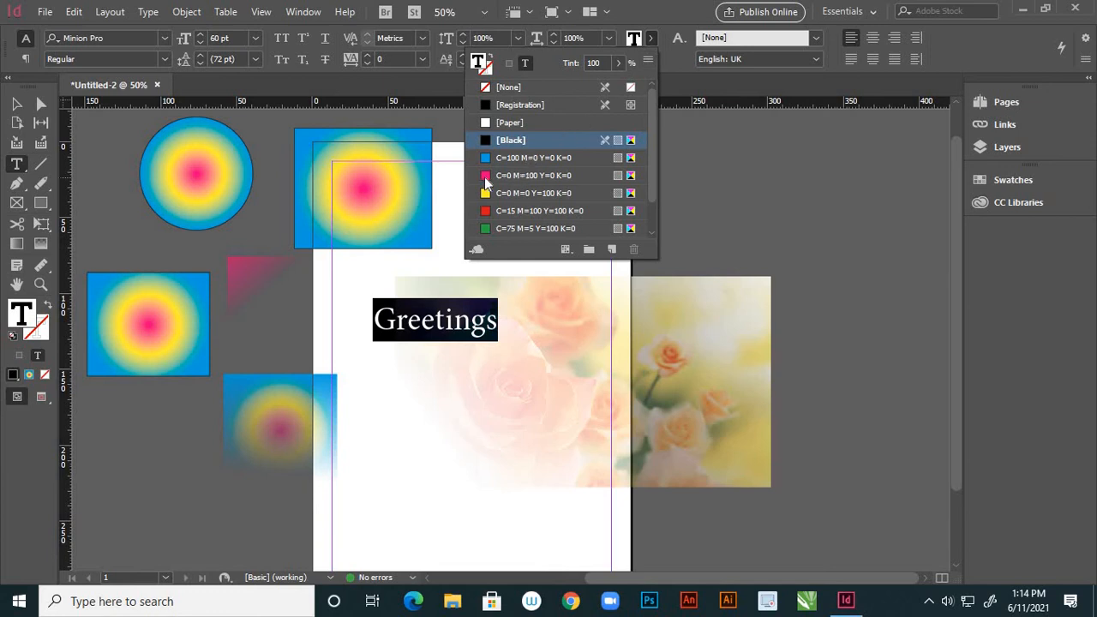
left_click(486, 177)
left_click(16, 104)
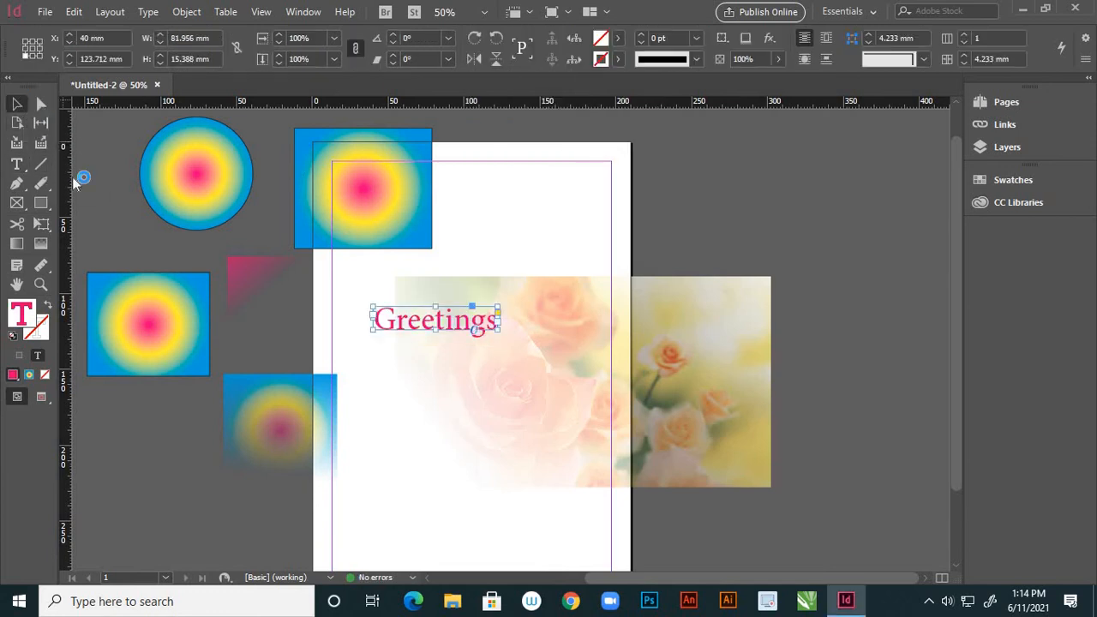
left_click(110, 213)
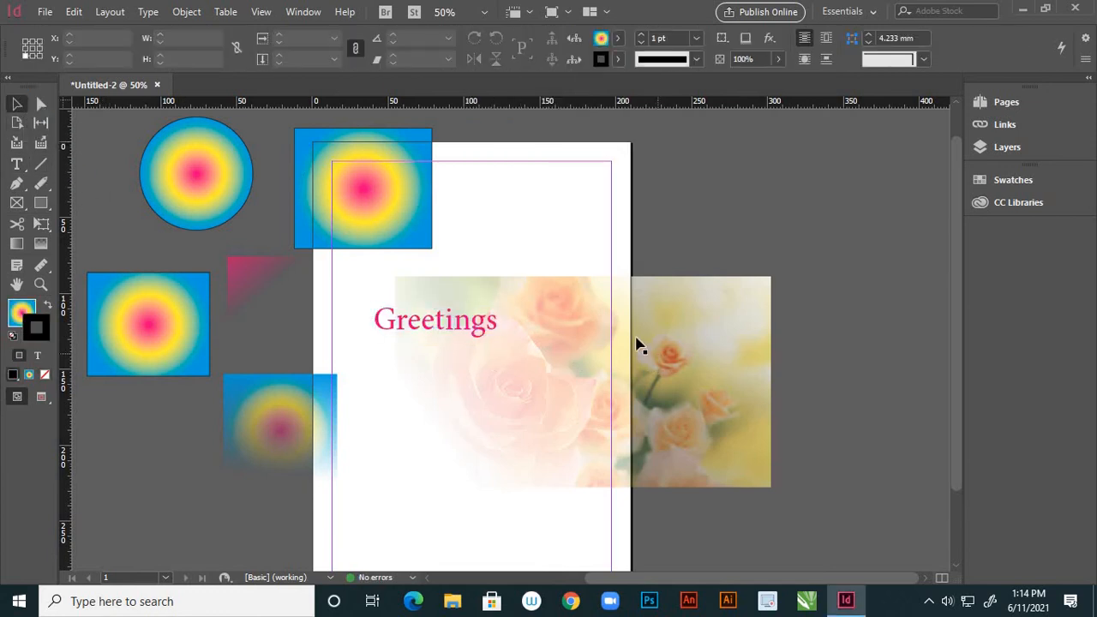
- Create a text frame about 200 by 80 mm on the pasteboard, left of the gradient shapes, and fill it with placeholder text
key("ctrl+minus")
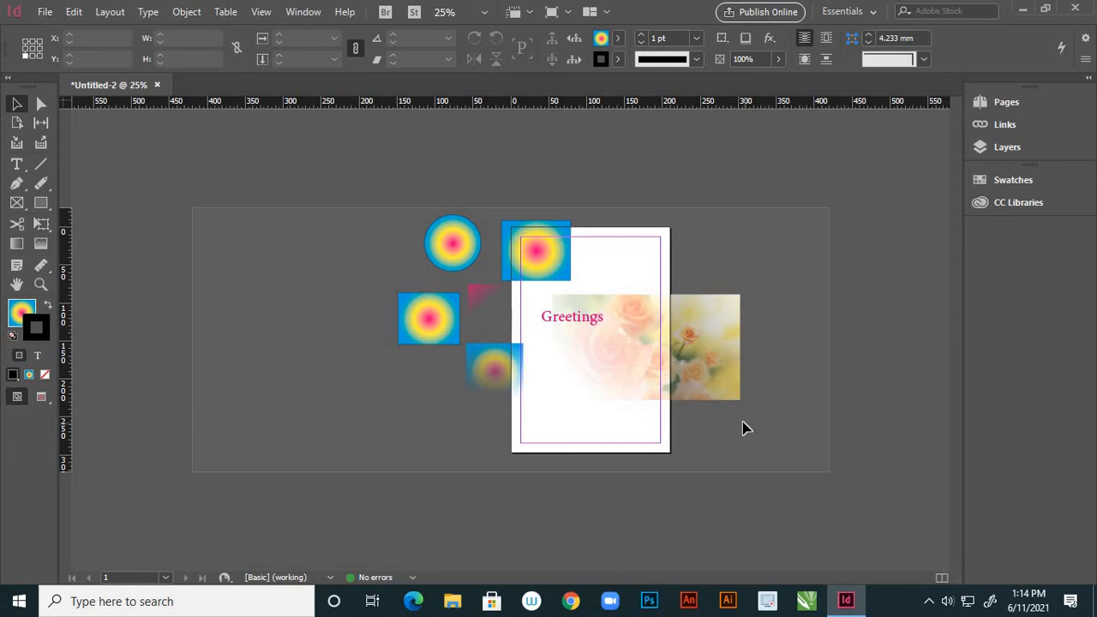
left_click(17, 266)
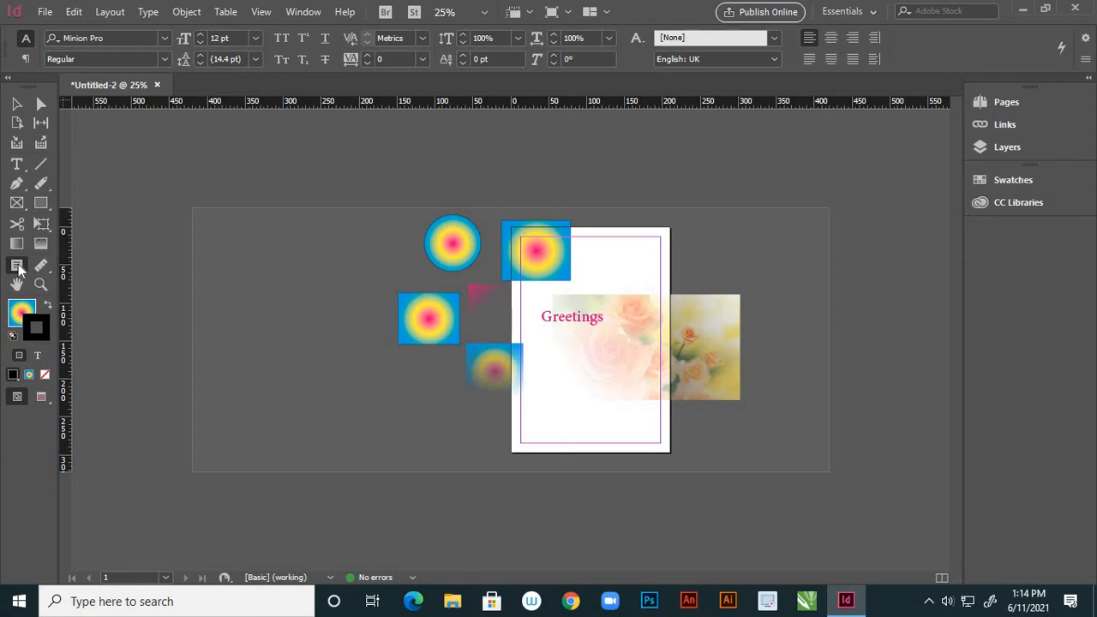
left_click(17, 164)
left_click_drag(199, 291, 348, 348)
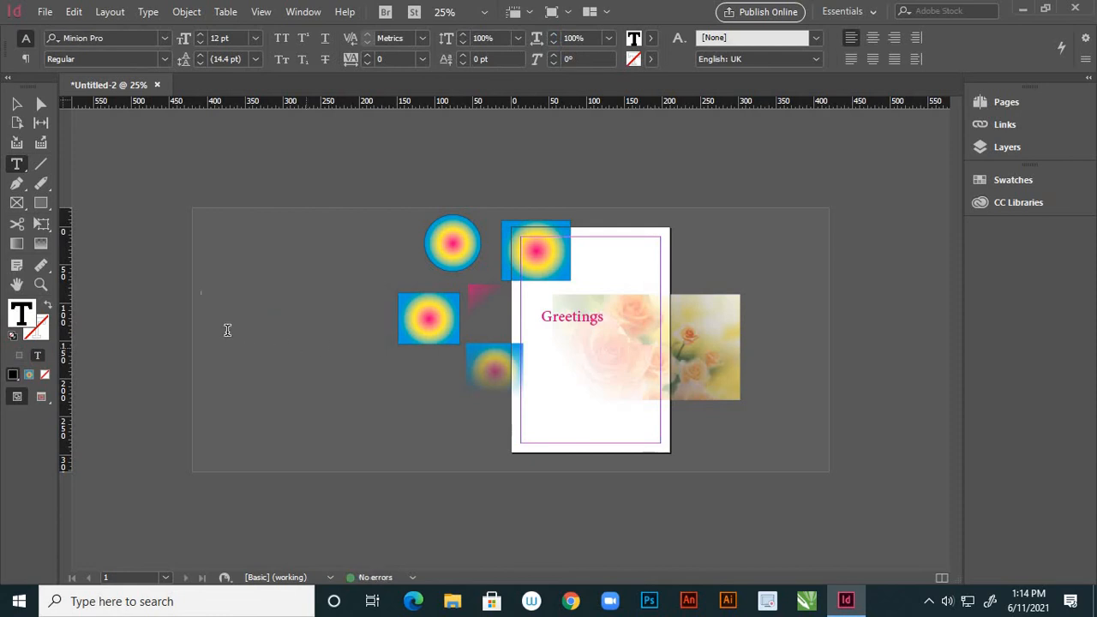
right_click(220, 305)
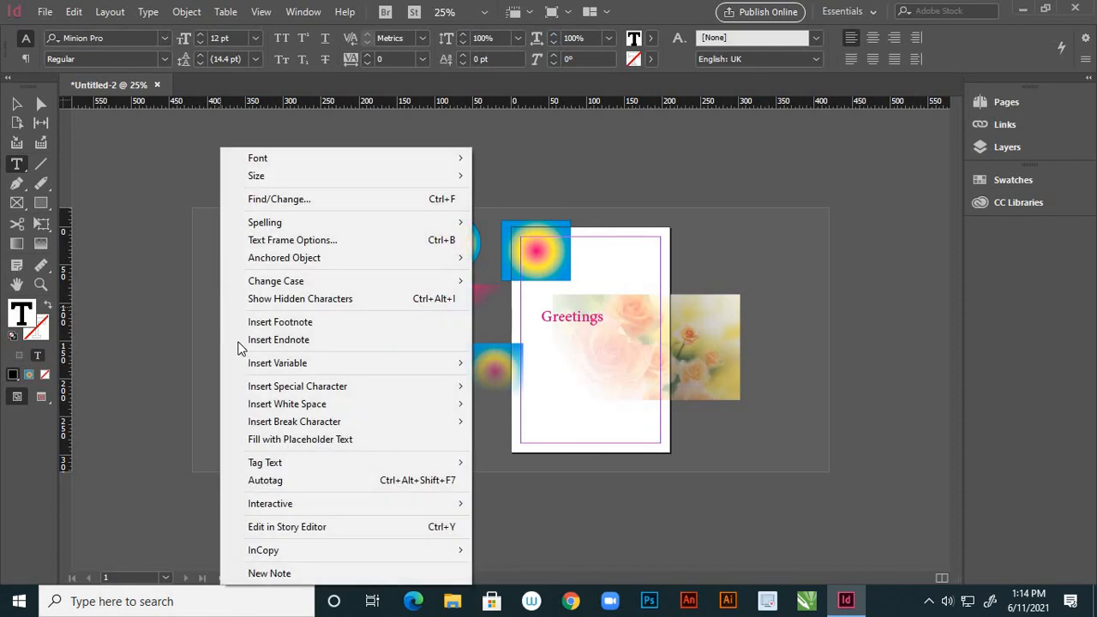
left_click(294, 439)
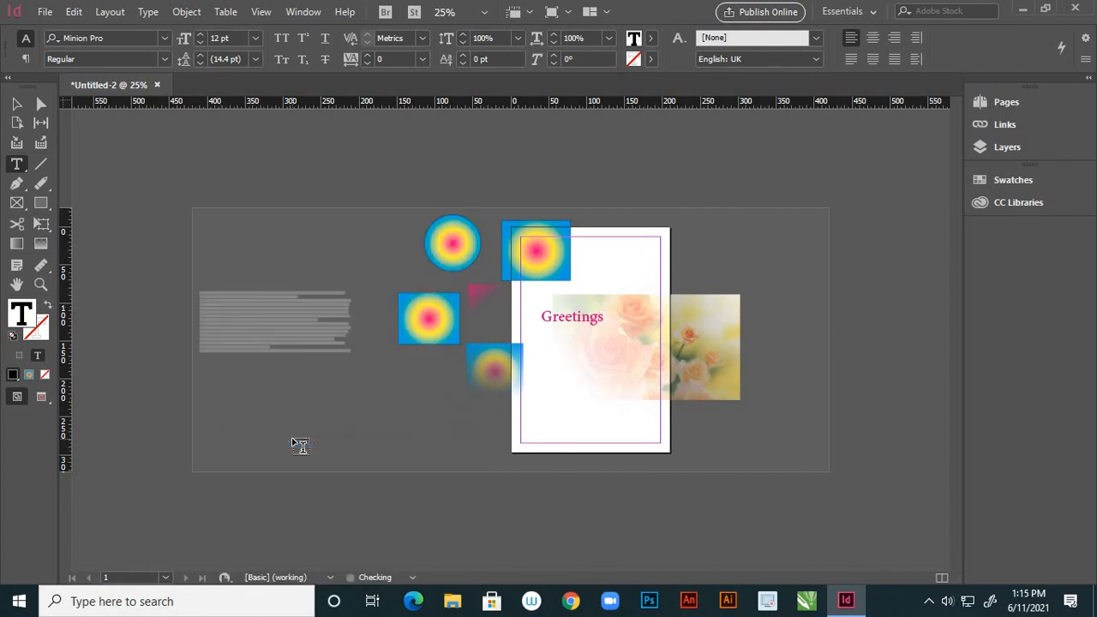
left_click(14, 104)
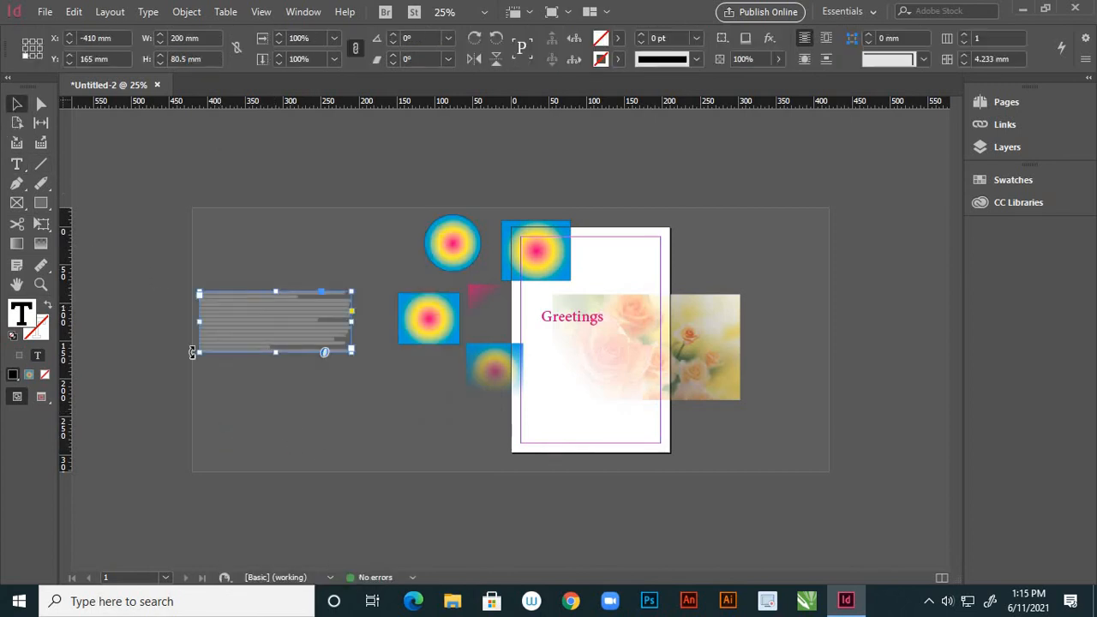
- Move the placeholder text frame onto the lower part of the page and delete it
left_click(242, 372)
left_click_drag(282, 338, 602, 413)
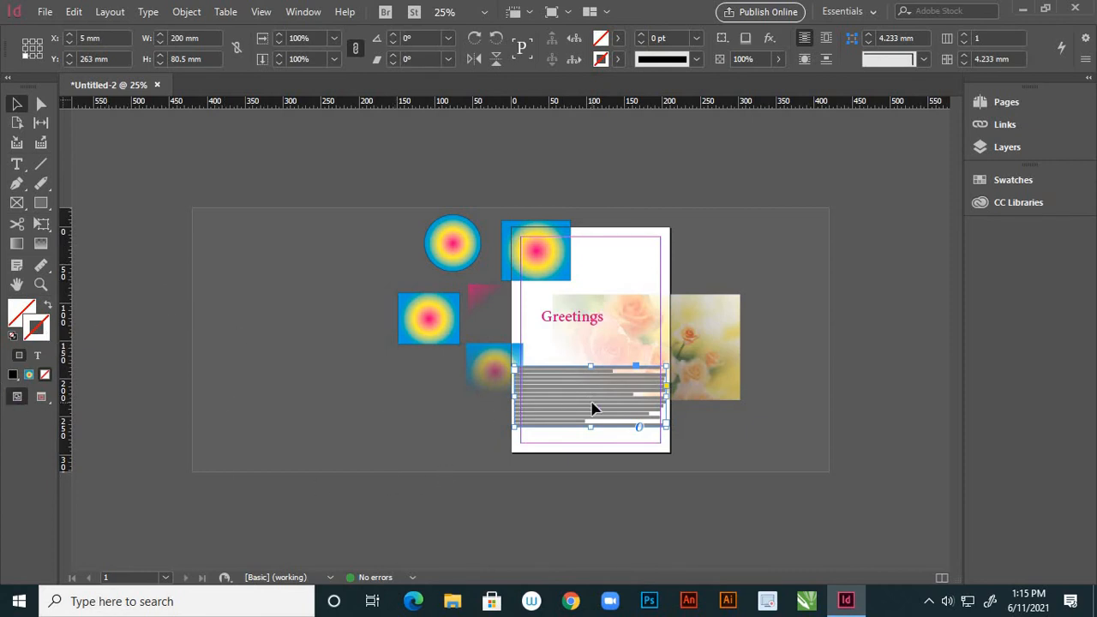
key("Delete")
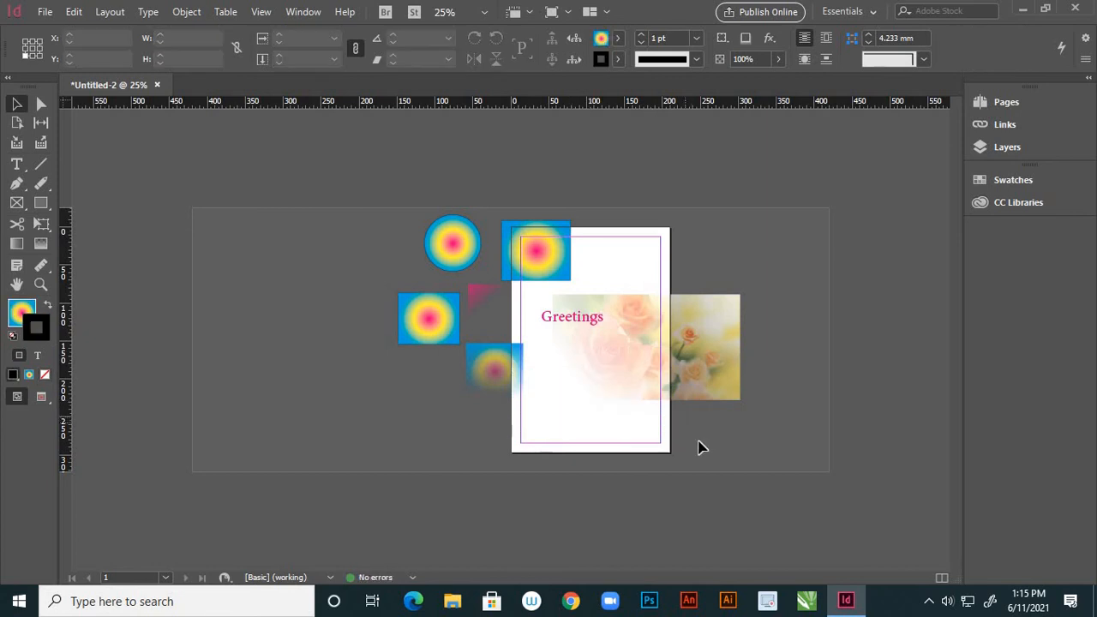
key("ctrl+equal")
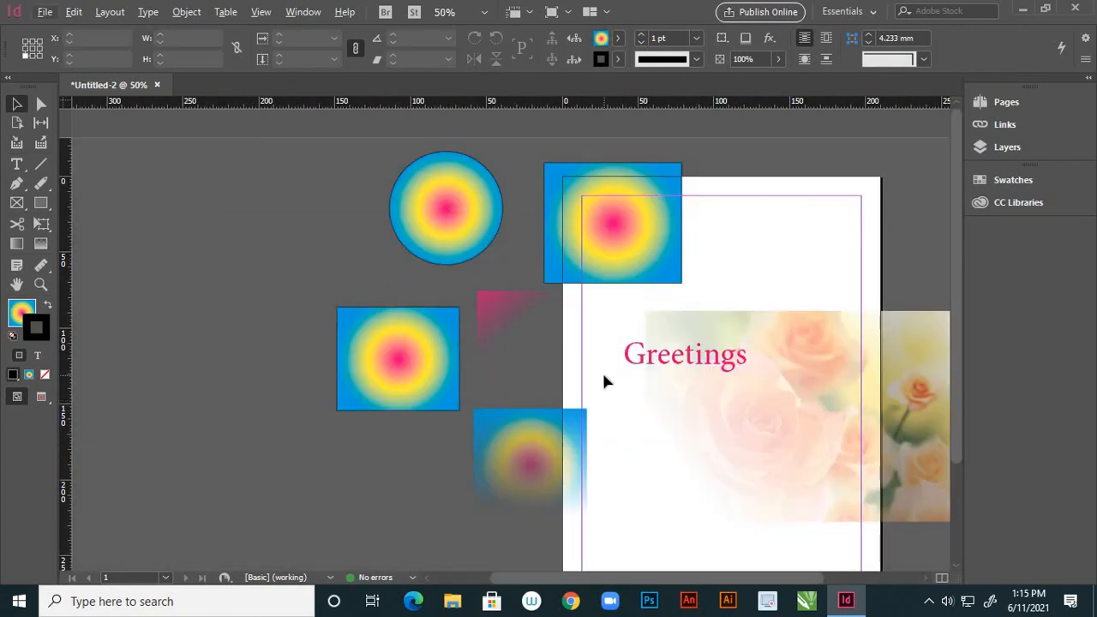
key("alt+h")
key("Escape")
key("h")
left_click_drag(610, 368, 390, 286)
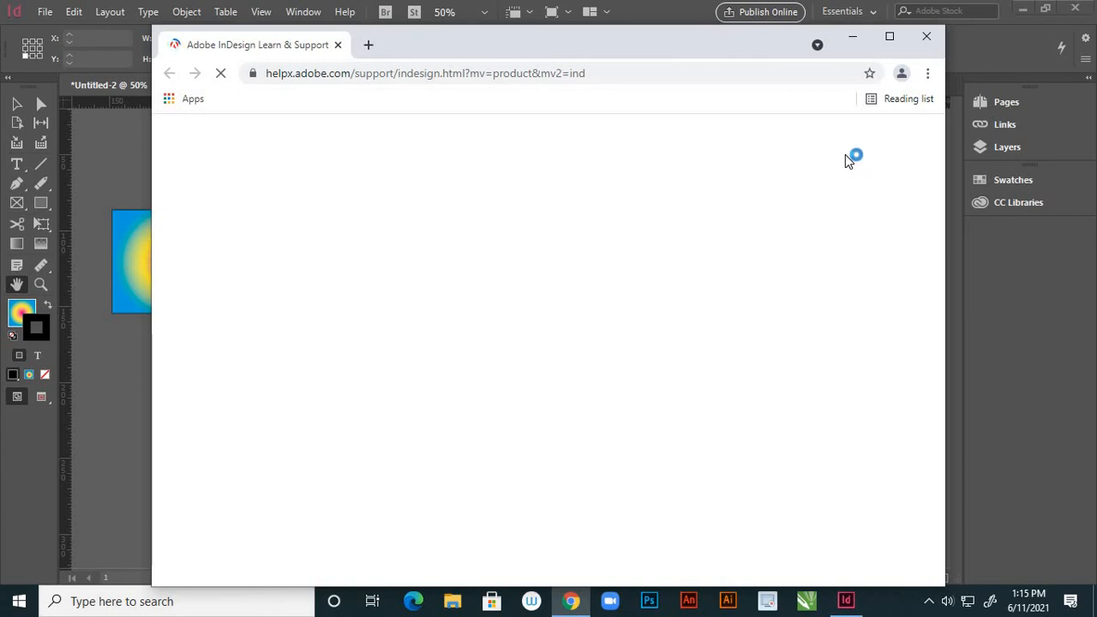
left_click(926, 36)
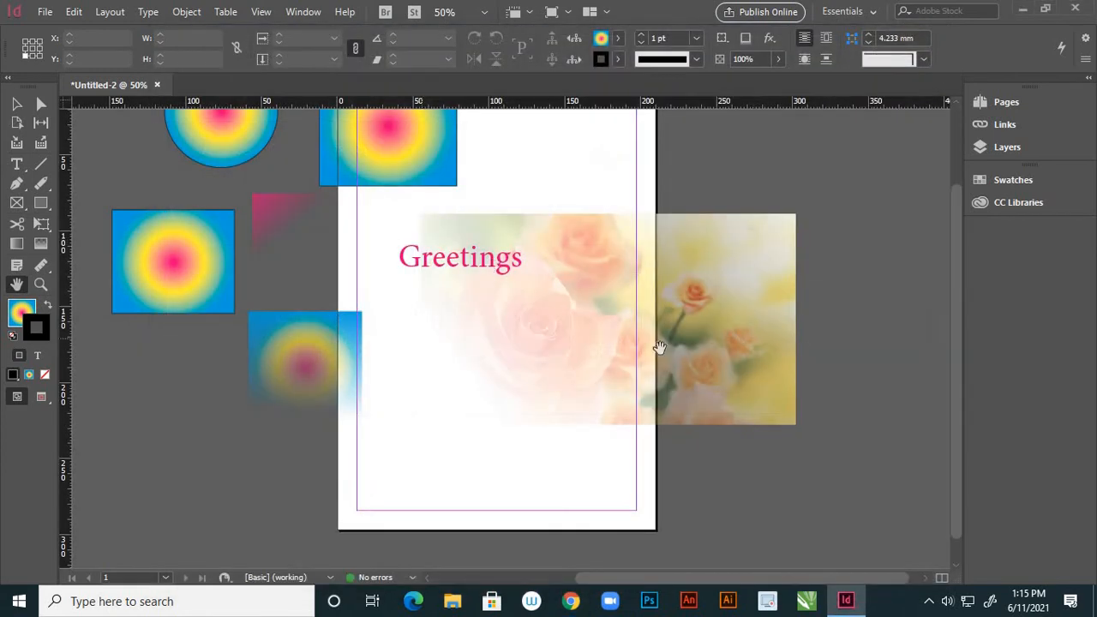
- Create a text frame between the side margins near the page's lower edge and fill it with 30 pt placeholder text
left_click(16, 163)
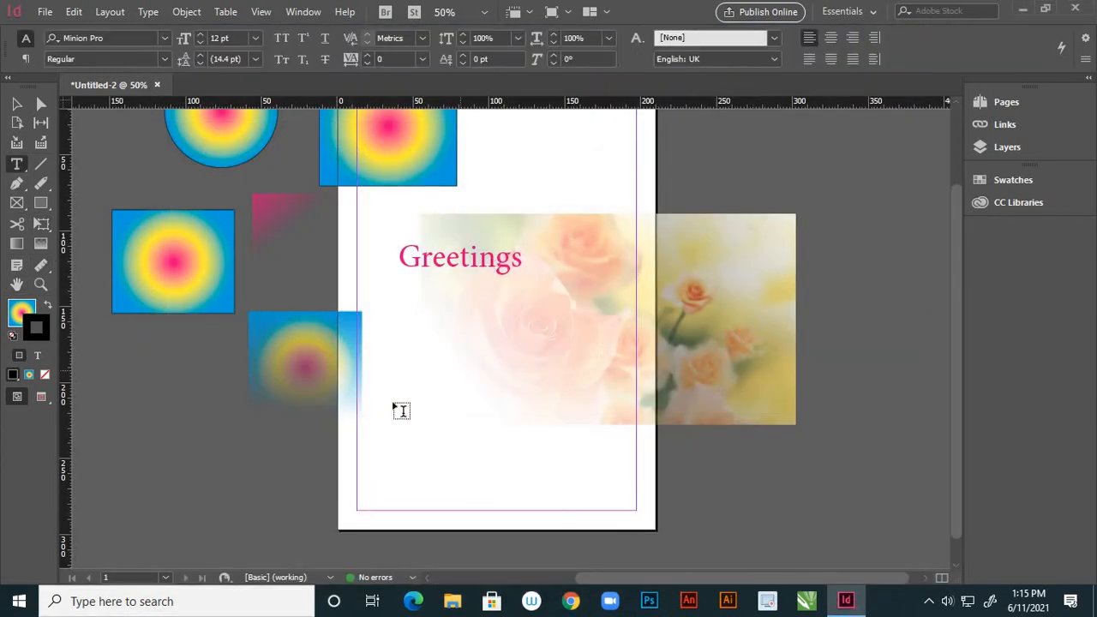
left_click_drag(373, 418, 604, 480)
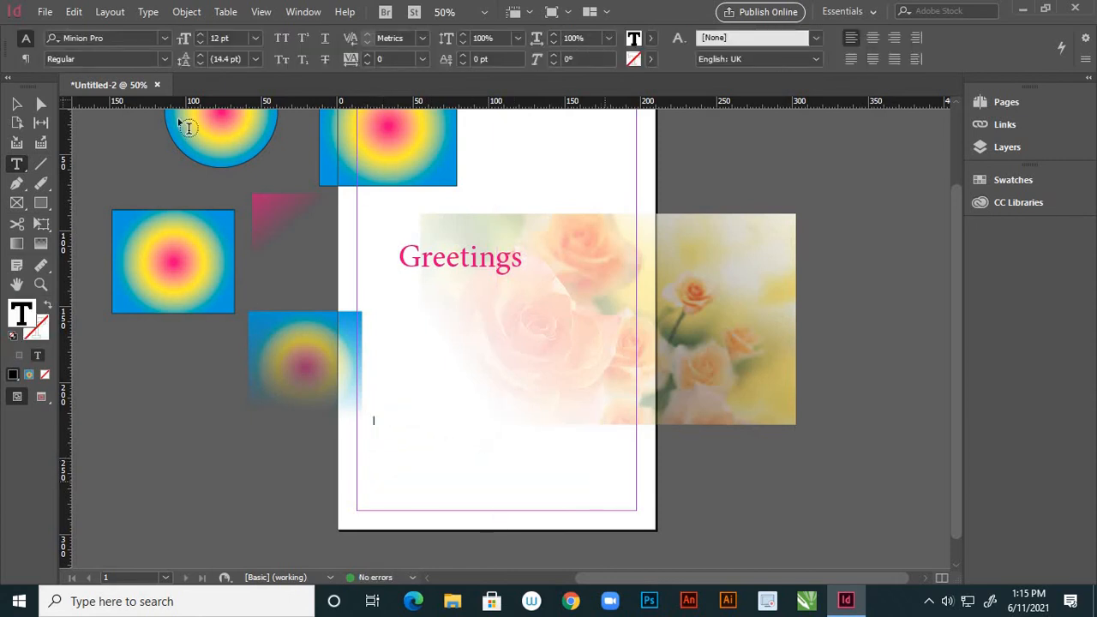
left_click(255, 37)
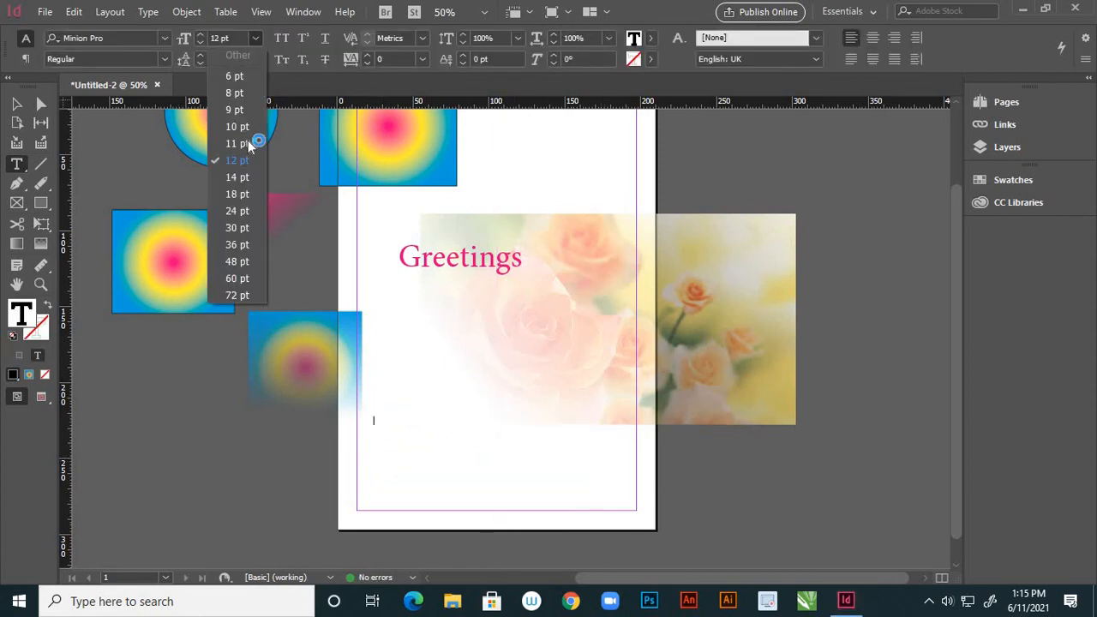
left_click(240, 227)
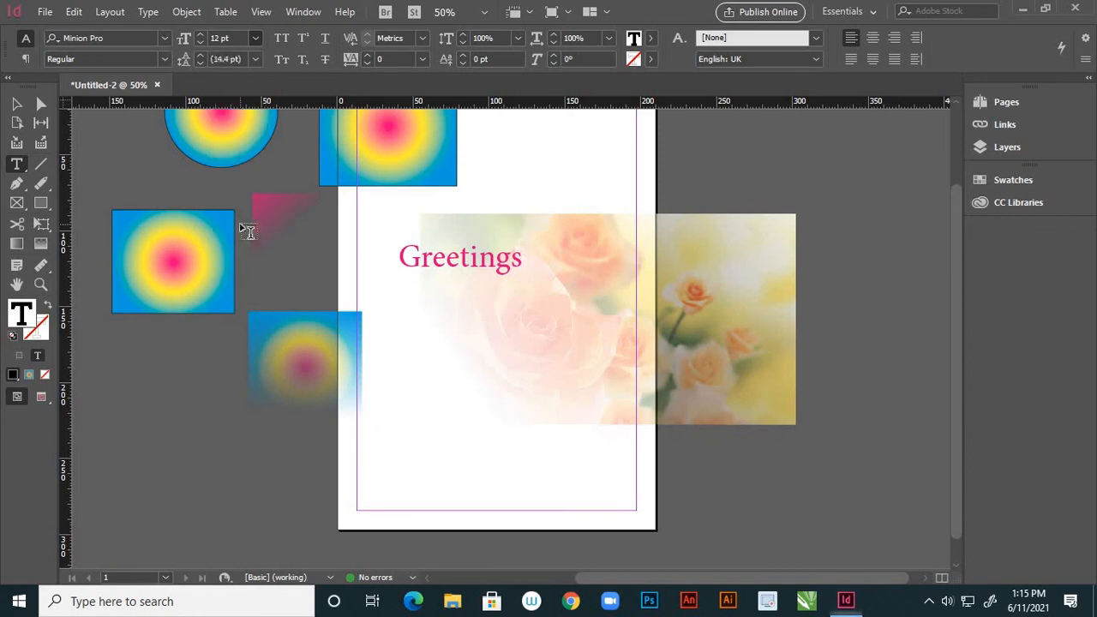
right_click(382, 424)
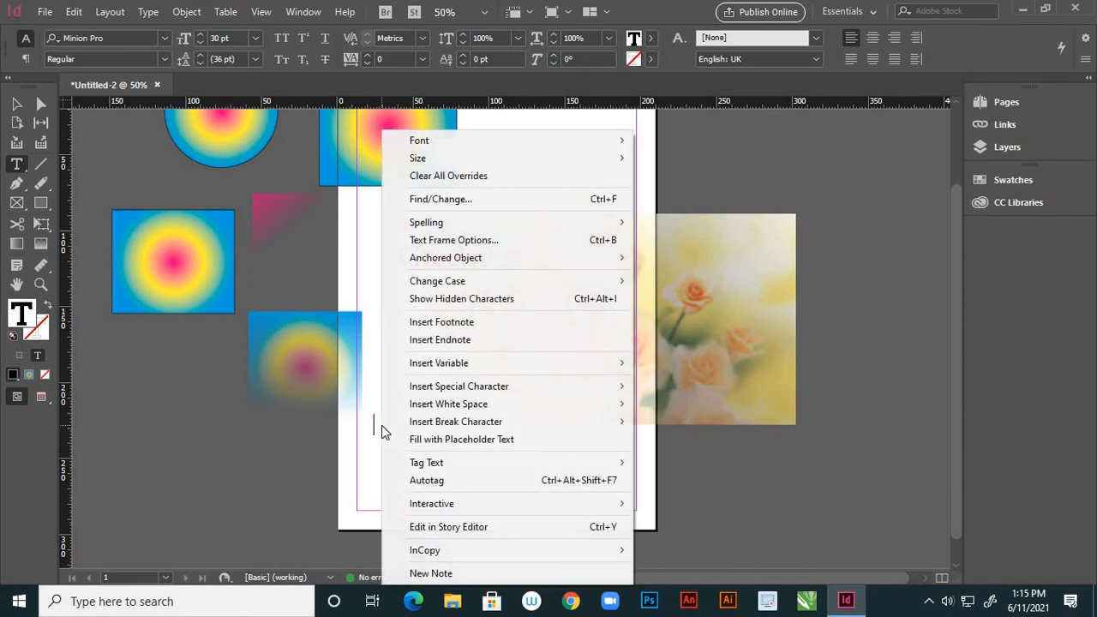
left_click(443, 441)
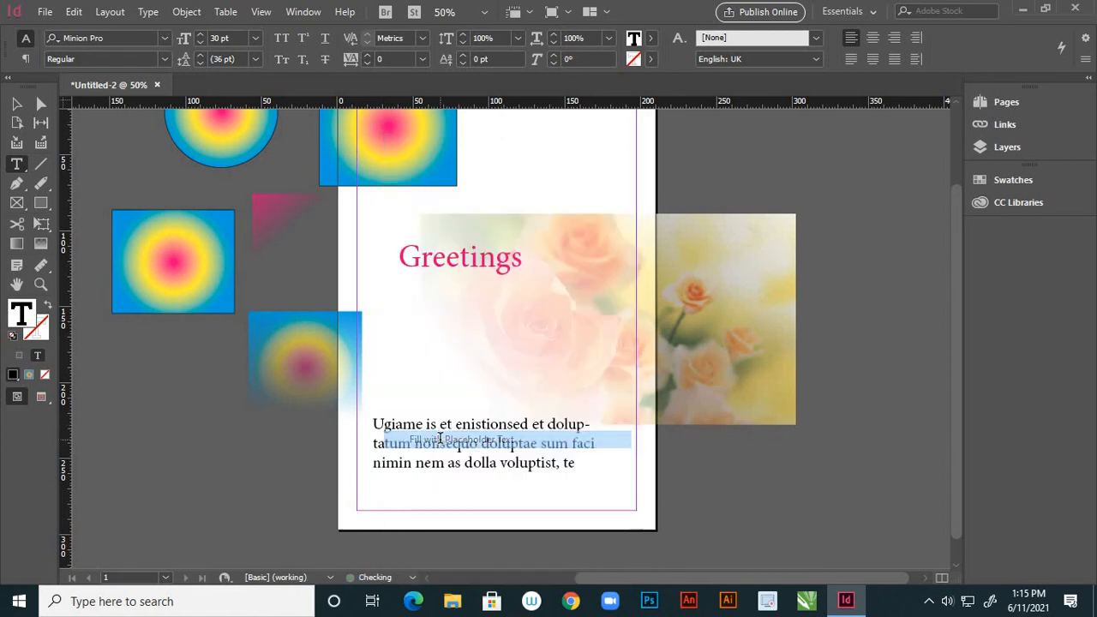
- Insert an empty note within the word "nonsequo" in the placeholder text
left_click(23, 271)
left_click(448, 455)
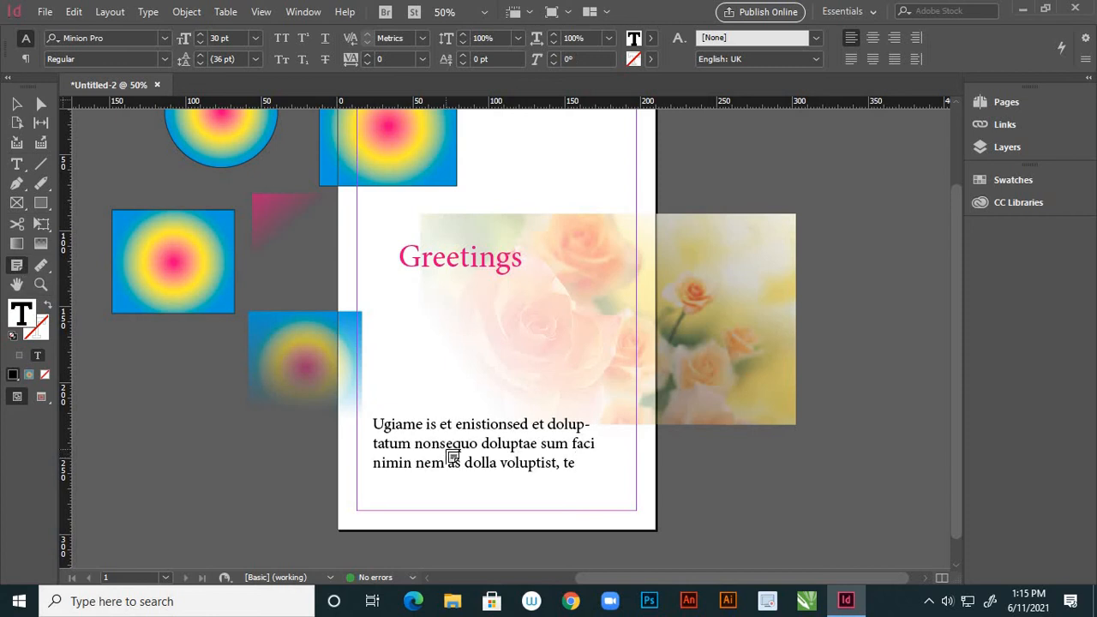
left_click_drag(619, 324, 739, 259)
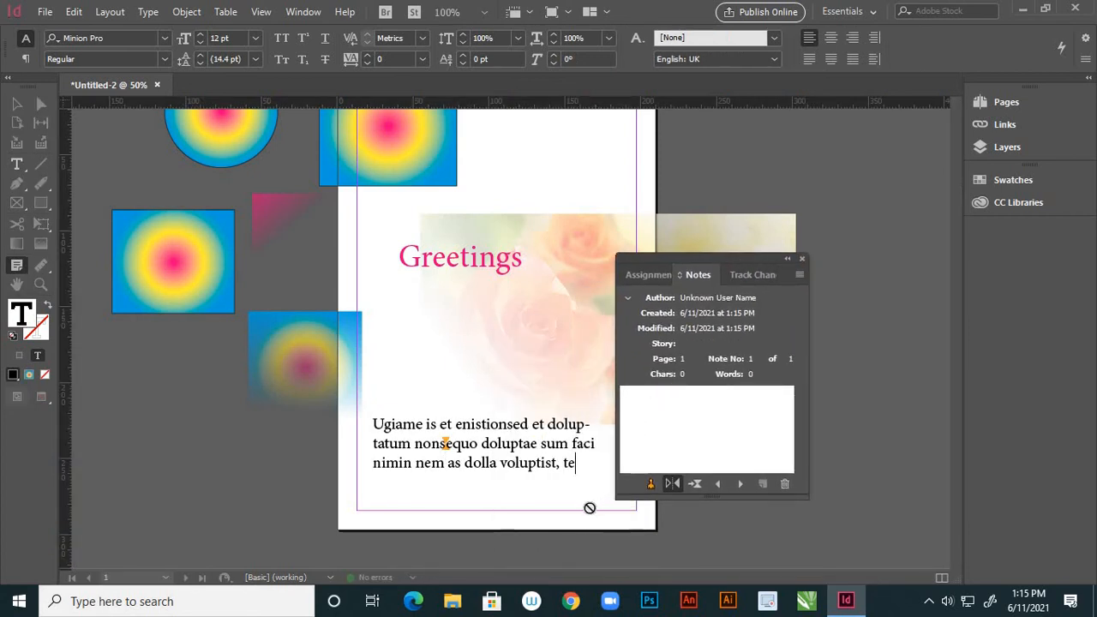
left_click_drag(729, 257, 725, 285)
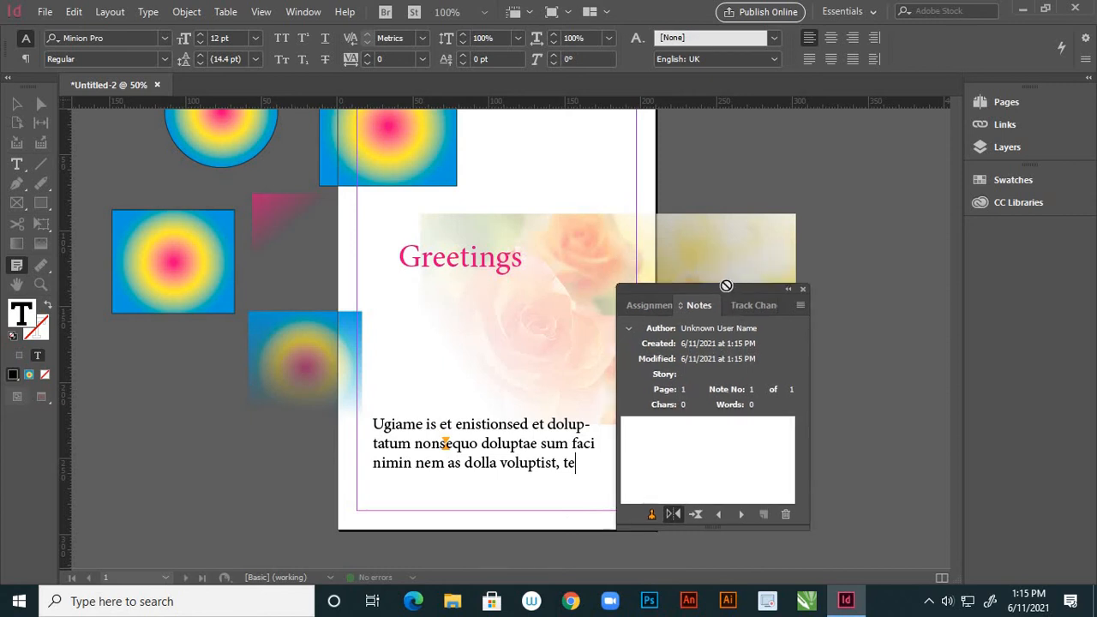
- Examine the inserted note's details and the document's assignments, and close their display
double_click(726, 285)
left_click(663, 337)
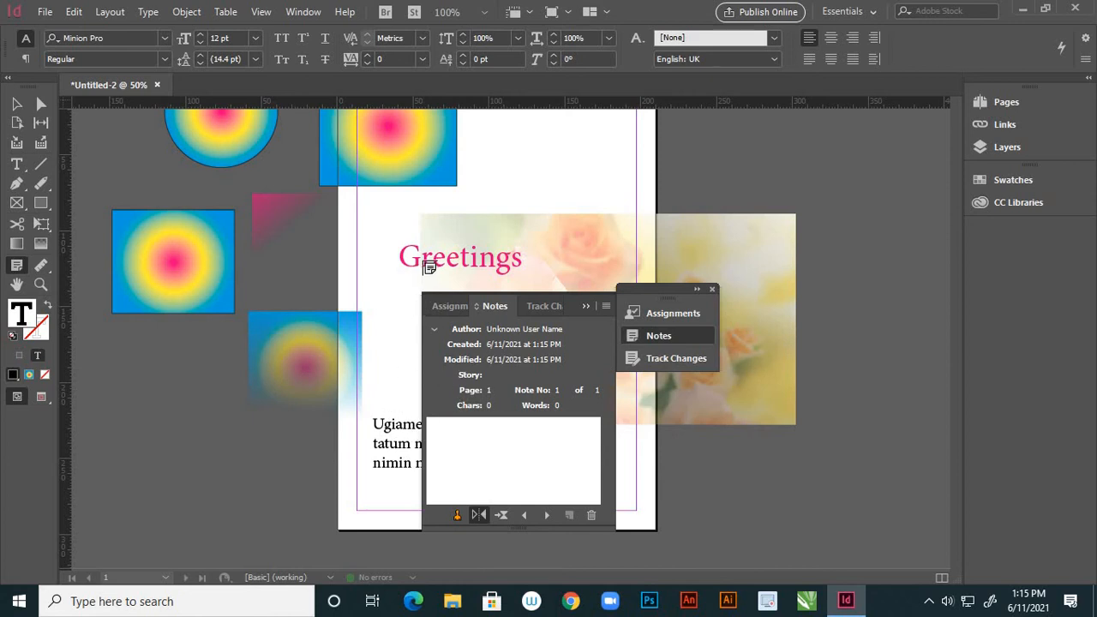
left_click(651, 314)
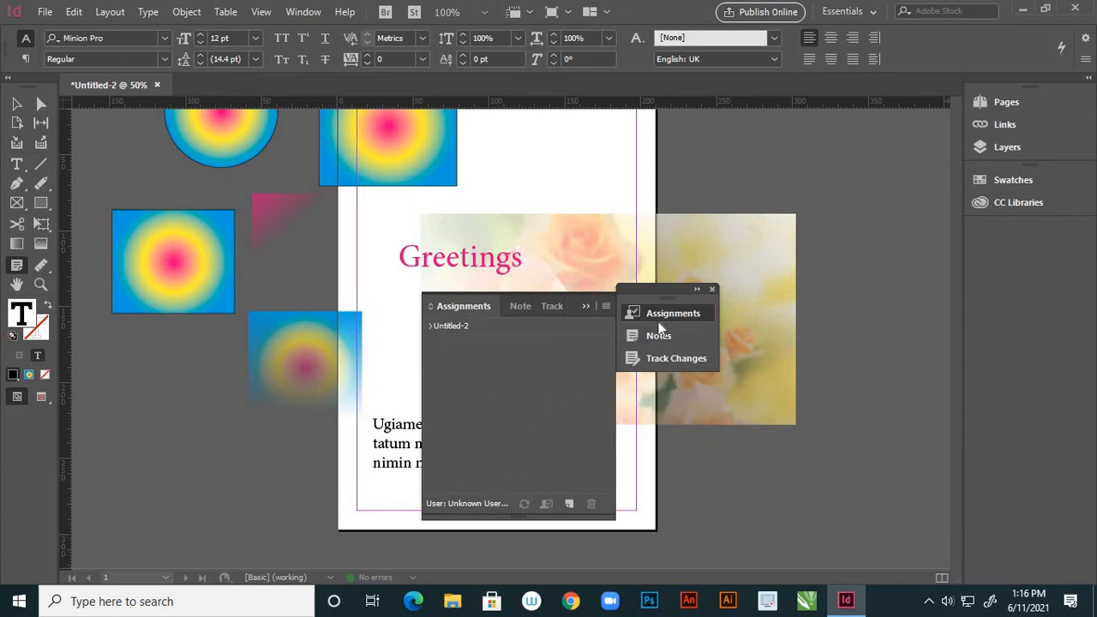
left_click(665, 338)
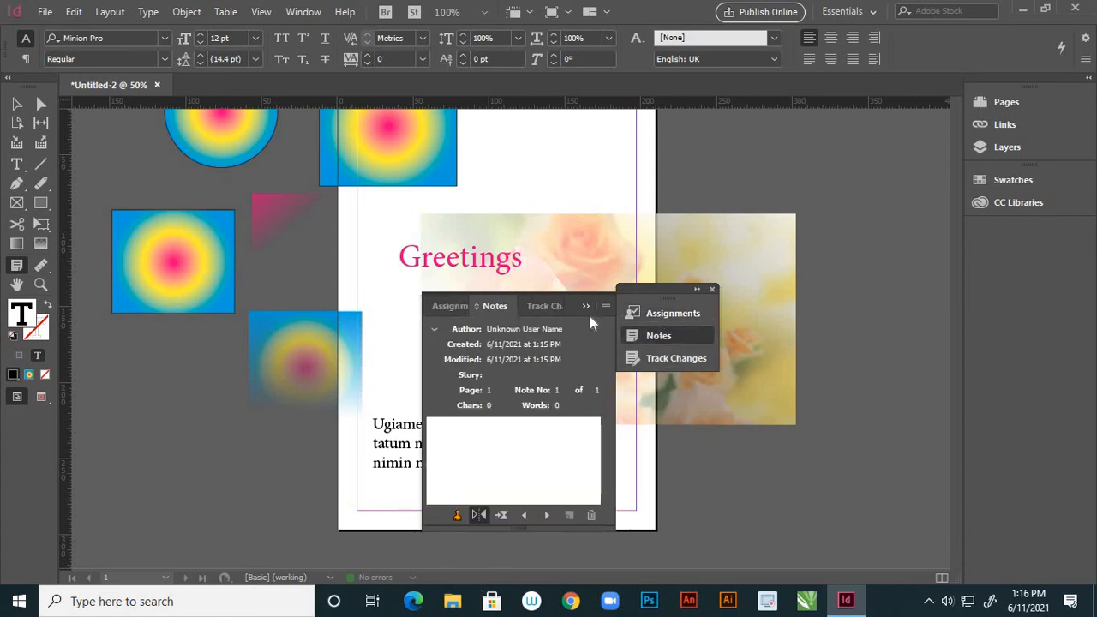
left_click(709, 290)
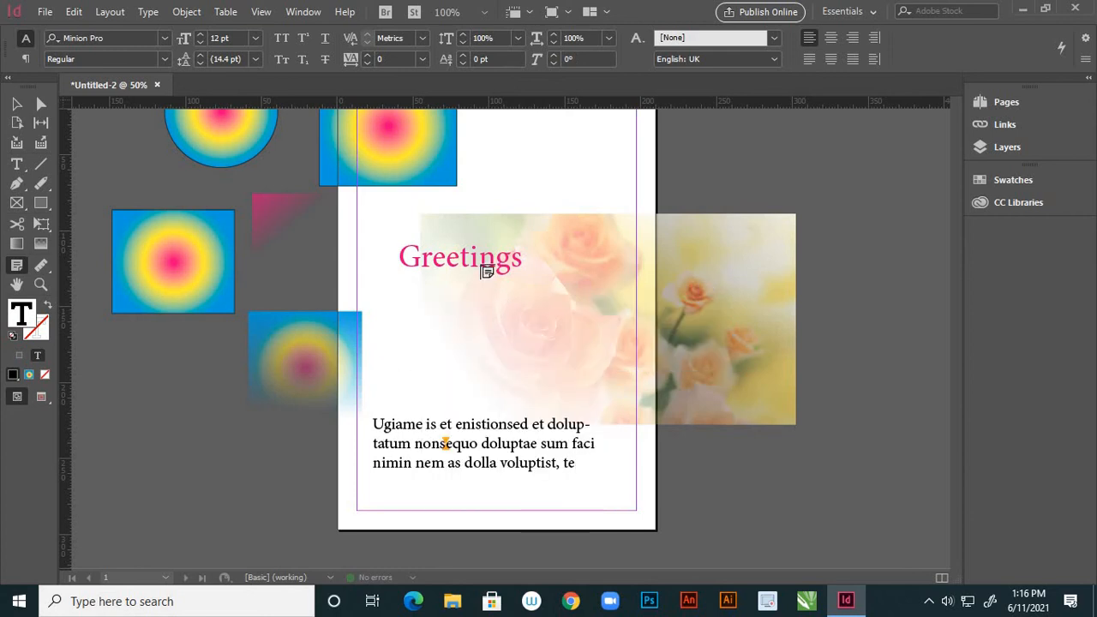
- Sample a colour theme from the gradient-filled rectangle on the pasteboard with the Colour Theme tool
left_click(45, 266)
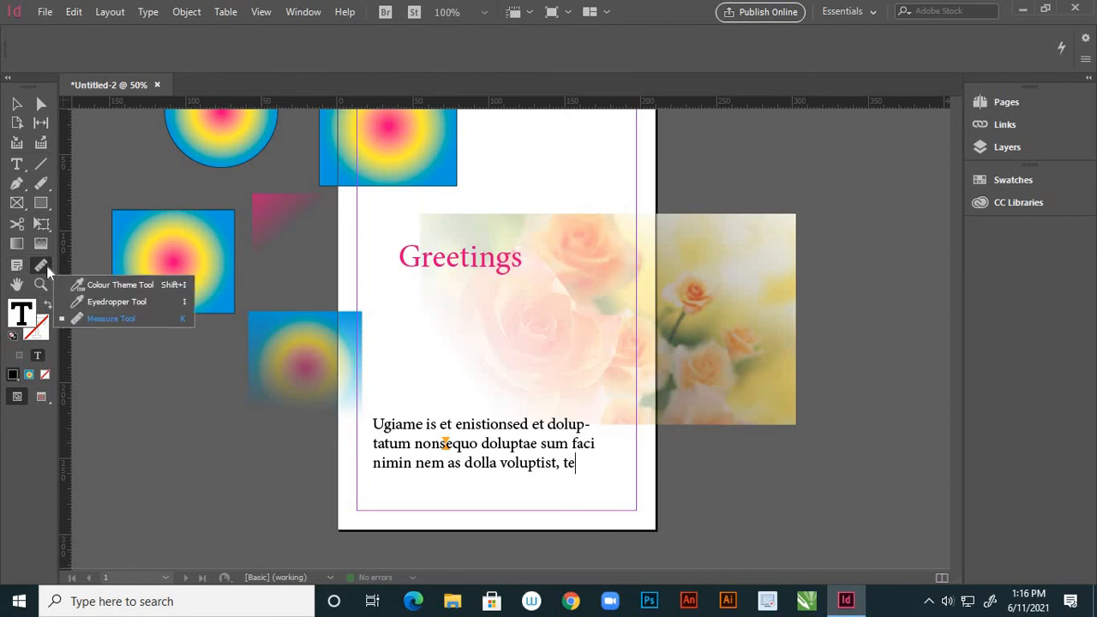
left_click(79, 303)
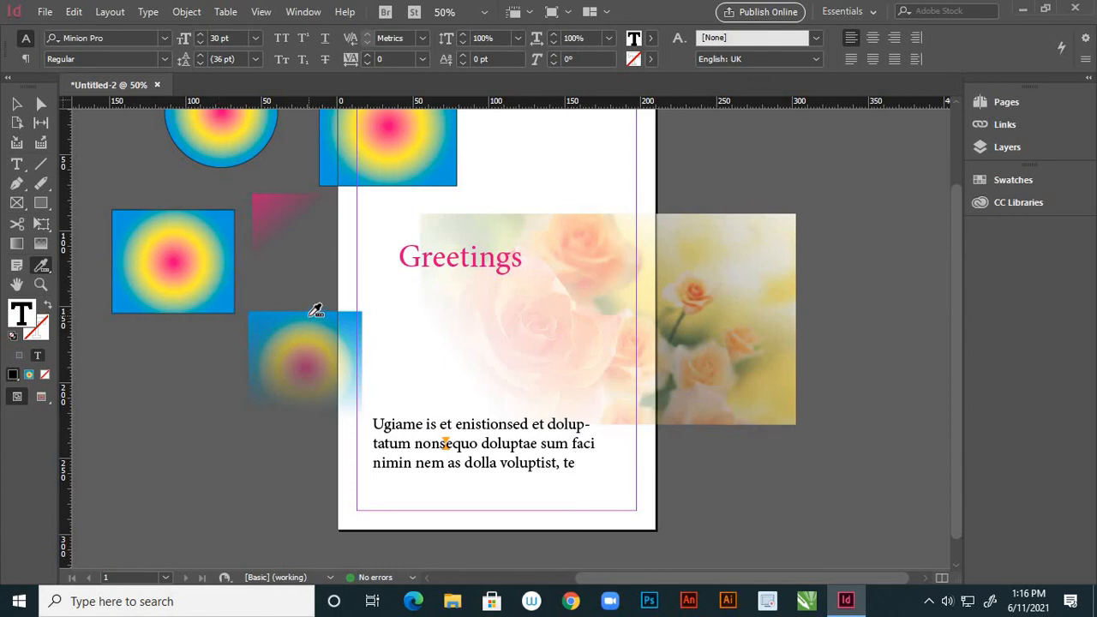
left_click(213, 257)
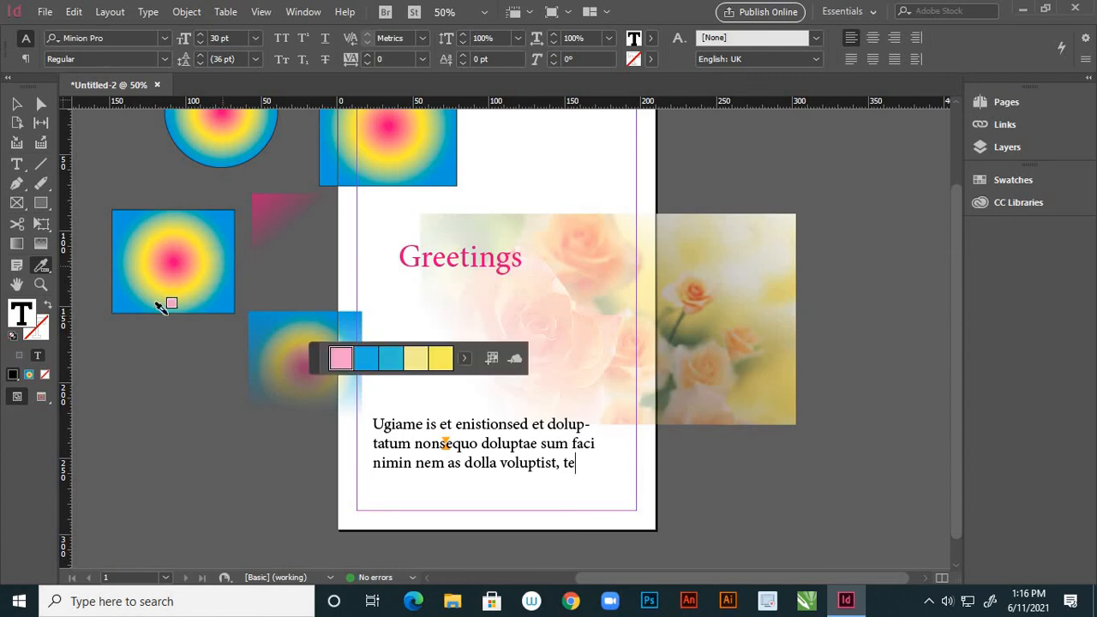
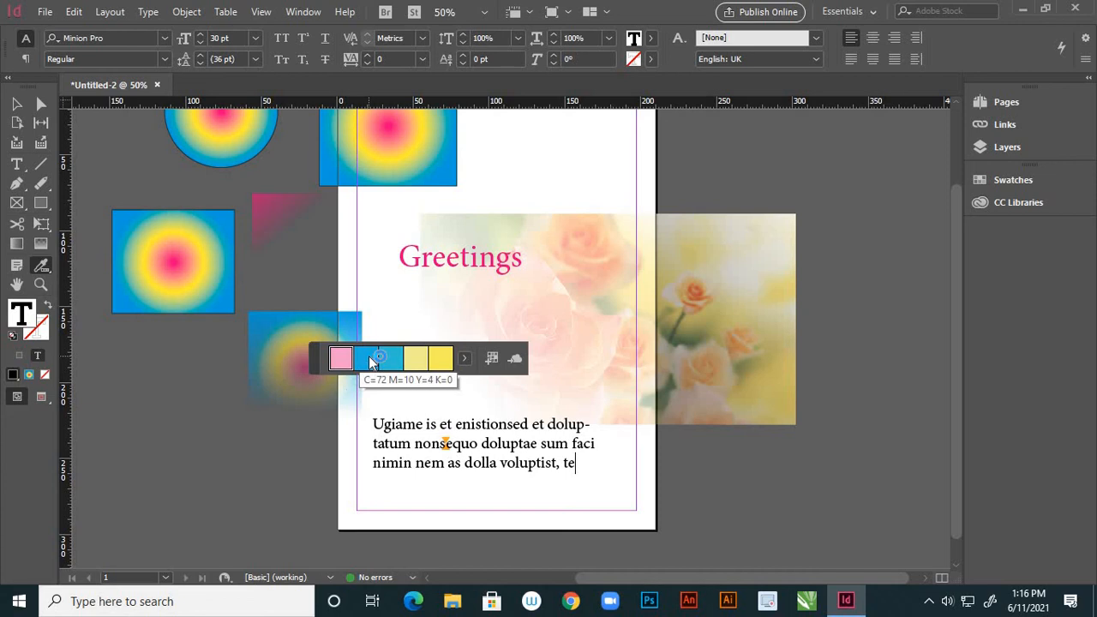
- Try the Bright and Dark variants of the sampled colour theme, and set it back to Colourful
left_click(466, 363)
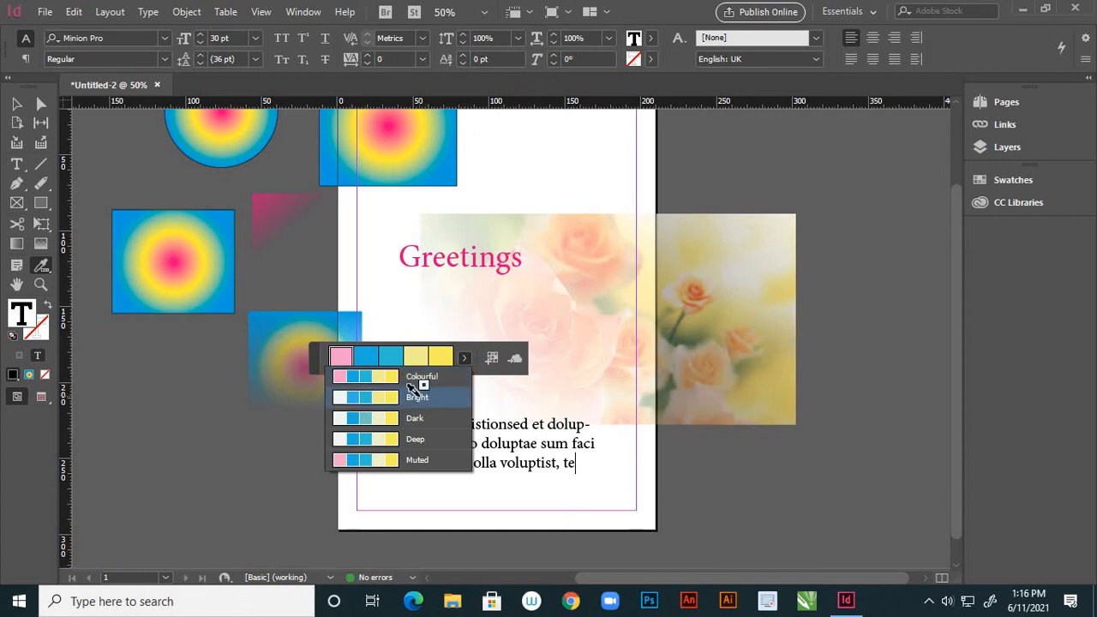
left_click(418, 397)
left_click(467, 362)
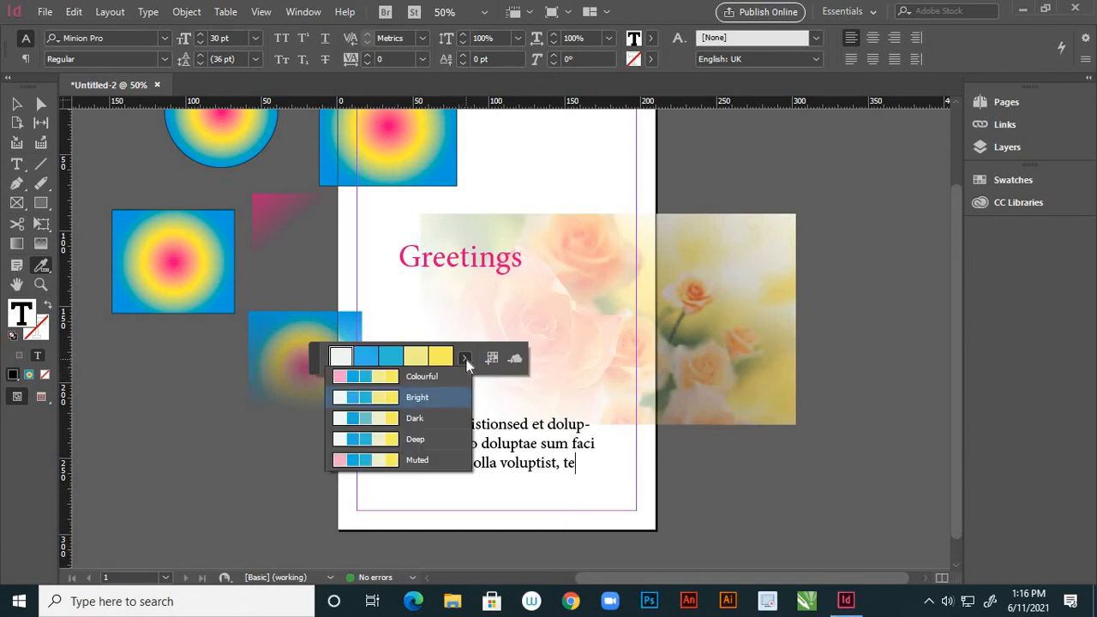
left_click(431, 416)
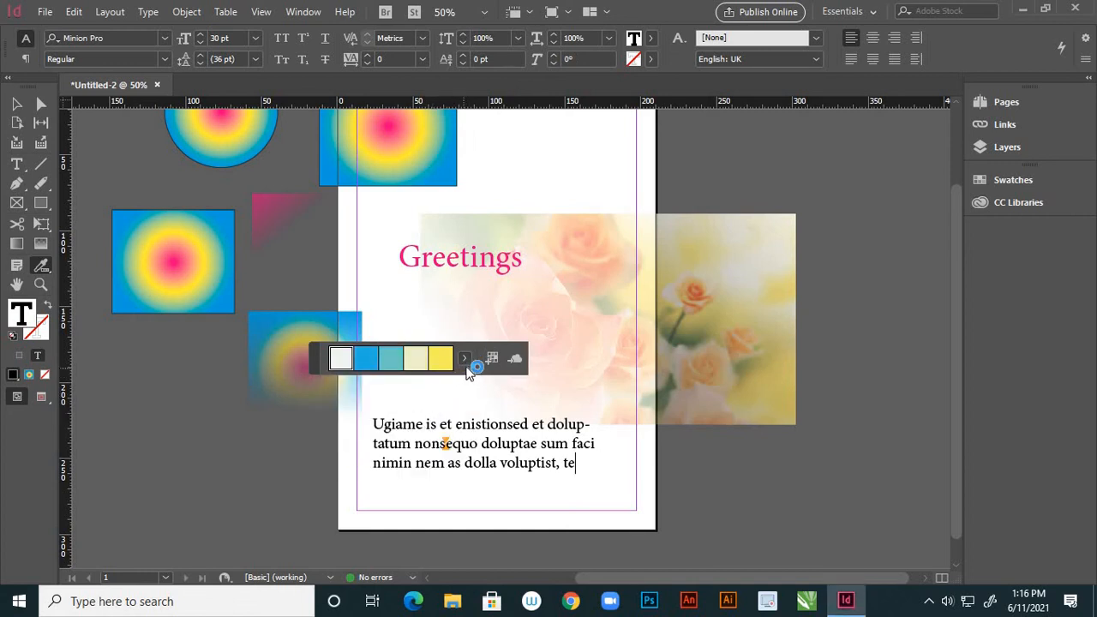
left_click(463, 358)
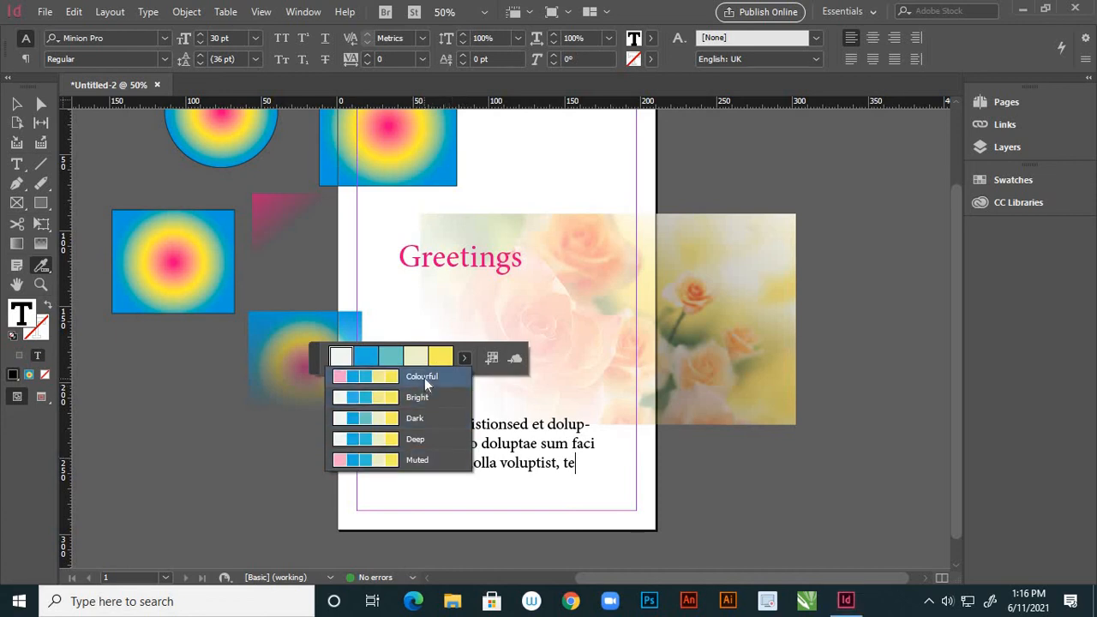
left_click(449, 379)
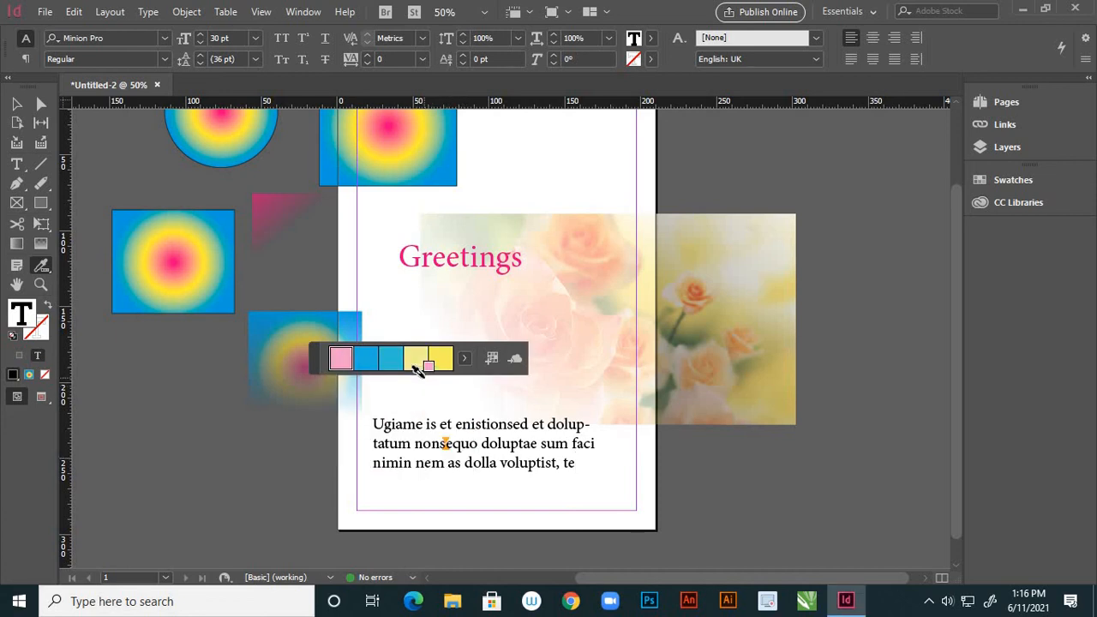
- Add the Colourful theme to the document's swatches and examine the colours in its swatch folder
left_click(493, 360)
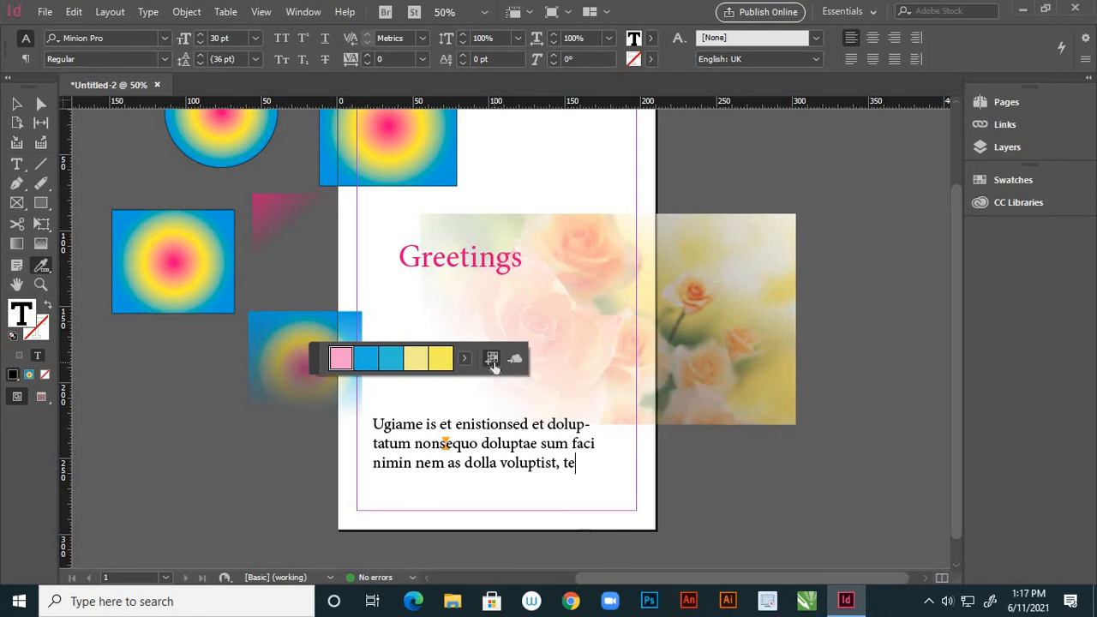
left_click(1010, 180)
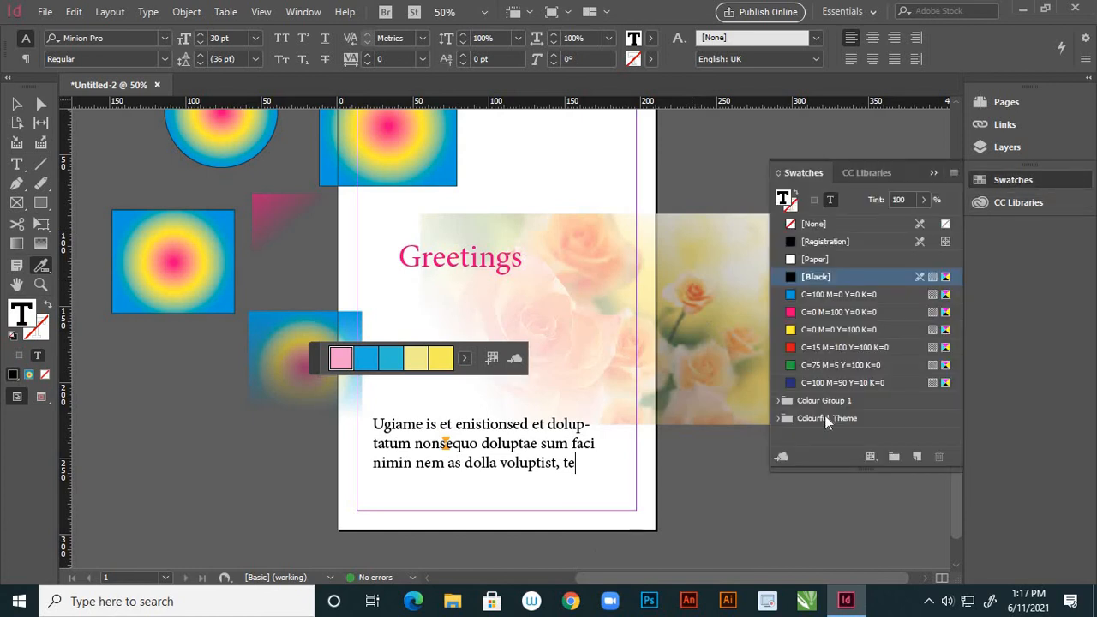
left_click(779, 418)
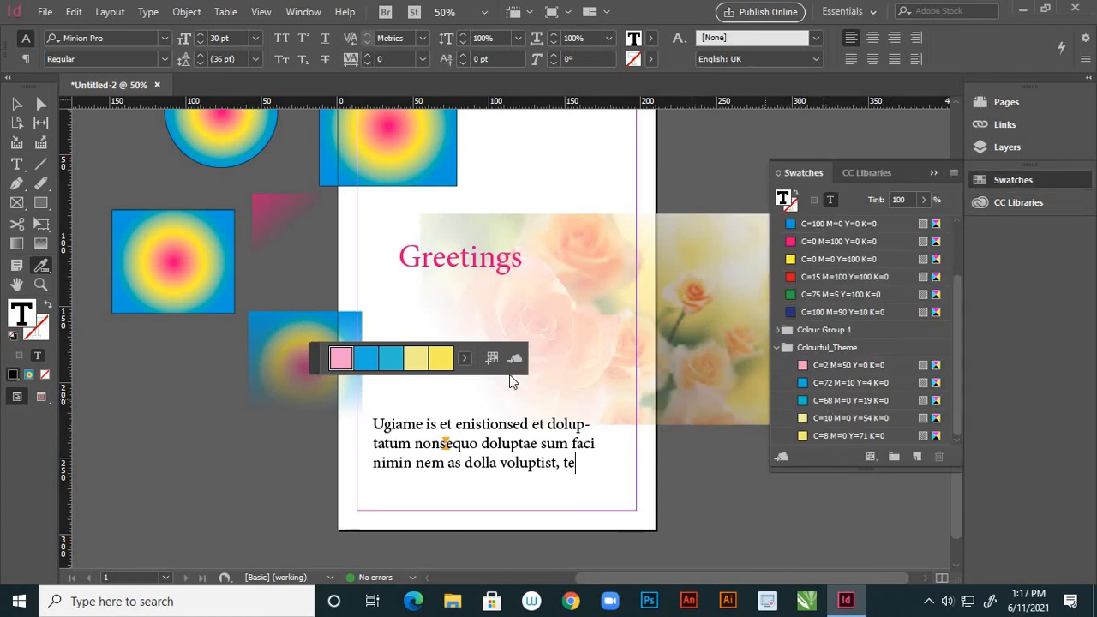
left_click_drag(341, 357, 295, 342)
left_click(777, 348)
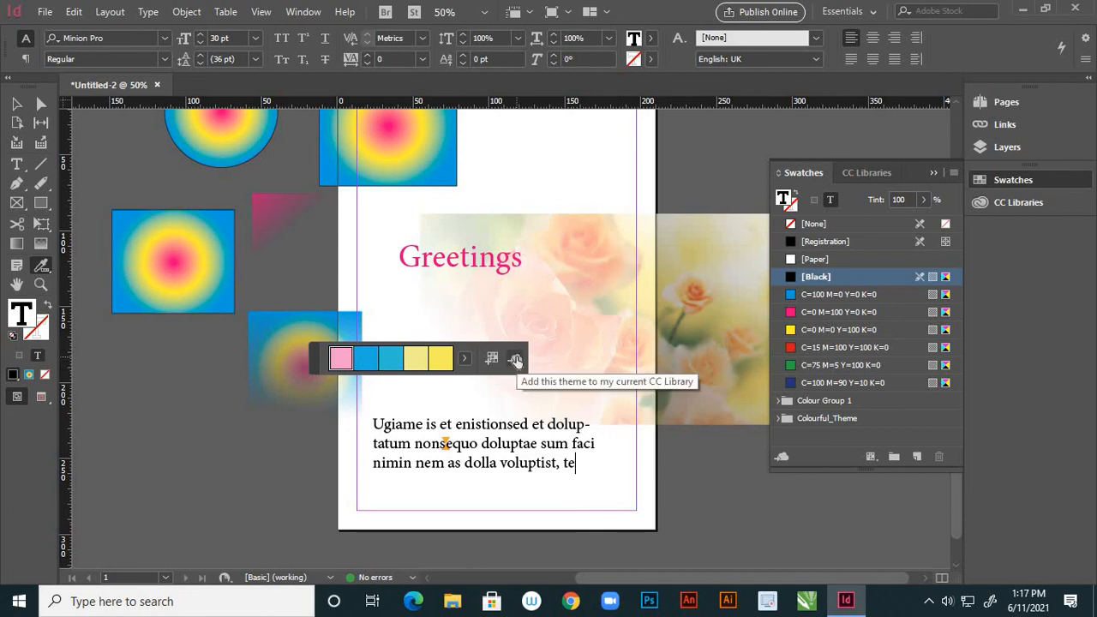
- Draw a rectangle about 57 by 58.5 mm on the pasteboard, below the gradient-filled rectangle beside the page
left_click(19, 104)
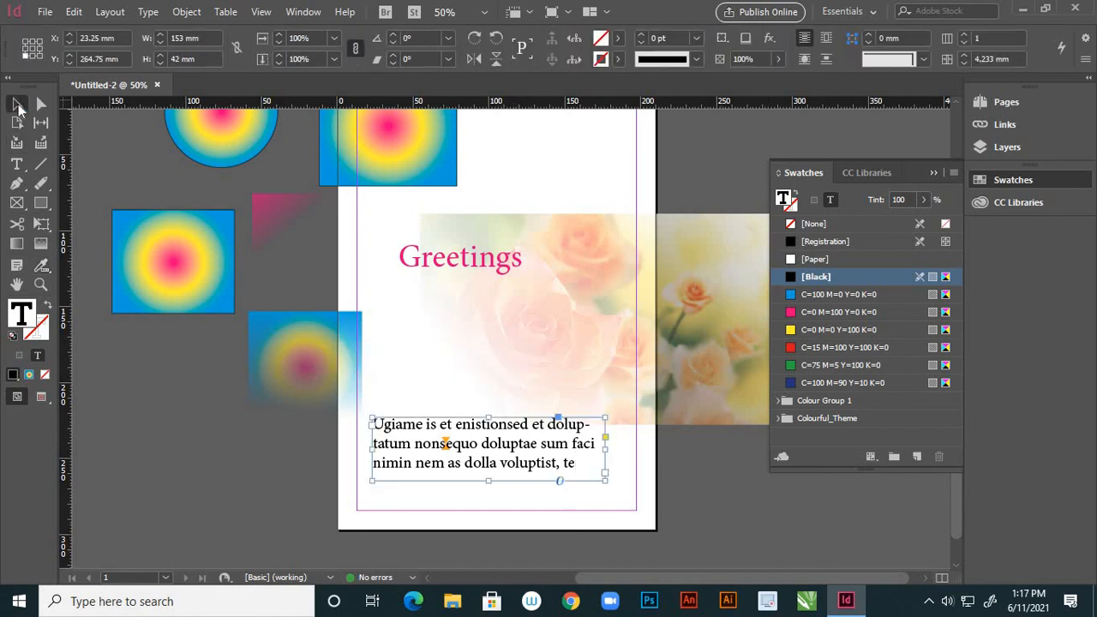
left_click(44, 269)
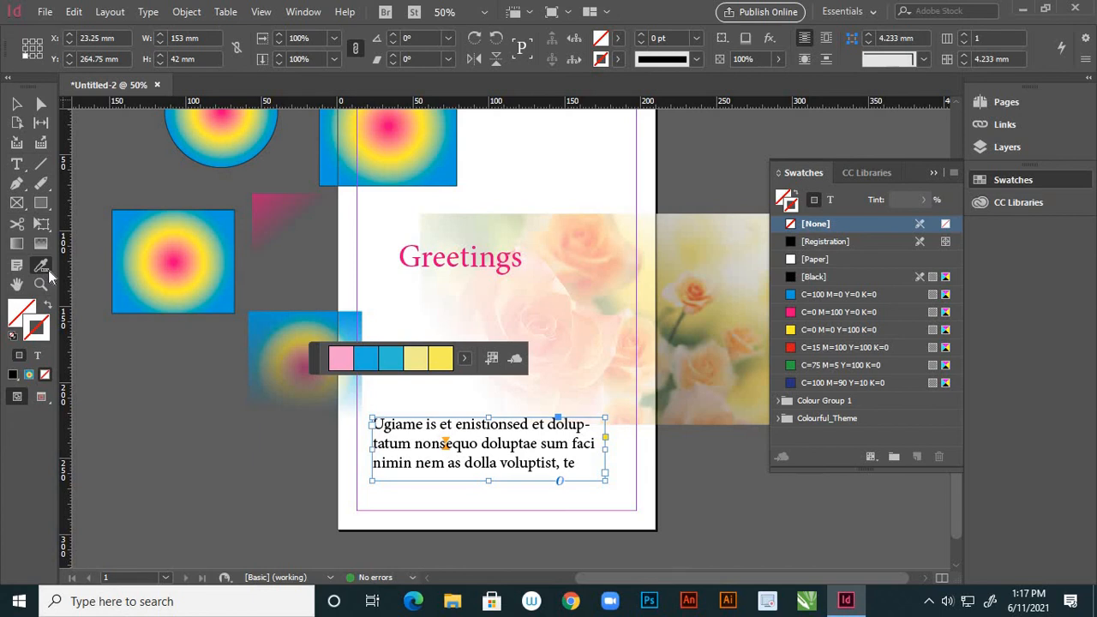
right_click(47, 273)
left_click(137, 296)
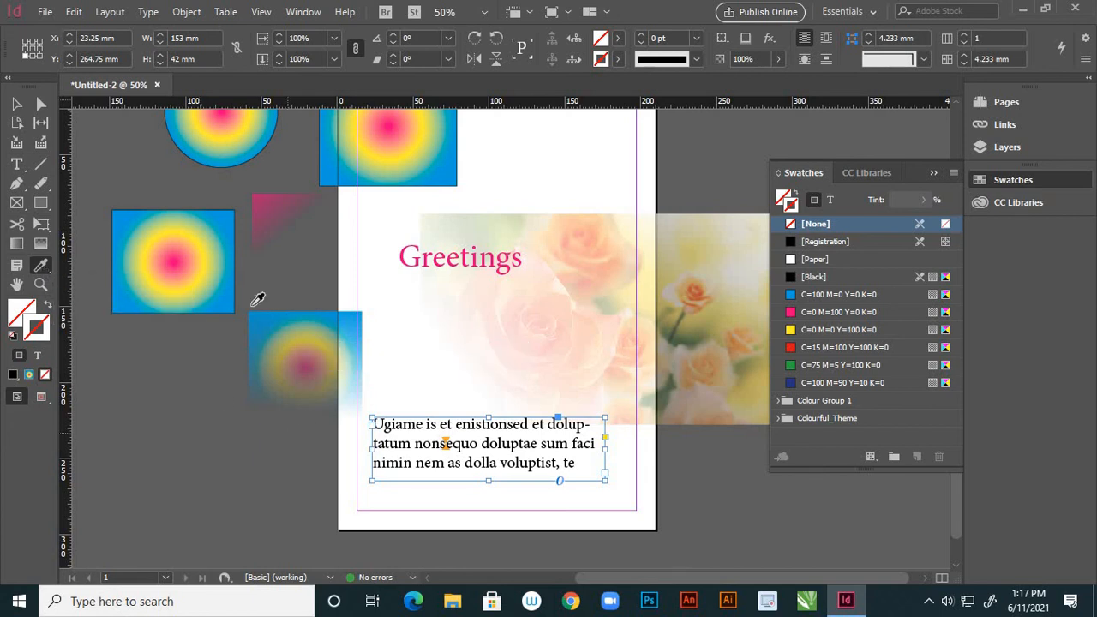
left_click(40, 203)
left_click_drag(134, 378, 221, 466)
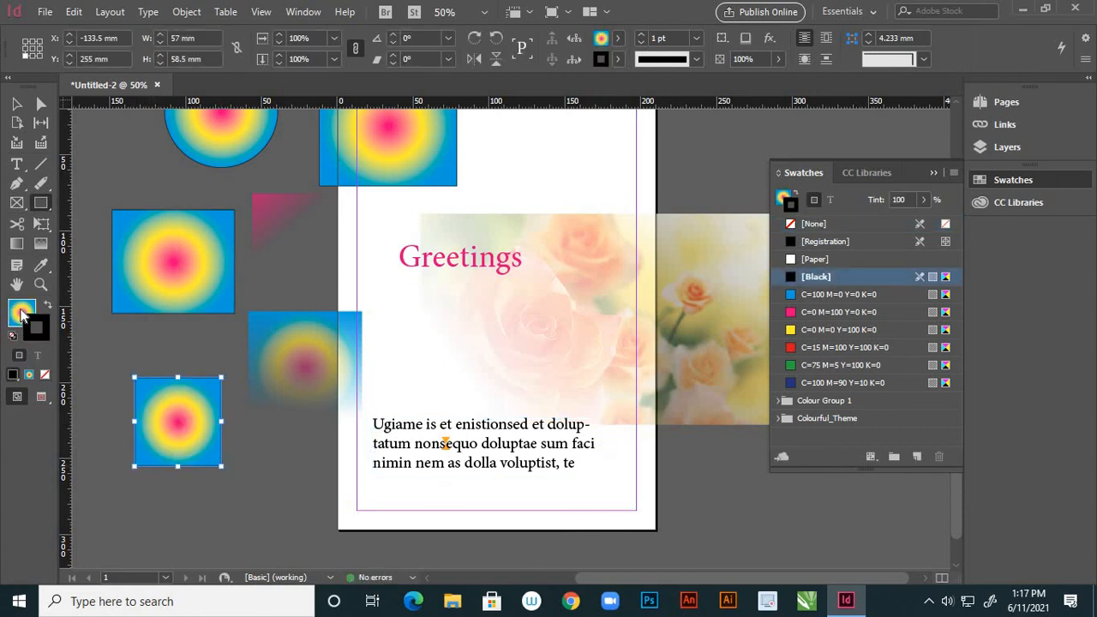
- Fill the new rectangle with a solid teal chosen in the Colour Picker
left_click(22, 315)
double_click(23, 315)
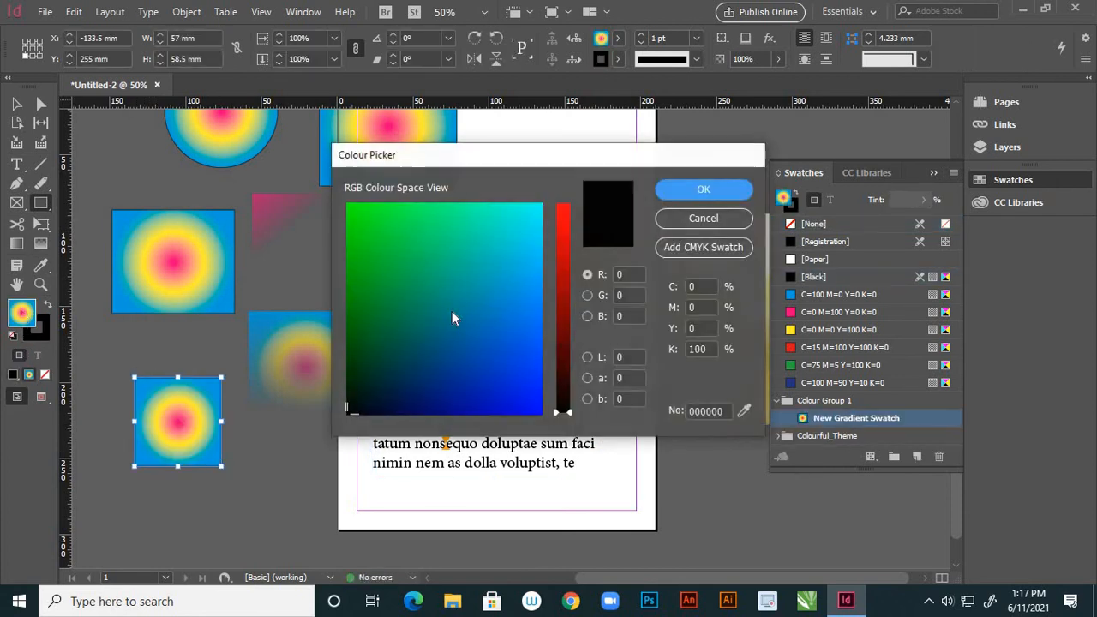
left_click(516, 216)
left_click(674, 196)
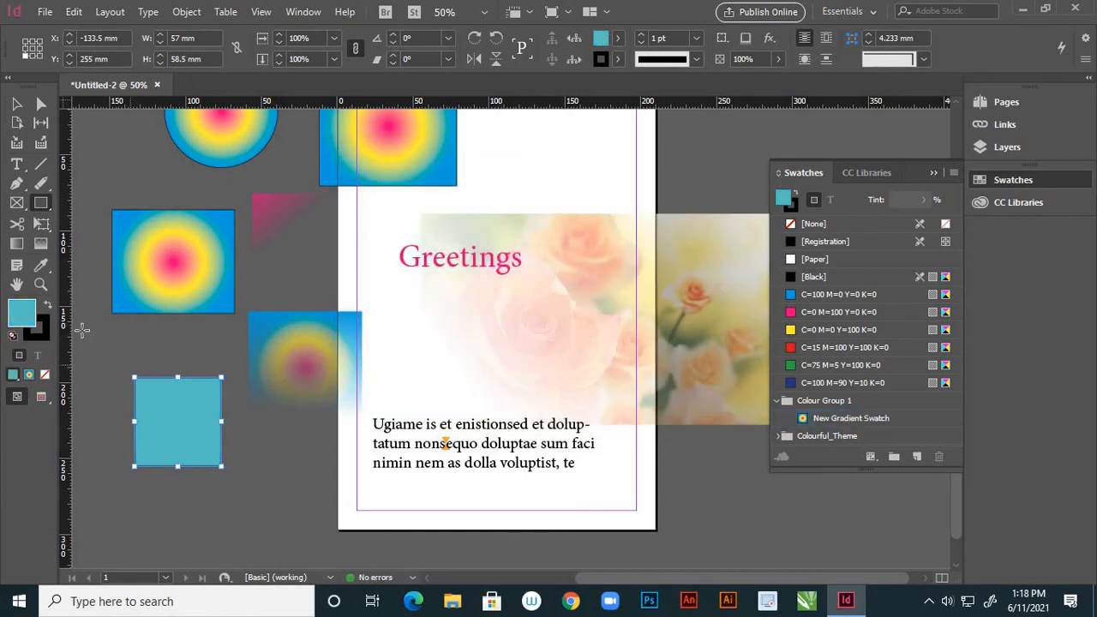
- Copy the radial gradient from the rectangle above onto the new rectangle with the Eyedropper tool
left_click(43, 271)
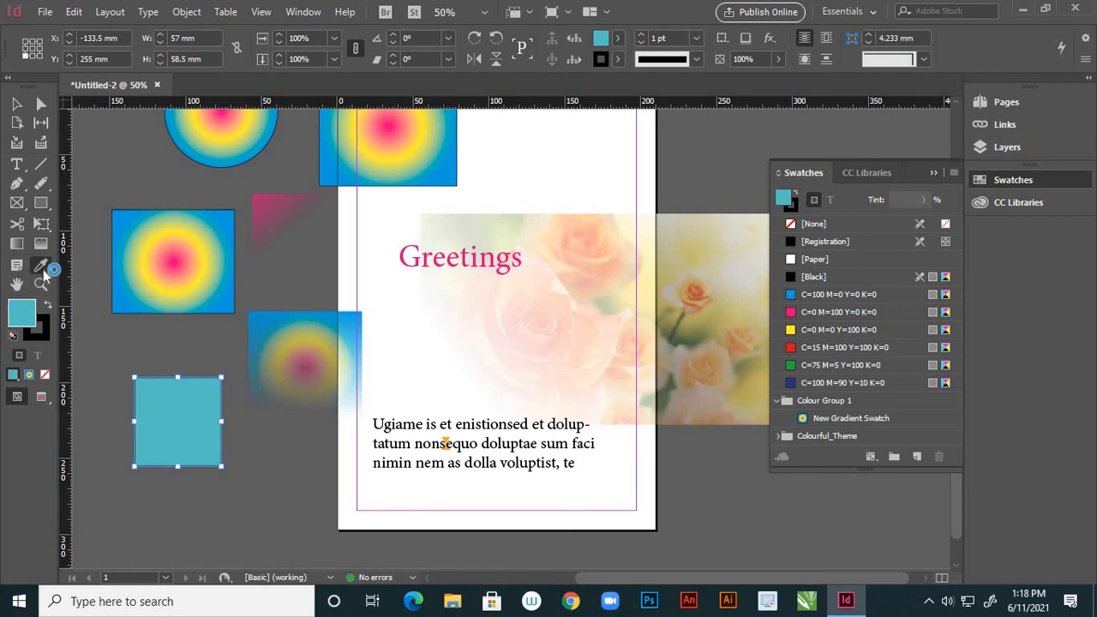
right_click(43, 270)
left_click(85, 301)
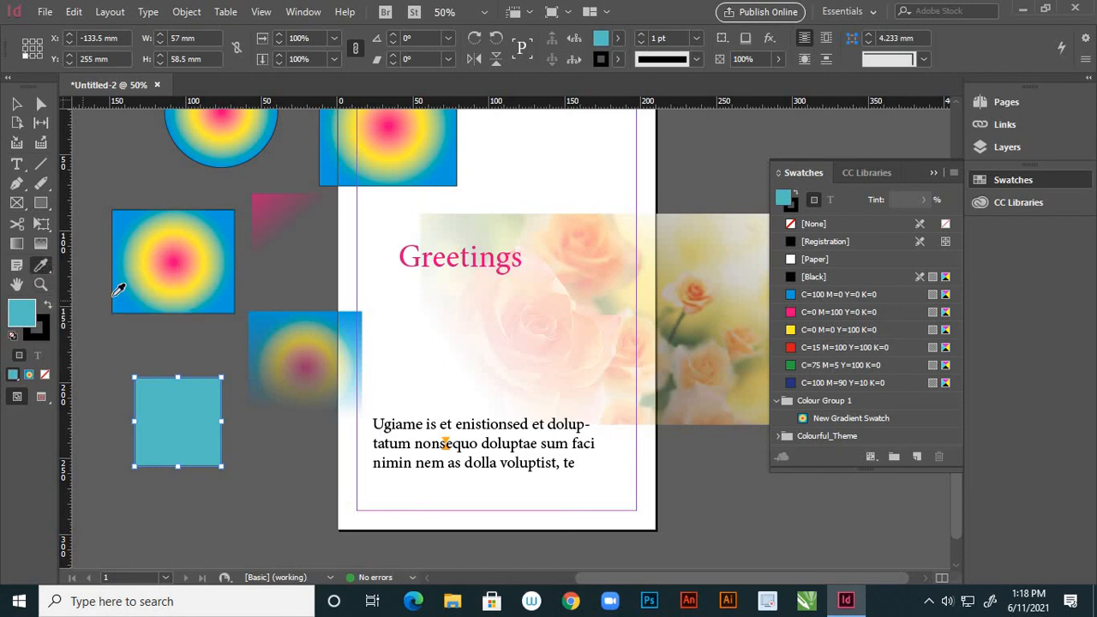
left_click(196, 274)
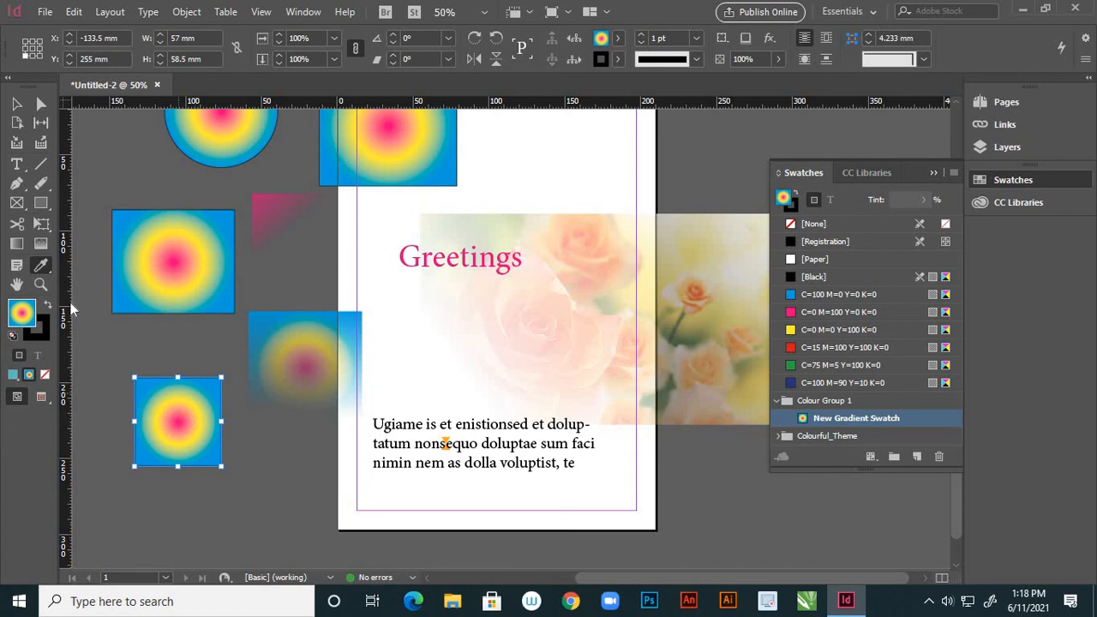
- Measure the new rectangle's width along its lower edge and its height with the Measure tool
right_click(49, 270)
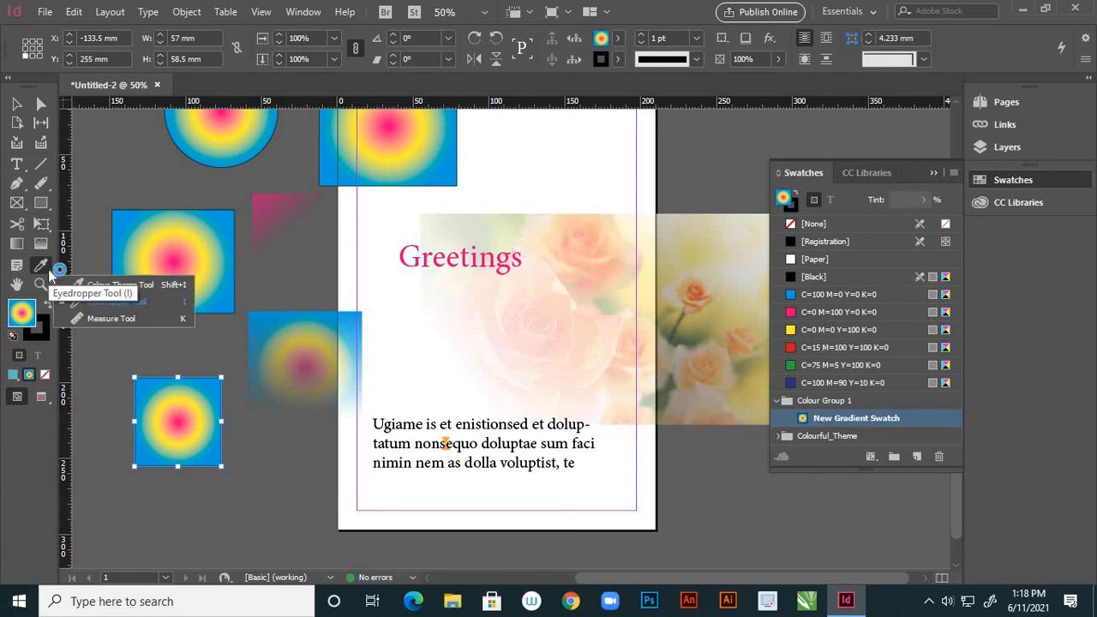
left_click(97, 320)
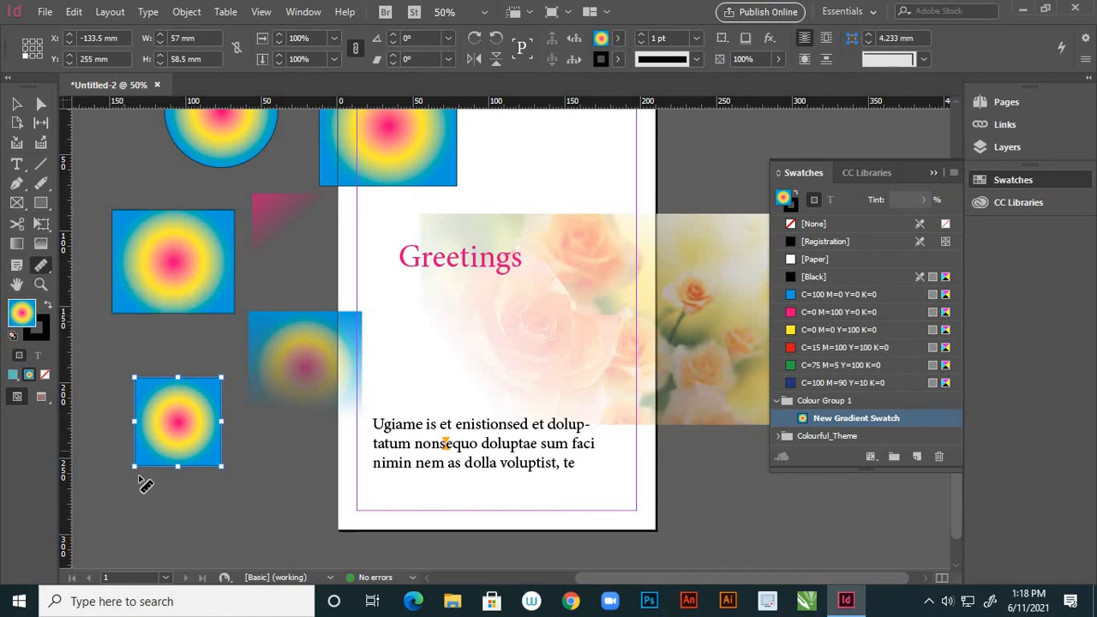
left_click_drag(137, 478, 216, 480)
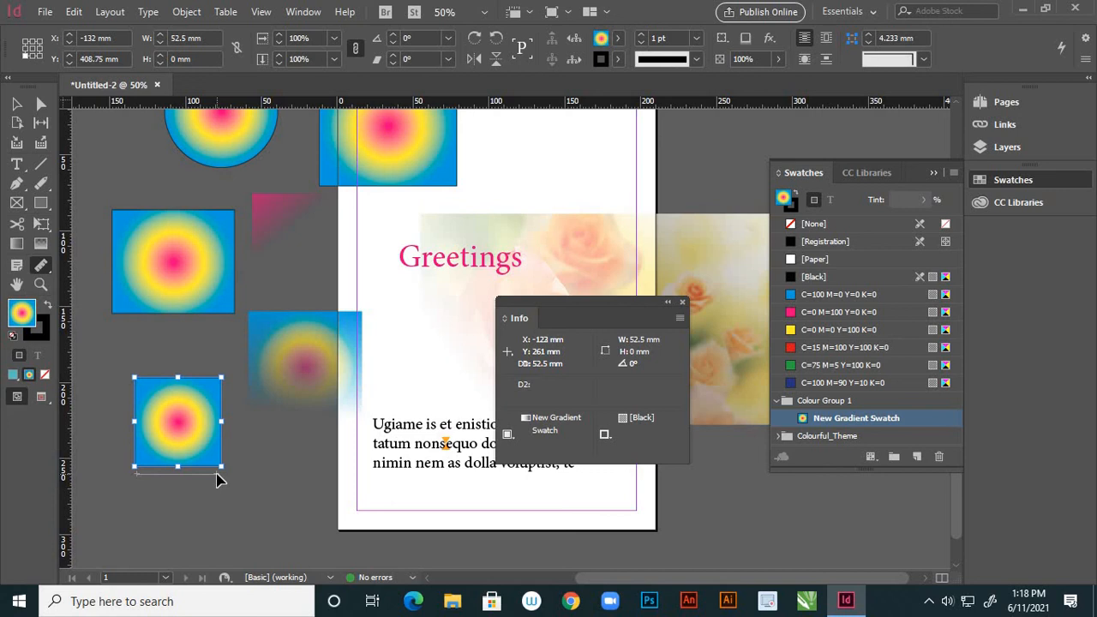
left_click_drag(216, 479, 135, 383)
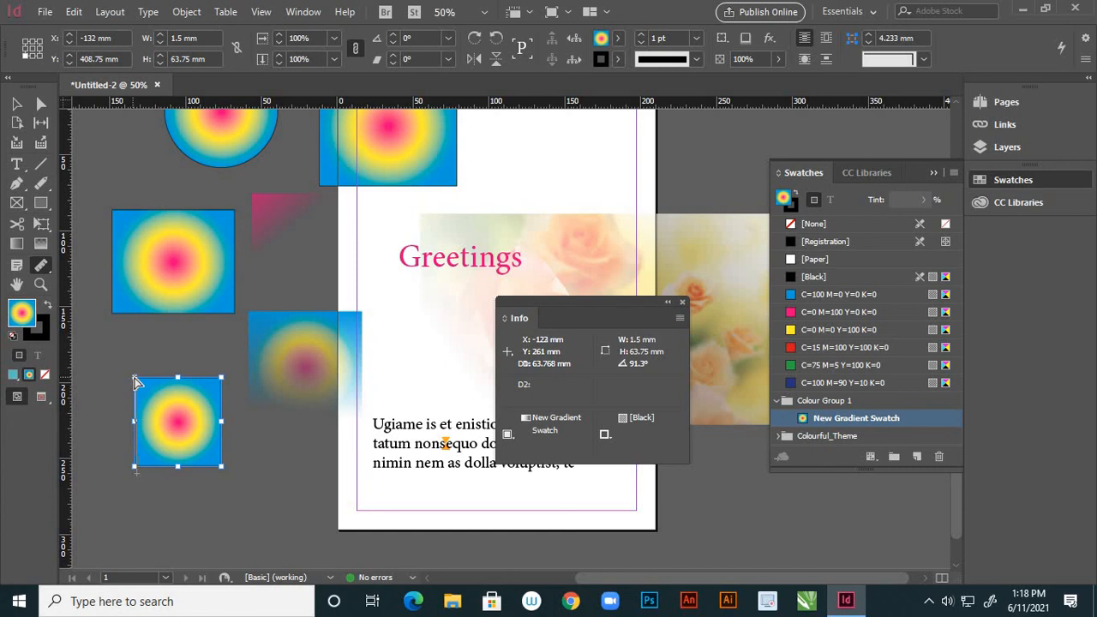
left_click_drag(134, 377, 140, 378)
left_click_drag(241, 501, 210, 480)
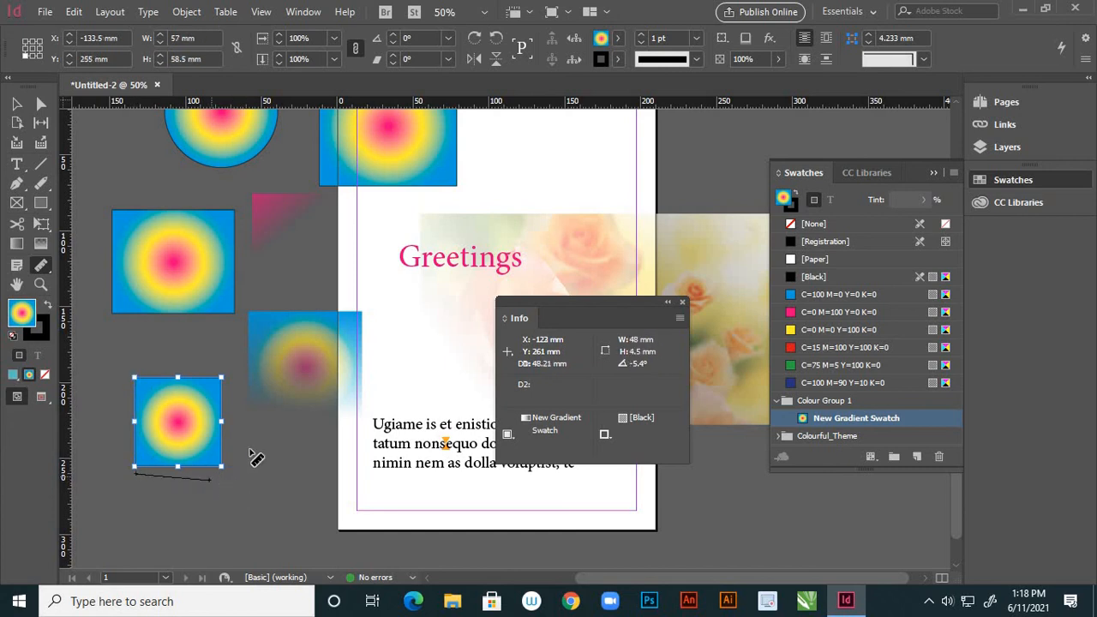
- Pan around the page and pasteboard with the Hand tool and close the measurement information
left_click(19, 286)
mouse_move(287, 263)
left_mouse_down()
mouse_move(497, 365)
mouse_move(269, 283)
mouse_move(489, 347)
mouse_move(588, 332)
left_mouse_up()
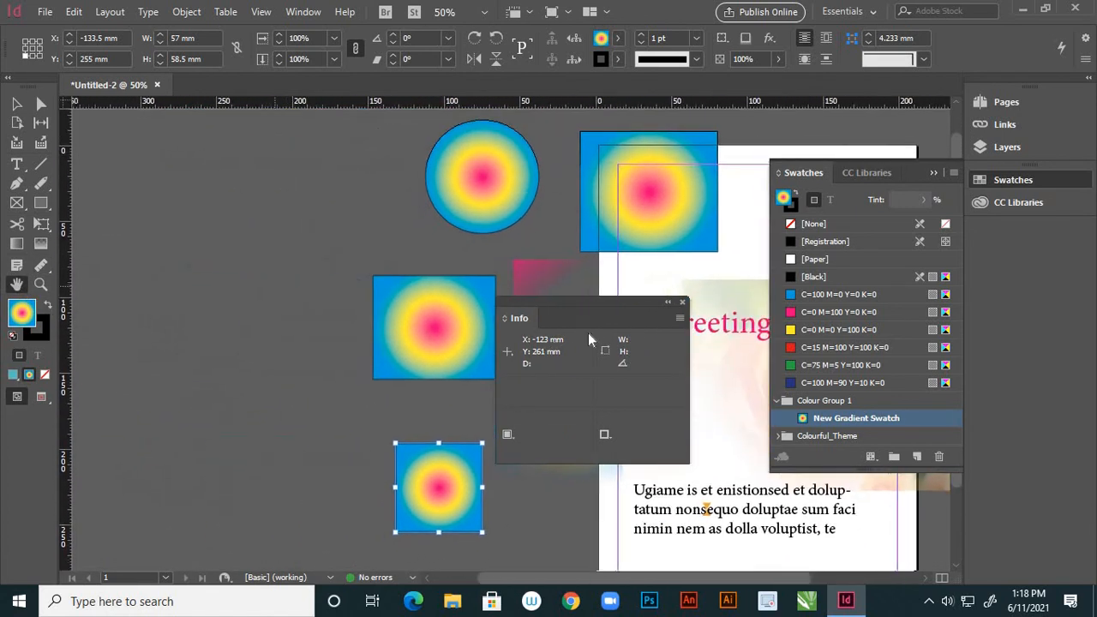
left_click_drag(411, 304, 499, 346)
left_click_drag(366, 312, 99, 262)
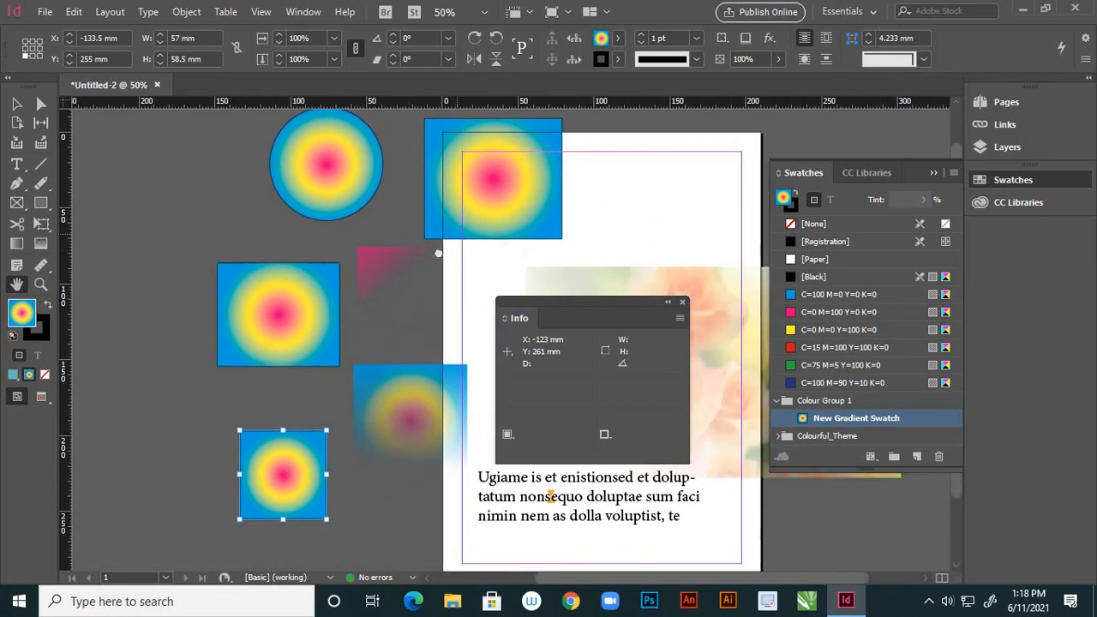
left_click_drag(438, 254, 310, 302)
left_click_drag(562, 233, 565, 146)
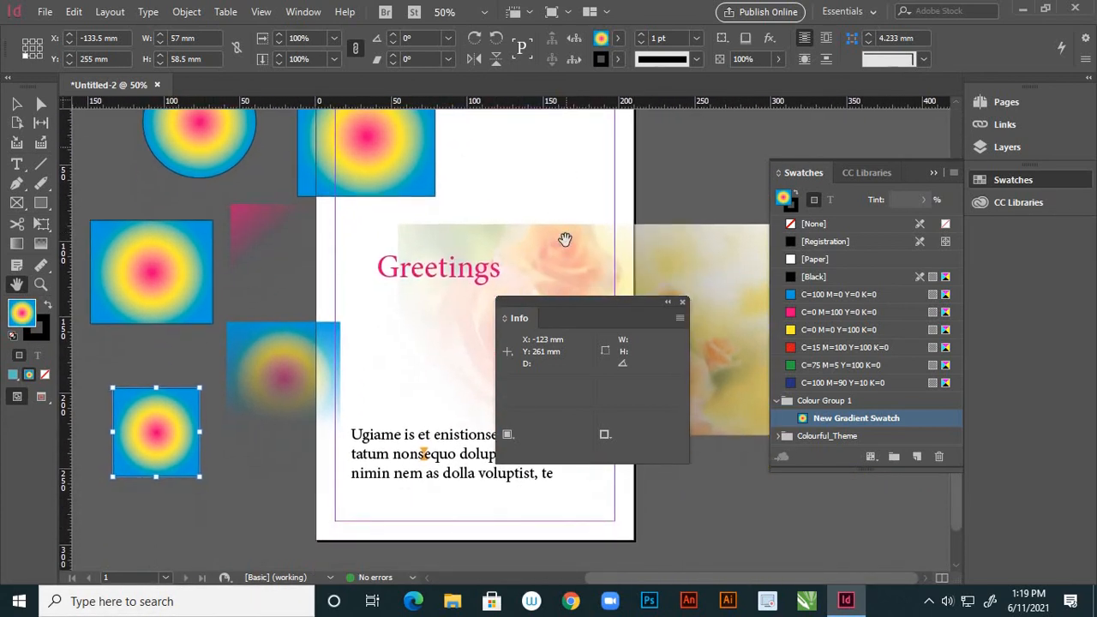
left_click(682, 302)
left_click_drag(562, 314, 495, 209)
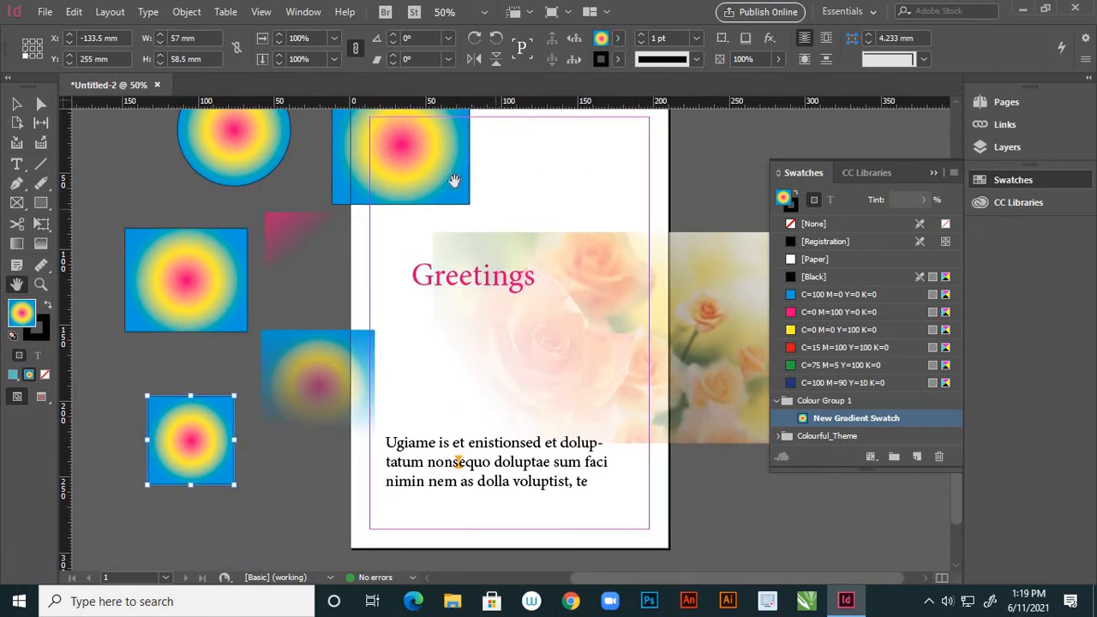
- Magnify an area at the page's left edge to 4000% with the Zoom tool and zoom back out to 600%
left_click(41, 284)
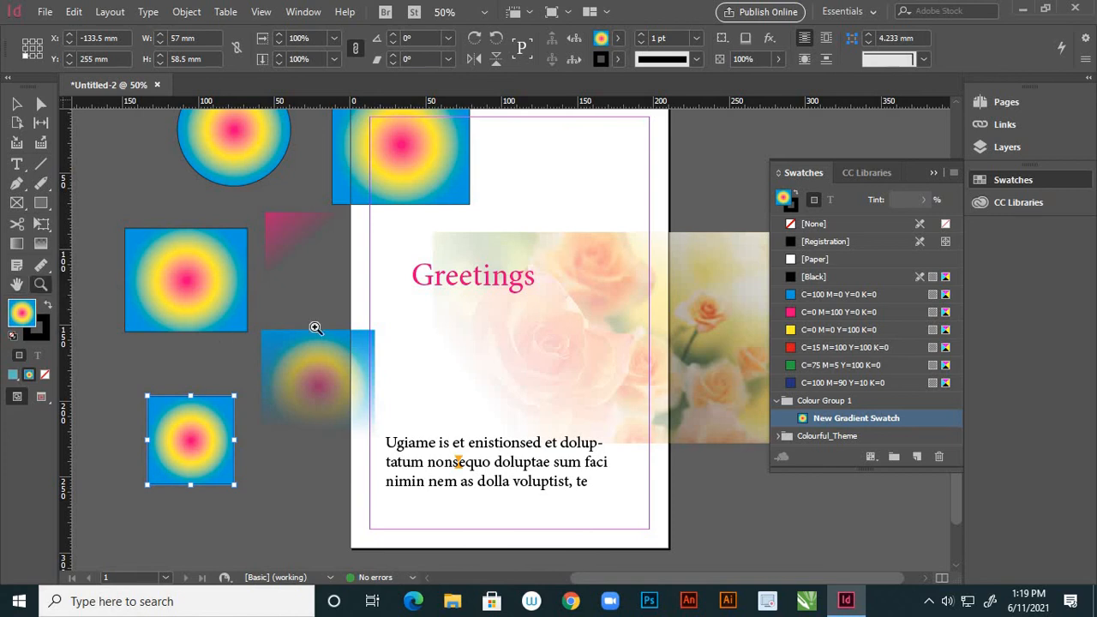
left_click_drag(335, 276, 390, 318)
left_click_drag(518, 302, 395, 287)
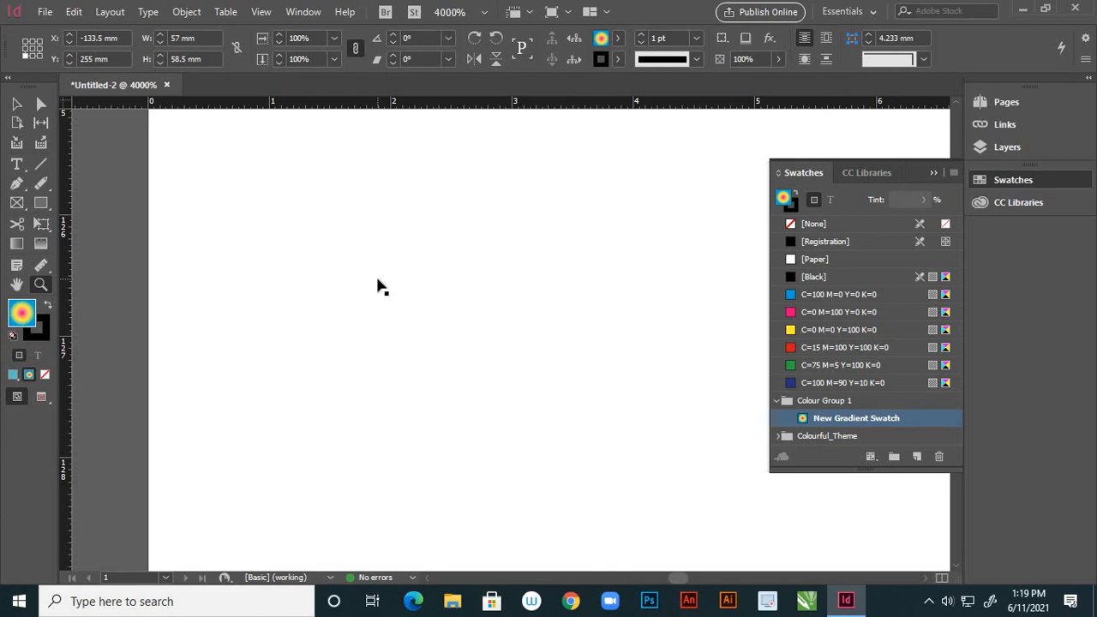
key("ctrl+minus")
key("ctrl+minus")
key("ctrl+minus")
key("ctrl+minus")
key("ctrl+minus")
key("ctrl+minus")
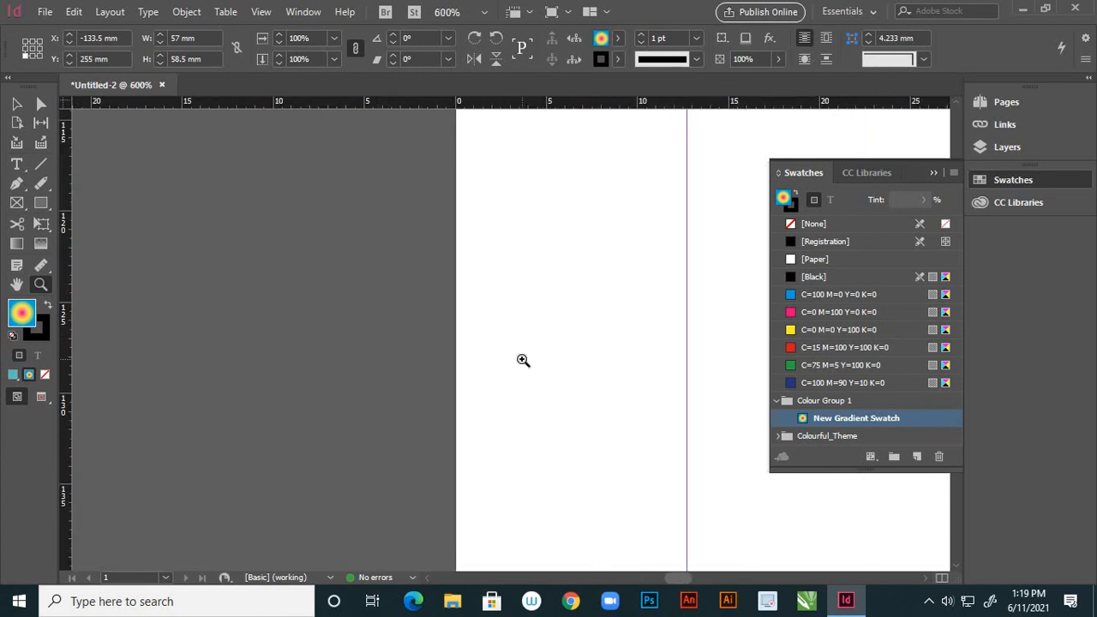
- Pan the magnified page with the Hand tool to the first letter of the greeting
key("h")
left_click_drag(322, 334, 185, 335)
left_click_drag(420, 354, 254, 419)
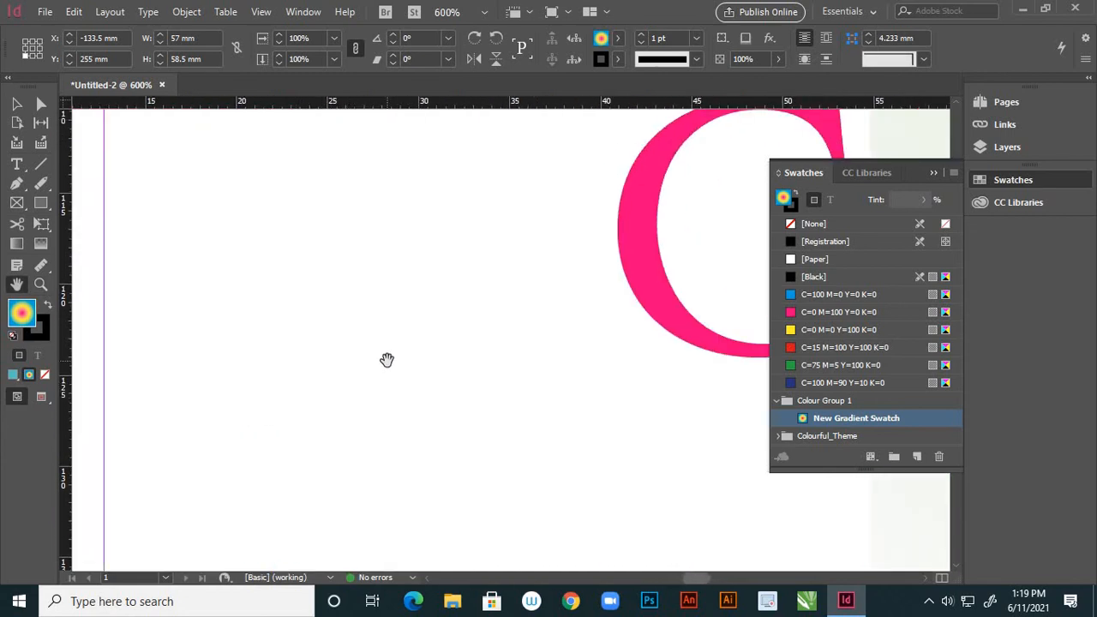
- Zoom out from the magnified greeting letter to 75% to view the selected gradient square on the pasteboard
key("ctrl+minus")
key("ctrl+minus")
key("ctrl+minus")
key("ctrl+minus")
key("ctrl+minus")
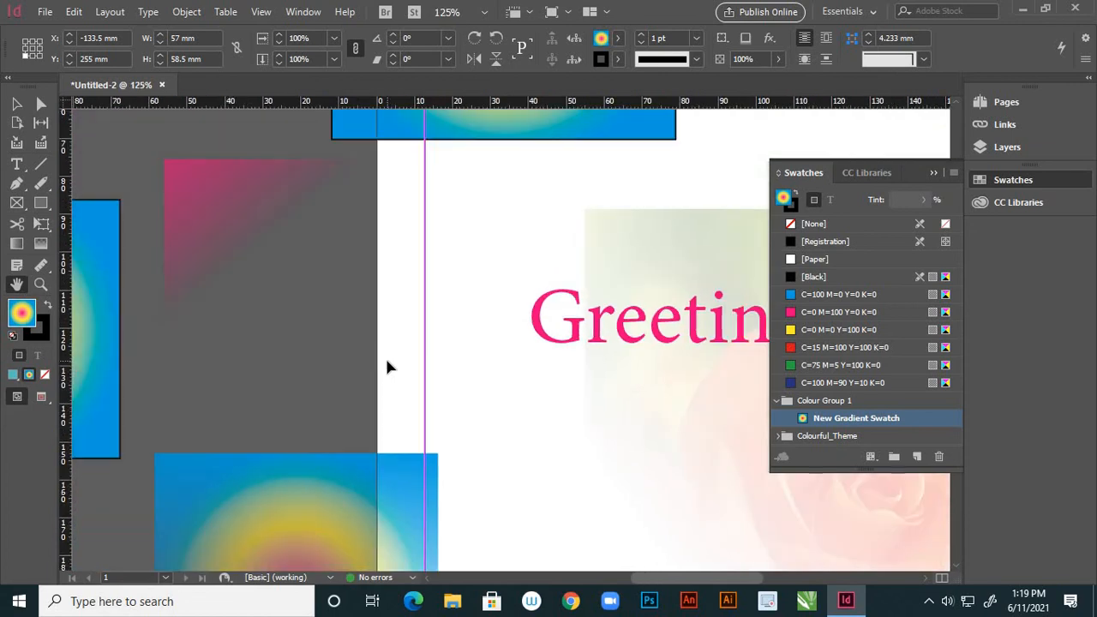
key("ctrl+minus")
key("ctrl+minus")
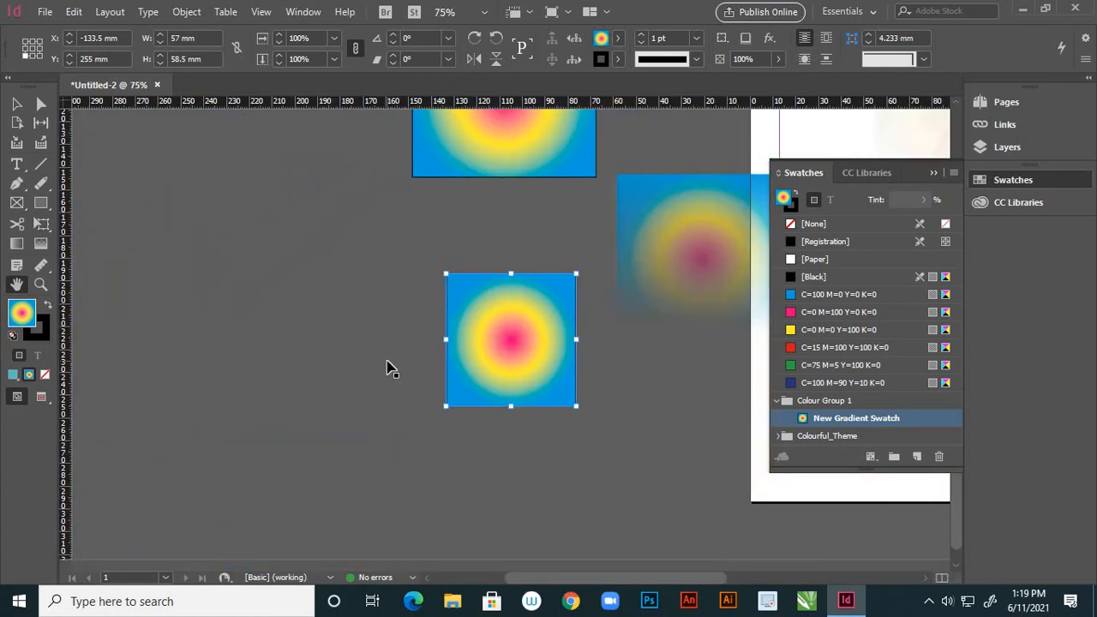
- Magnify the selected gradient square to 150% and zoom back out to 50%
key("ctrl+equal")
key("ctrl+equal")
key("ctrl+equal")
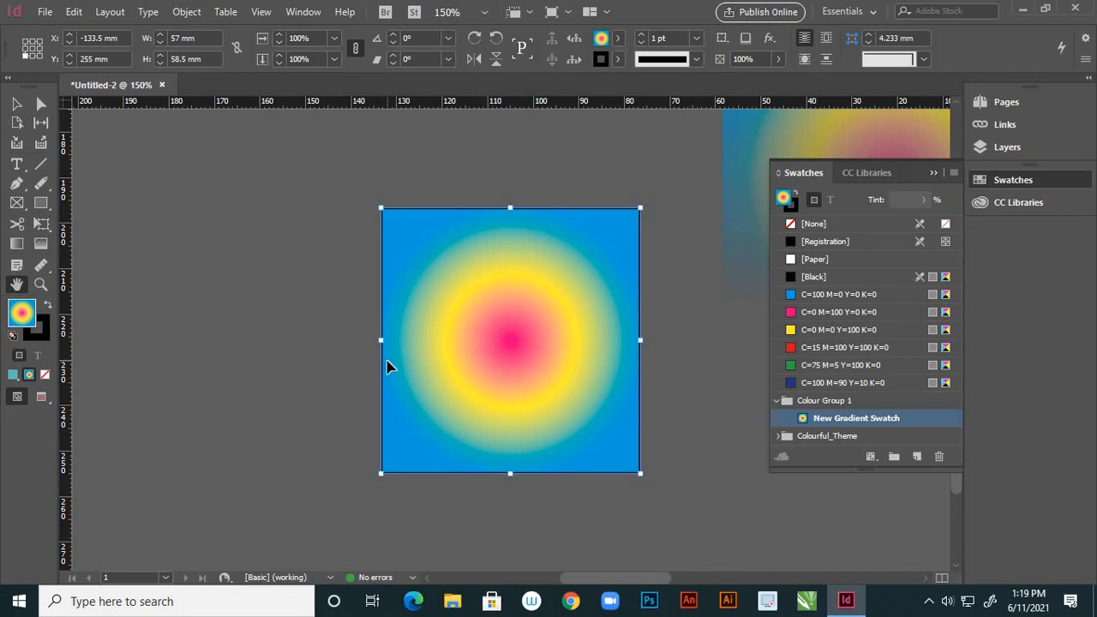
key("ctrl+minus")
key("ctrl+minus")
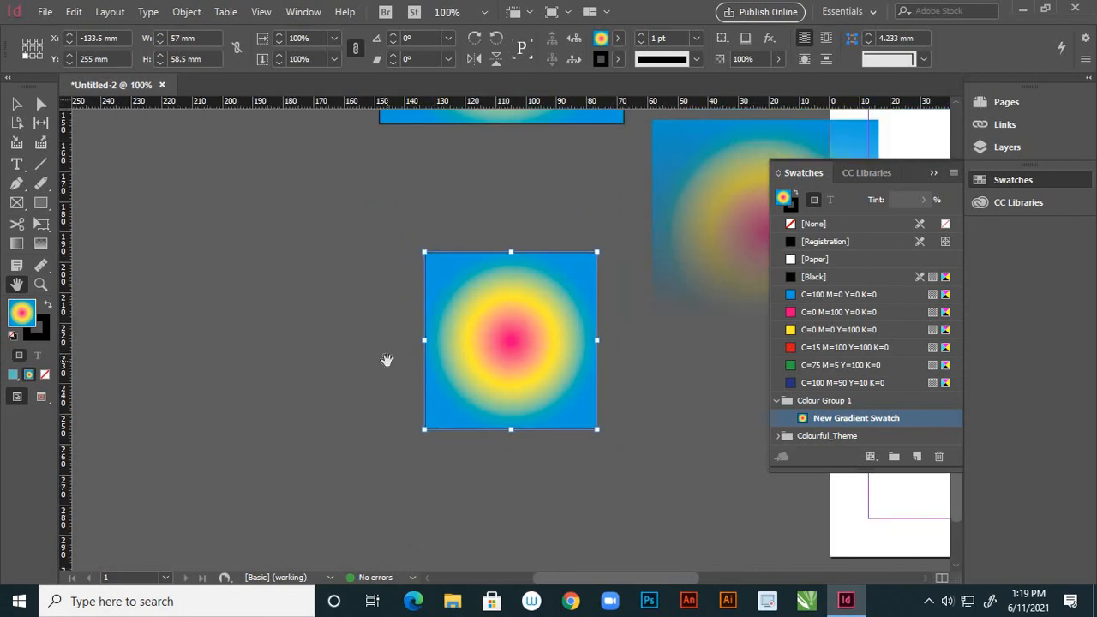
key("ctrl+minus")
key("ctrl+minus")
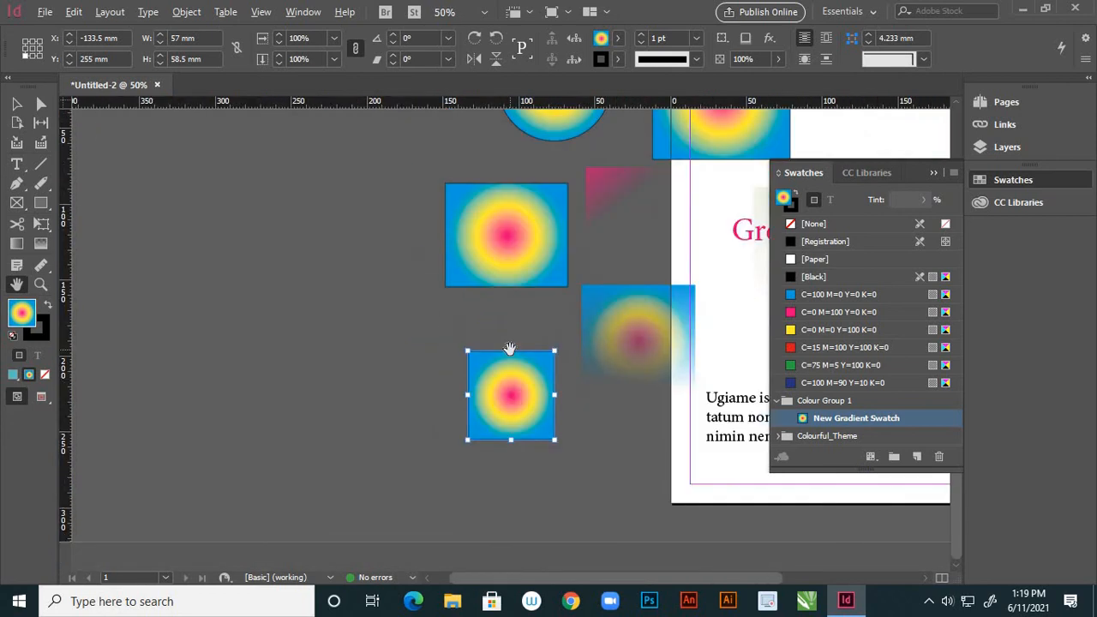
- Zoom around the gradient square to 150% and settle the view at 100%
key("alt")
scroll(523, 407, "up", 4)
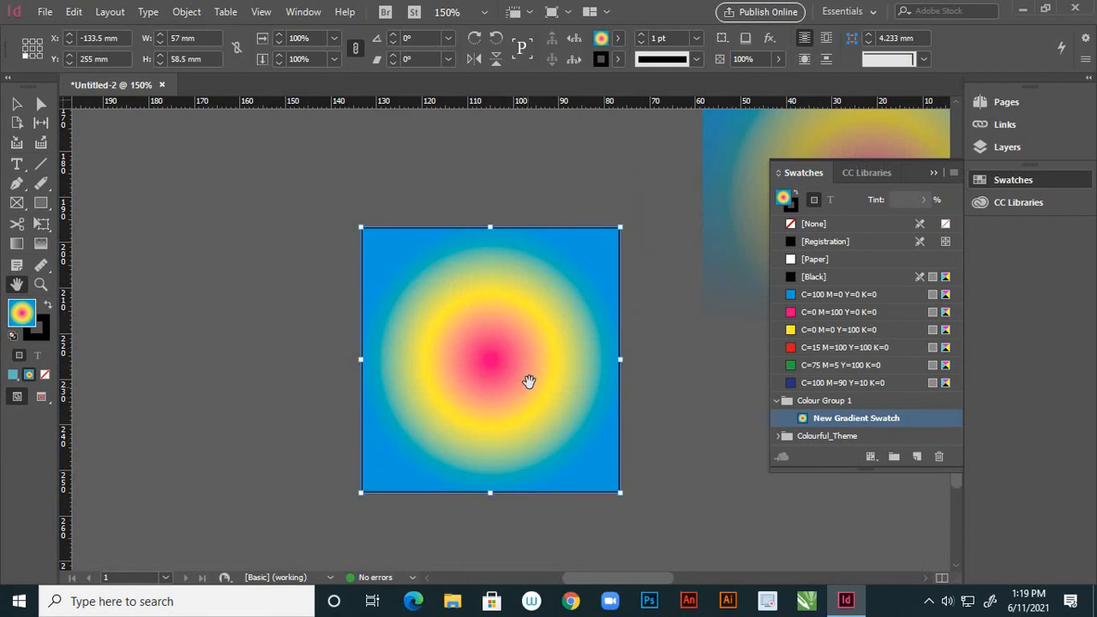
scroll(526, 380, "down", 4)
scroll(553, 436, "up", 2)
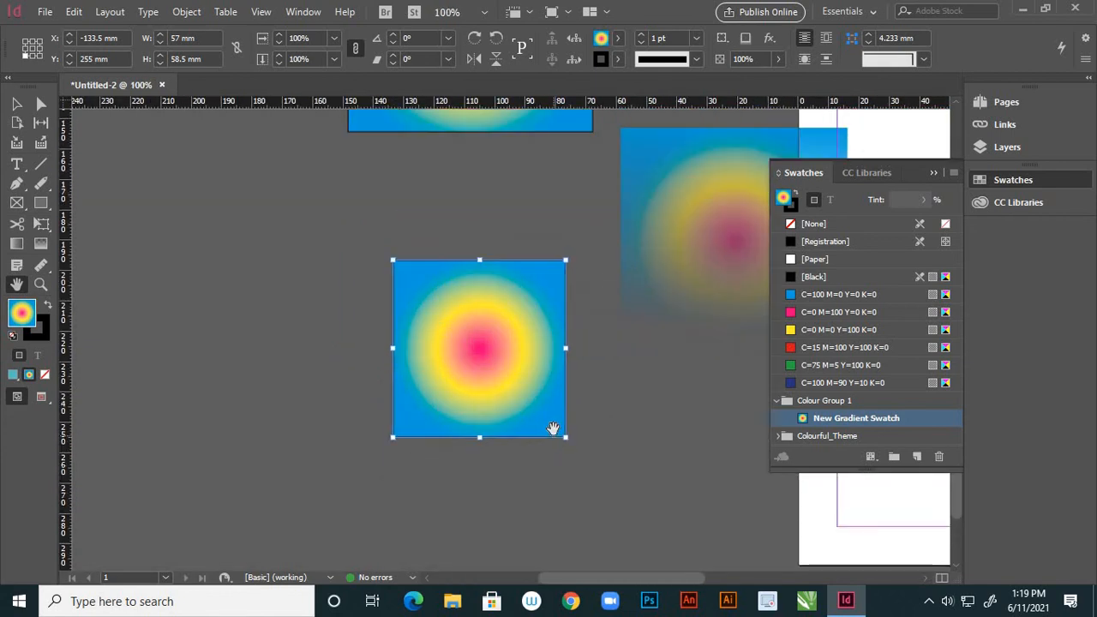
- Swap the square's fill and stroke colours, try a 40 pt stroke weight and reduce it to 20 pt
left_click(49, 311)
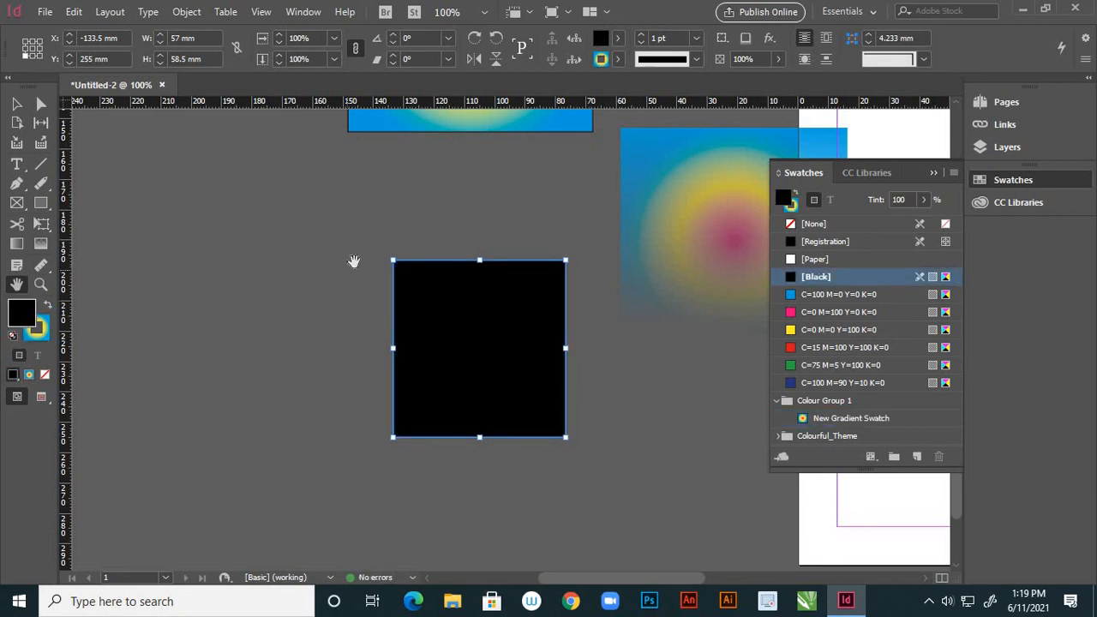
left_click(21, 104)
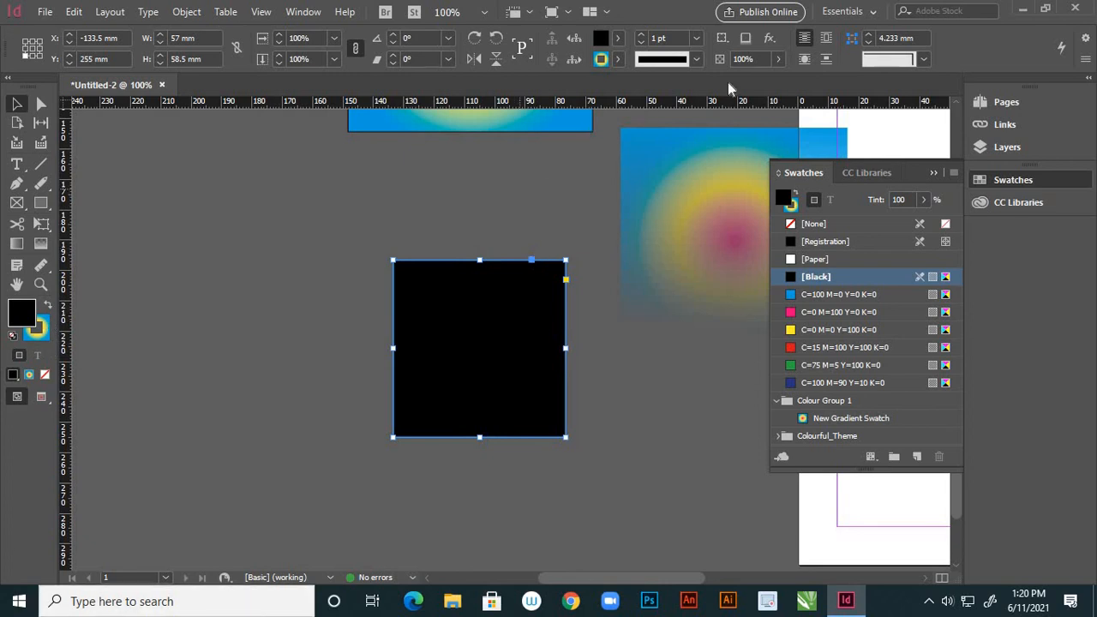
left_click(697, 39)
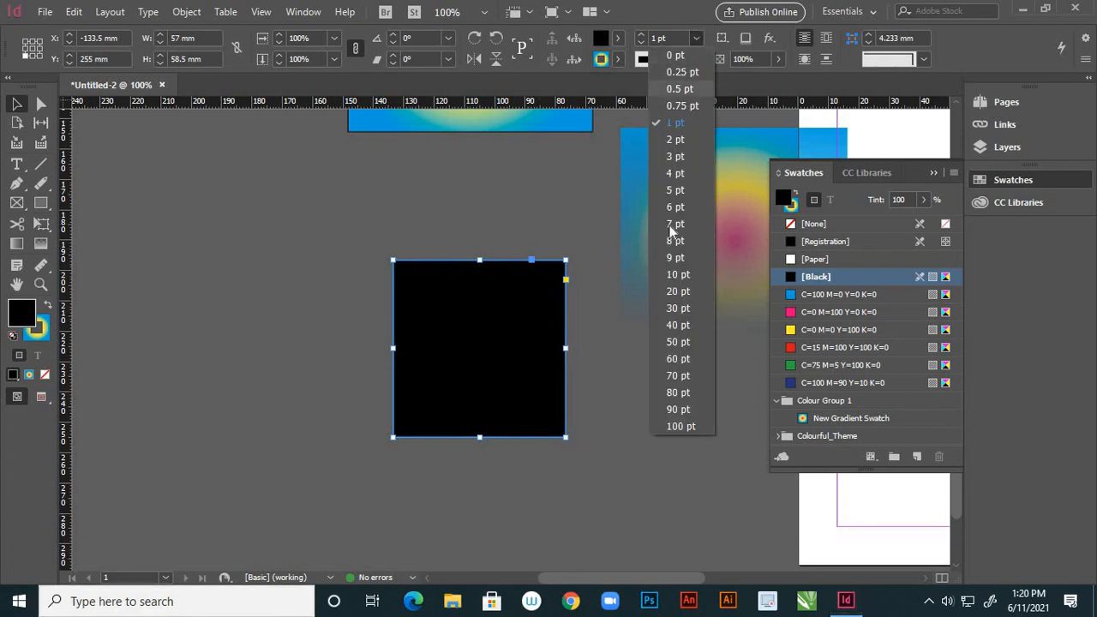
left_click(677, 325)
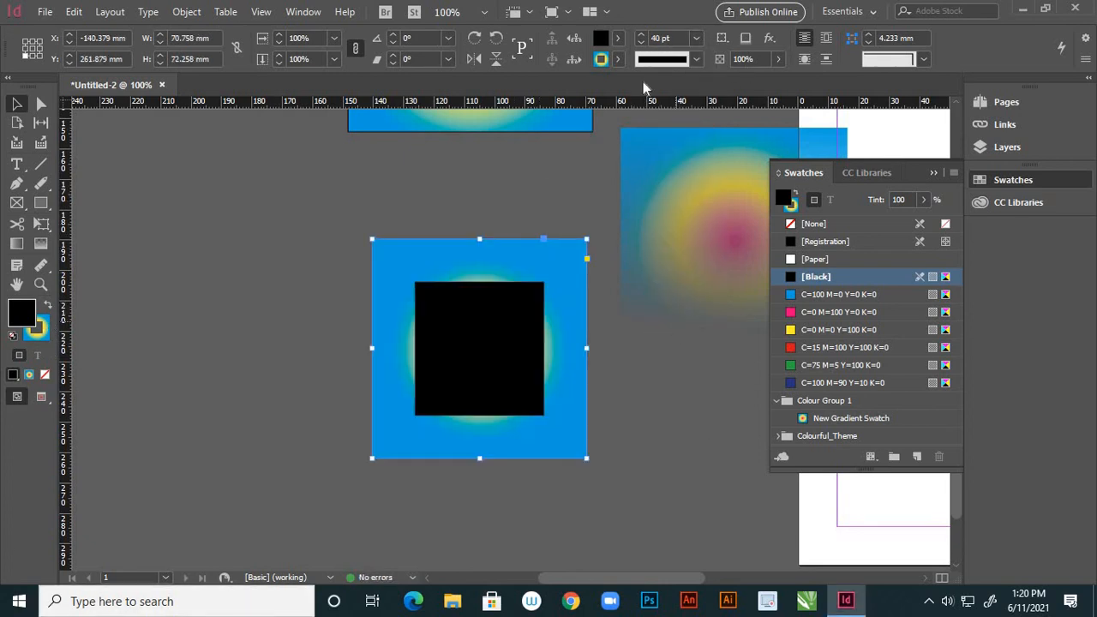
left_click(696, 39)
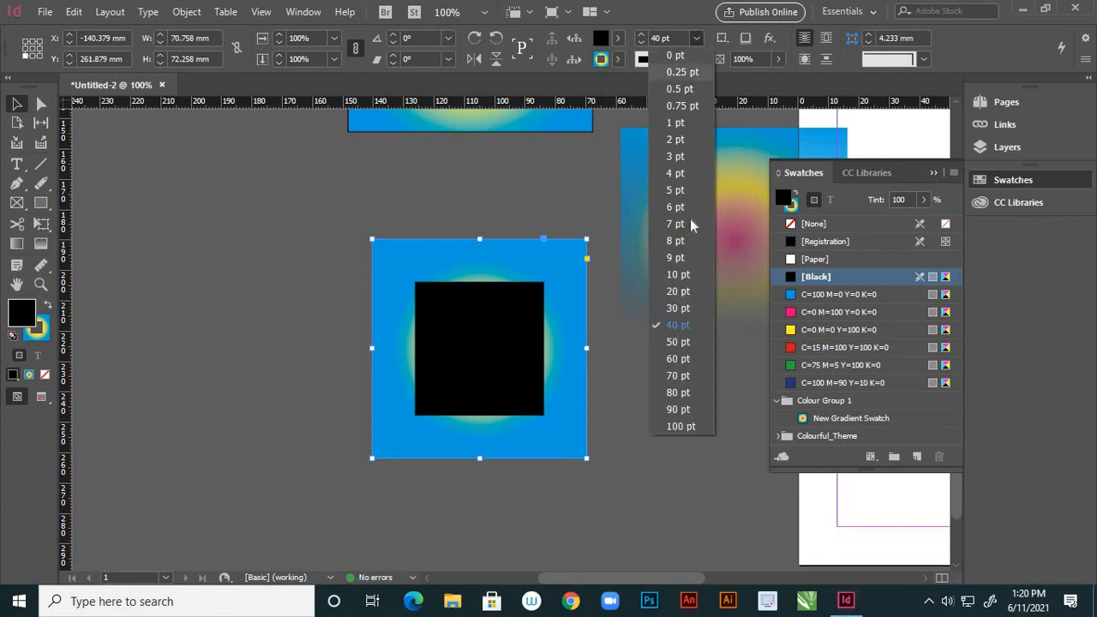
left_click(683, 293)
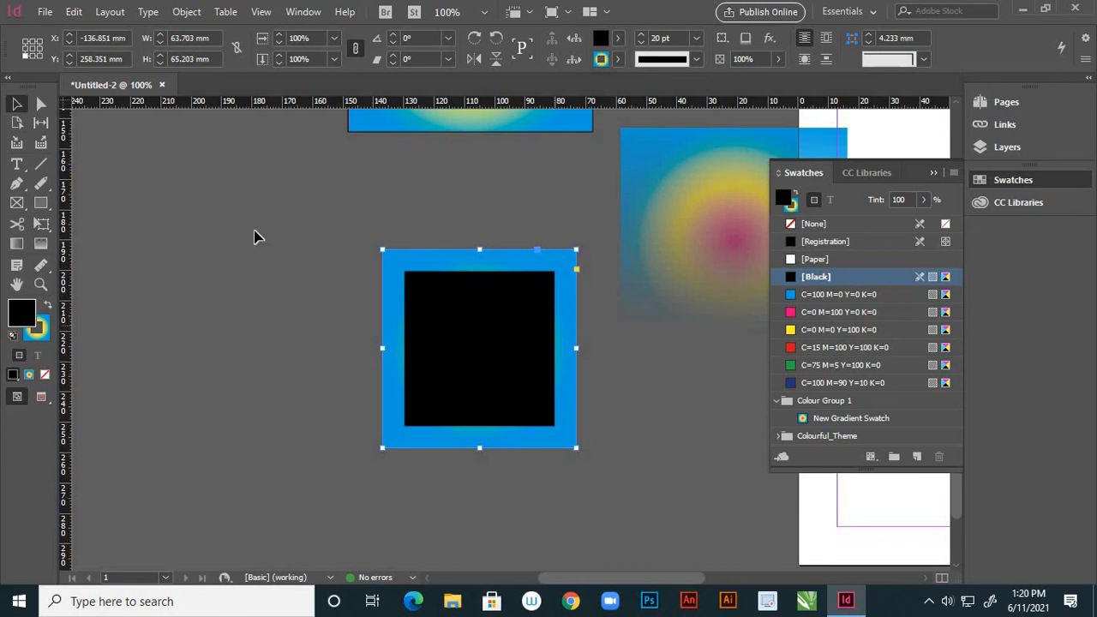
- Swap the square's fill and stroke back, reset both to their defaults and reapply the gradient fill
left_click(47, 310)
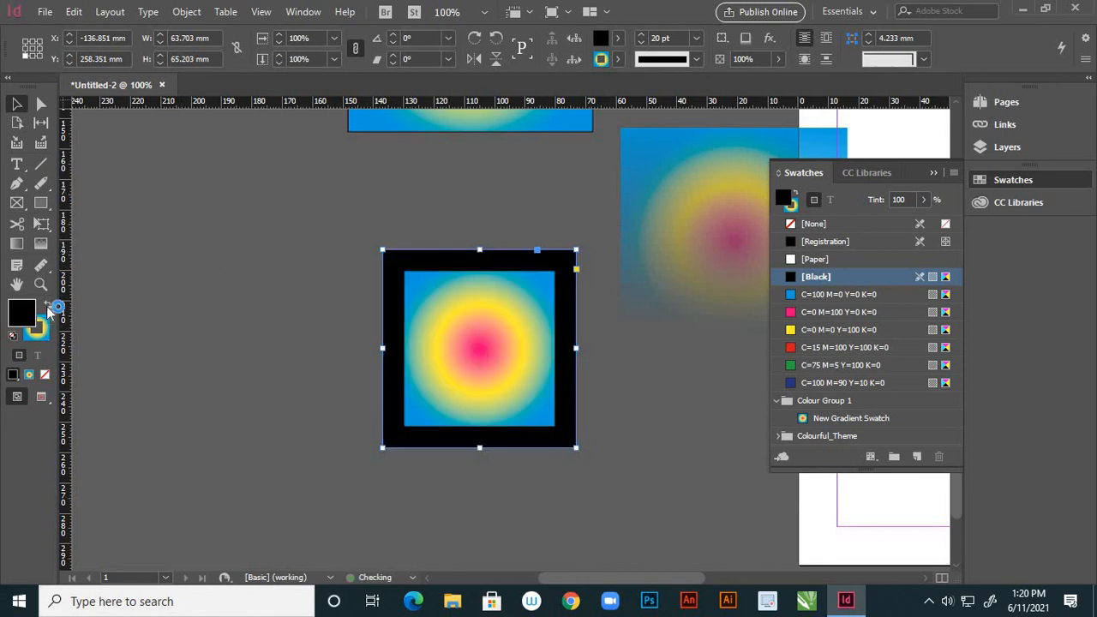
left_click(13, 336)
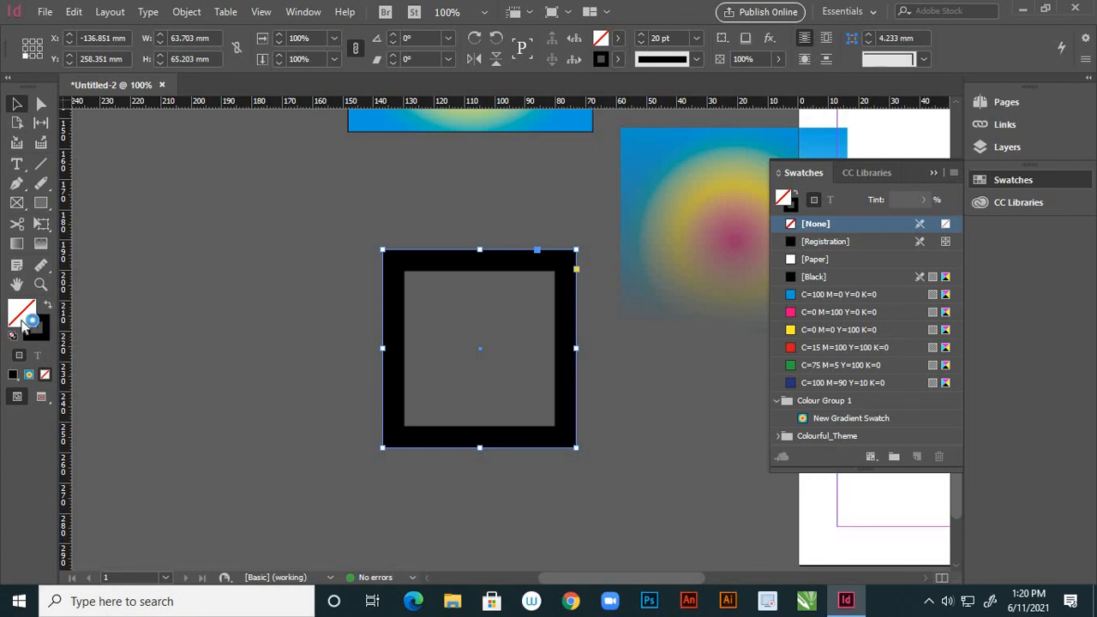
left_click(29, 375)
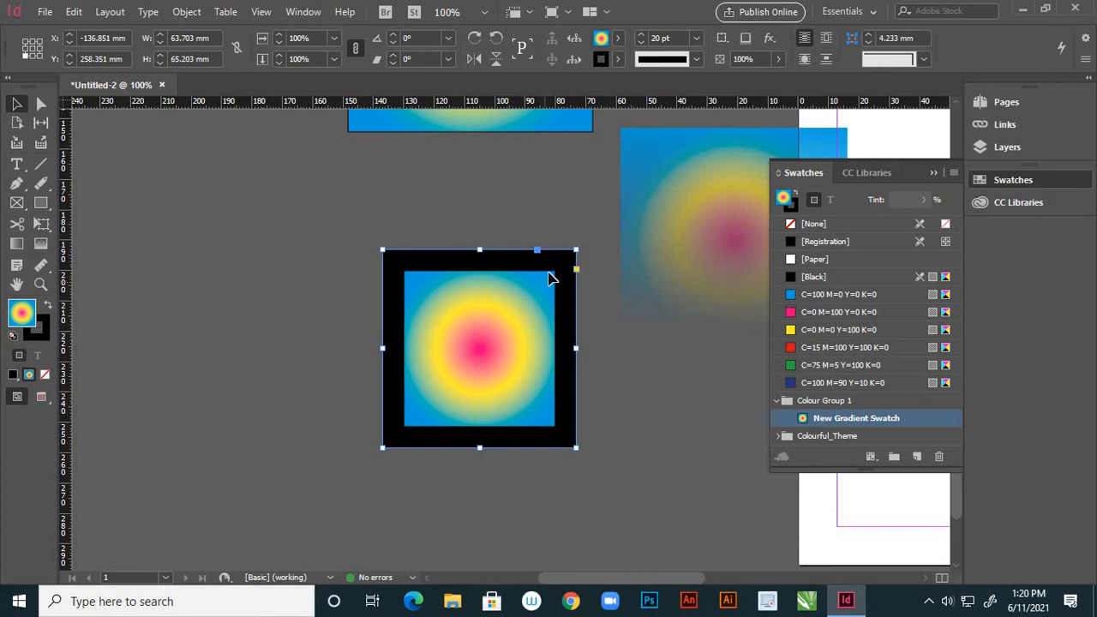
- Set the square's stroke weight to 5 pt and try solid black, gradient and no fill, ending with the gradient
left_click(696, 38)
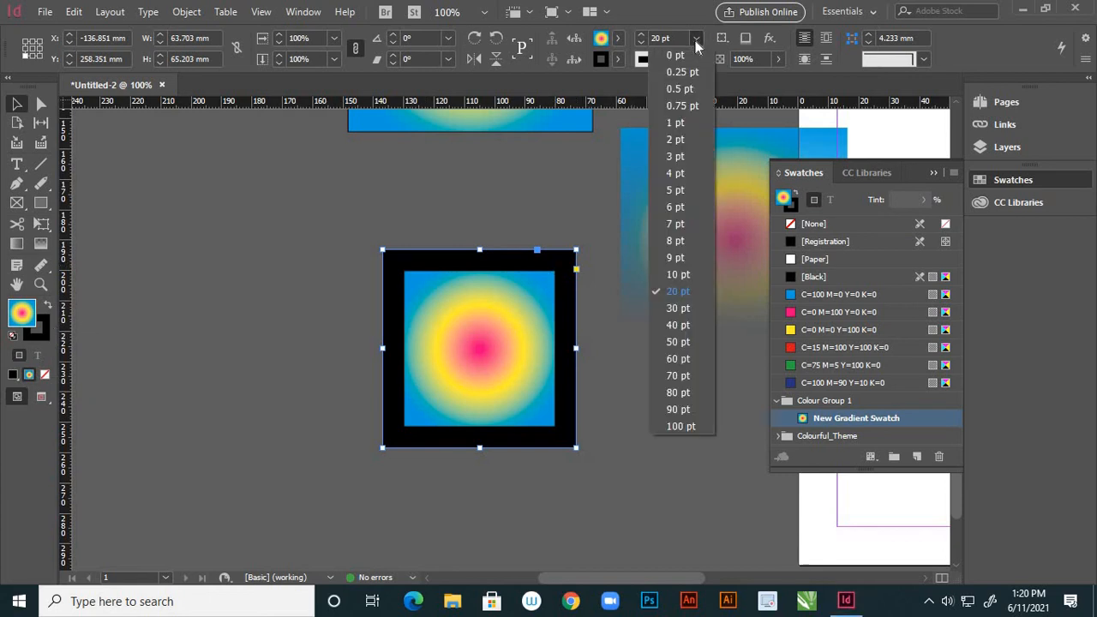
left_click(683, 188)
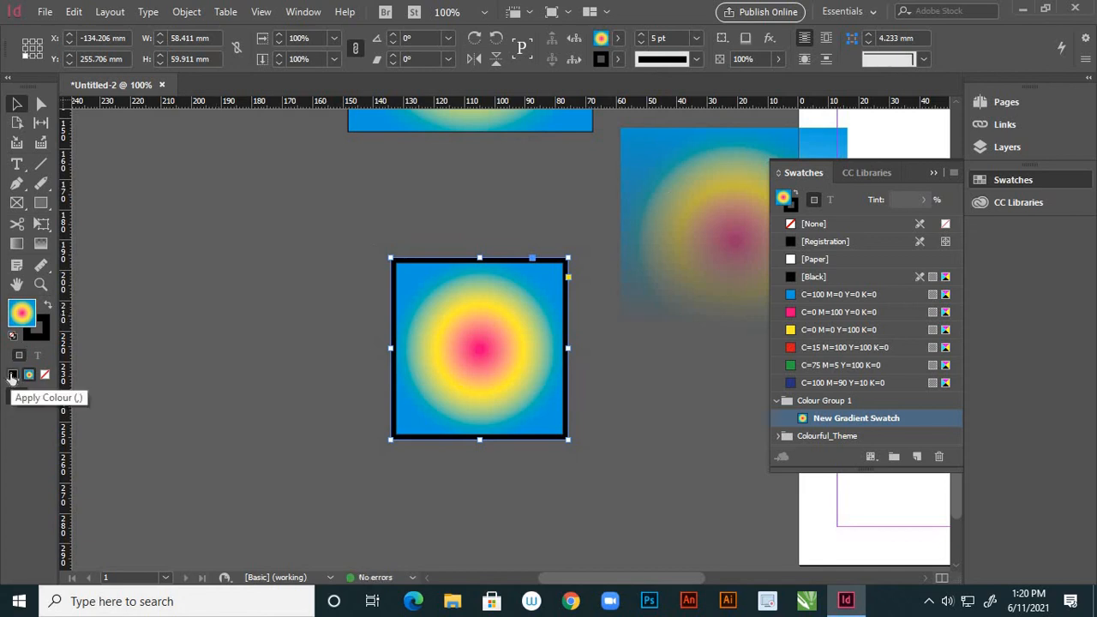
left_click(12, 377)
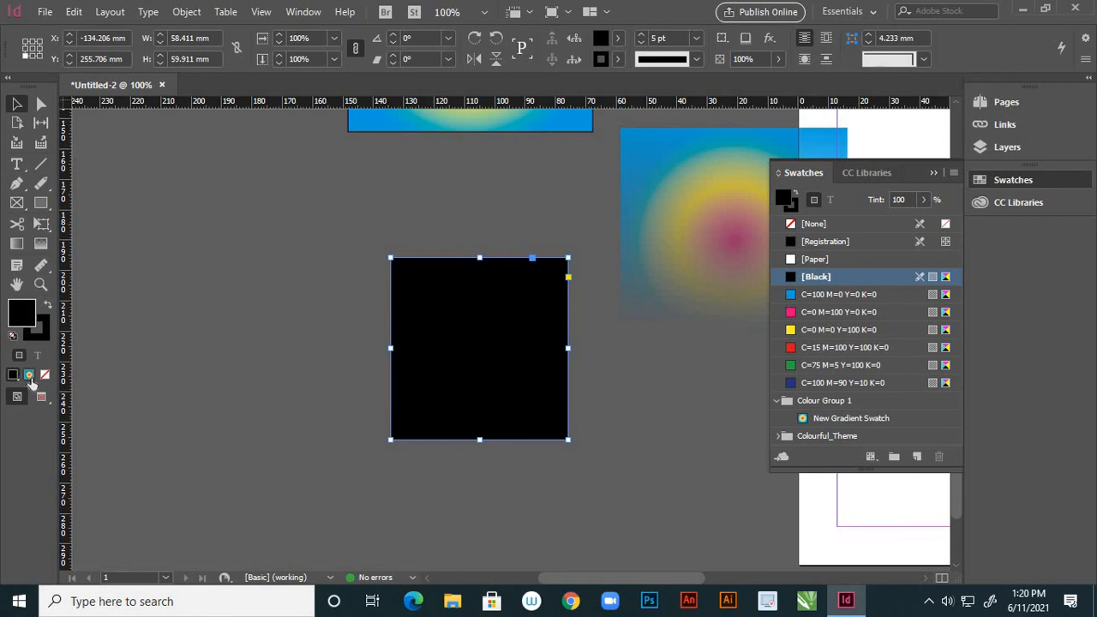
left_click(29, 377)
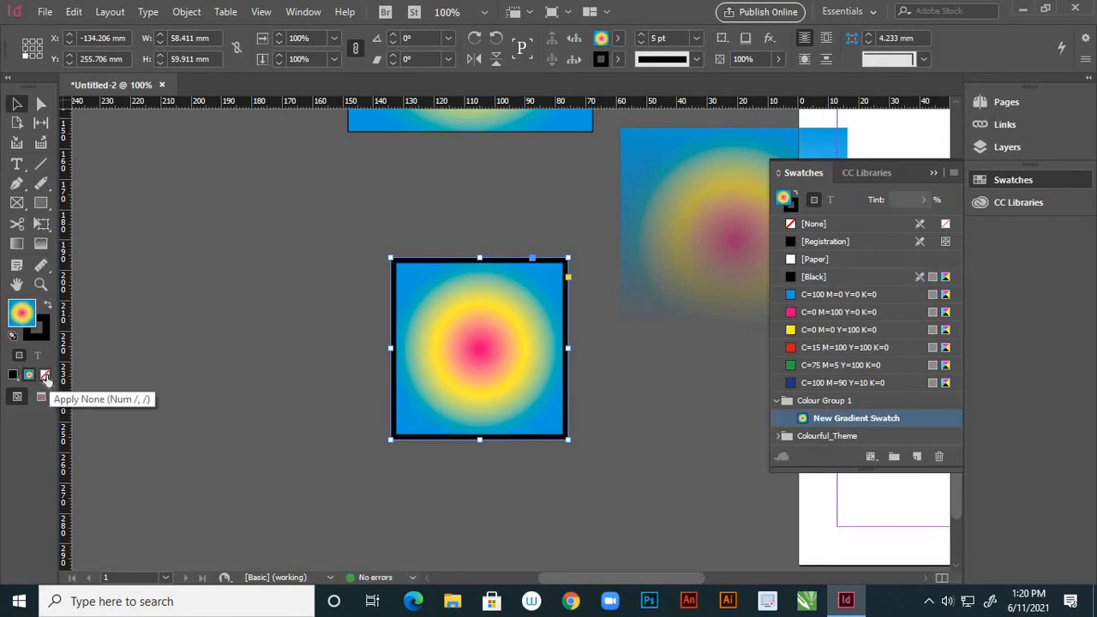
left_click(46, 378)
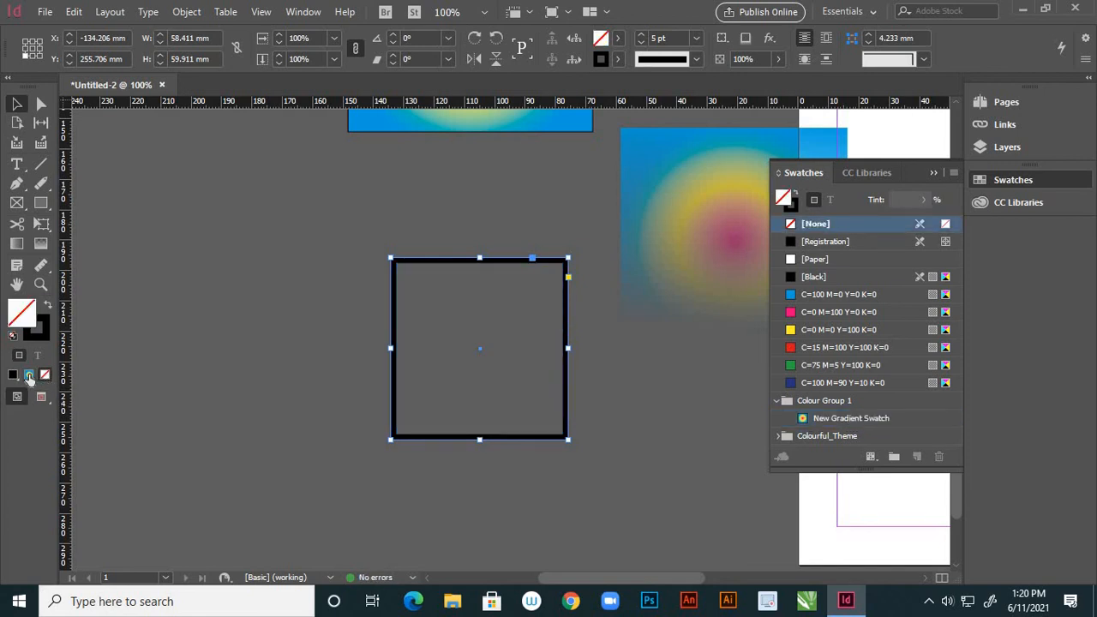
left_click(29, 377)
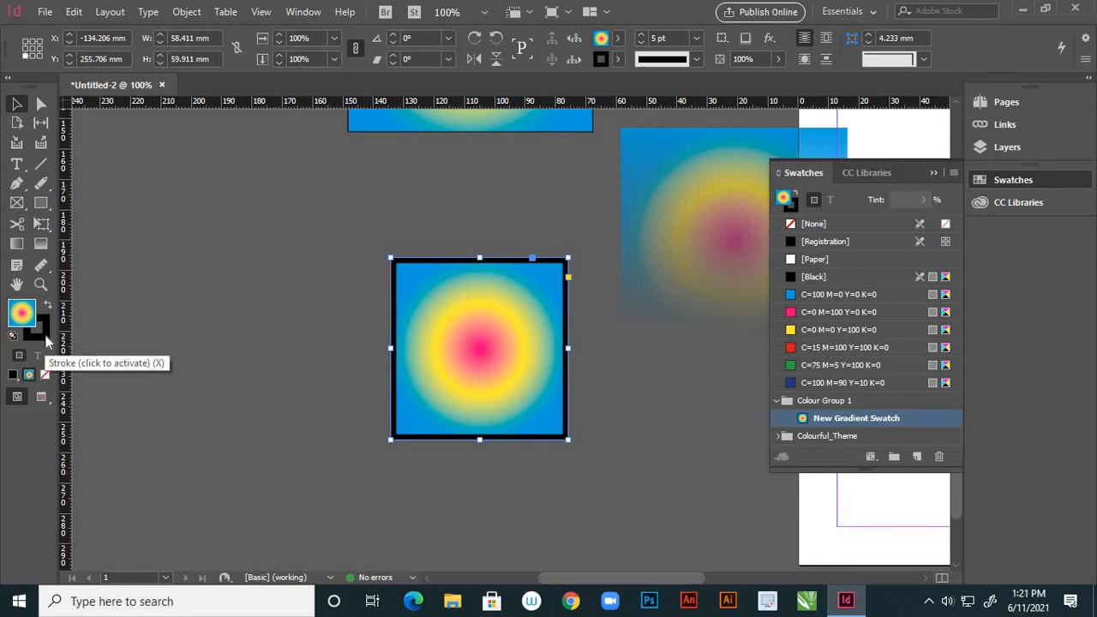
- Make the square's stroke active, remove it and reapply solid black to it
left_click(47, 340)
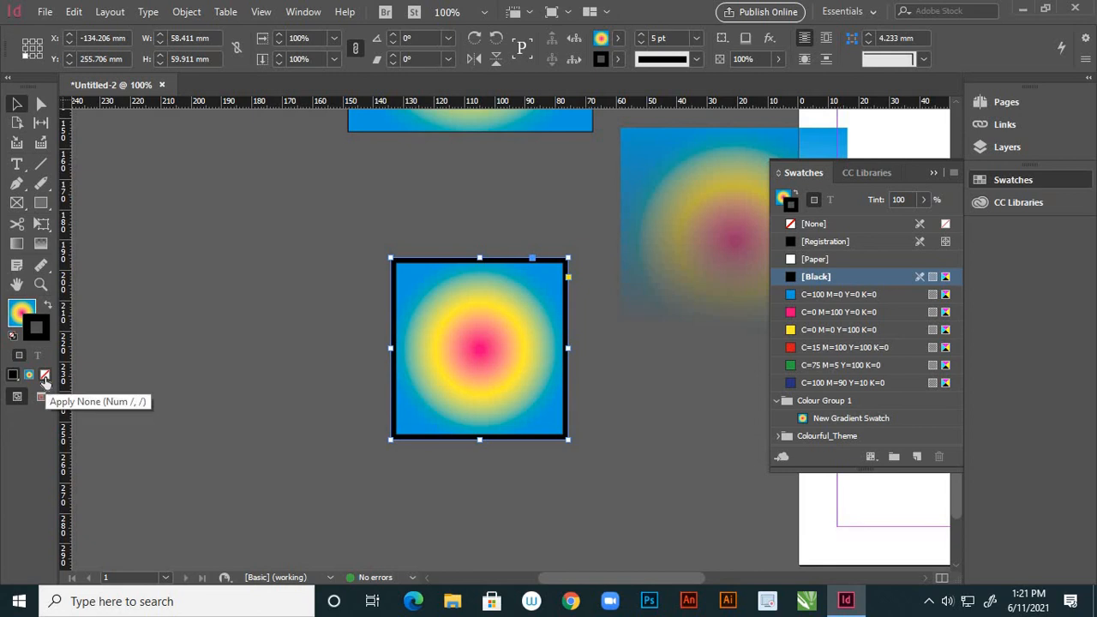
left_click(45, 379)
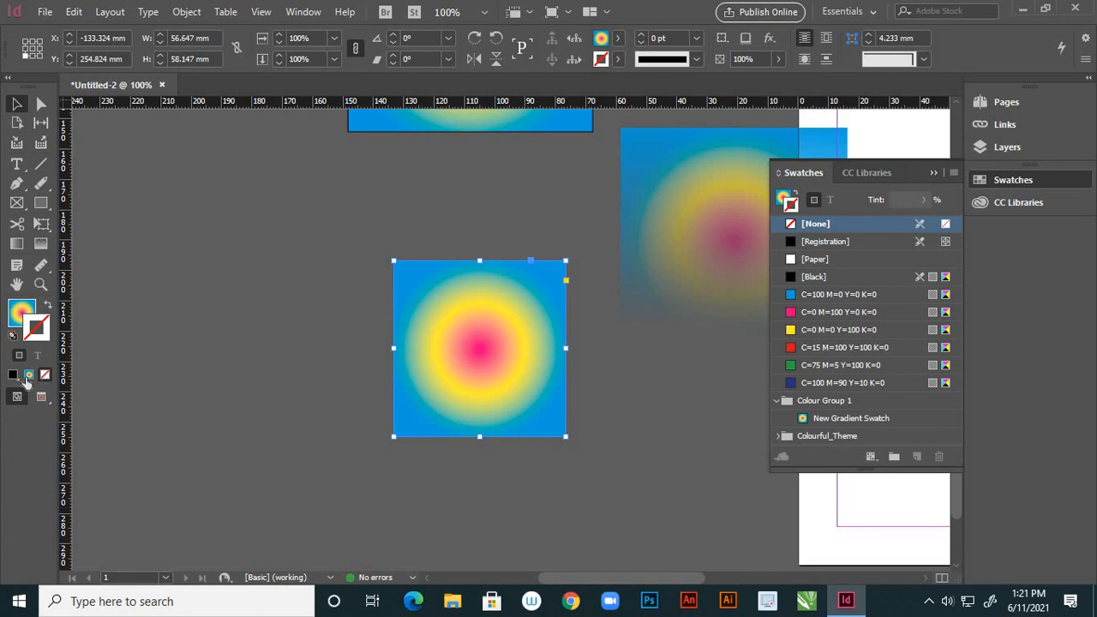
left_click(13, 375)
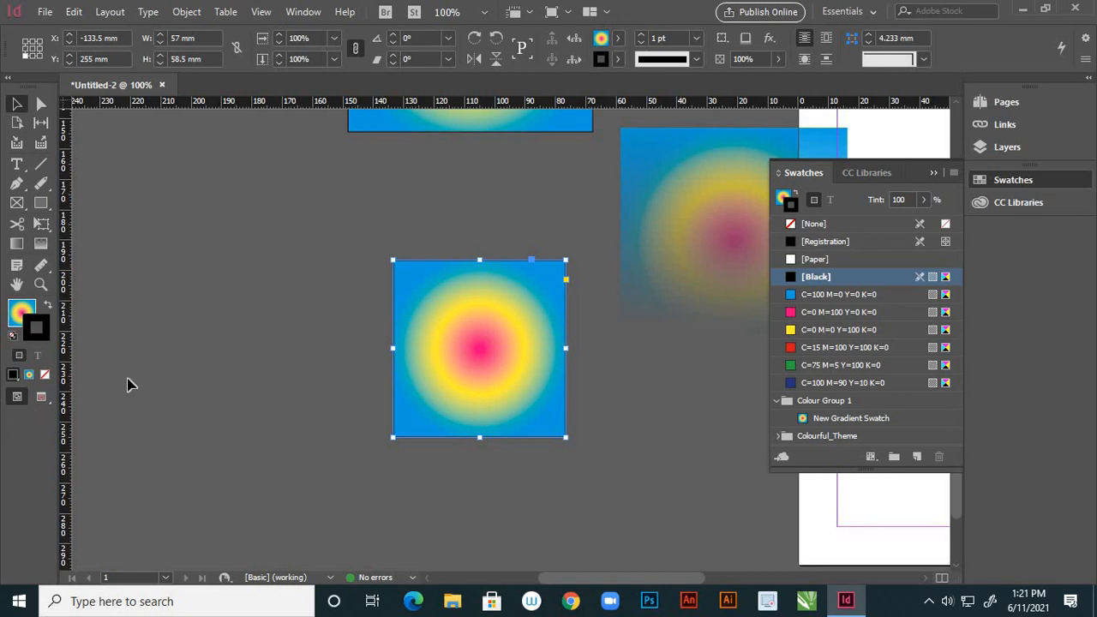
- Draw a rectangle about 53 by 53 mm on the pasteboard beside the gradient square
left_click(41, 202)
mouse_move(145, 237)
left_mouse_down()
mouse_move(306, 362)
mouse_move(306, 398)
left_mouse_up()
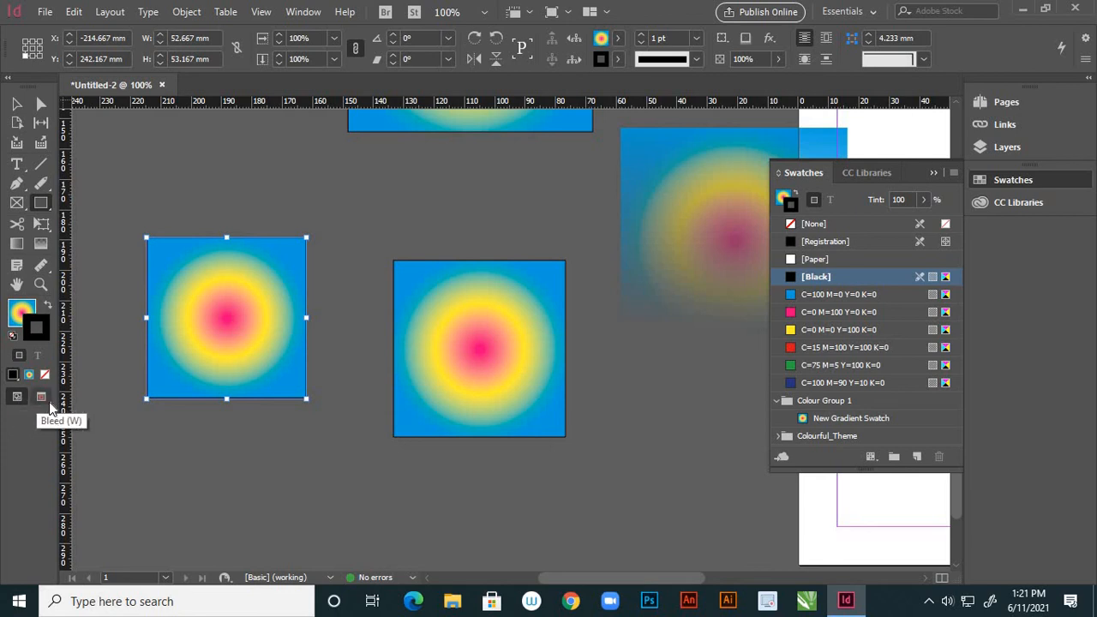
- Switch the screen mode to Bleed and change it to Preview
left_click(48, 405)
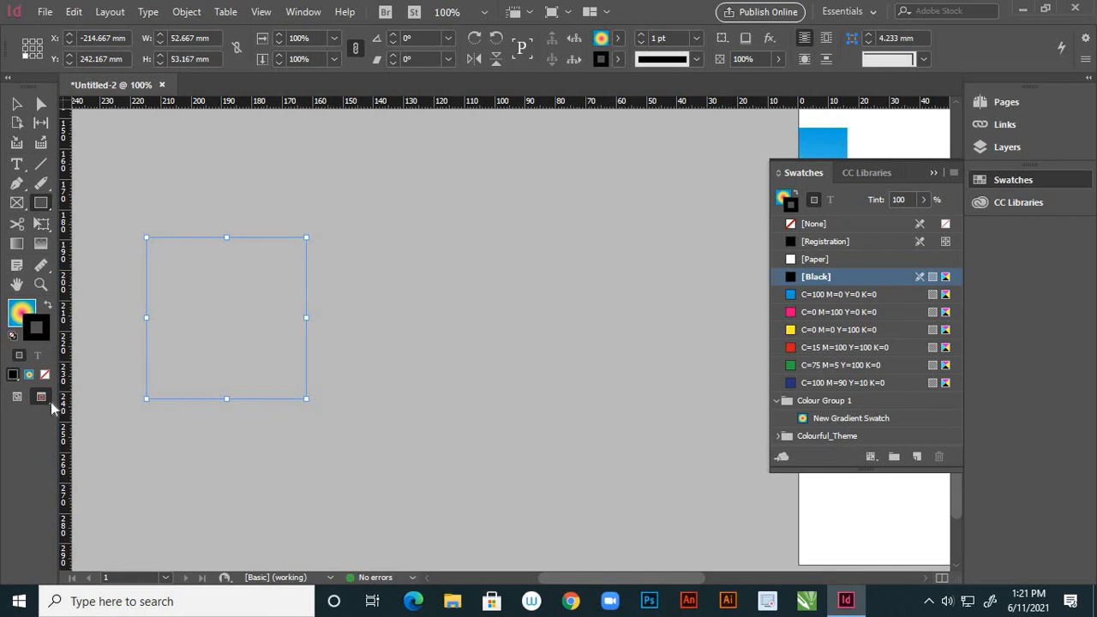
left_click(50, 407)
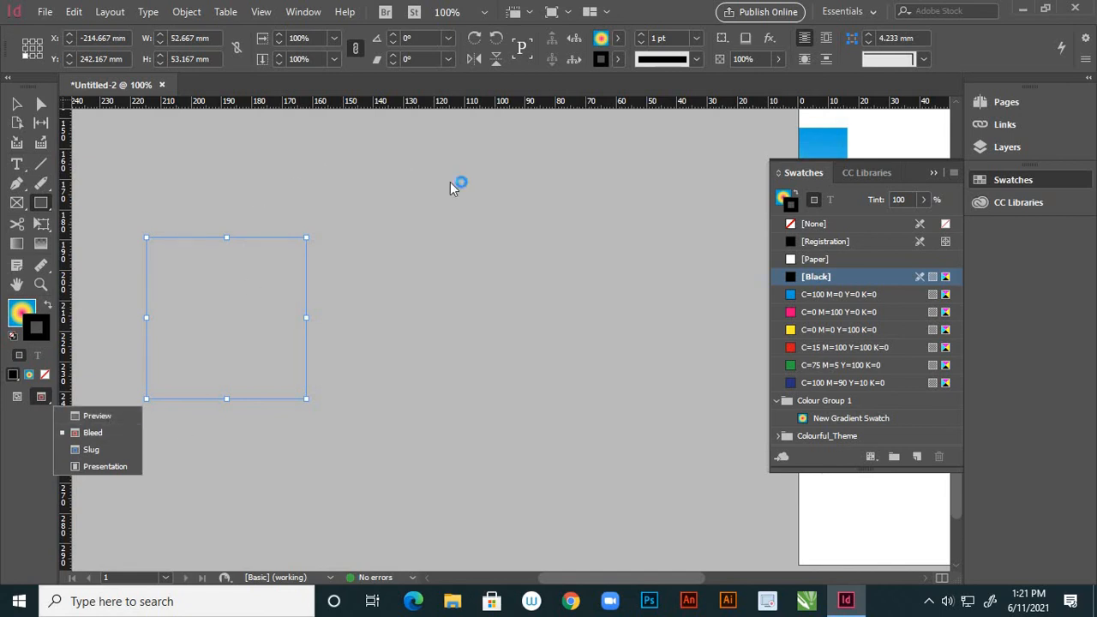
left_click(115, 416)
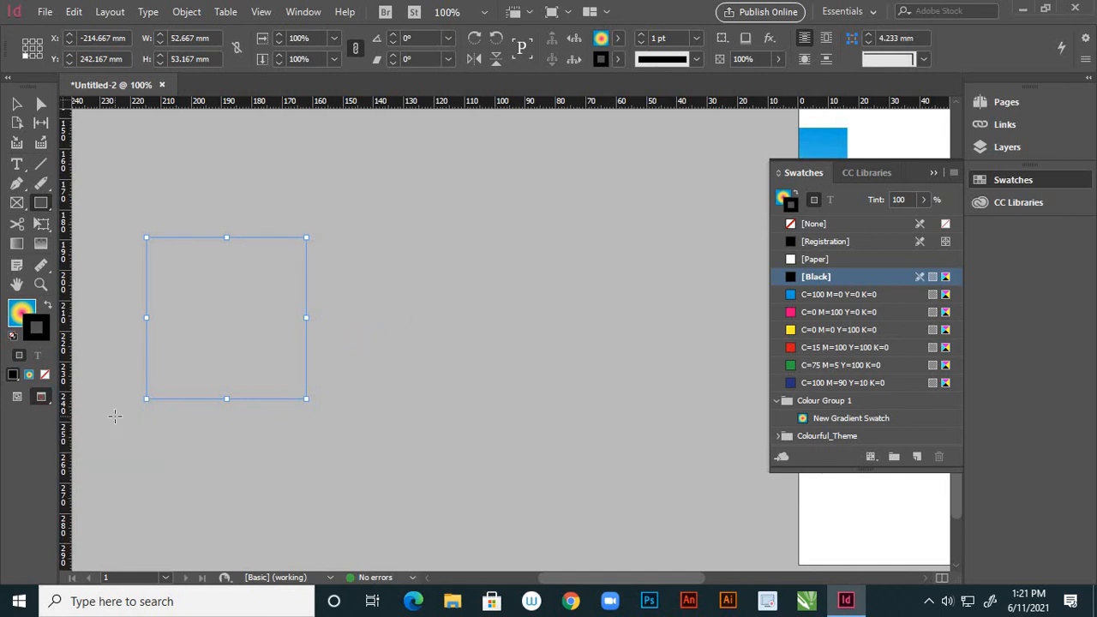
left_click(43, 397)
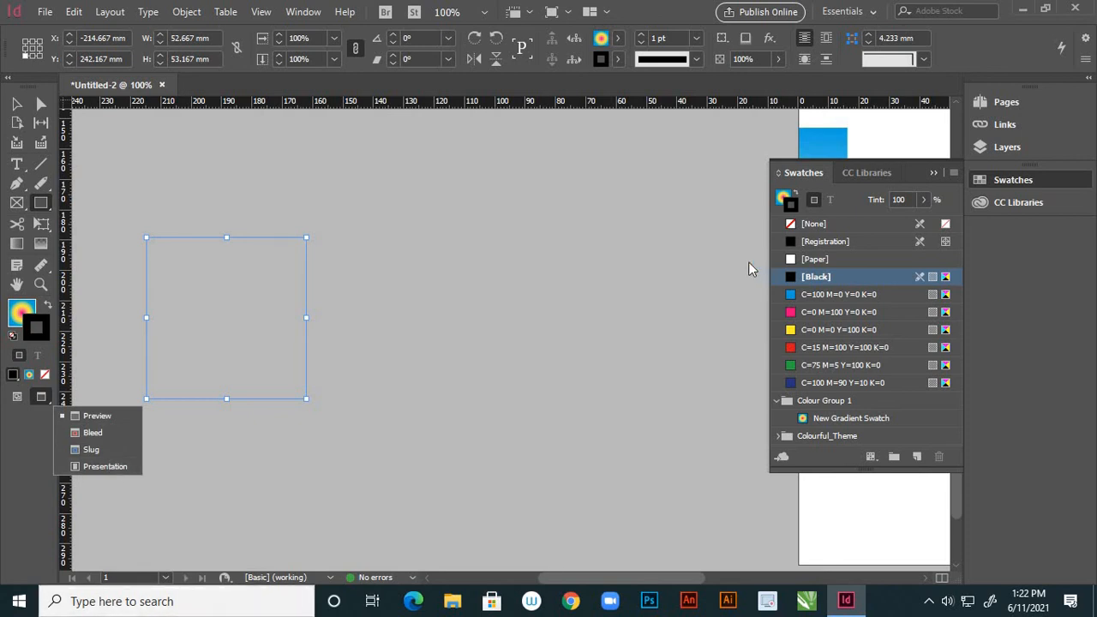
left_click(113, 418)
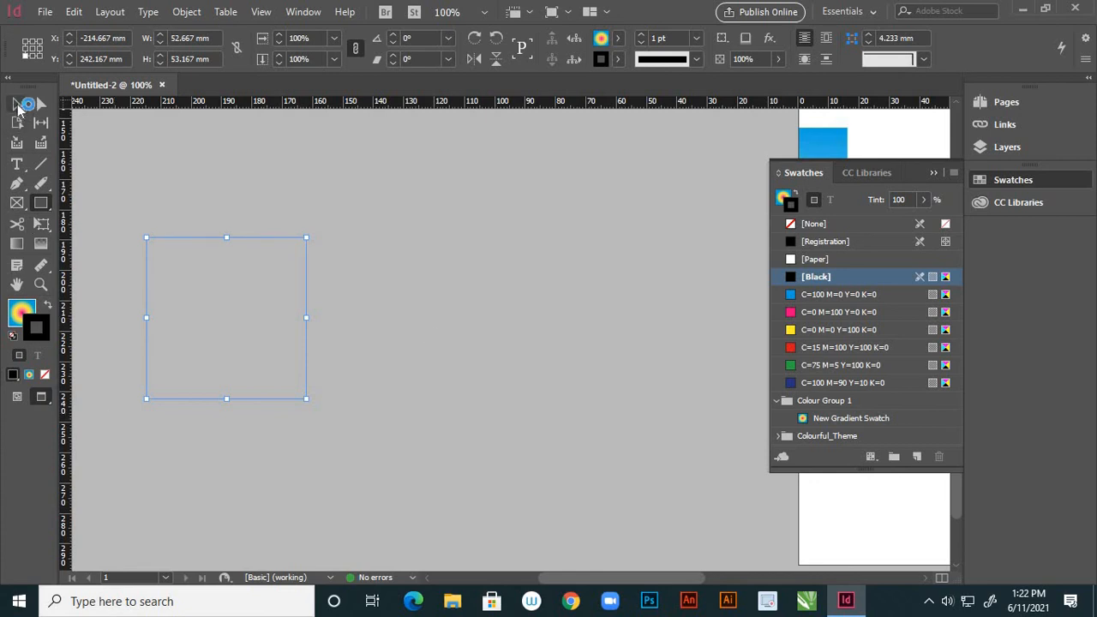
- Select the hidden gradient square on the pasteboard, zoom out to 12.5% and back in to 50%
left_click(17, 103)
left_click(443, 283)
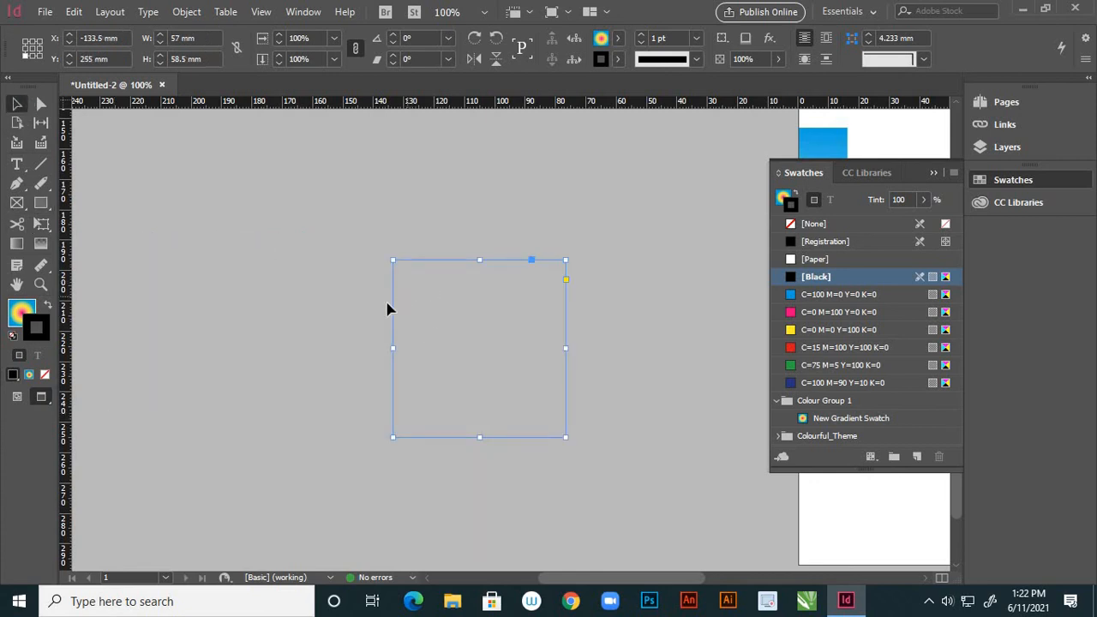
scroll(350, 332, "down", 4)
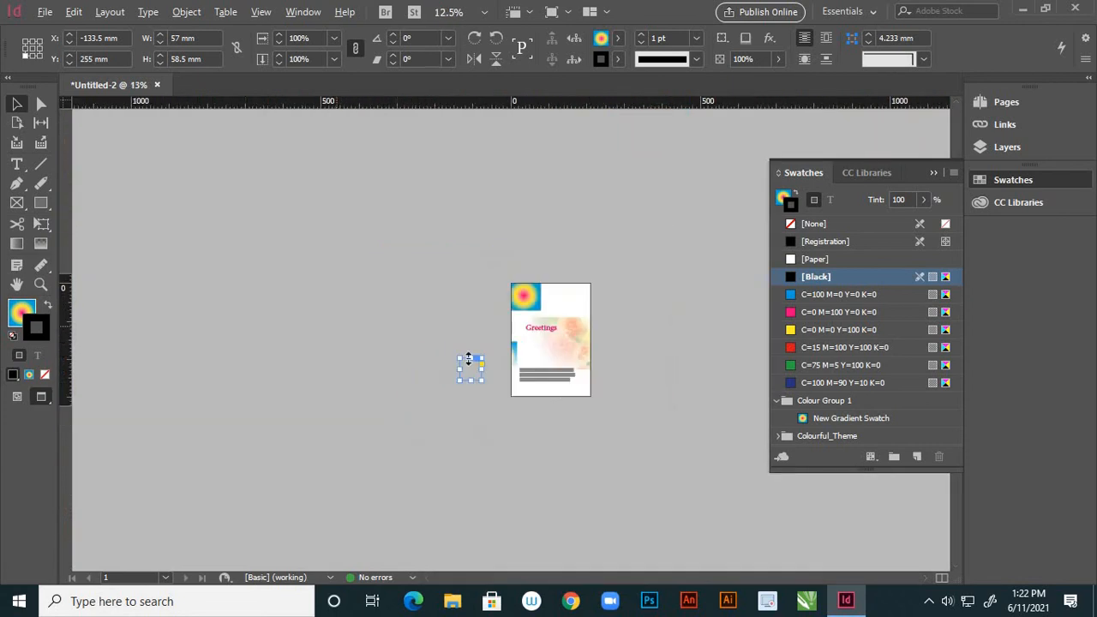
scroll(571, 364, "up", 1)
scroll(574, 364, "up", 1)
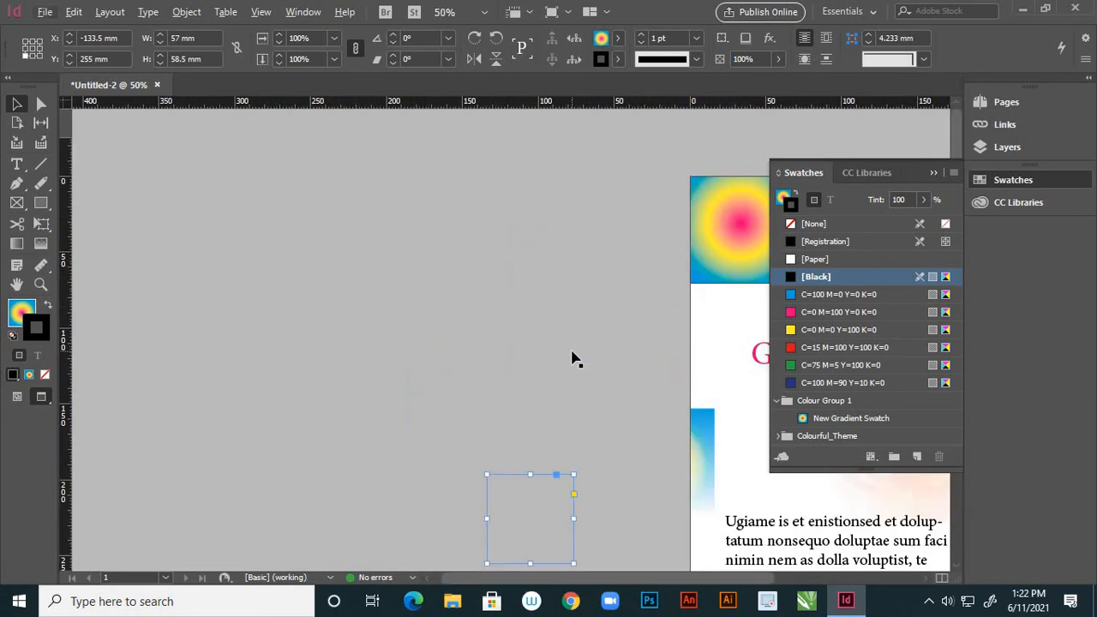
- Pan with the Hand tool to bring the Greetings page into view and return to the Selection tool
key("alt+h")
key("Escape")
key("Escape")
key("h")
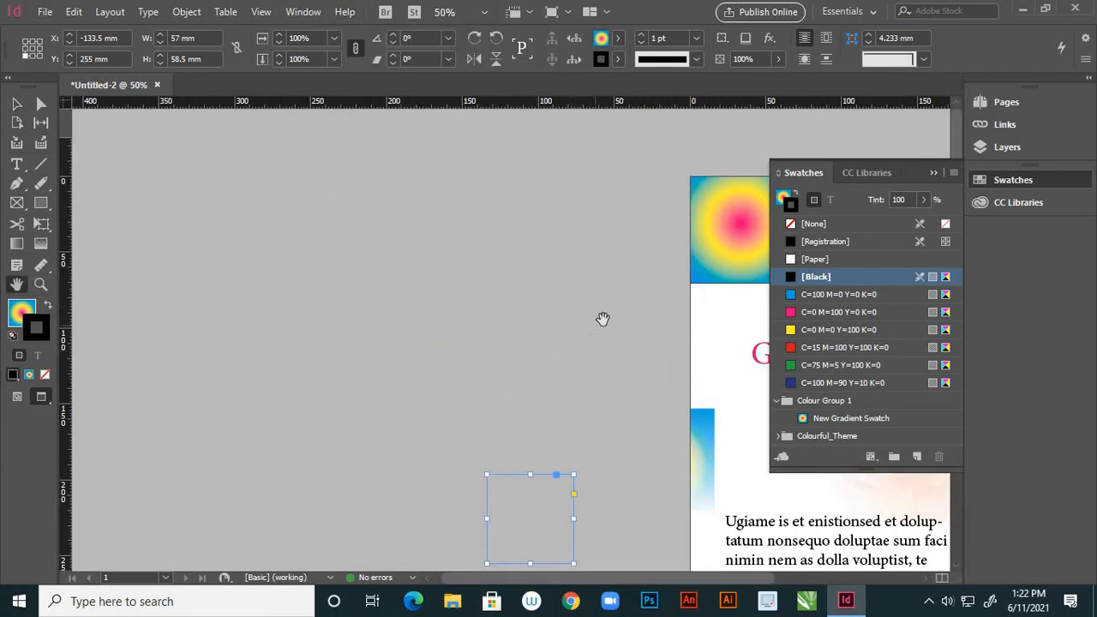
left_click_drag(602, 319, 273, 267)
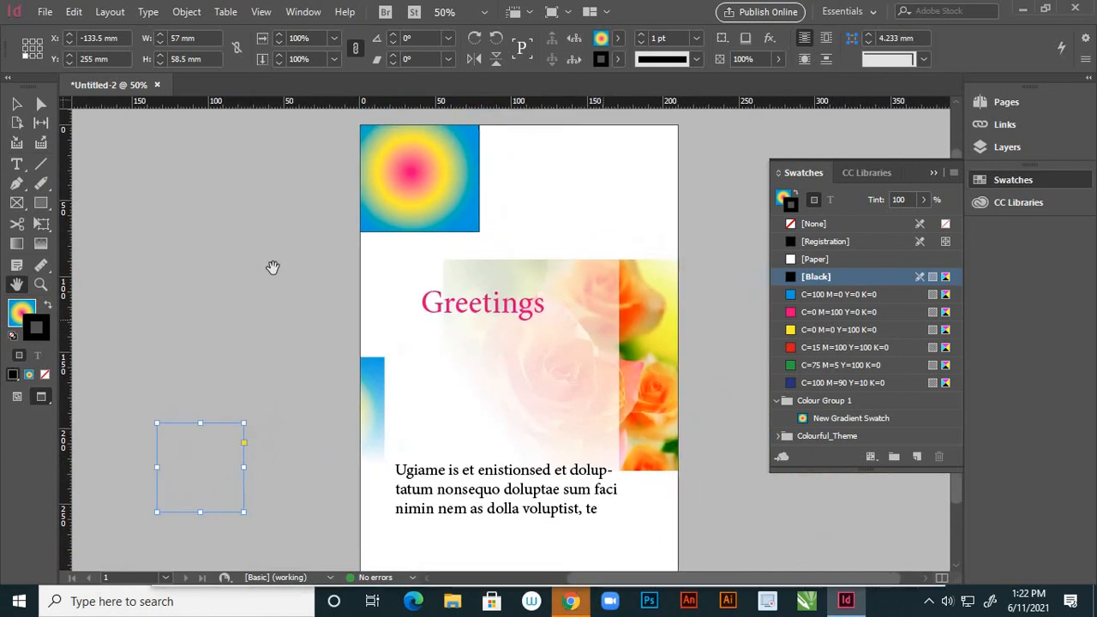
left_click(16, 104)
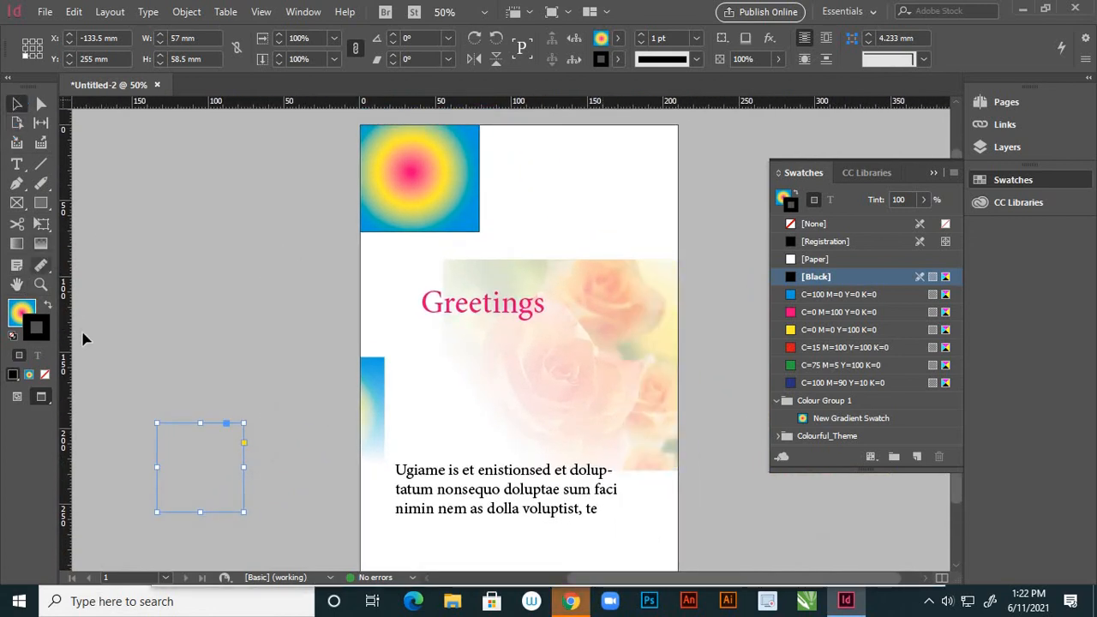